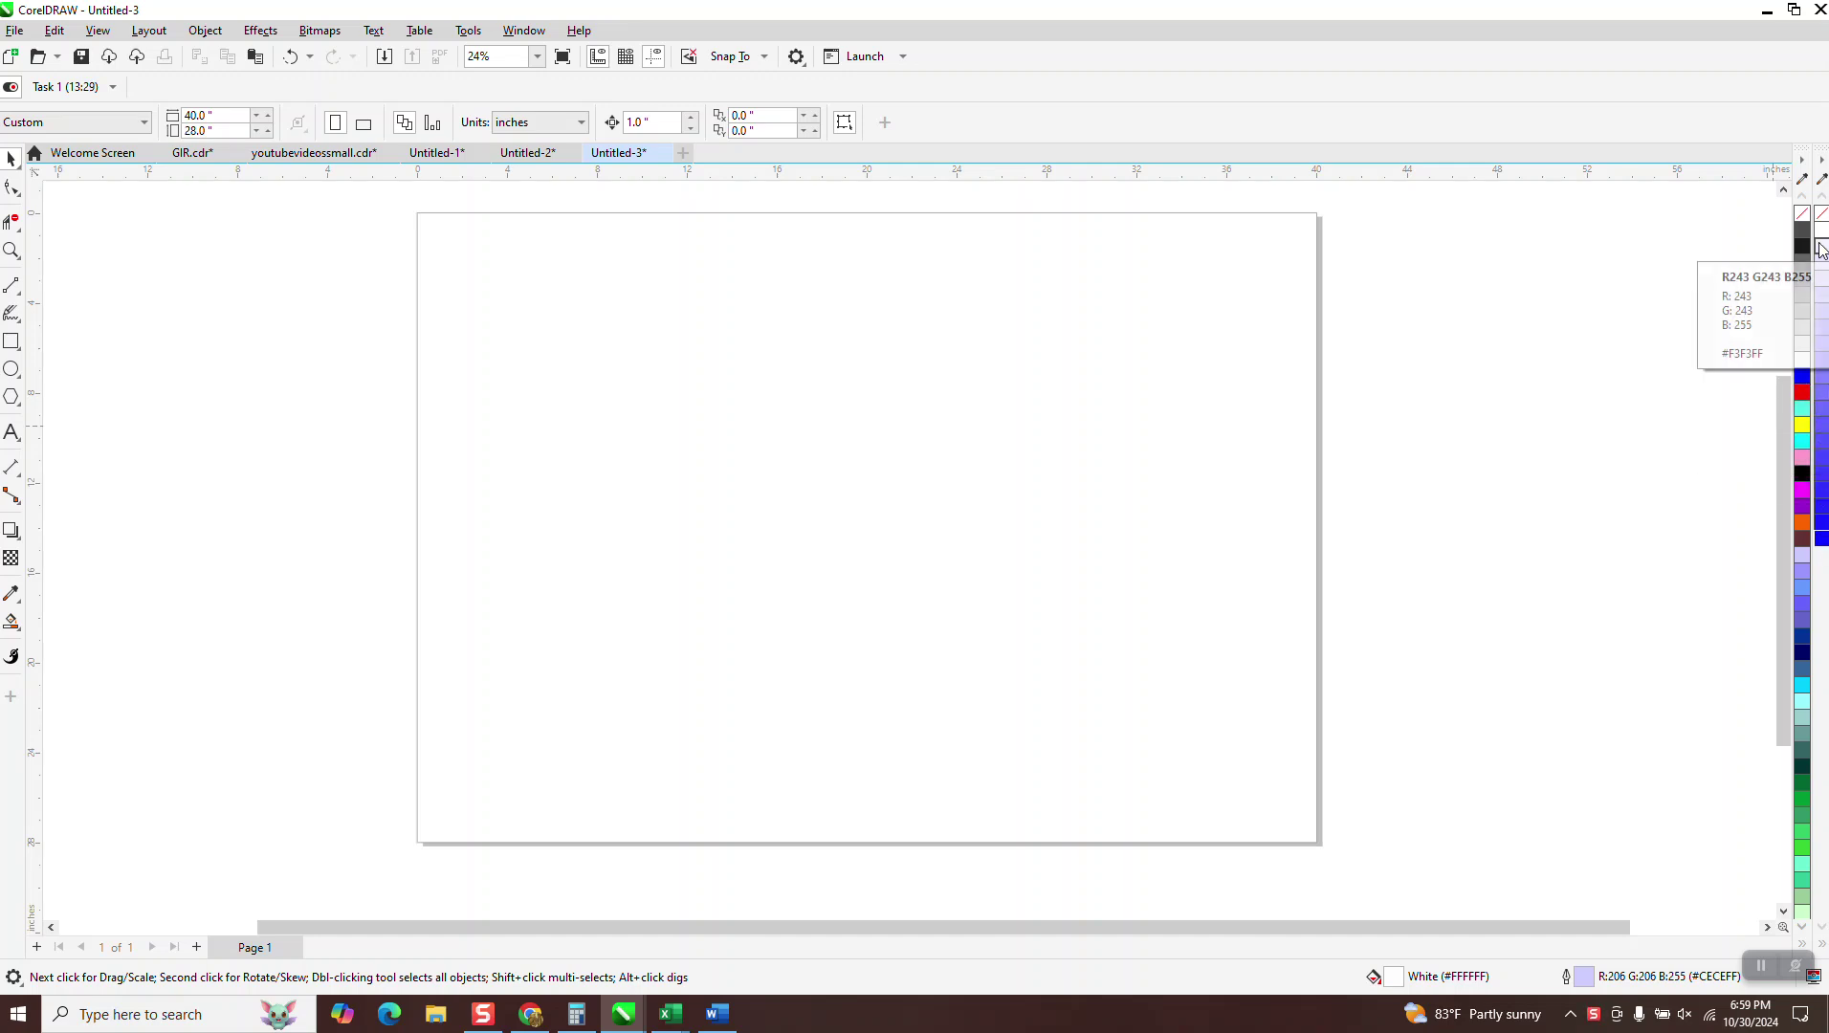
# - Set the default fill to blue and show the color names in the RGB palette
pyautogui.click(1803, 381)
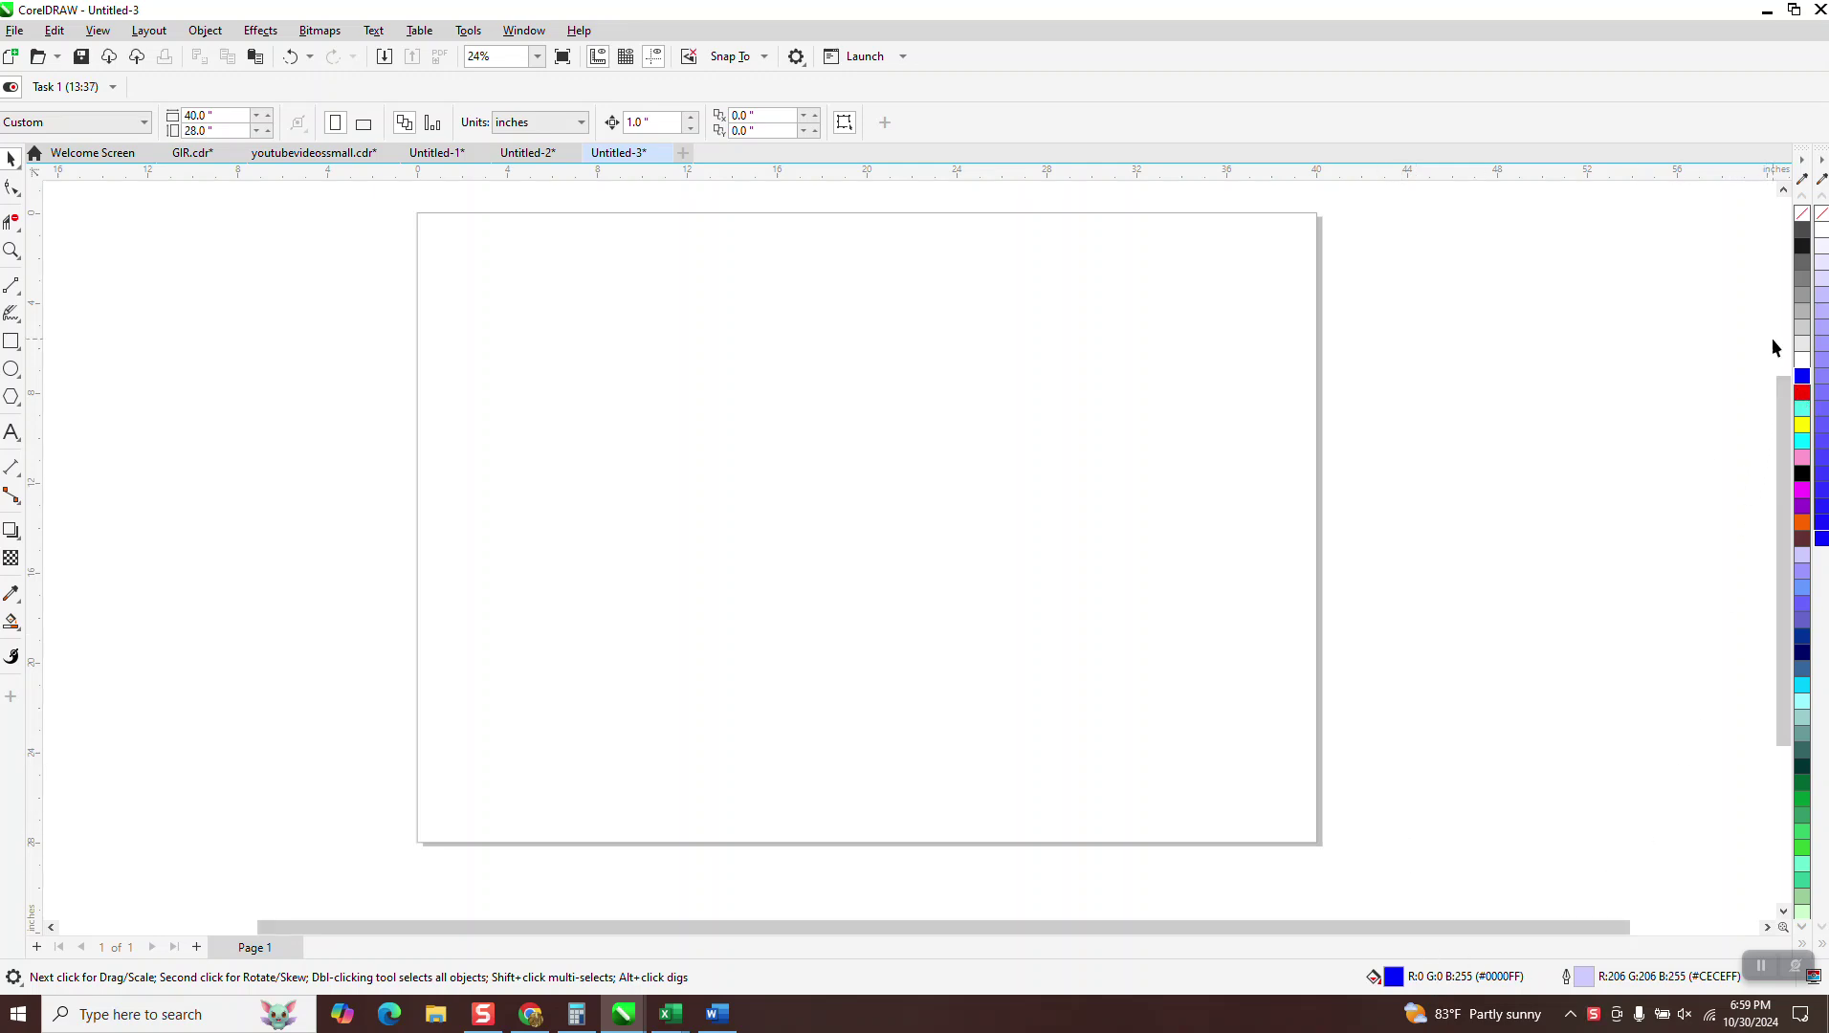
pyautogui.click(1802, 160)
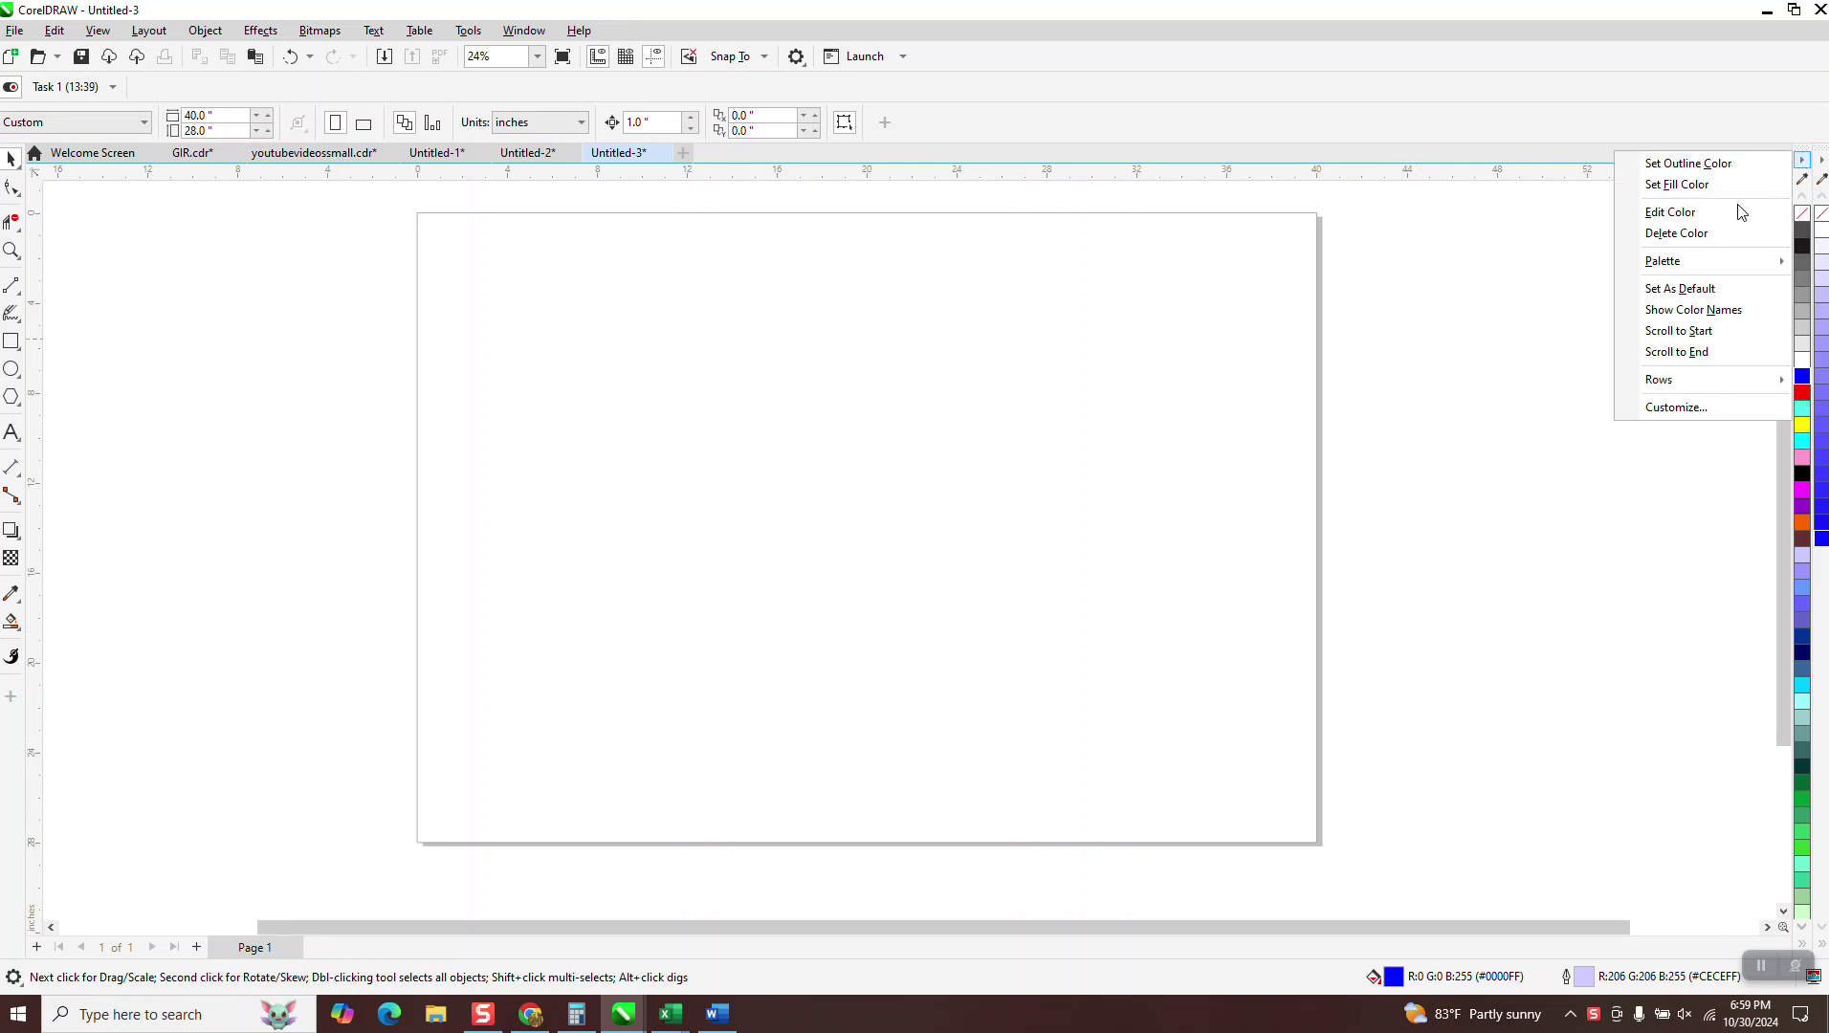
pyautogui.moveTo(1702, 262)
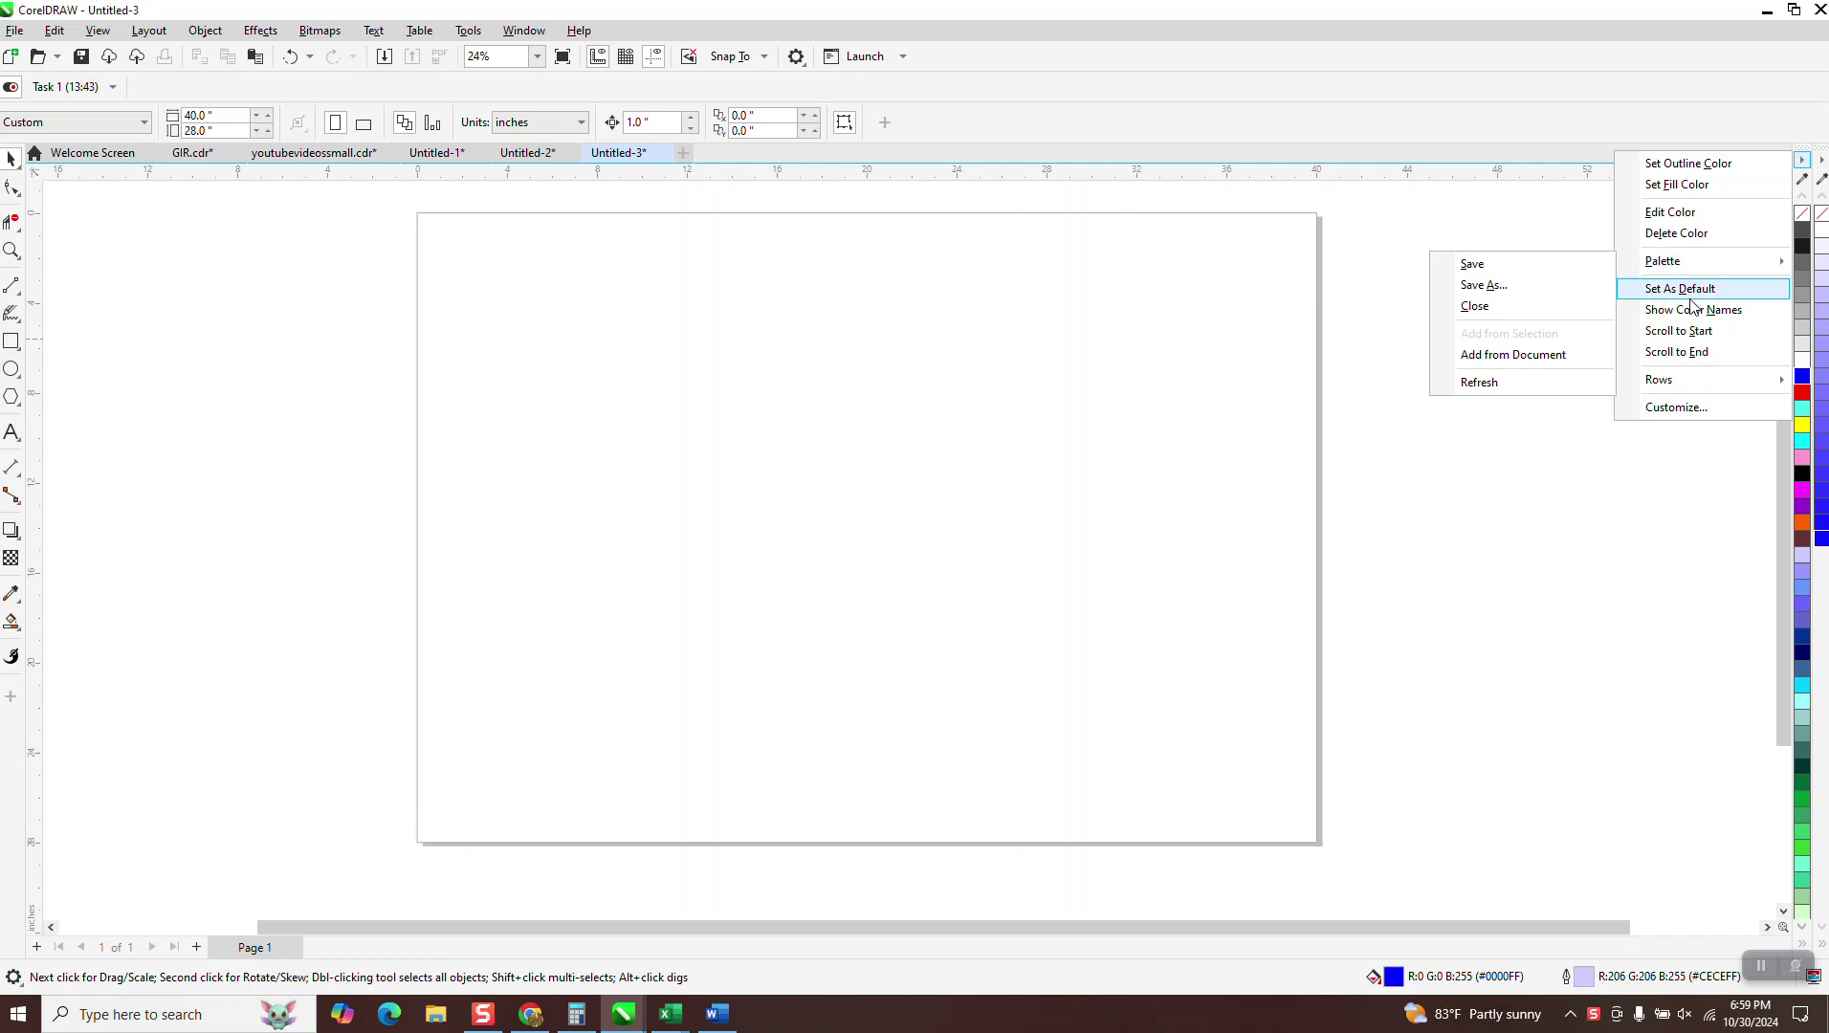
pyautogui.click(1693, 309)
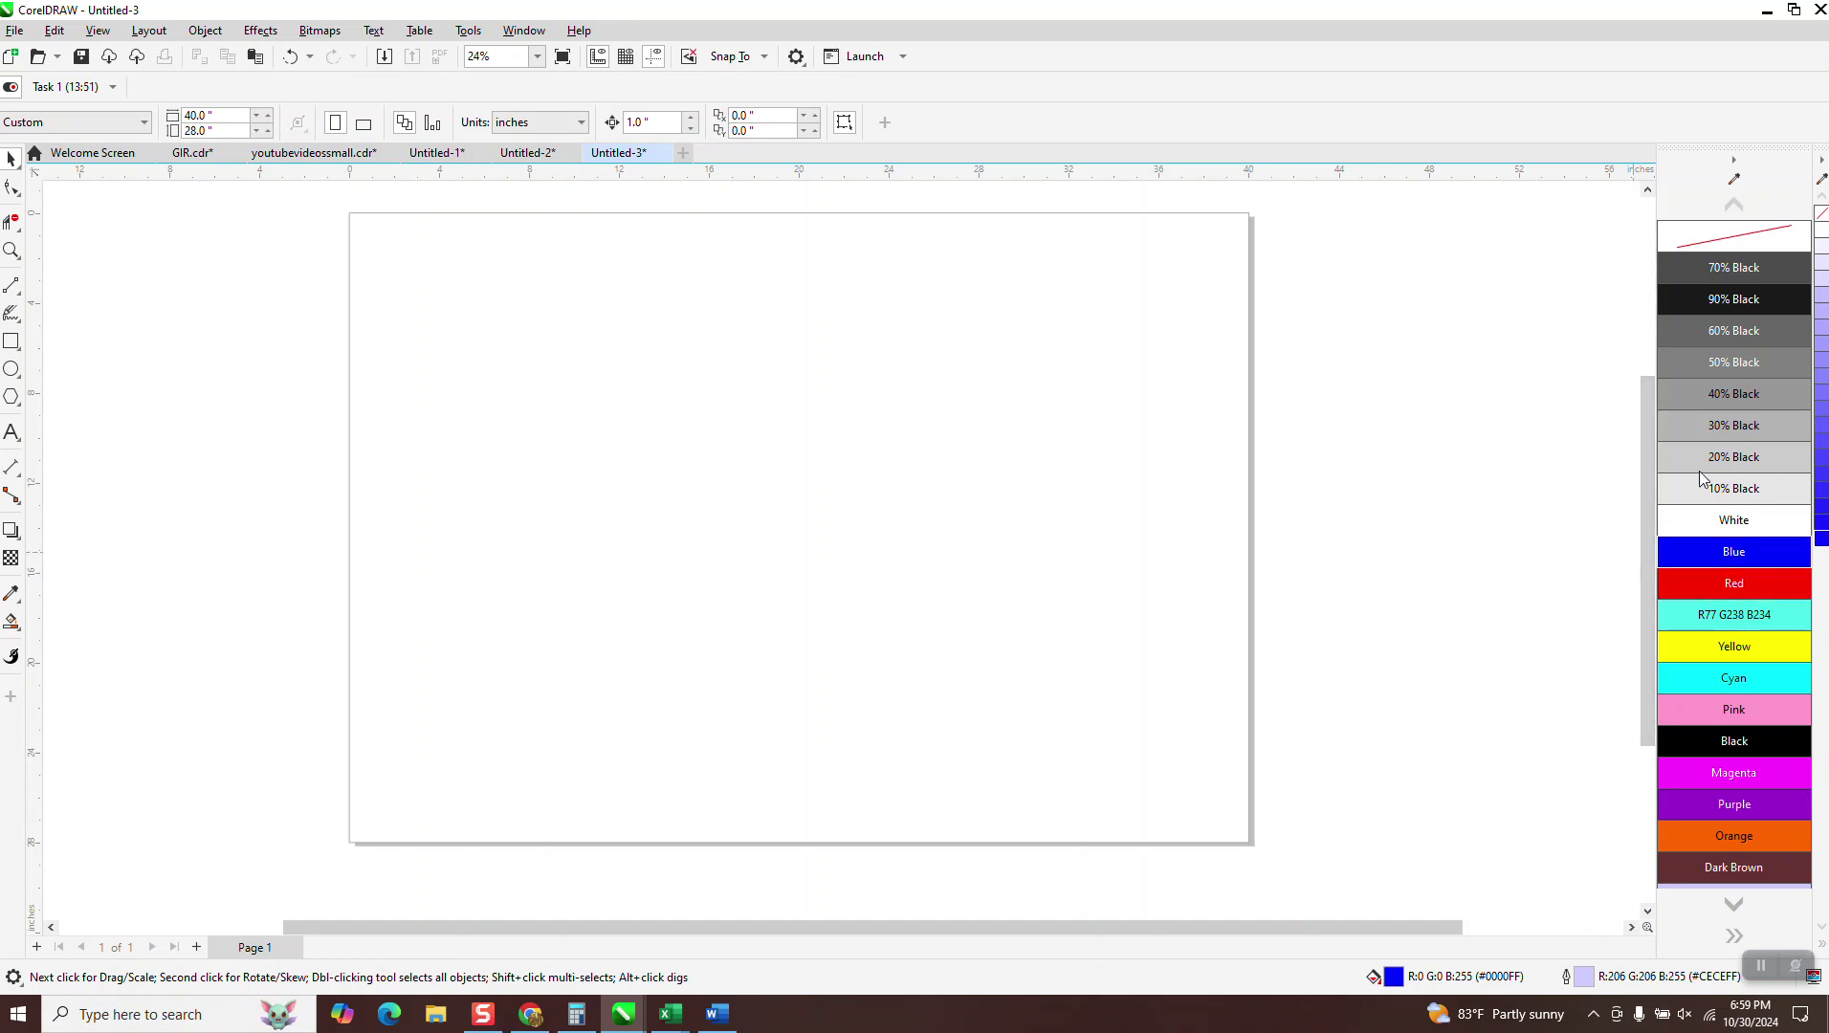
# - Hide the color names in the RGB palette again
pyautogui.rightClick(1743, 161)
pyautogui.press('Escape')
pyautogui.rightClick(1753, 167)
pyautogui.press('Escape')
pyautogui.rightClick(1731, 169)
pyautogui.press('Escape')
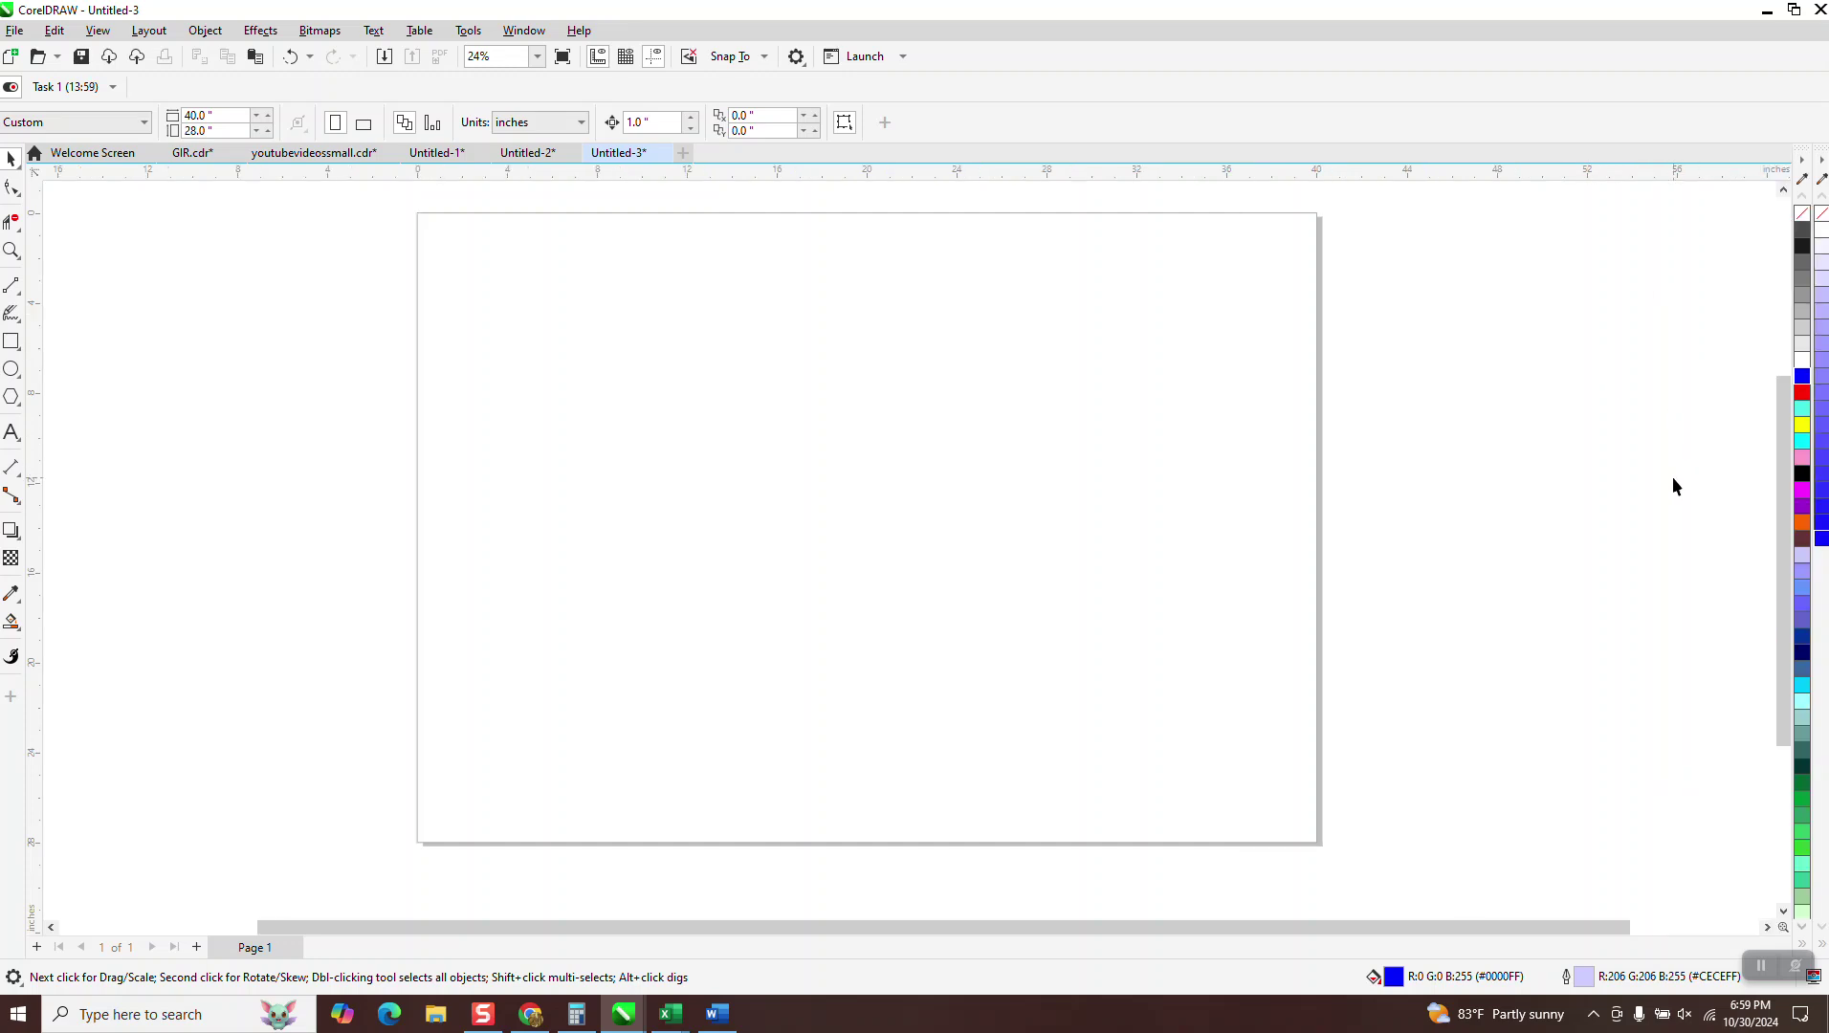
# - Set the default fill to blue and display the Document Palette
pyautogui.click(1804, 383)
pyautogui.click(523, 30)
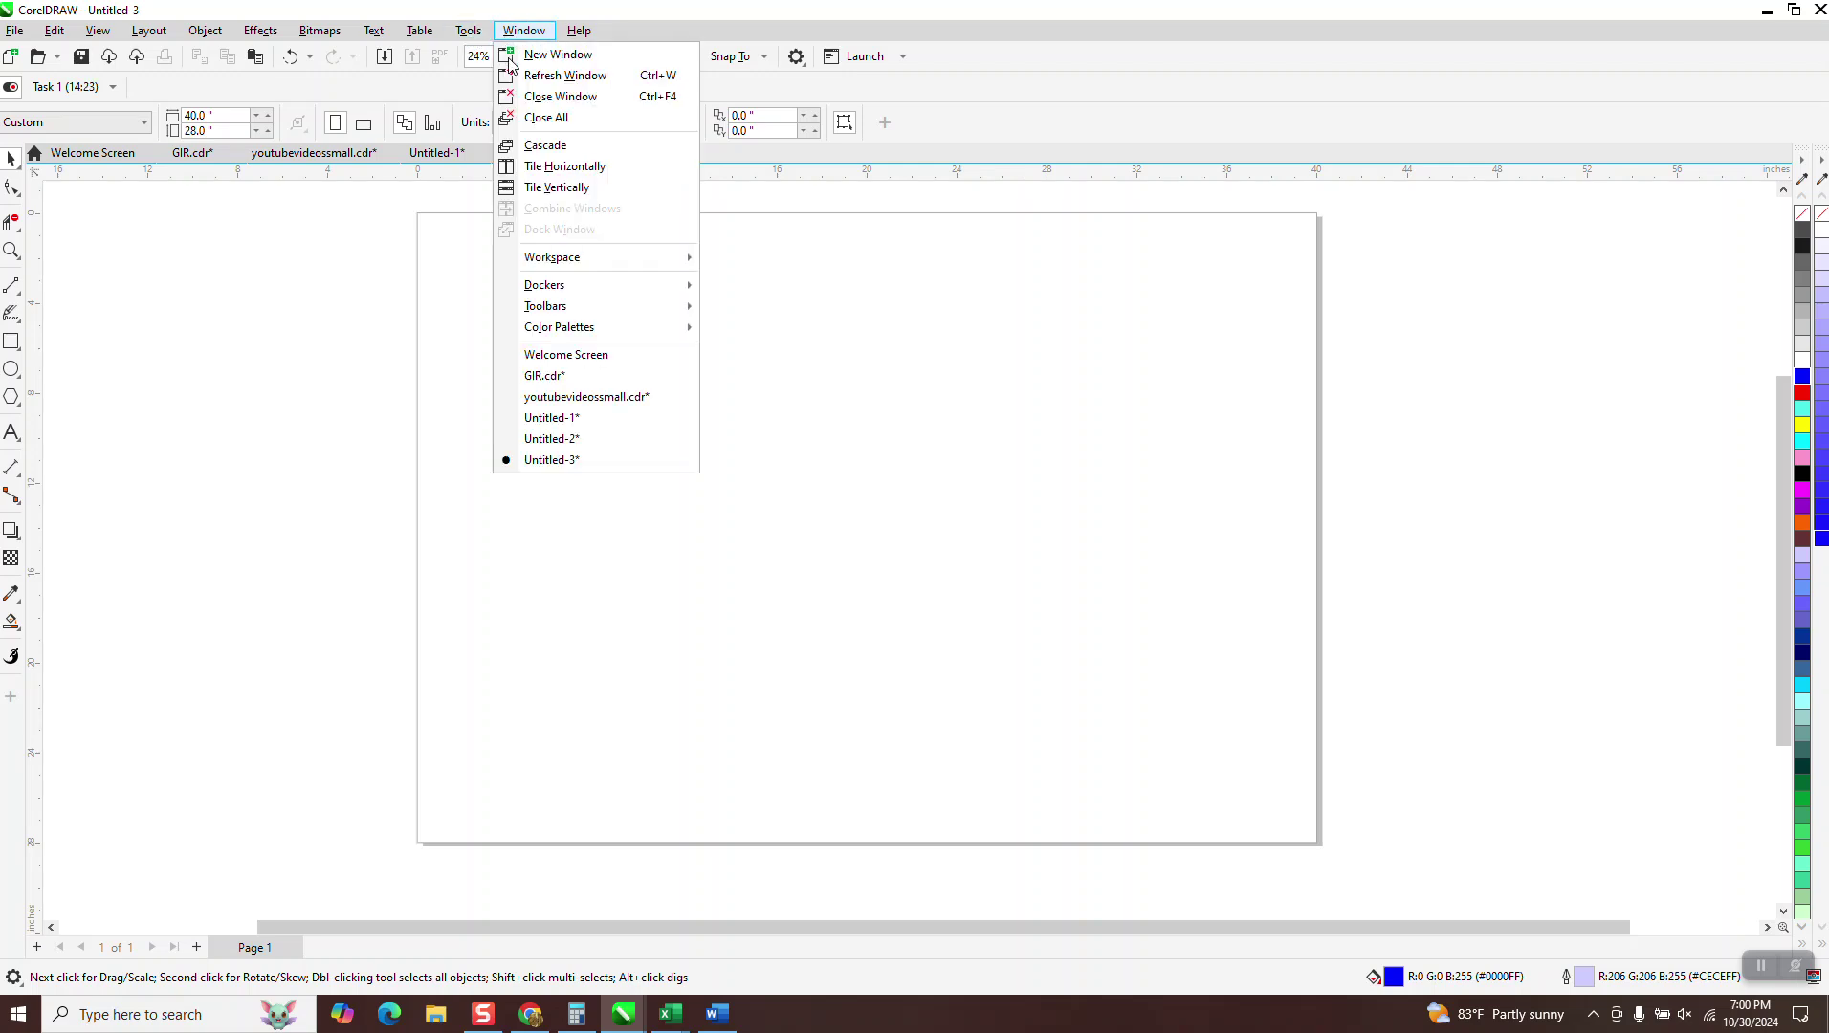
pyautogui.moveTo(540, 333)
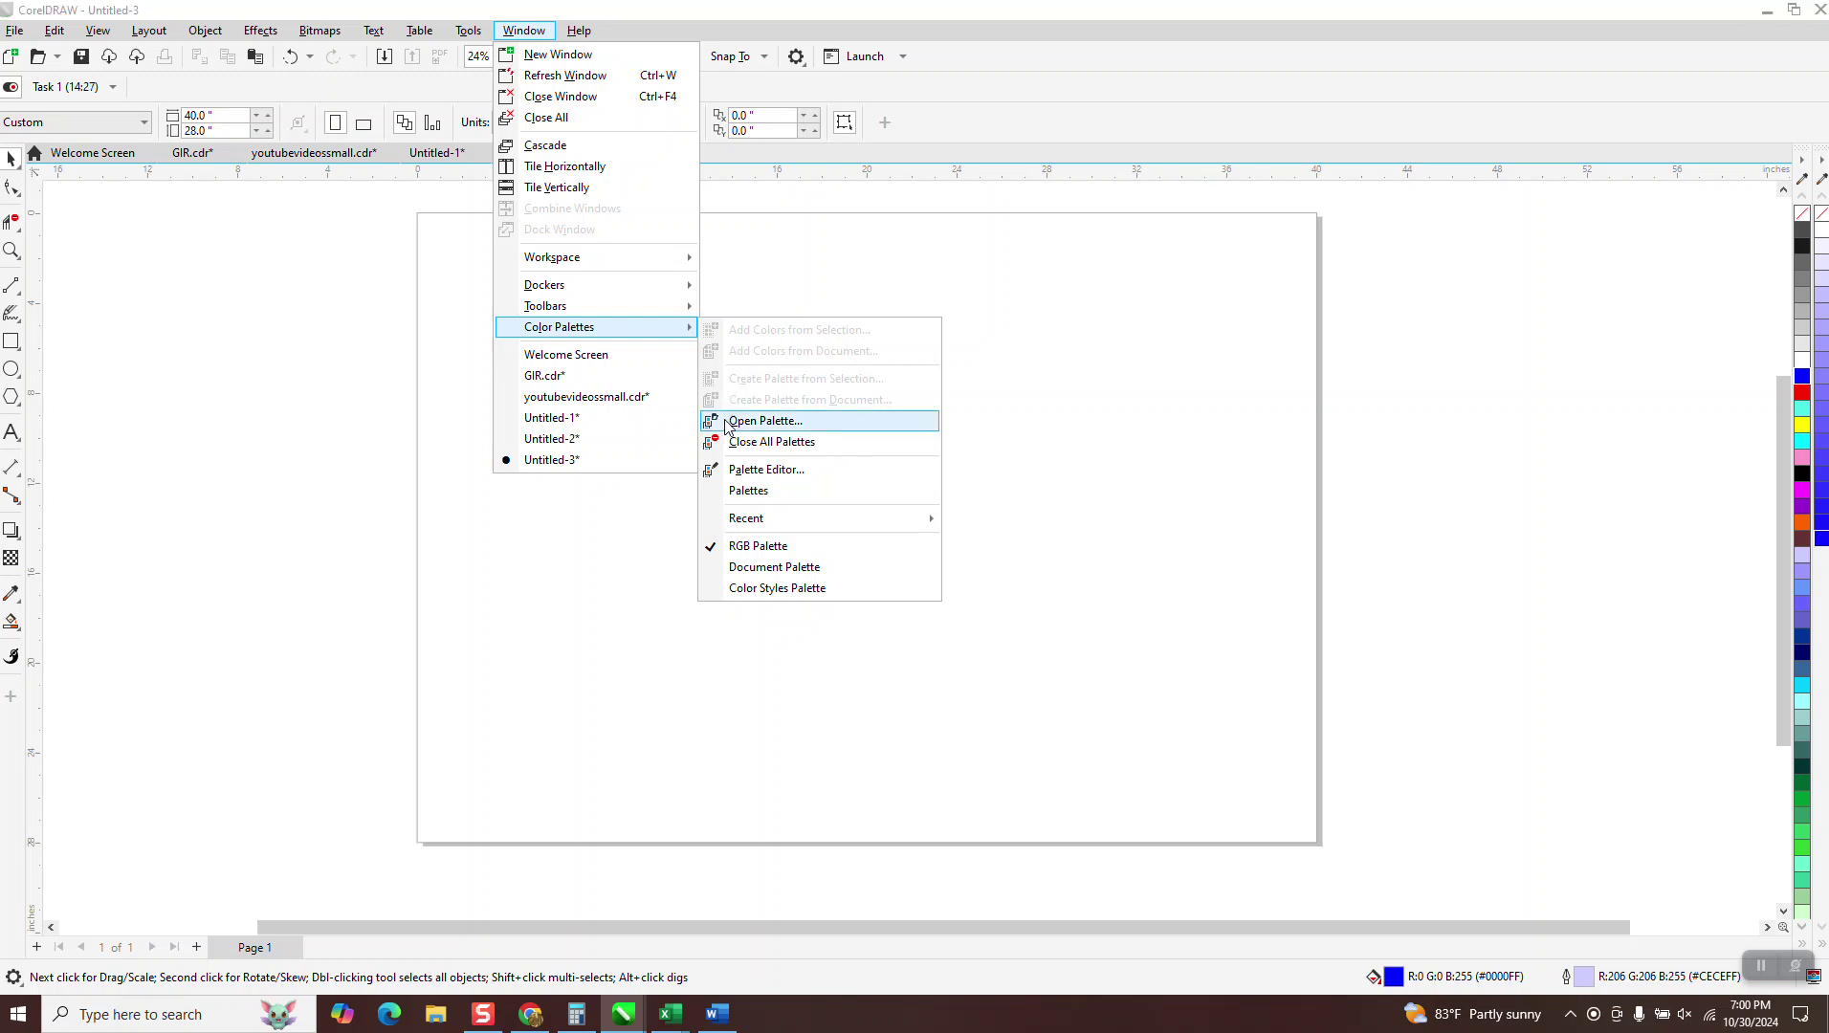
pyautogui.click(716, 571)
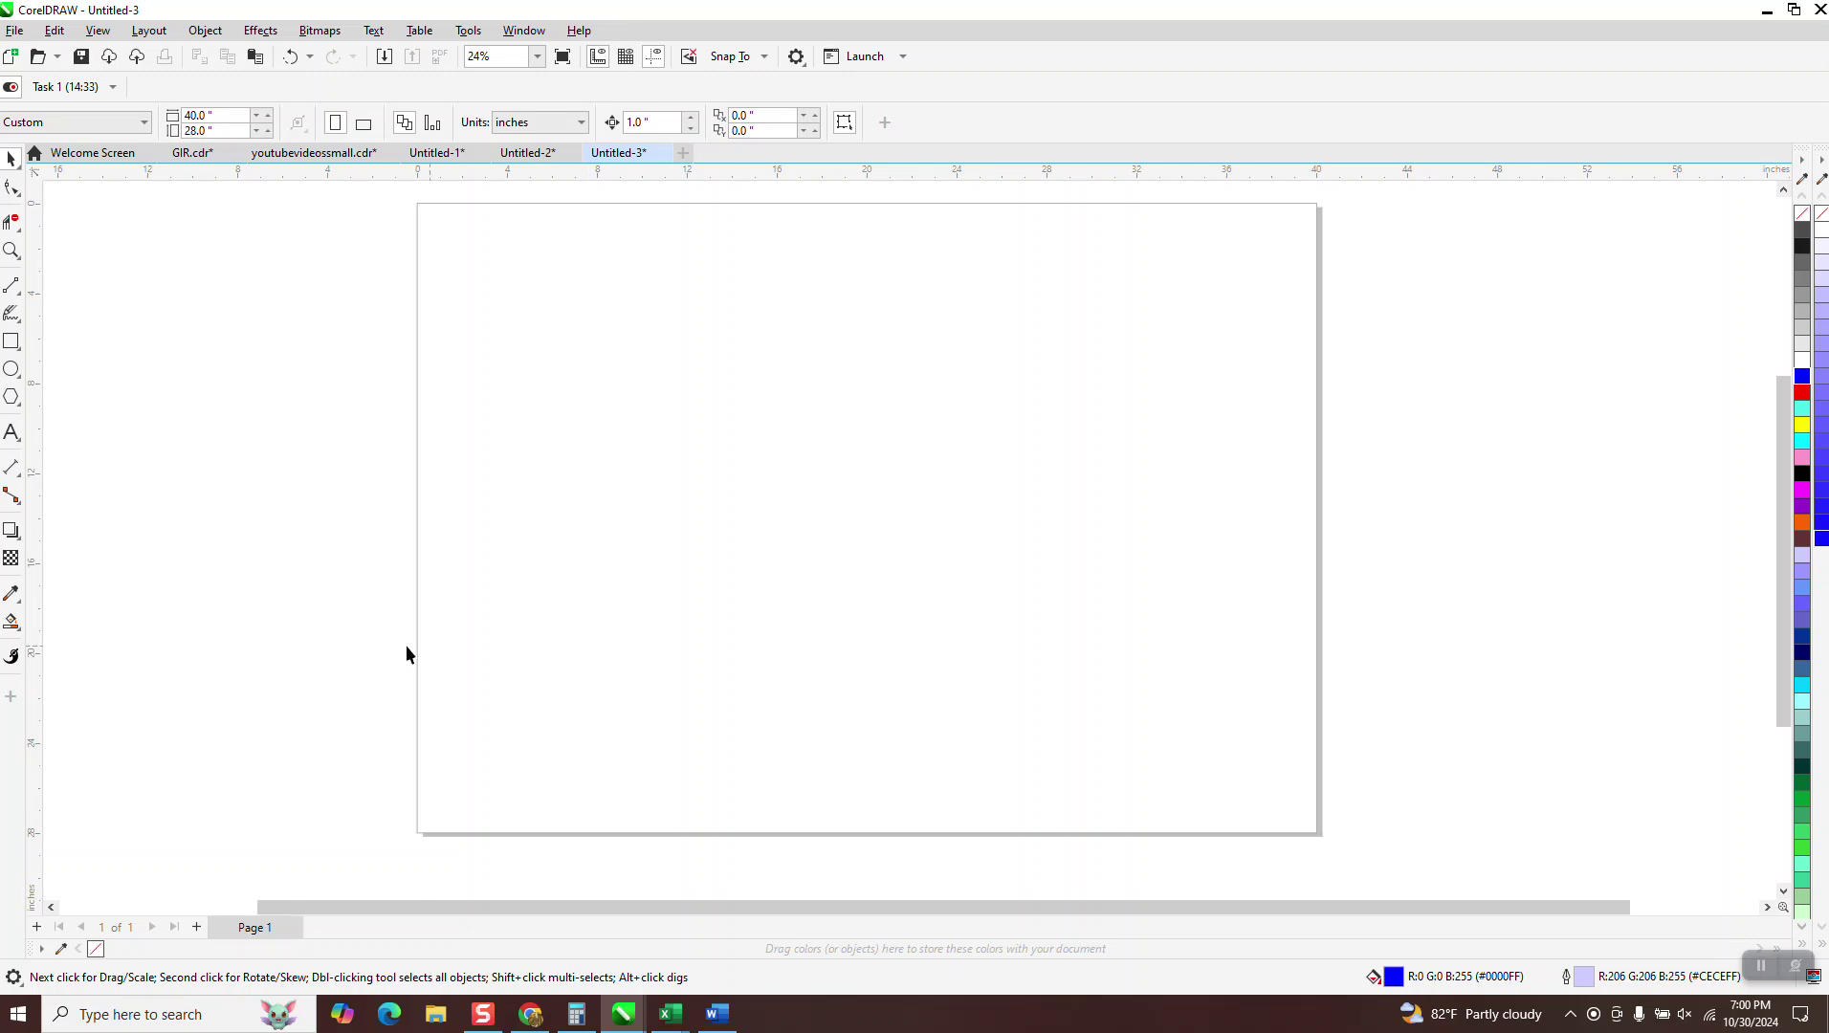
# - Draw a square about 1.23 inches wide in the upper left part of the page and resize it to 1 inch
pyautogui.click(11, 342)
pyautogui.moveTo(507, 374); pyautogui.dragTo(537, 404)
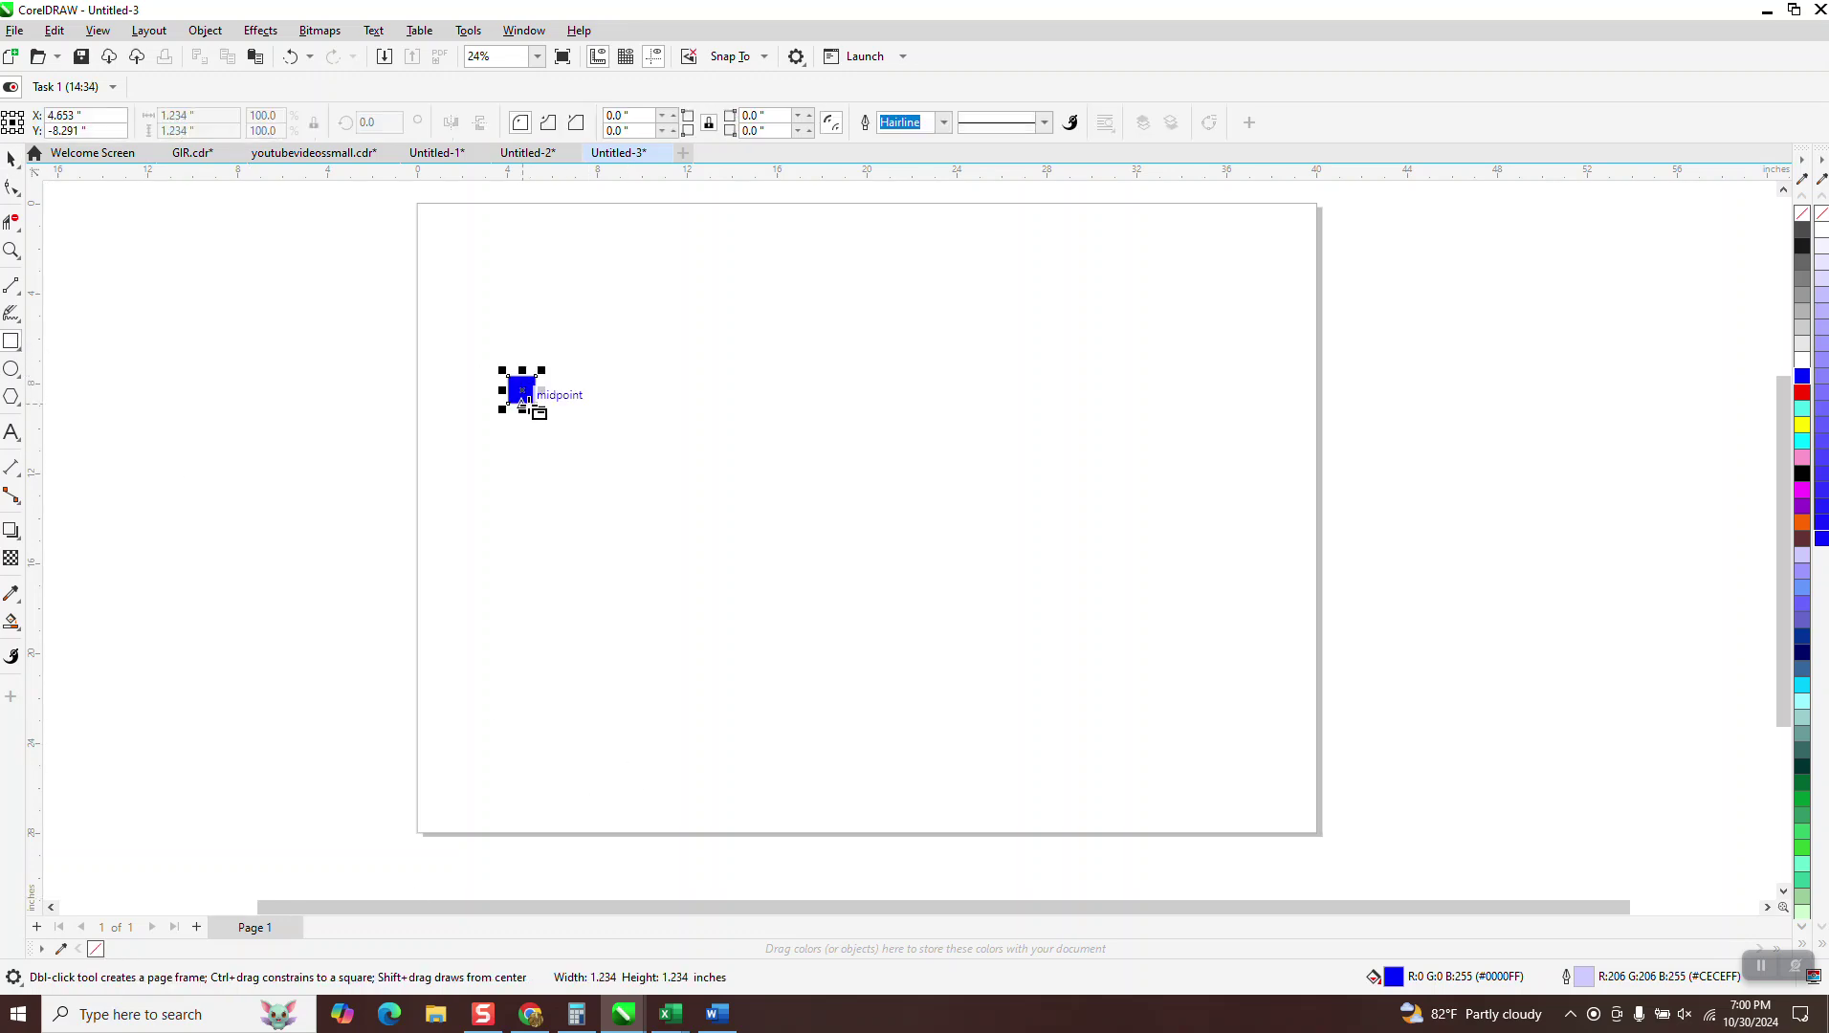
pyautogui.click(194, 114)
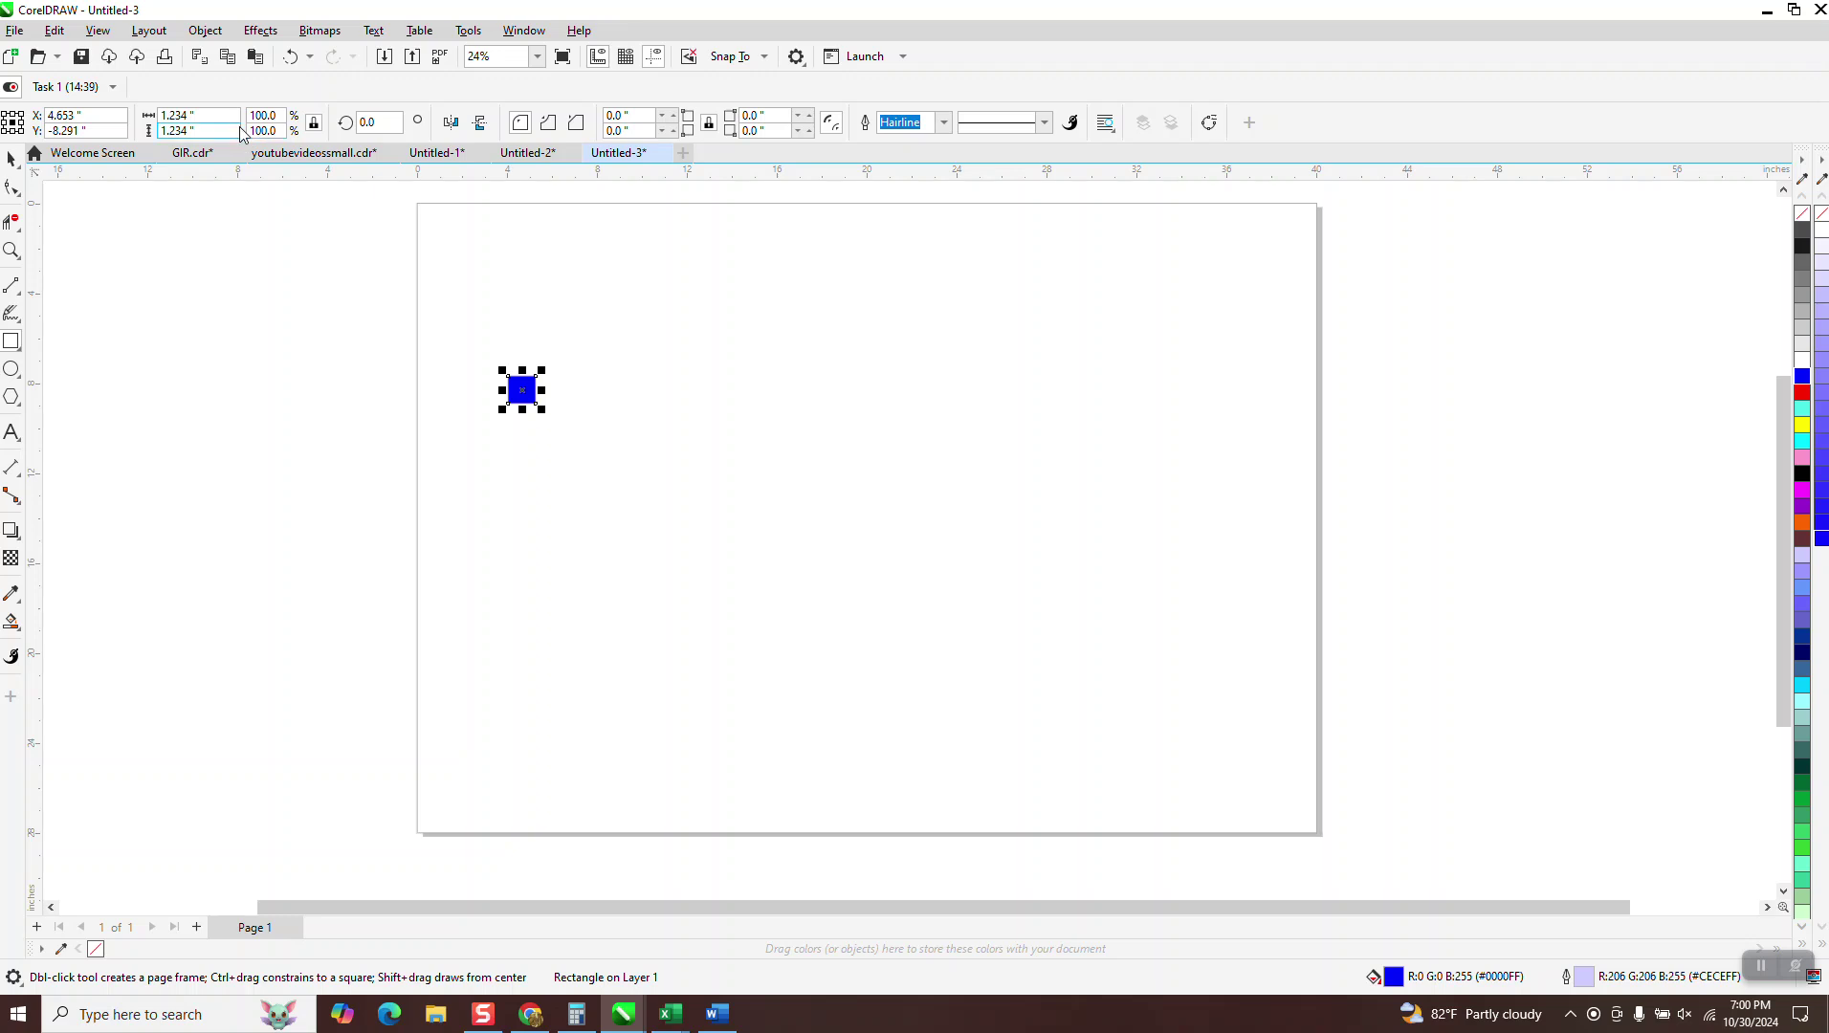
pyautogui.doubleClick(171, 115)
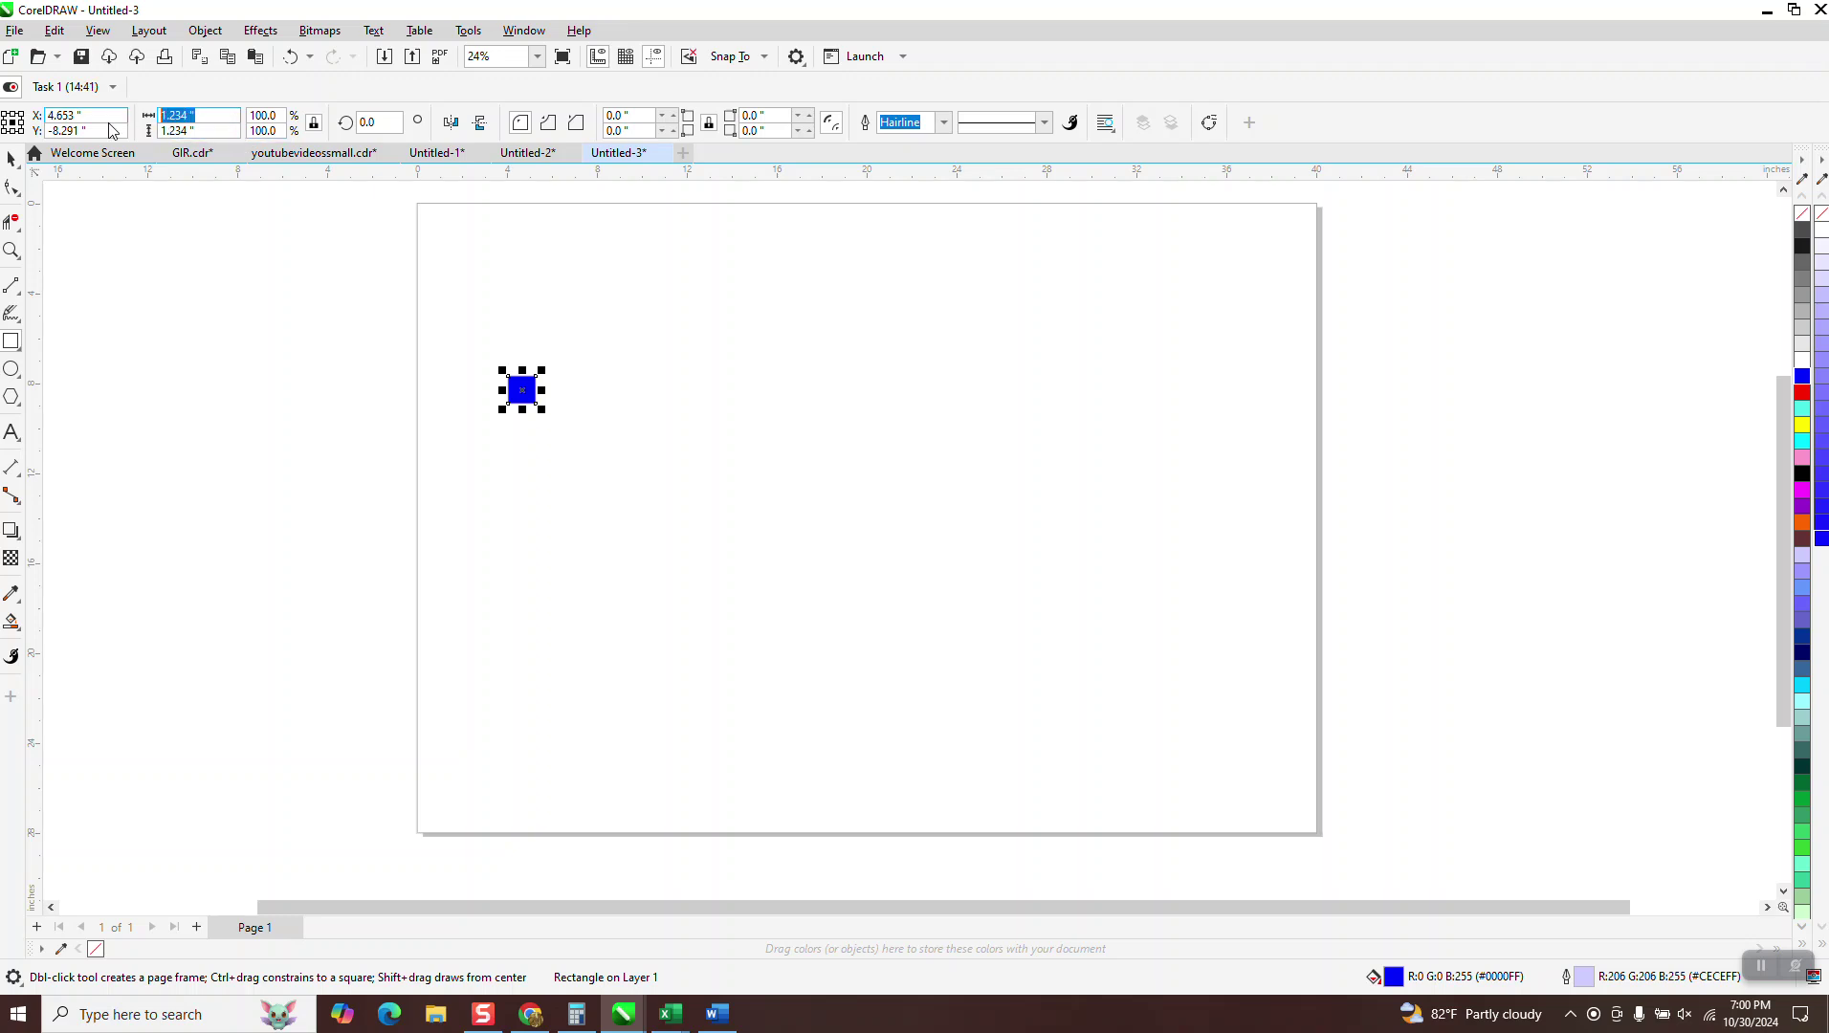
pyautogui.write('1')
pyautogui.press('Return')
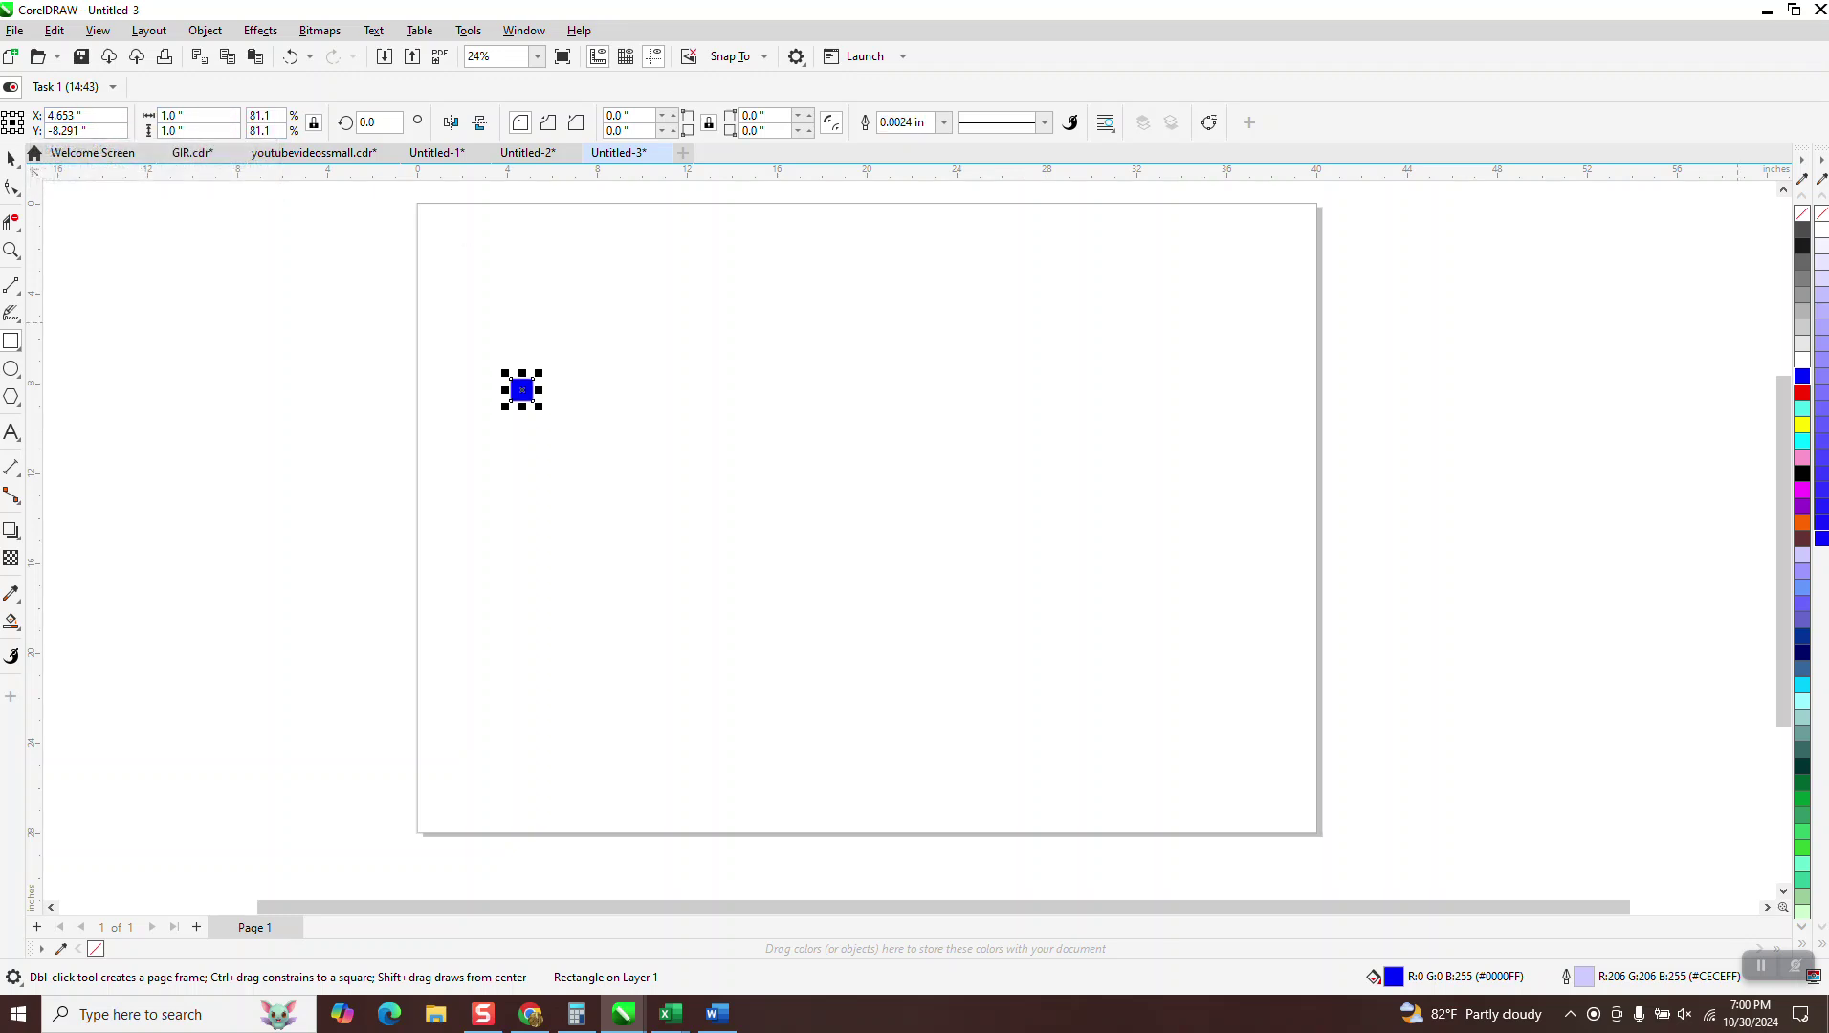
# - Give the square no fill and a 70% Black outline, and place a copy level with it near the page's right edge
pyautogui.click(1803, 214)
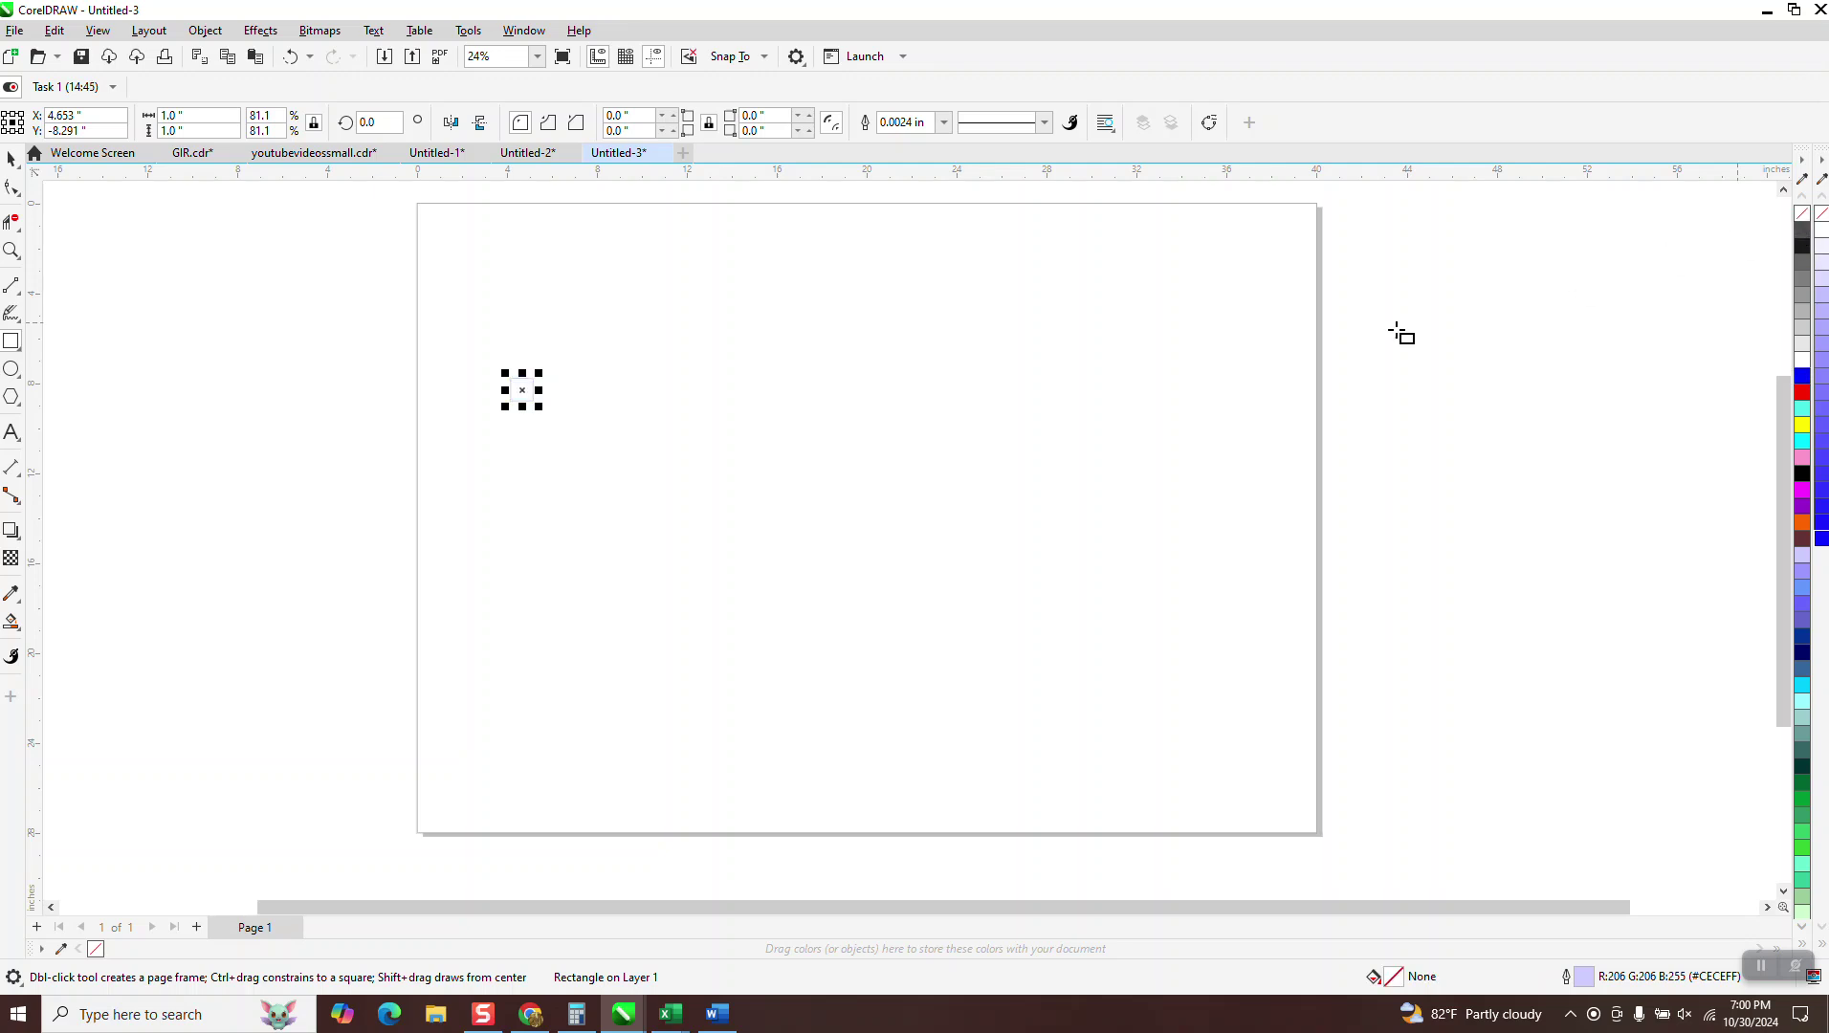
pyautogui.rightClick(1803, 230)
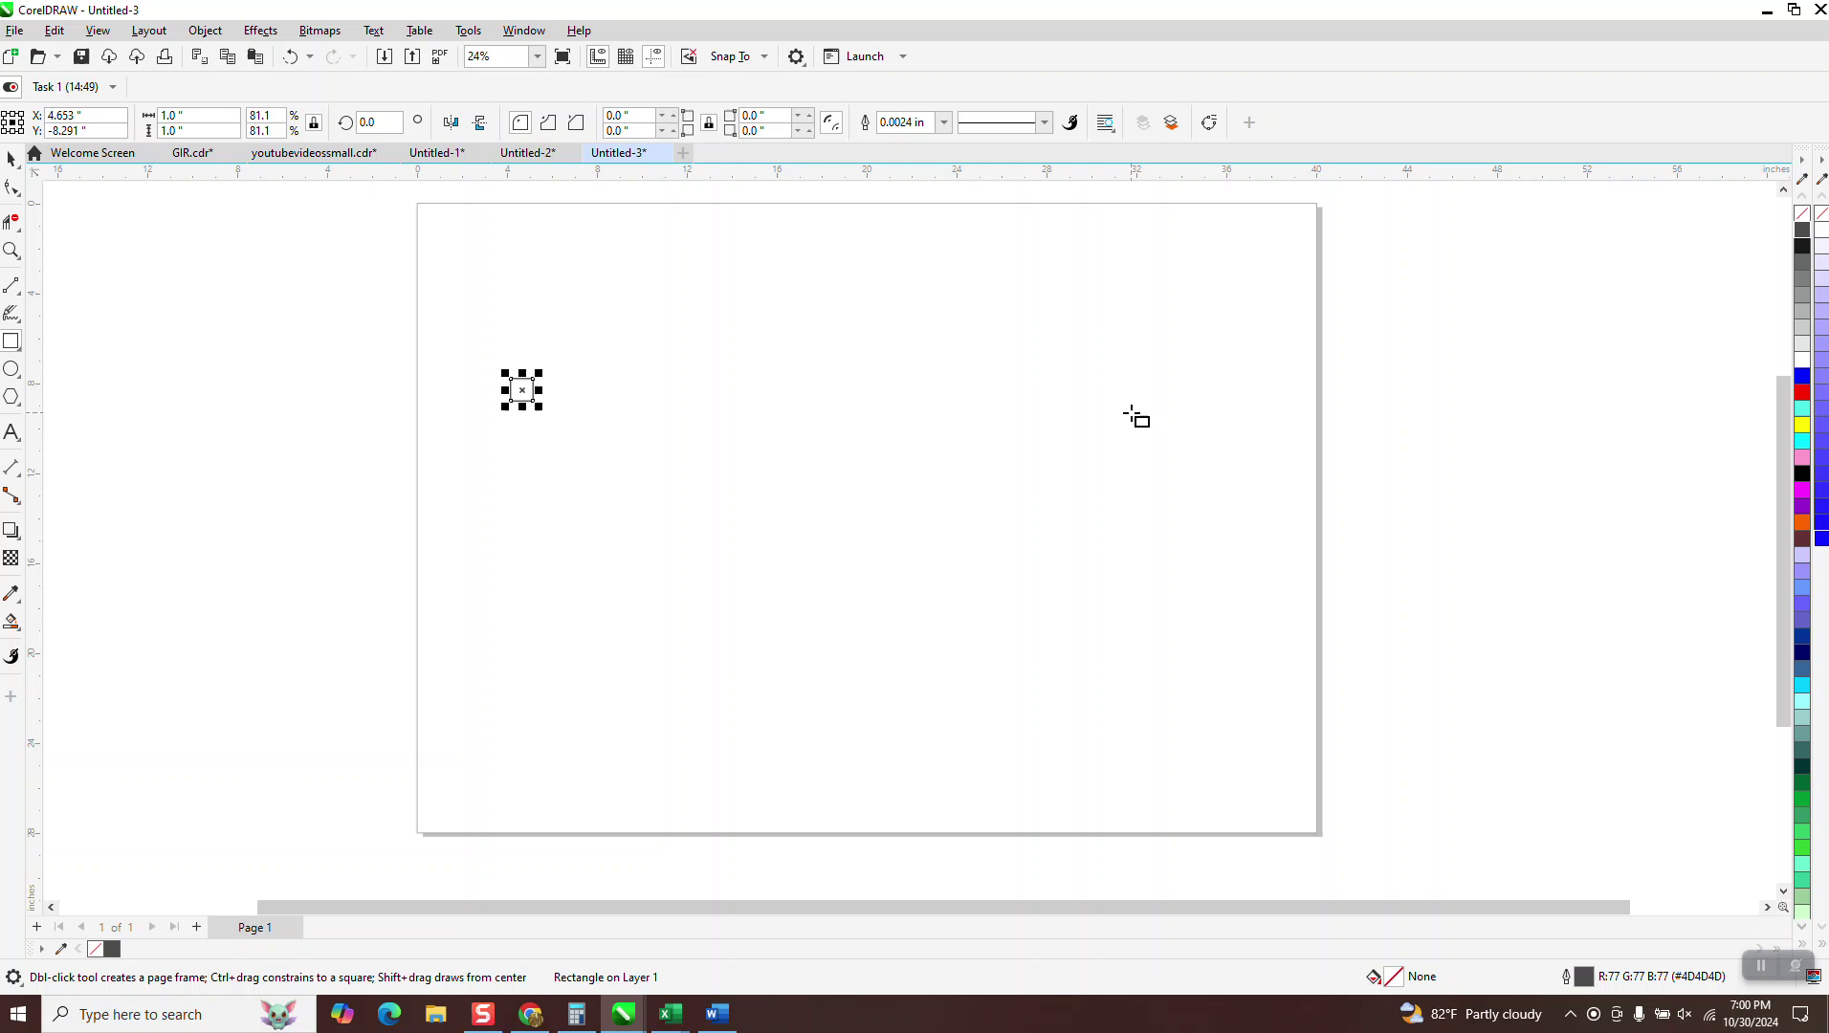
pyautogui.moveTo(524, 387); pyautogui.dragTo(1168, 388)
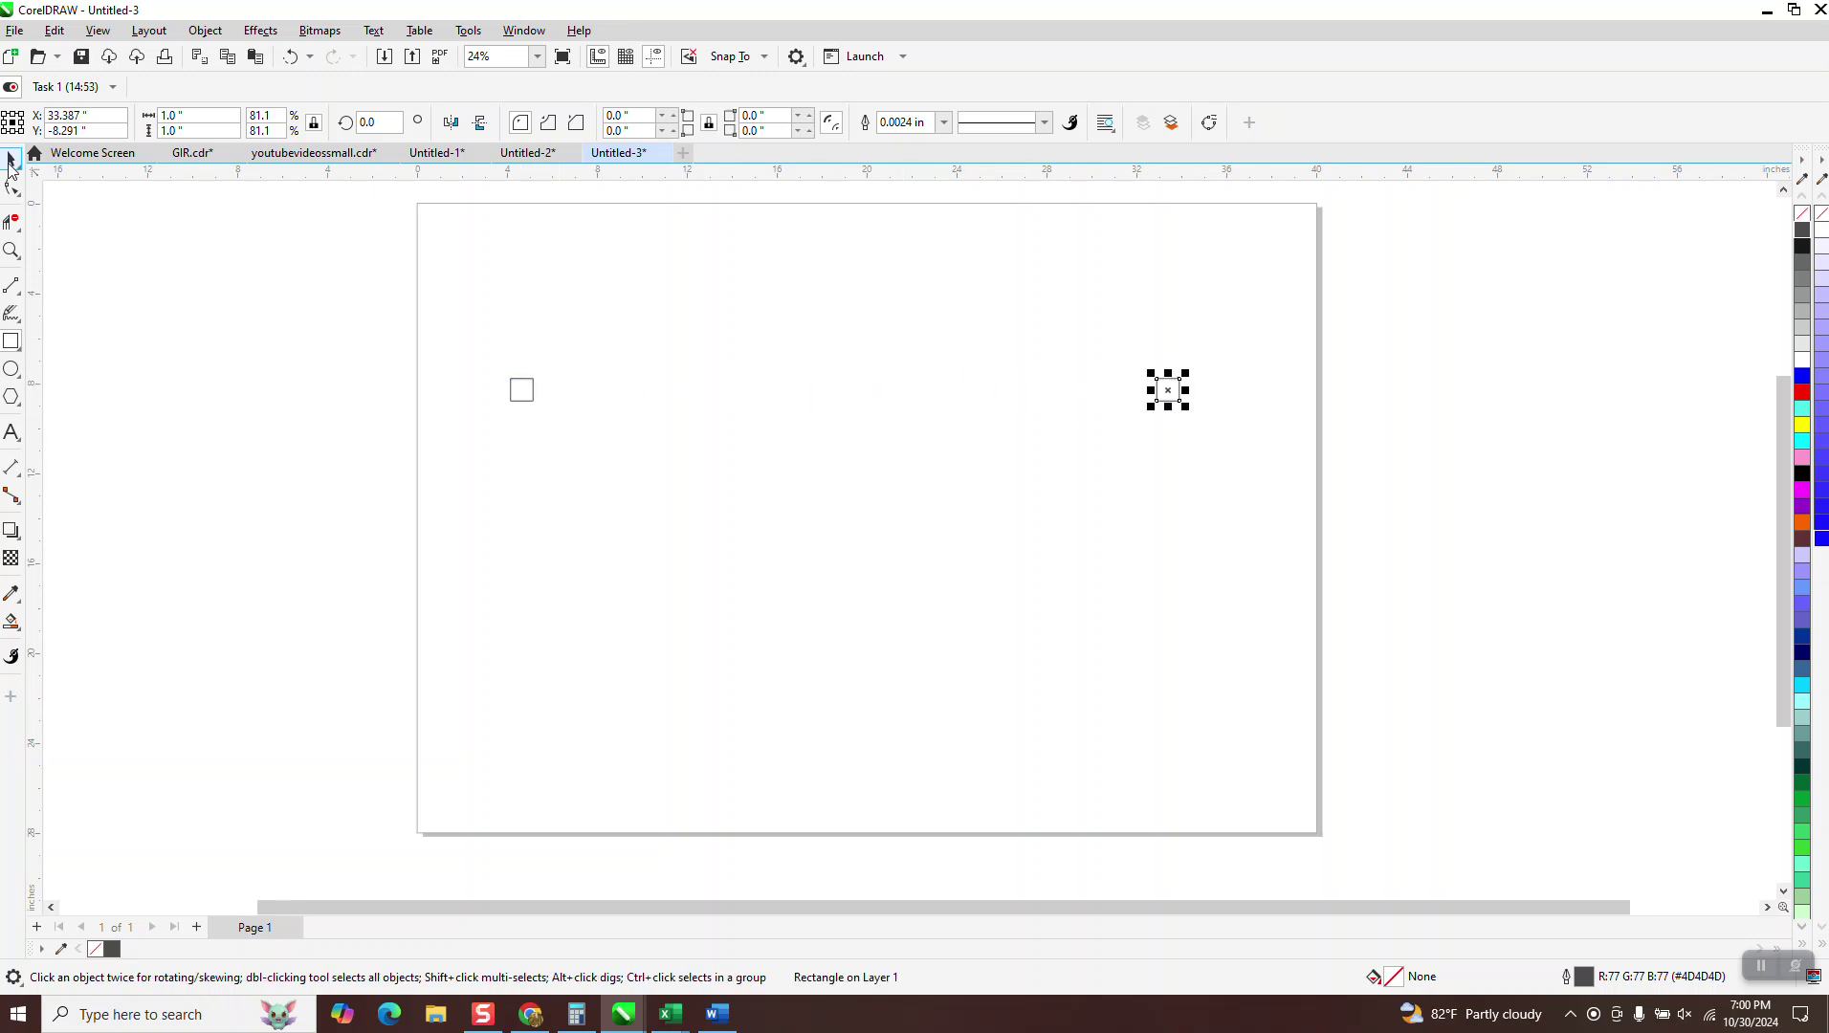
# - Fill the left square red and the right square yellow, and remove their outlines
pyautogui.click(524, 390)
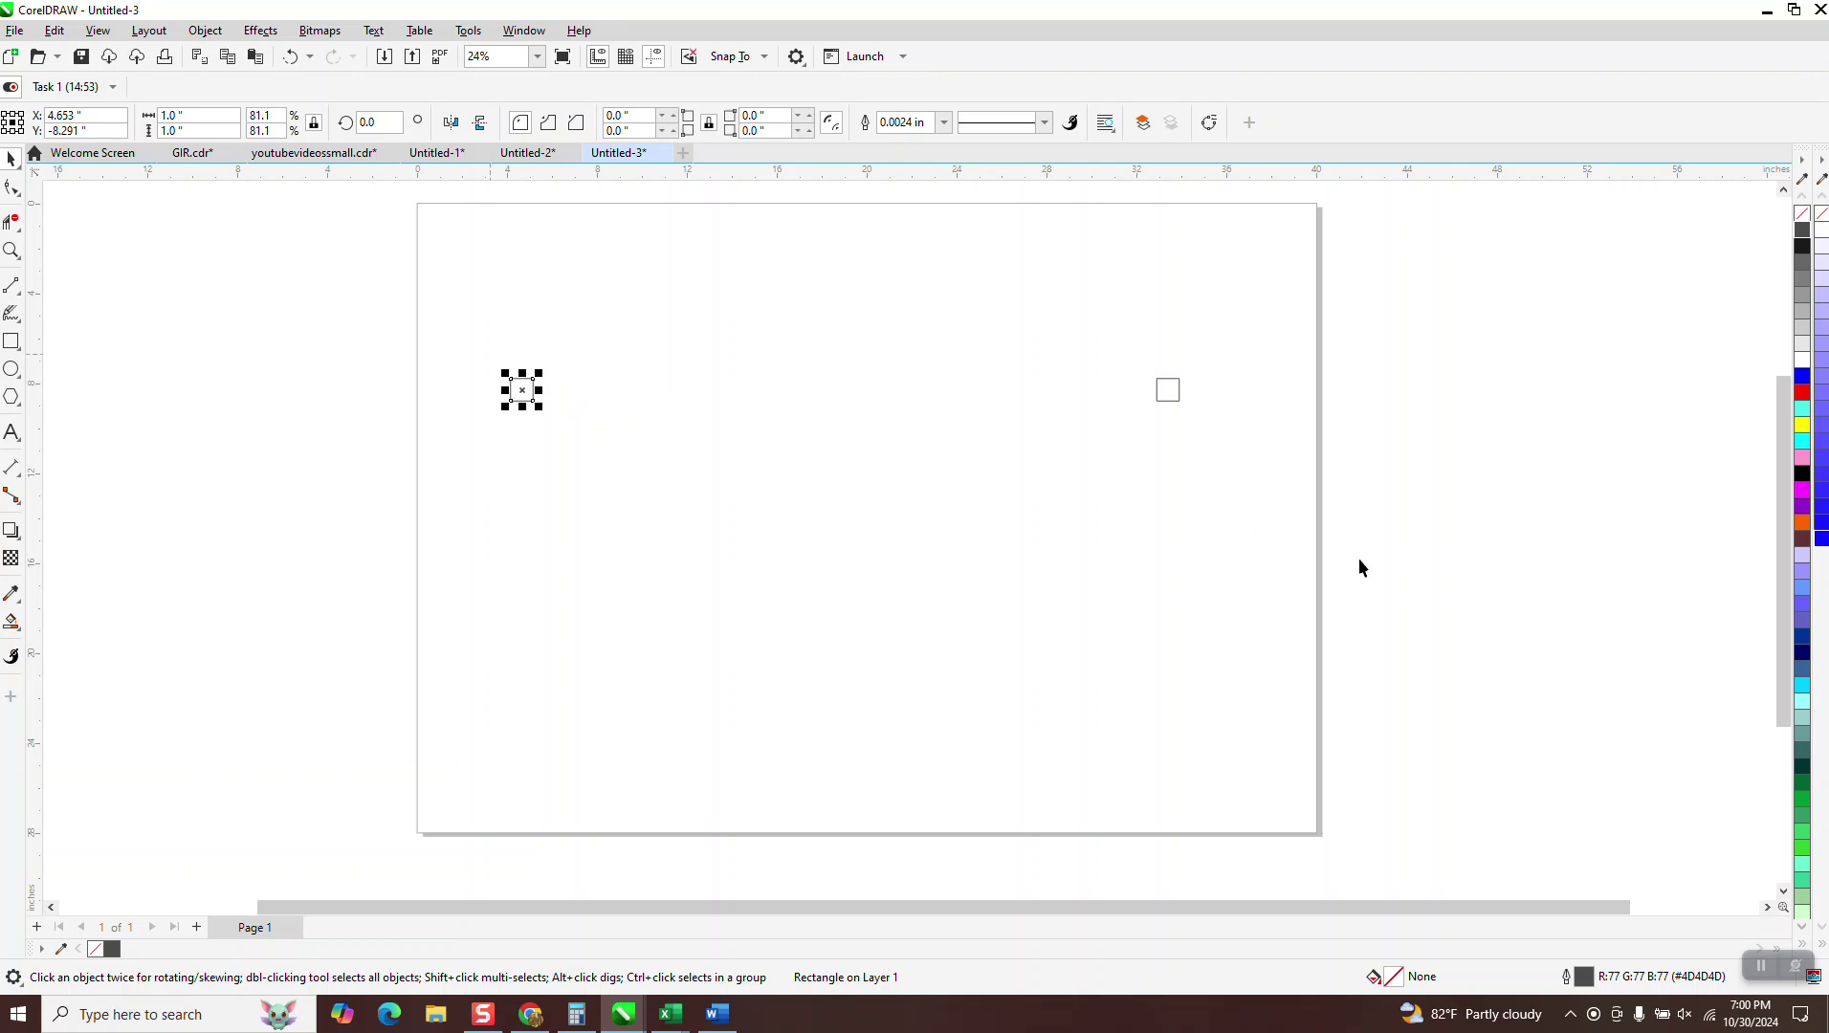
pyautogui.click(1803, 395)
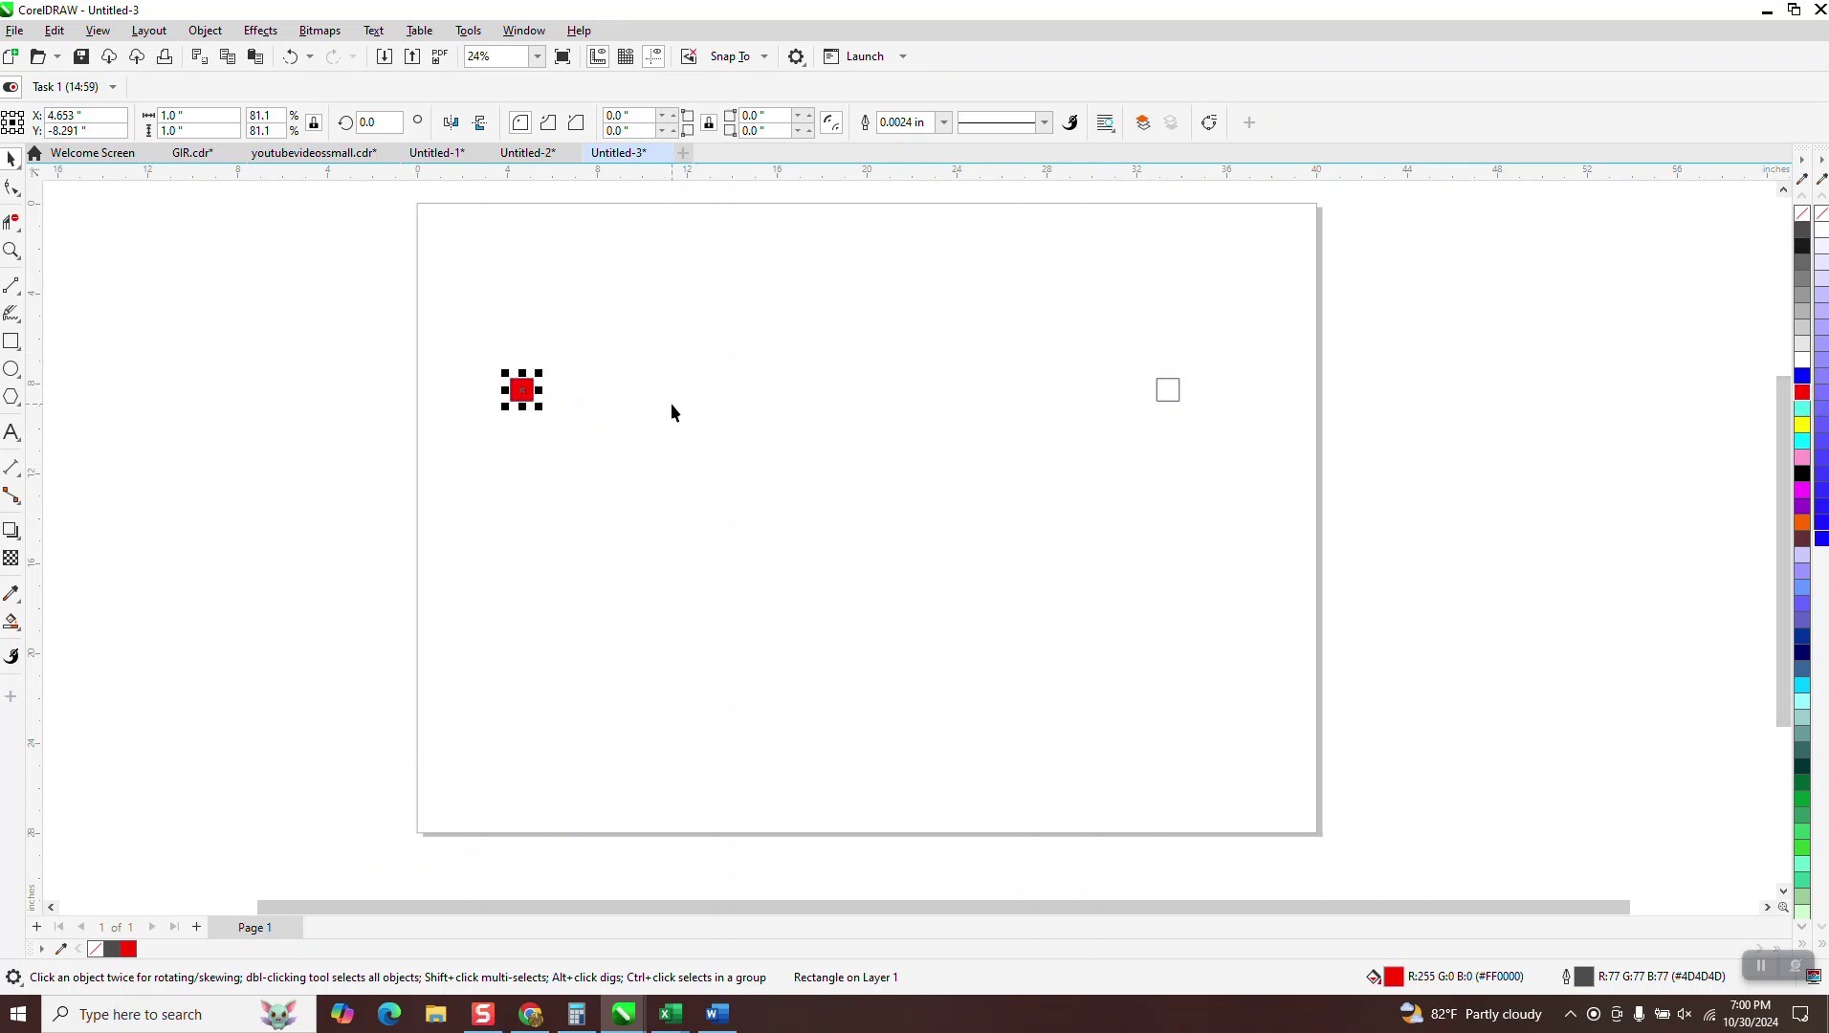
pyautogui.click(1169, 399)
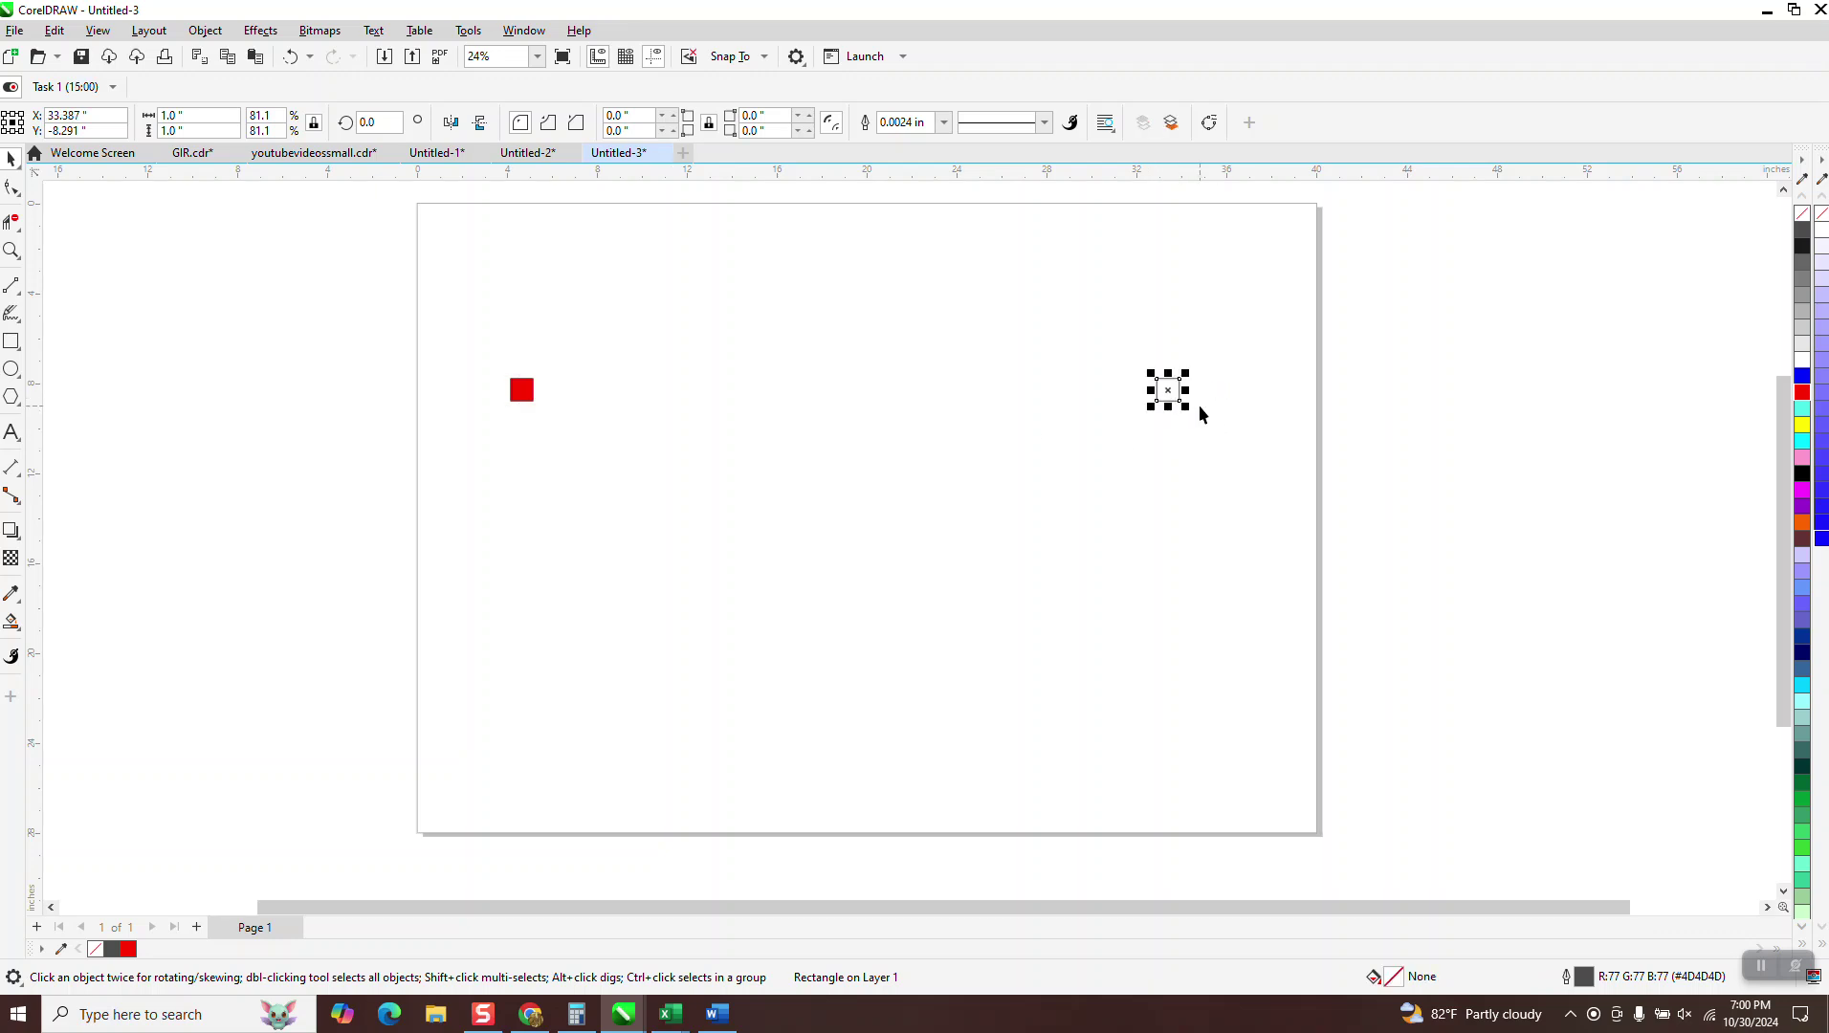
pyautogui.click(1802, 425)
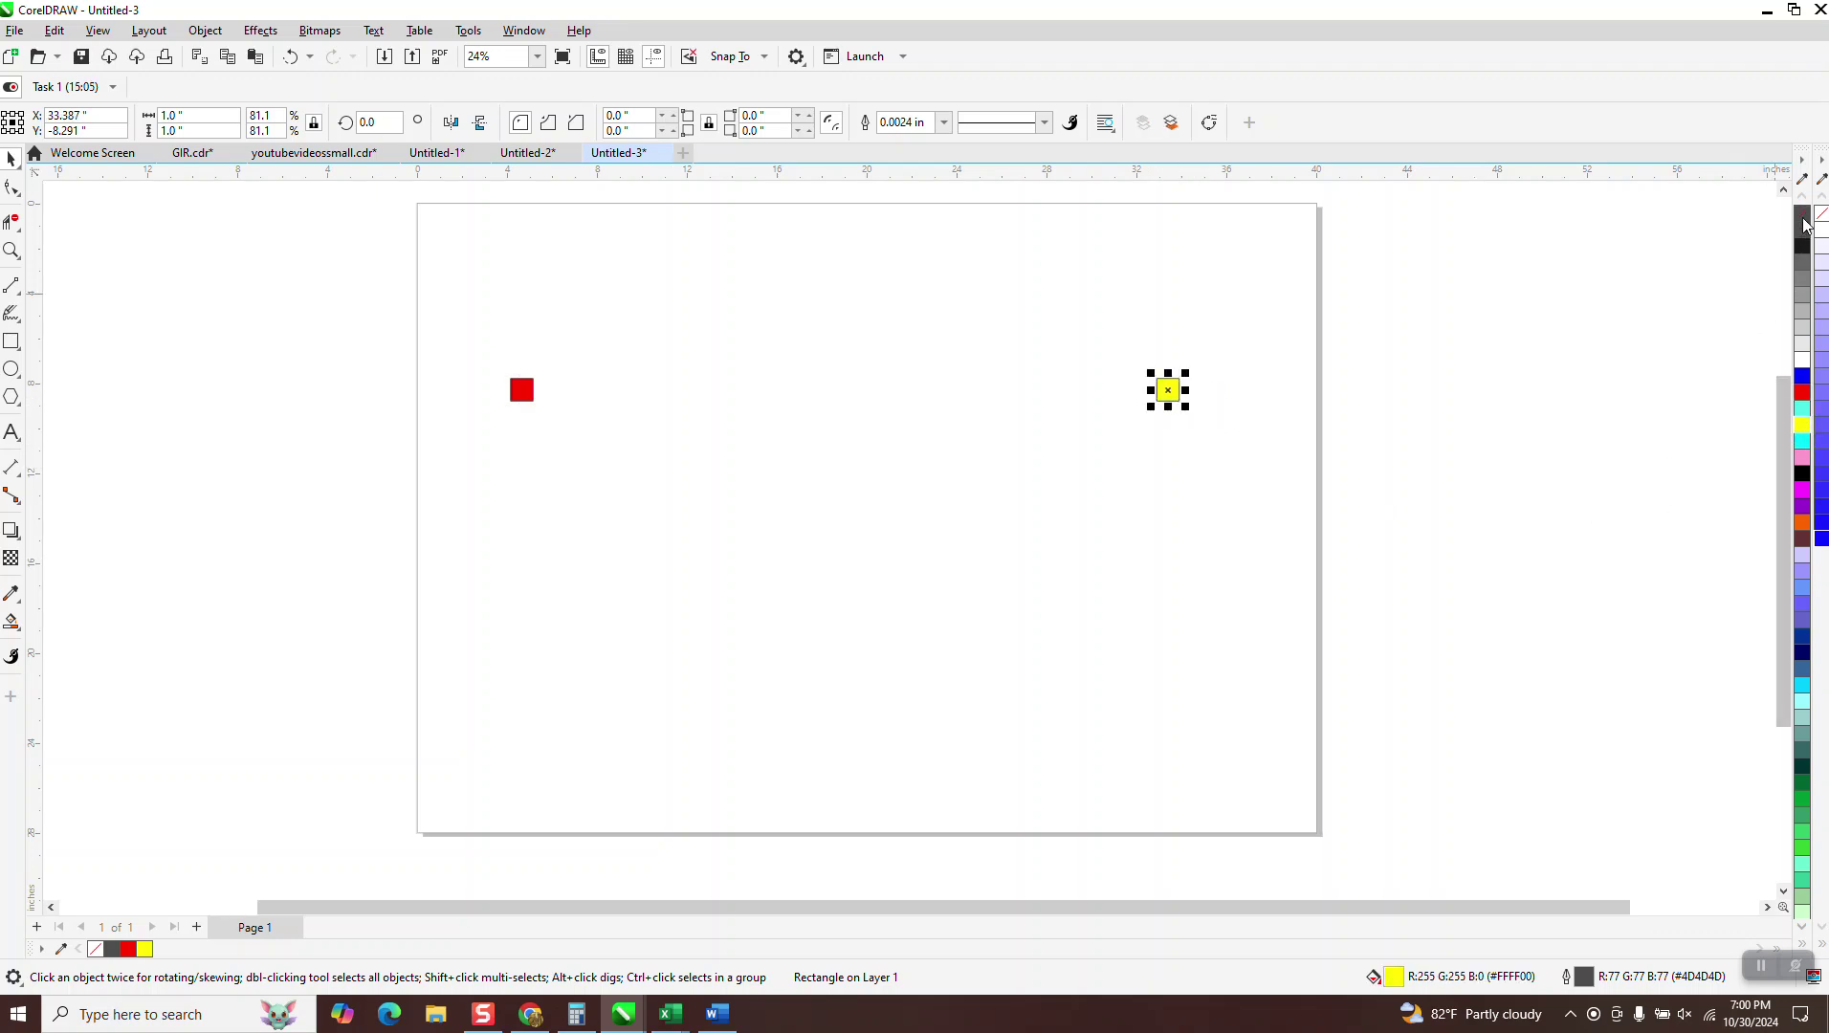
pyautogui.rightClick(1802, 213)
pyautogui.click(521, 391)
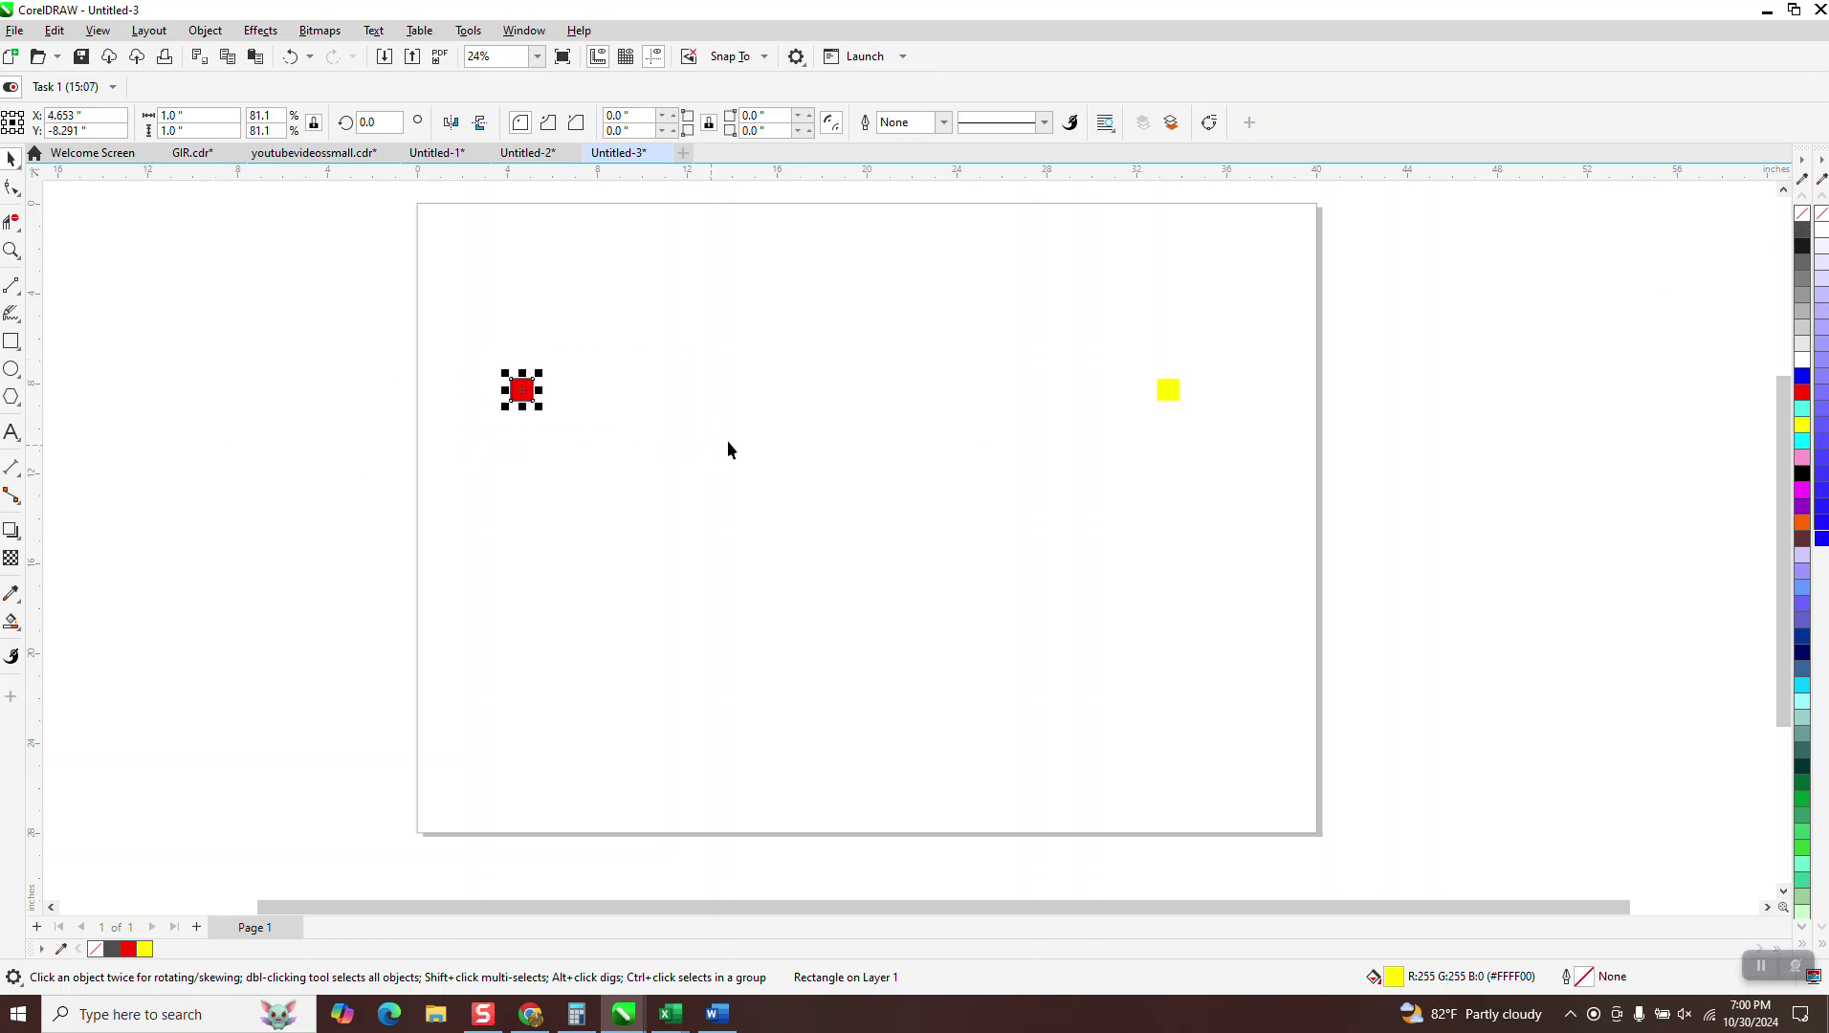
# - Select both squares and blend them from red to yellow with 20 steps
pyautogui.moveTo(469, 325); pyautogui.dragTo(981, 450)
pyautogui.moveTo(1383, 482); pyautogui.dragTo(1285, 440)
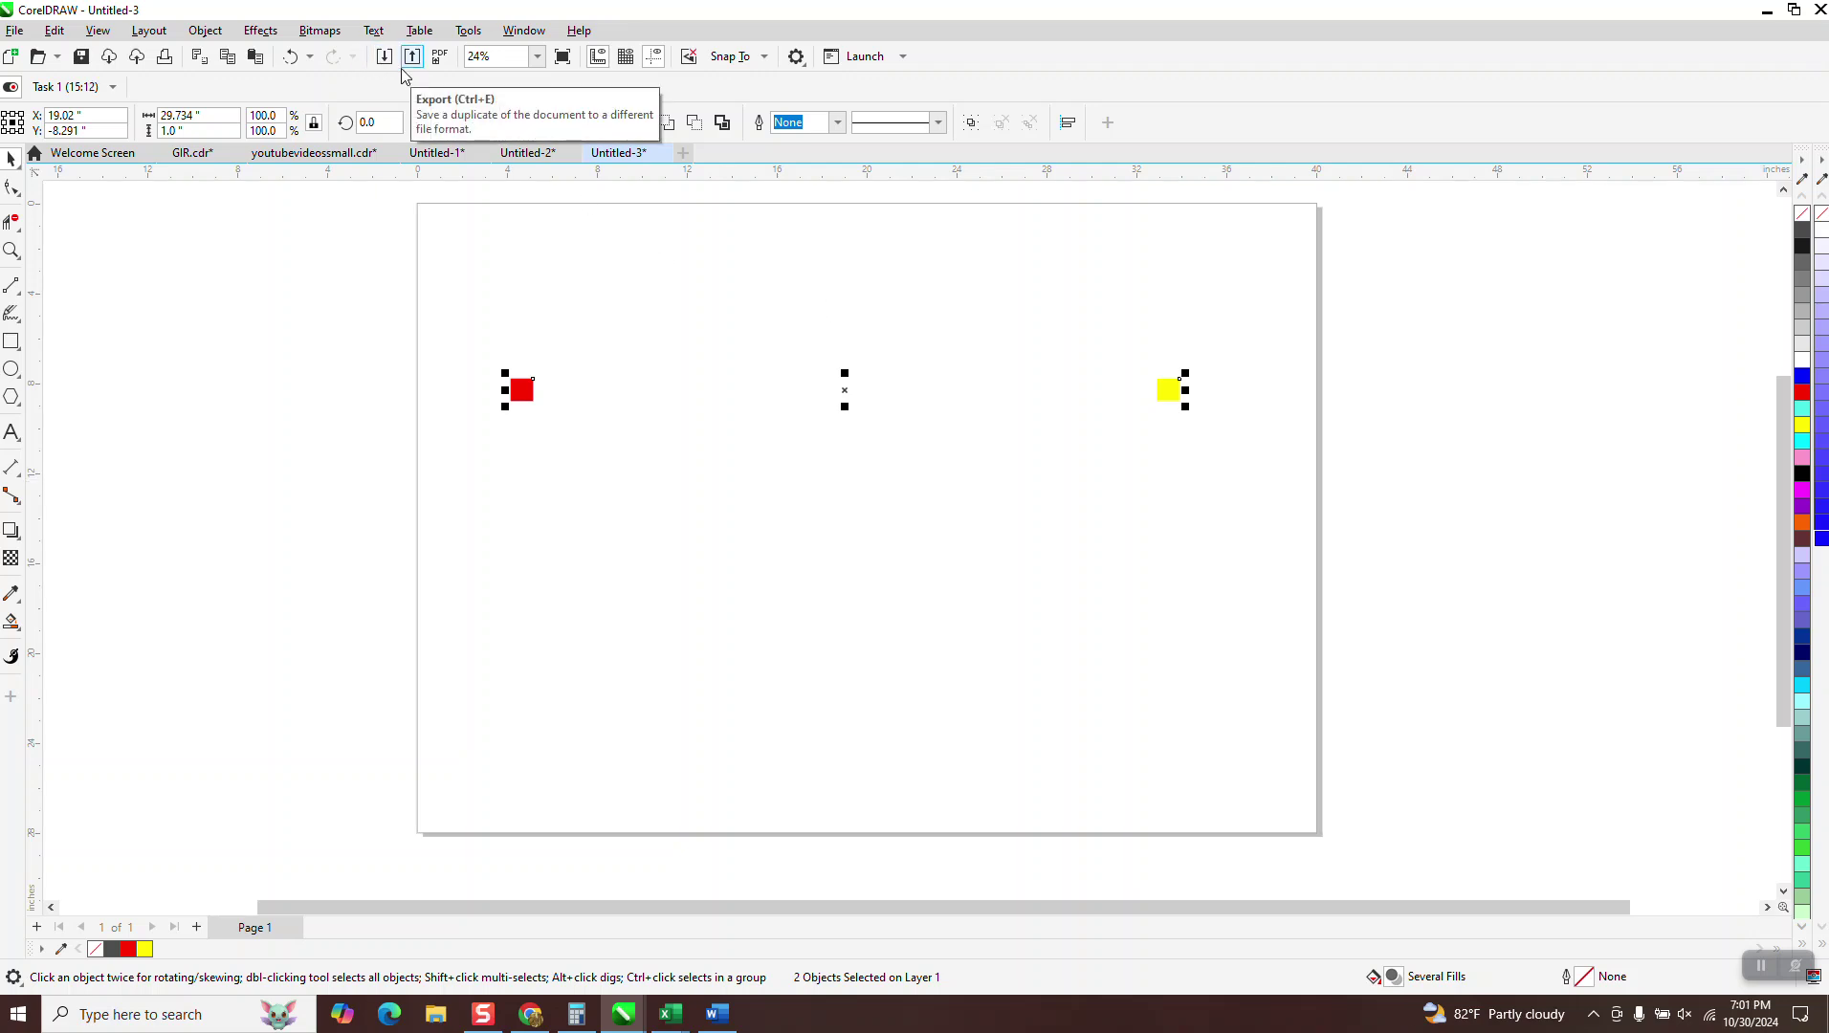
pyautogui.click(272, 38)
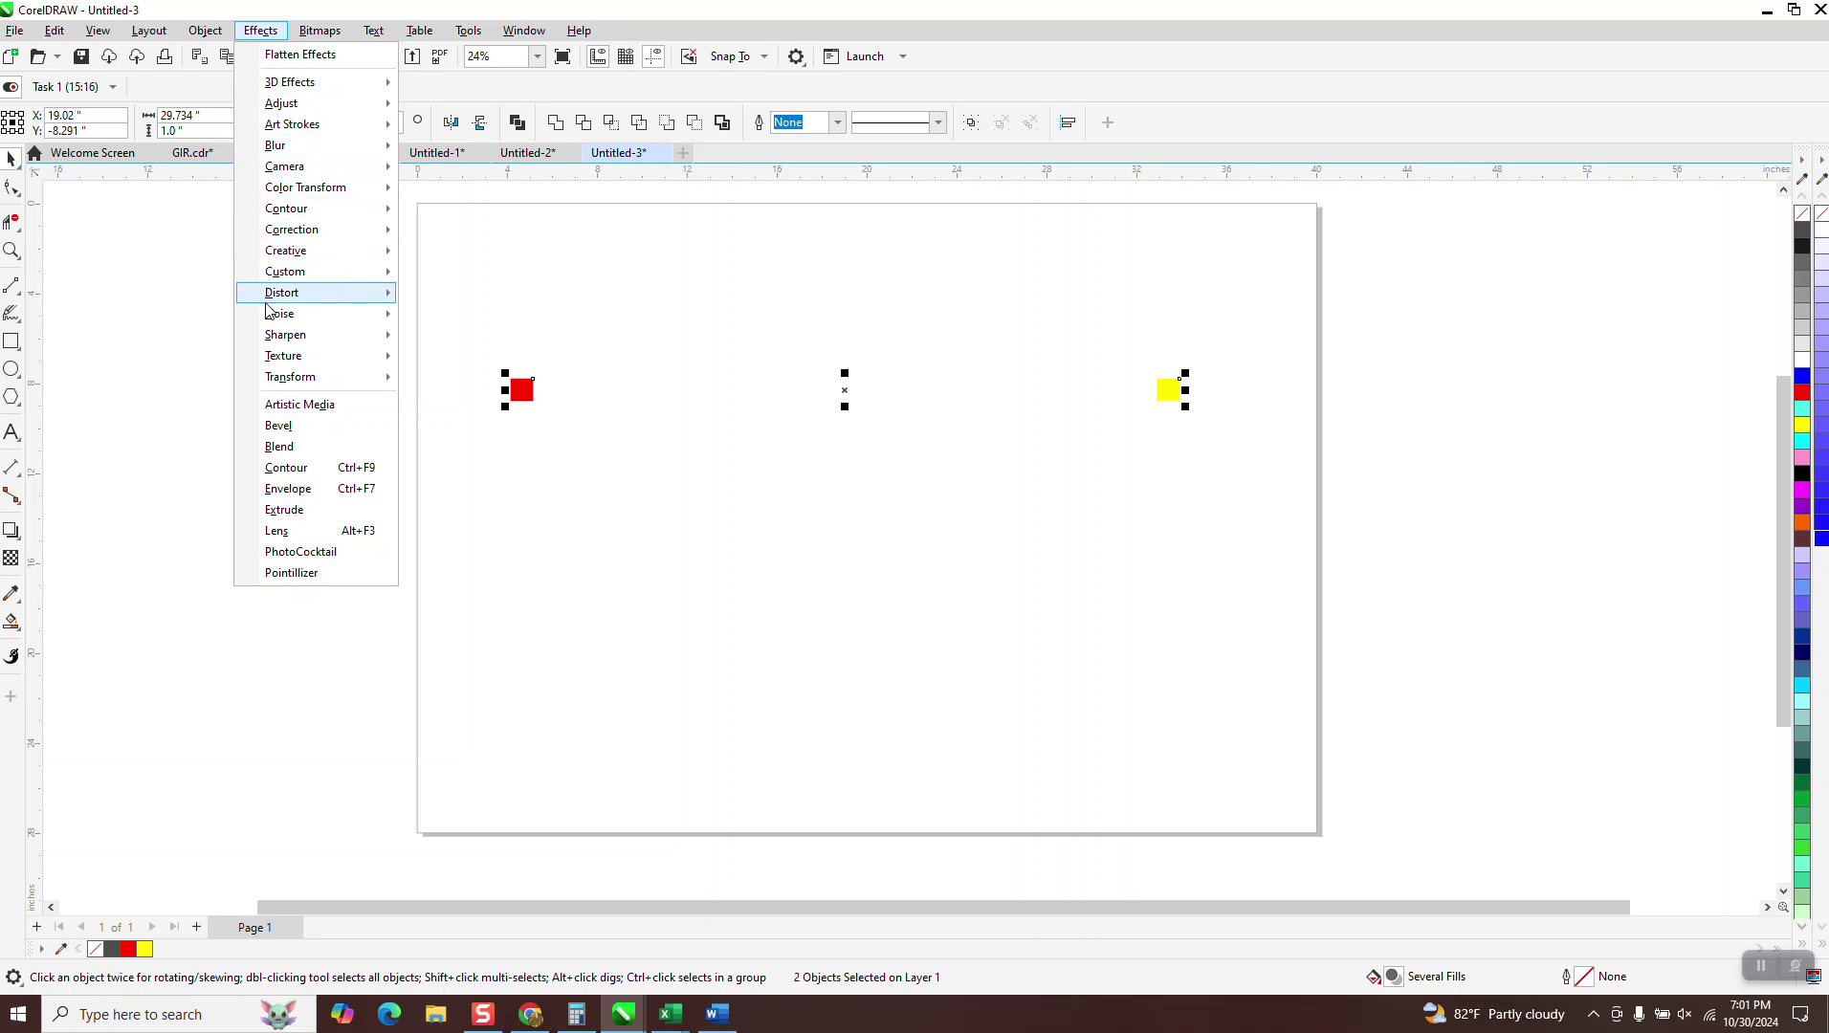
pyautogui.click(280, 446)
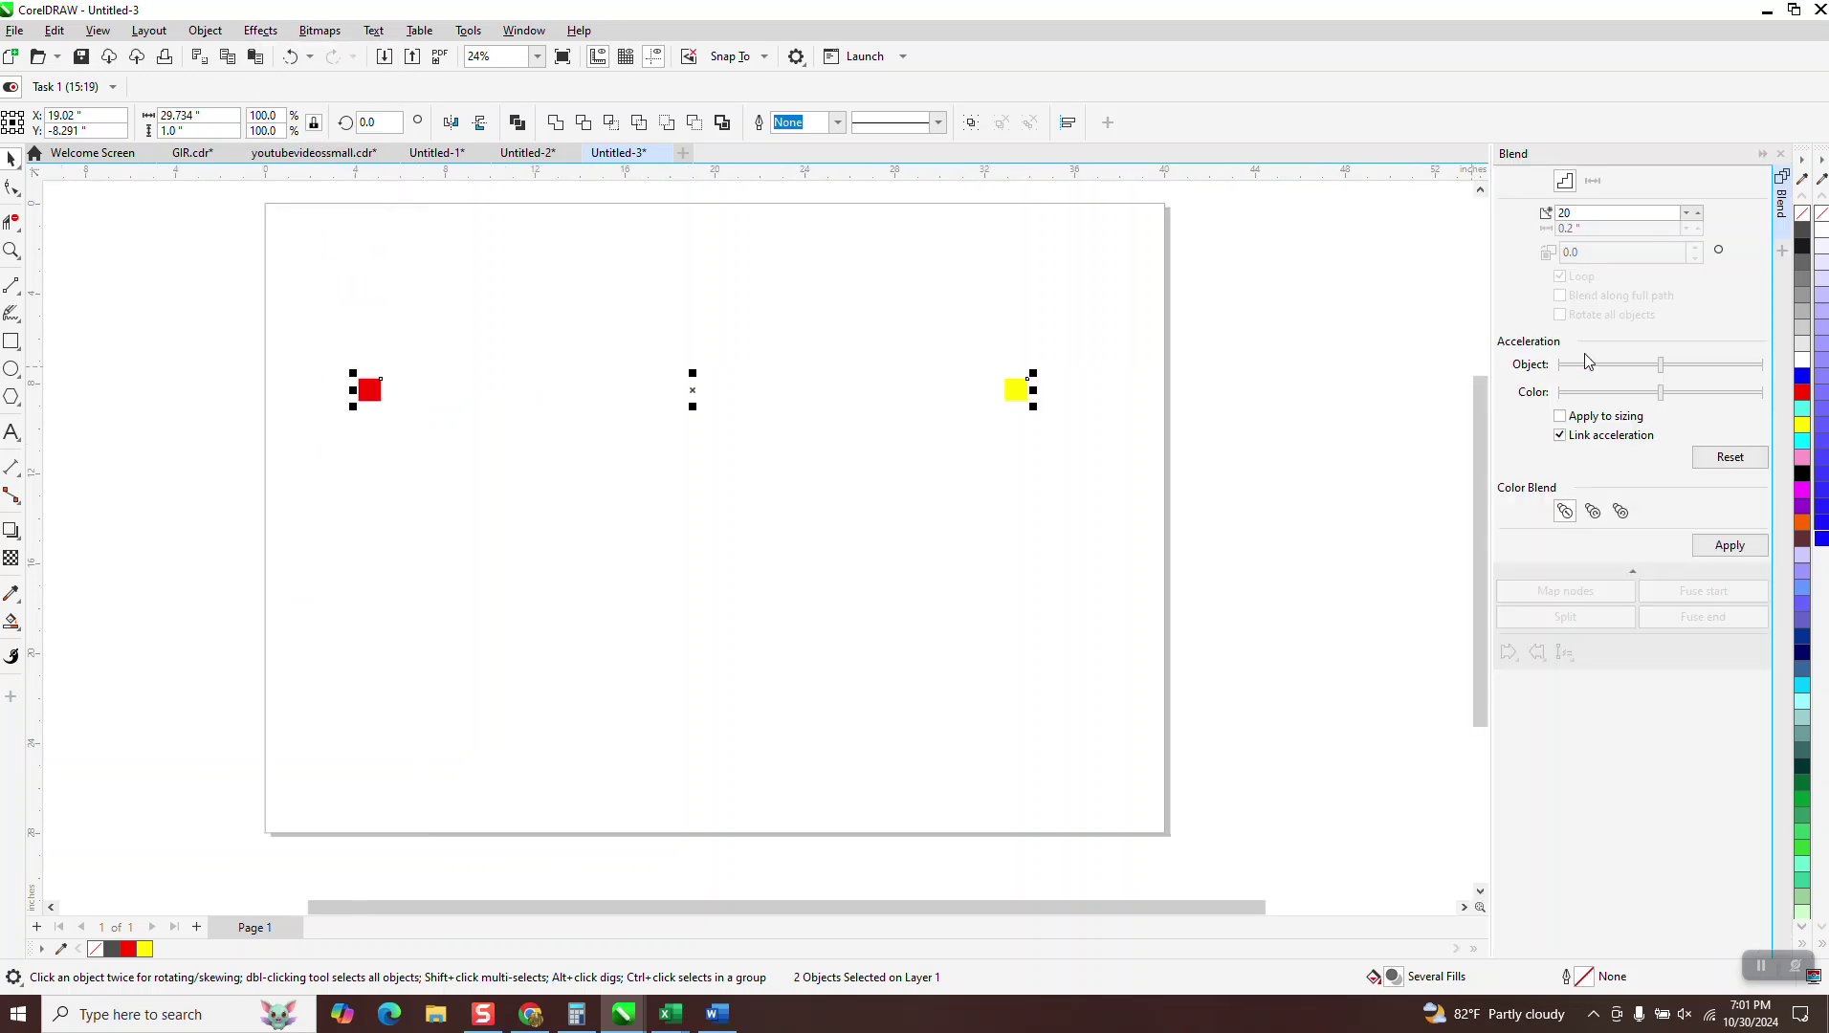
pyautogui.click(1736, 547)
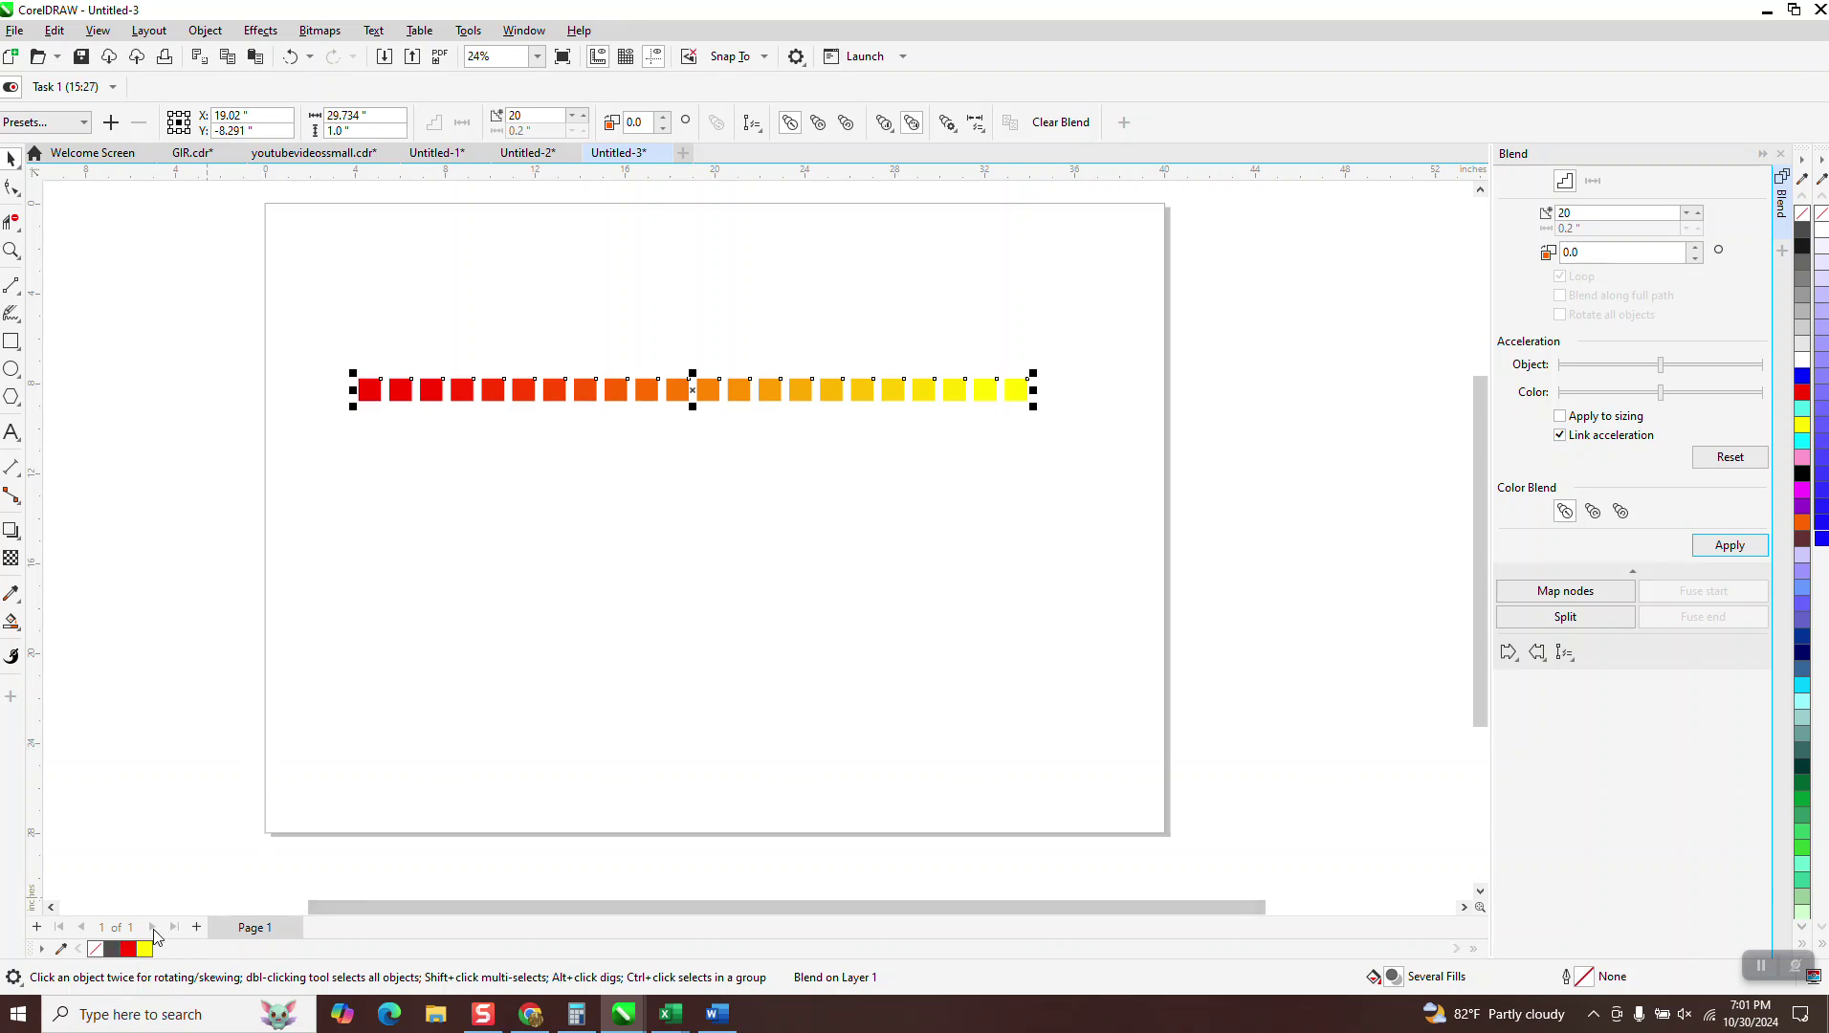
# - Break the blend apart and ungroup its squares into individual objects
pyautogui.click(204, 30)
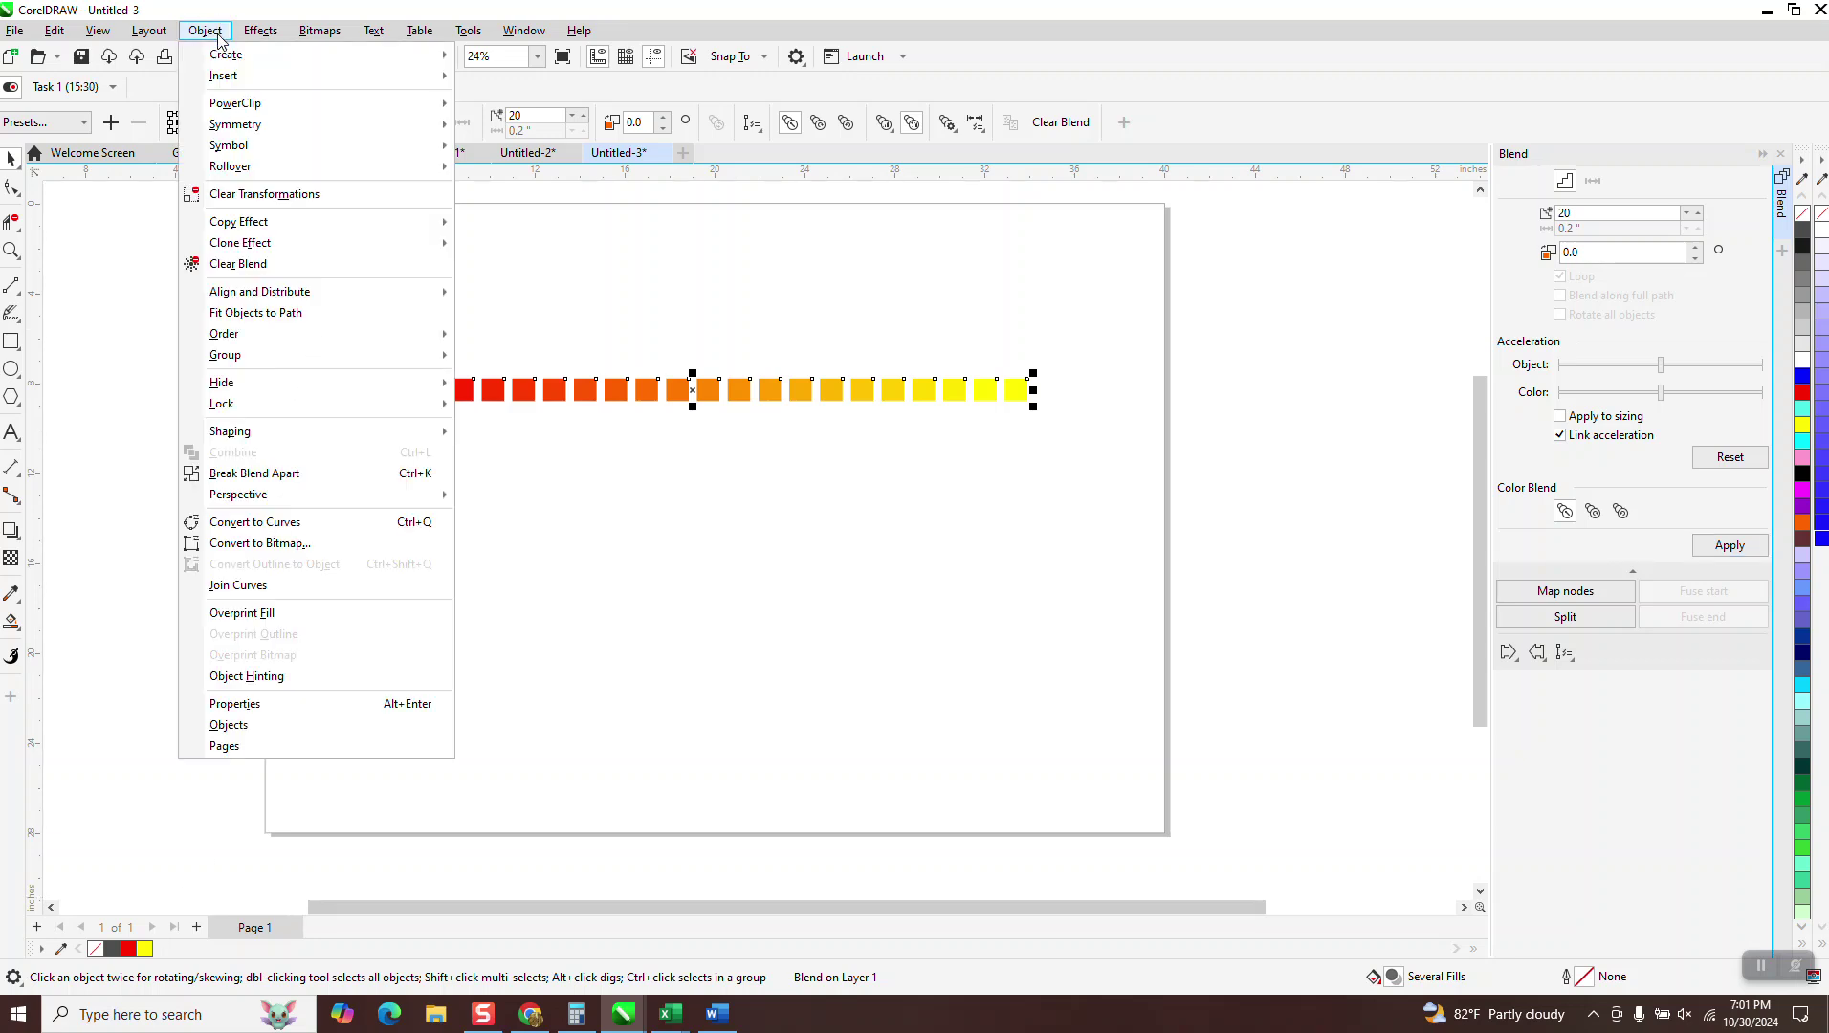
pyautogui.click(281, 474)
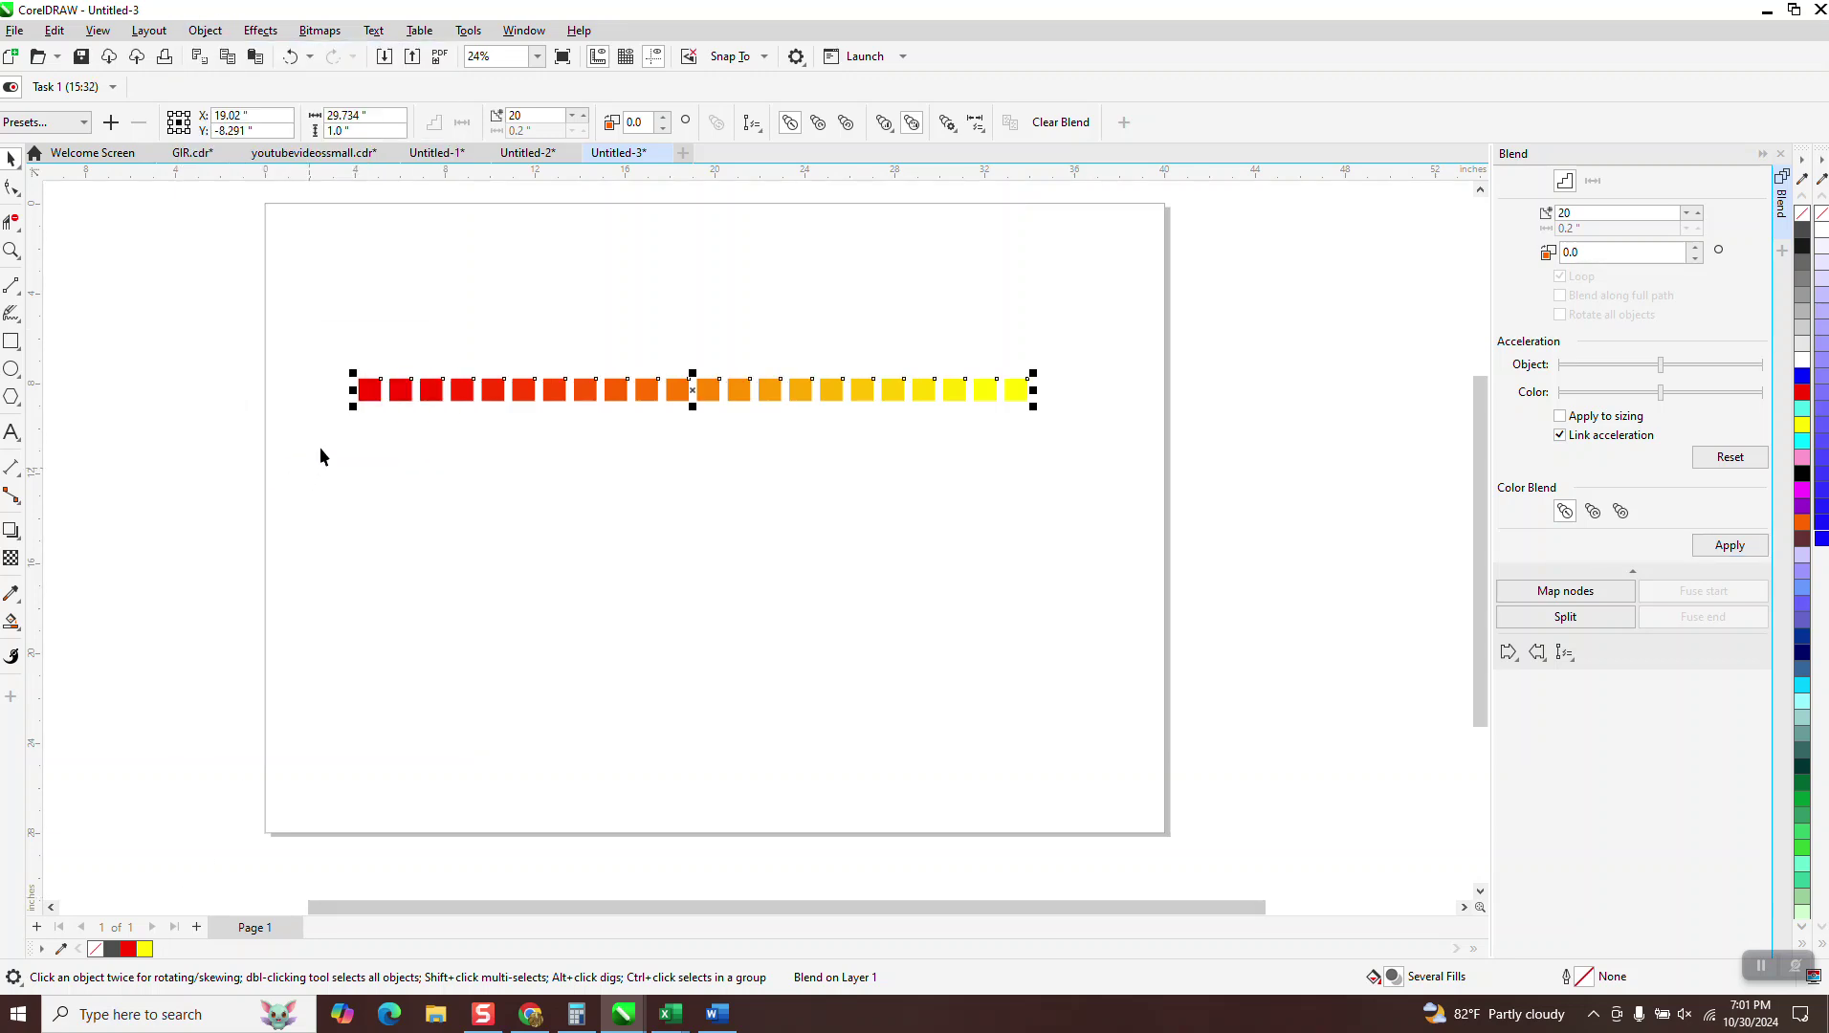
pyautogui.click(209, 32)
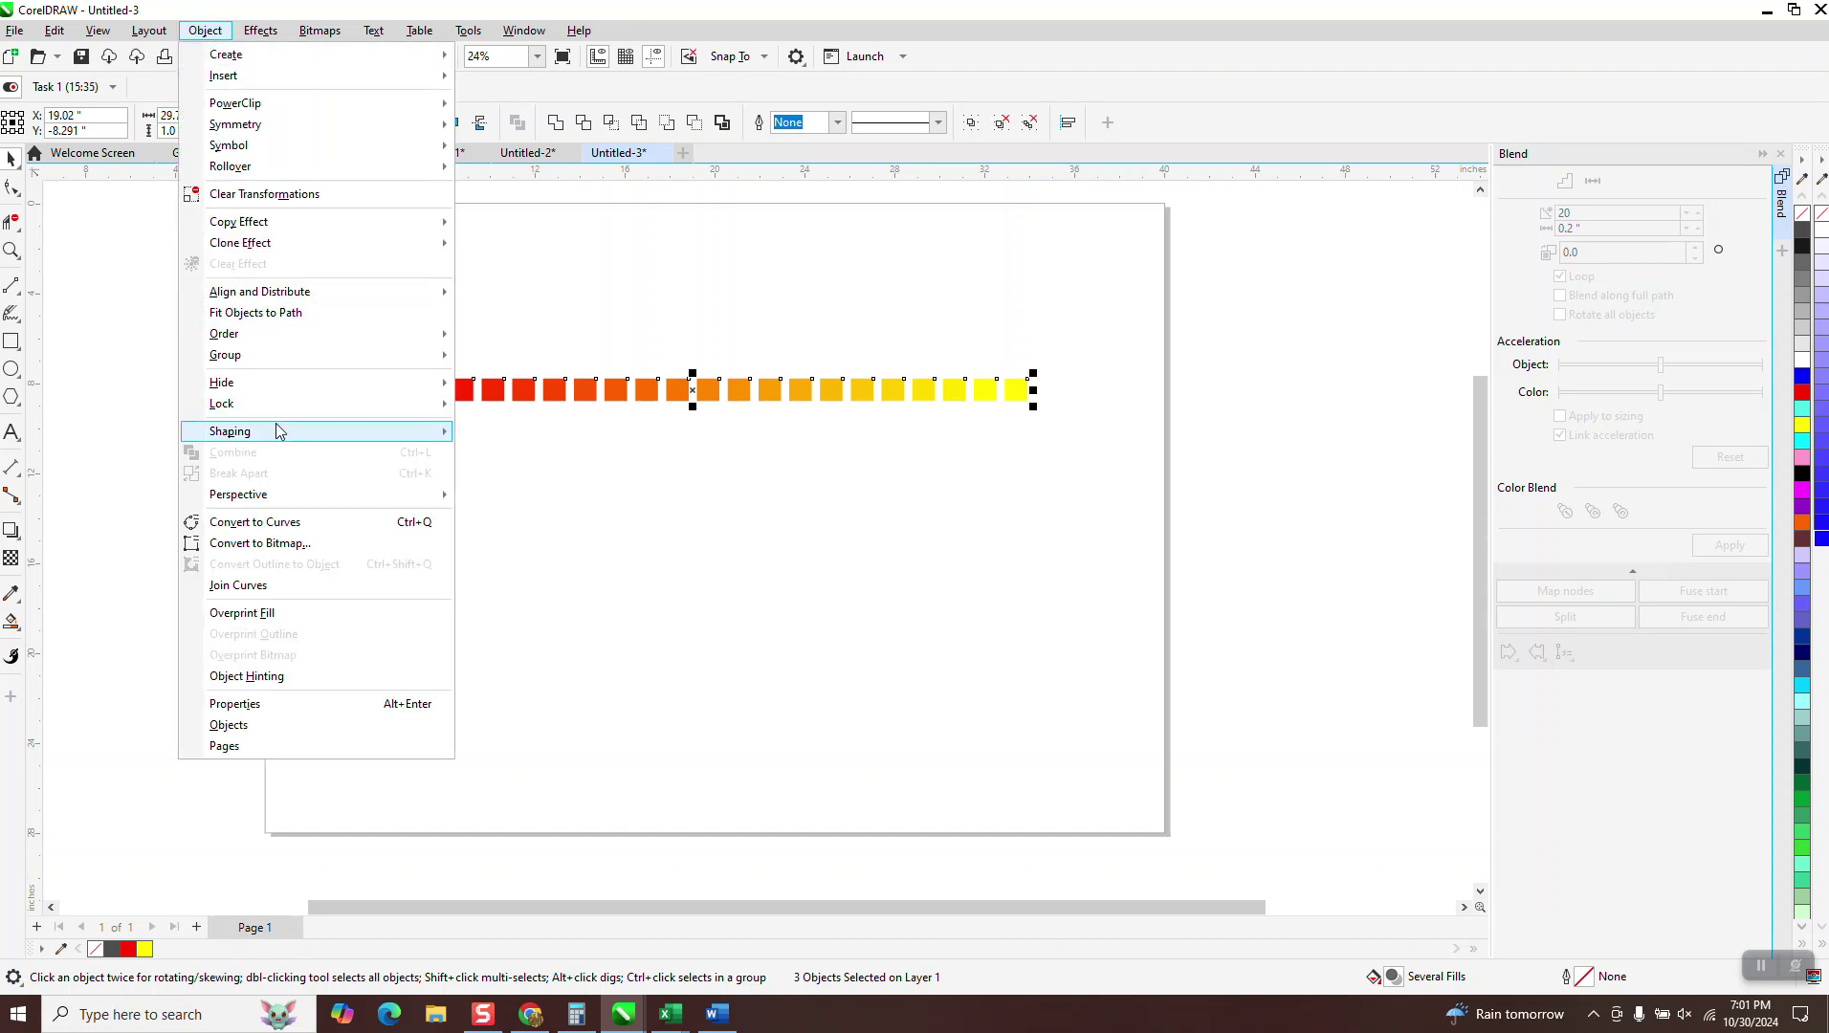
pyautogui.moveTo(281, 359)
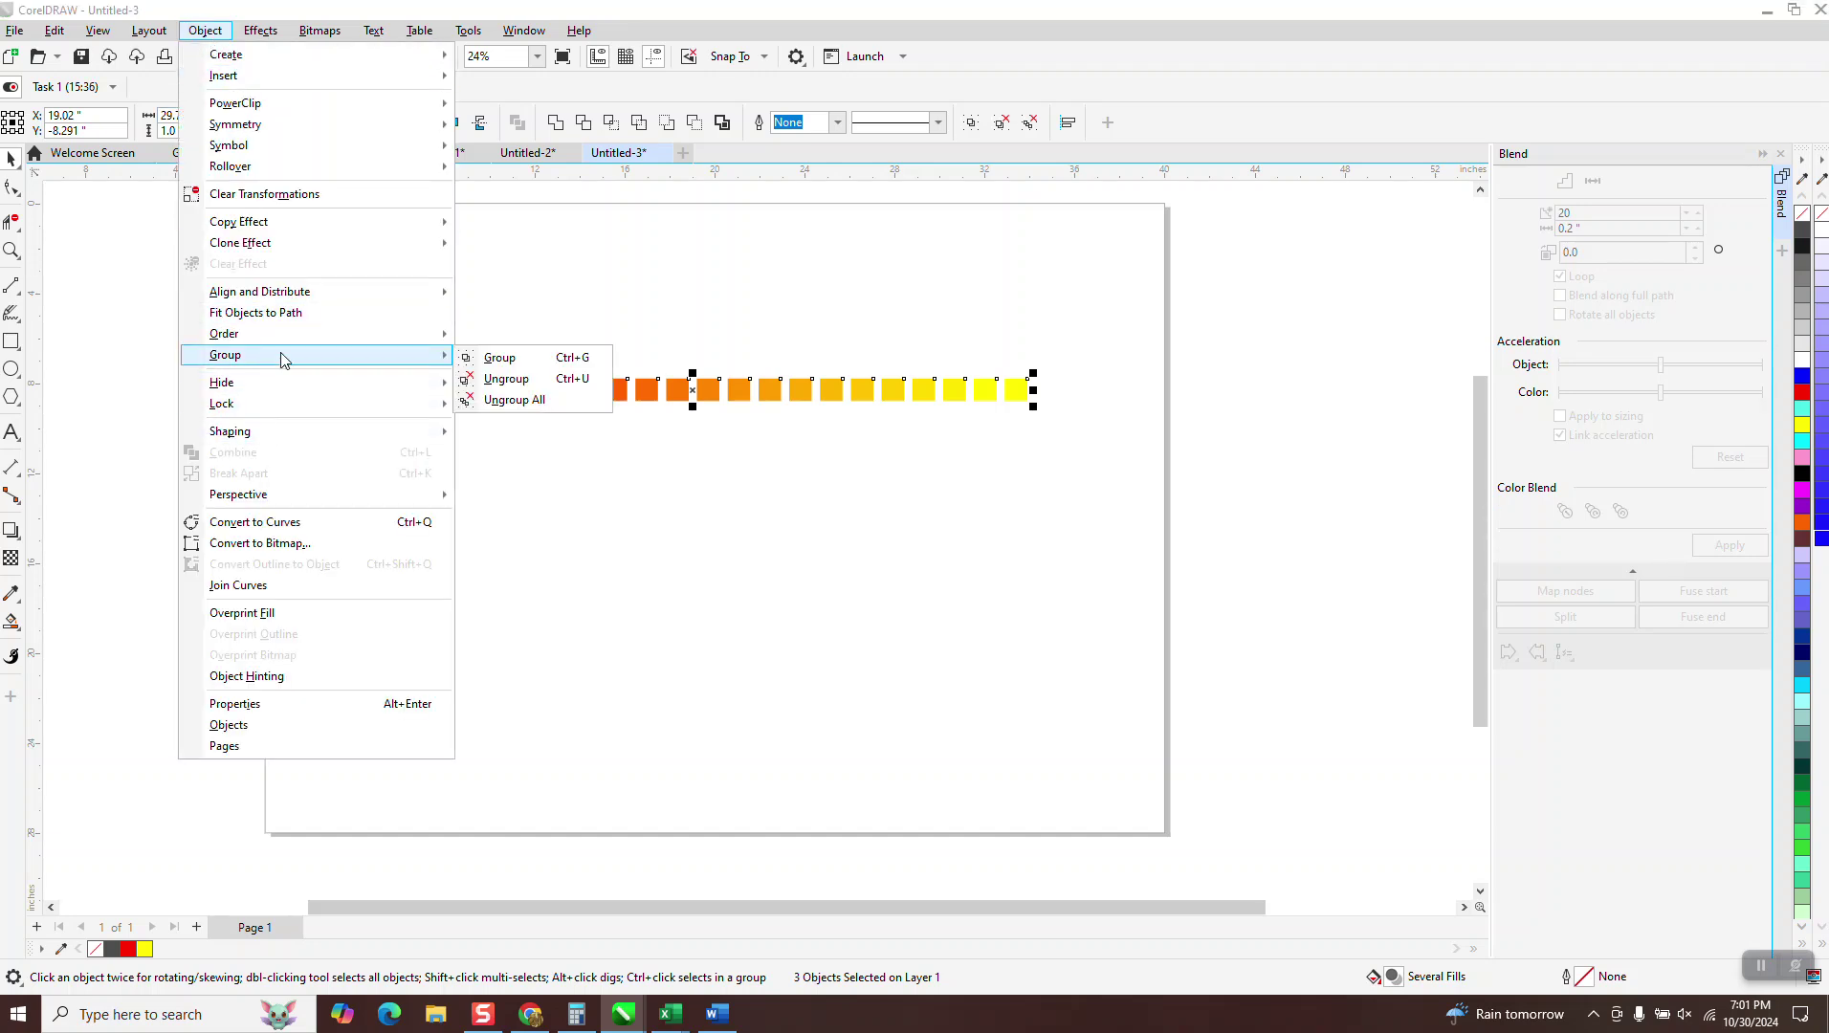
pyautogui.click(483, 379)
pyautogui.click(647, 391)
pyautogui.click(641, 537)
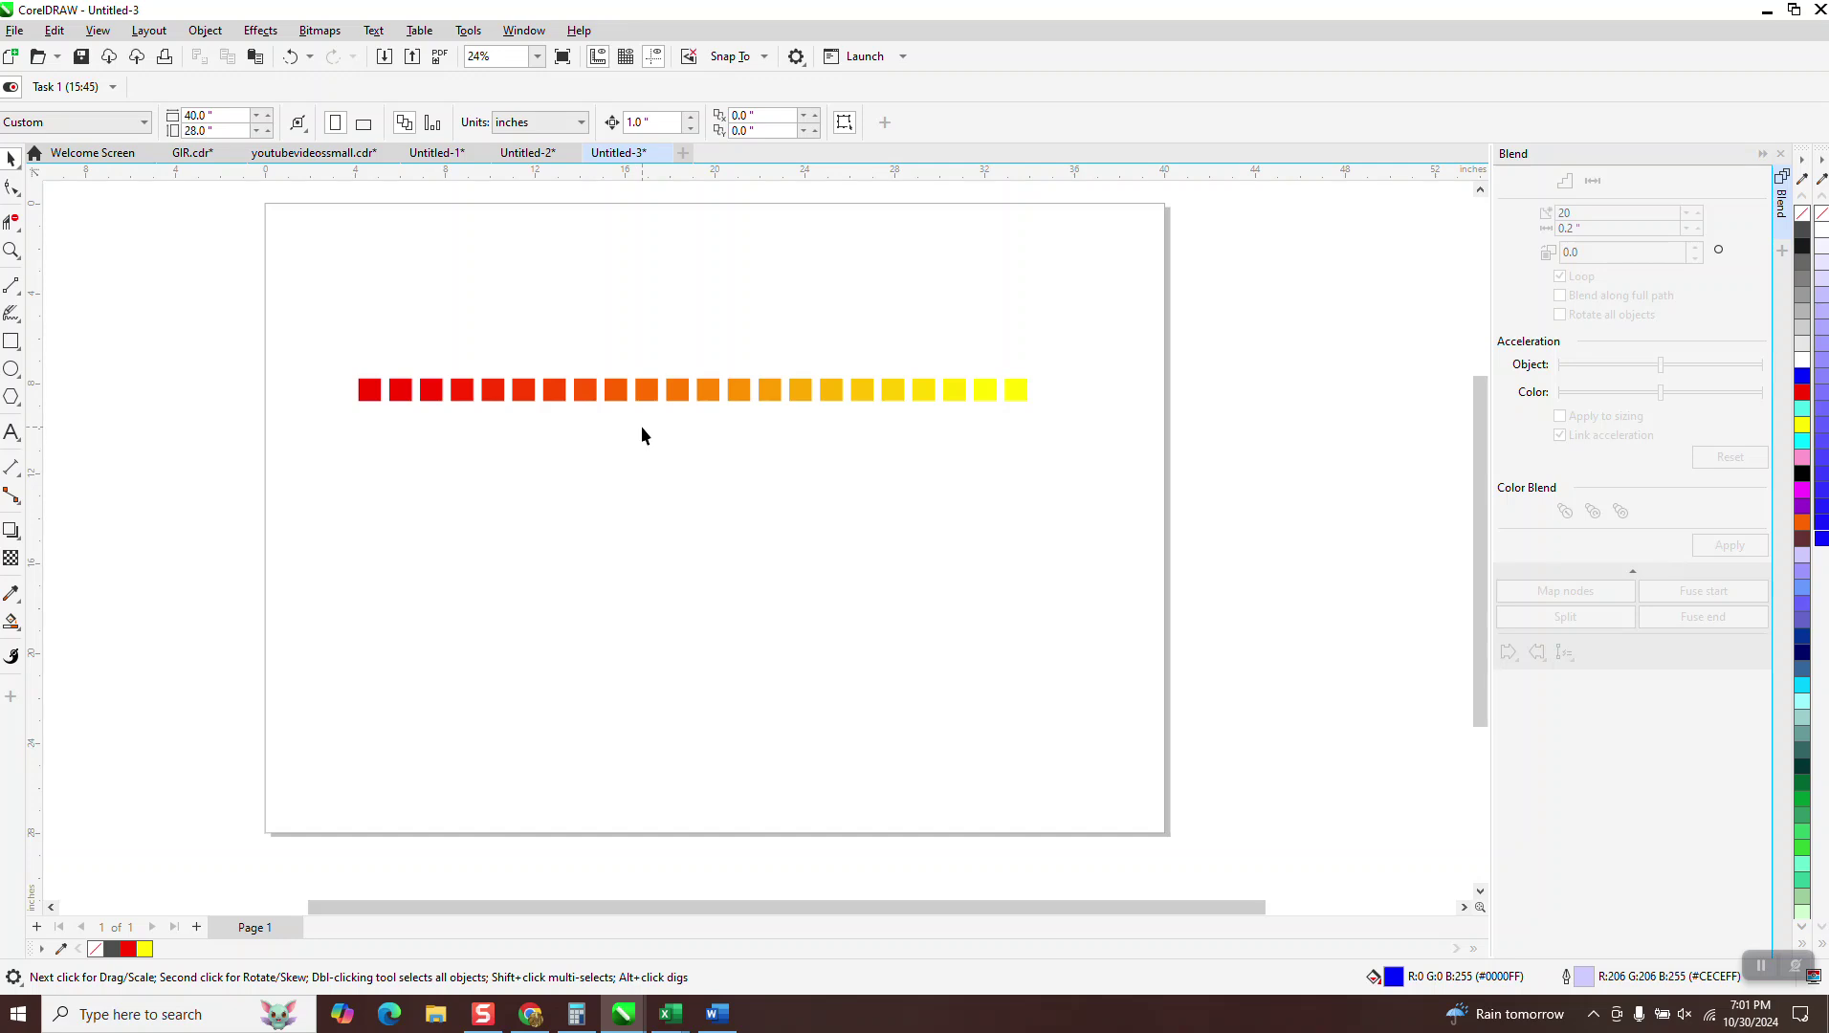
# - Move the leftmost red square about 1 inch down and 0.5 inch left, and check the fill of an amber square
pyautogui.moveTo(378, 403)
pyautogui.mouseDown()
pyautogui.moveTo(358, 453)
pyautogui.moveTo(367, 427)
pyautogui.mouseUp()
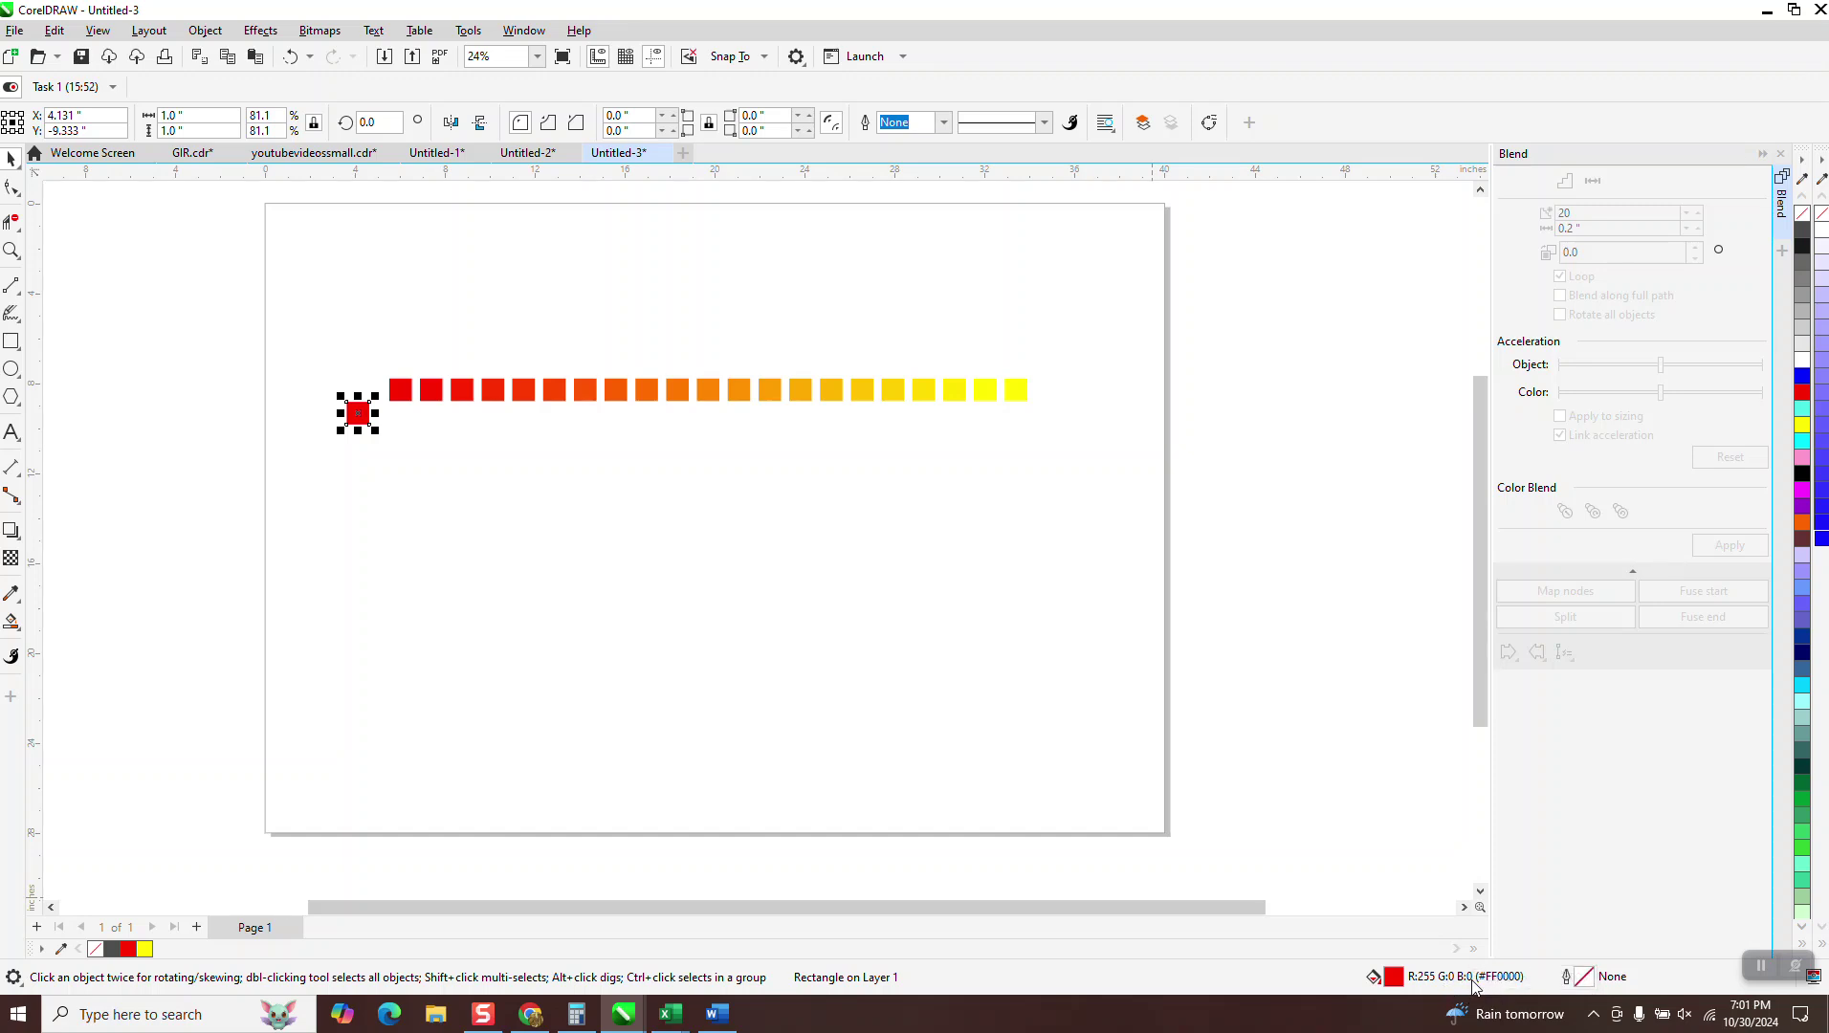
pyautogui.click(864, 396)
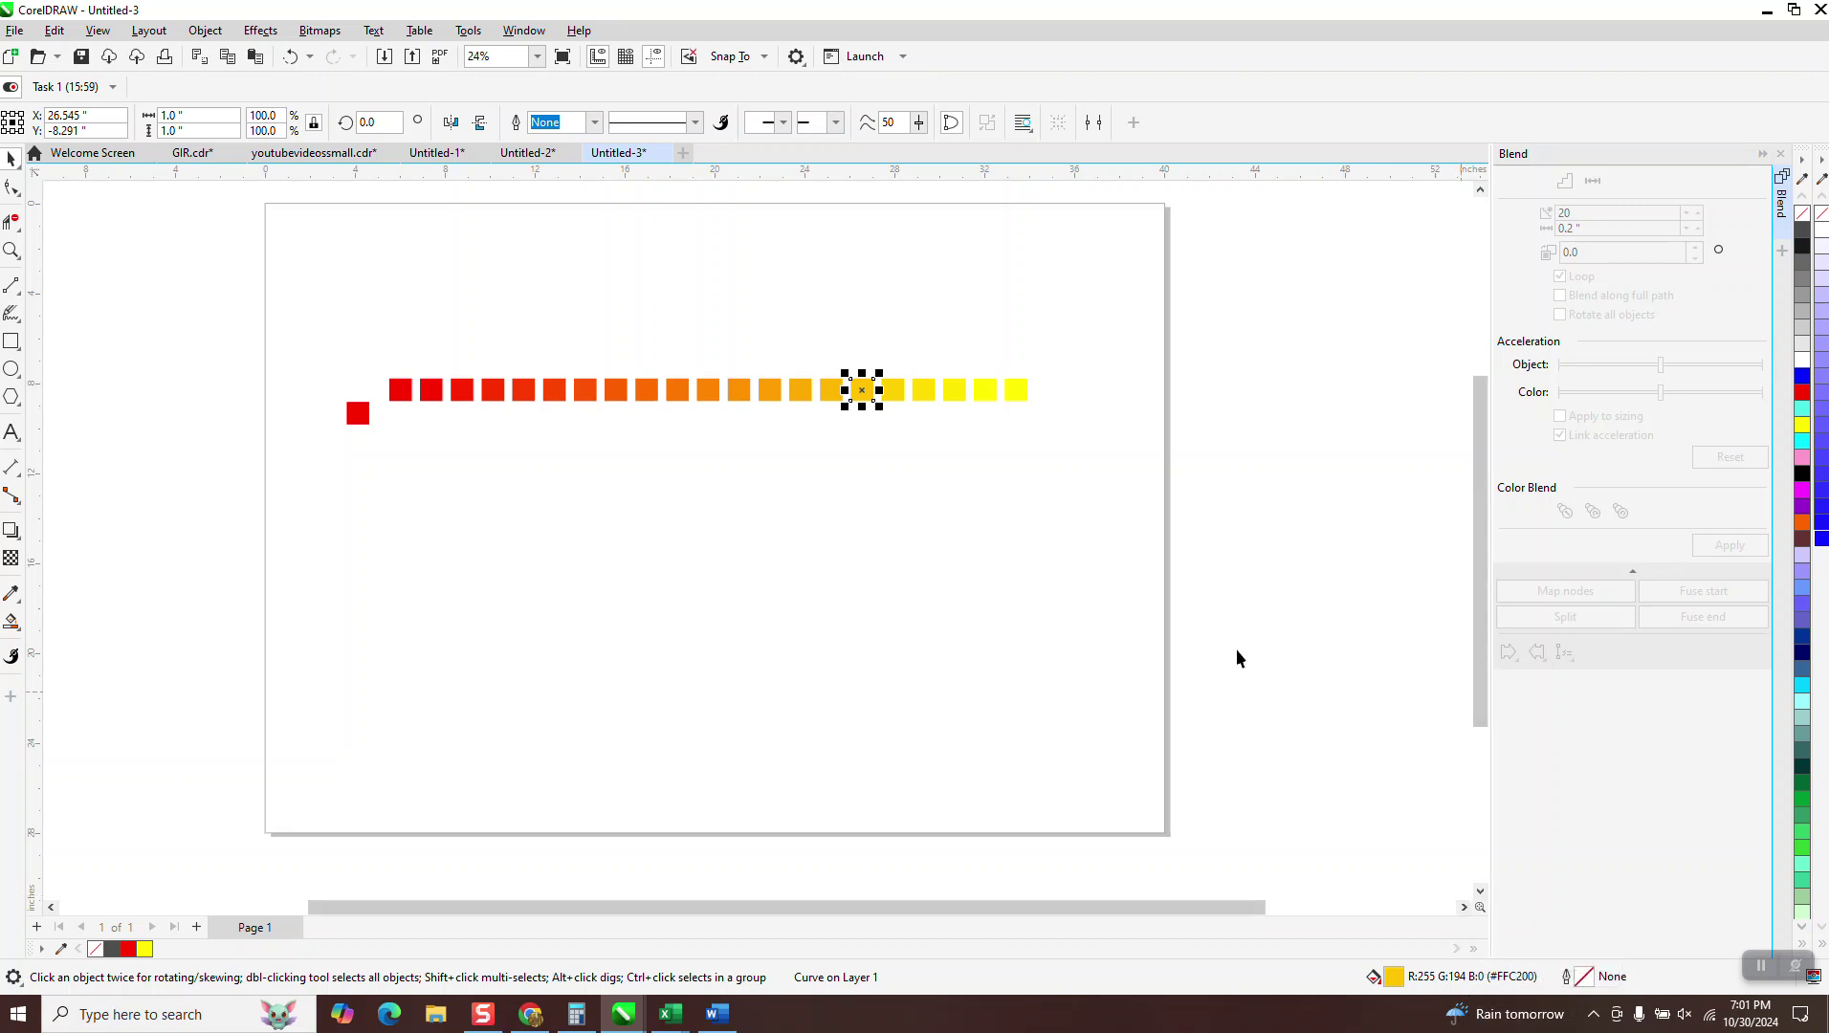
pyautogui.click(869, 480)
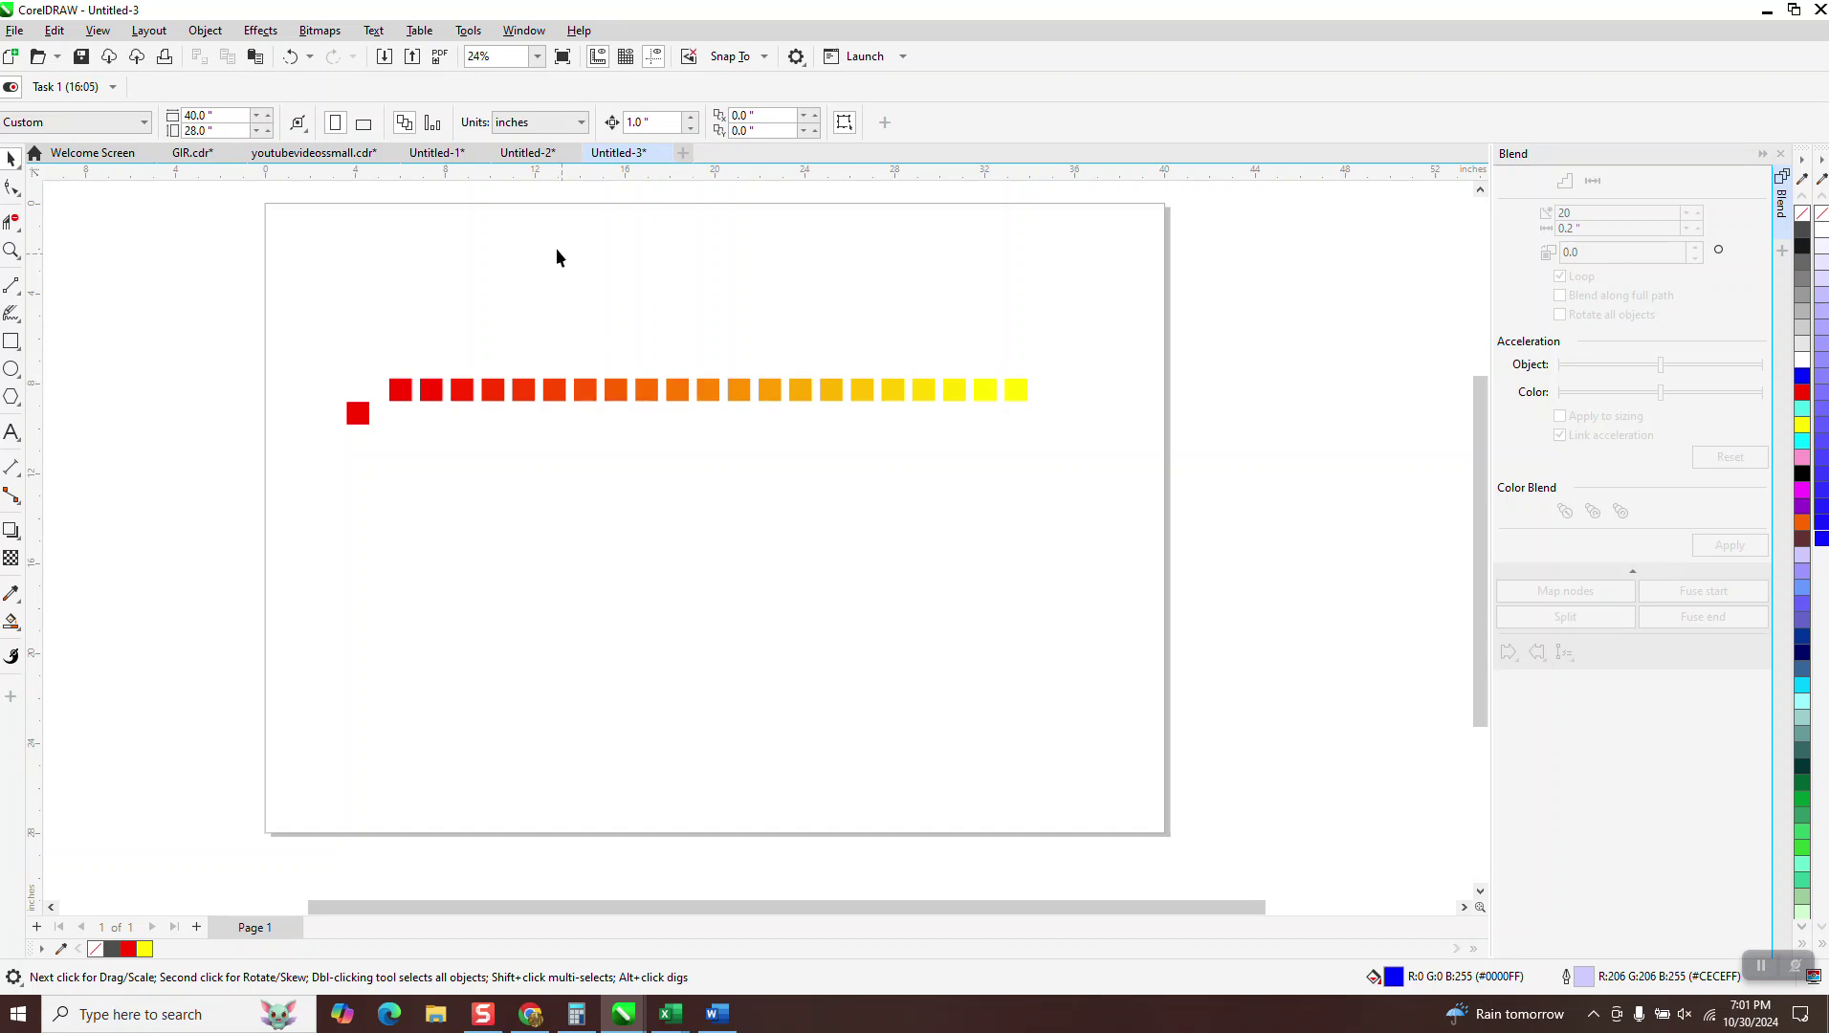
# - Create a custom color palette from the document's colors and save it as redyellow2
pyautogui.click(524, 30)
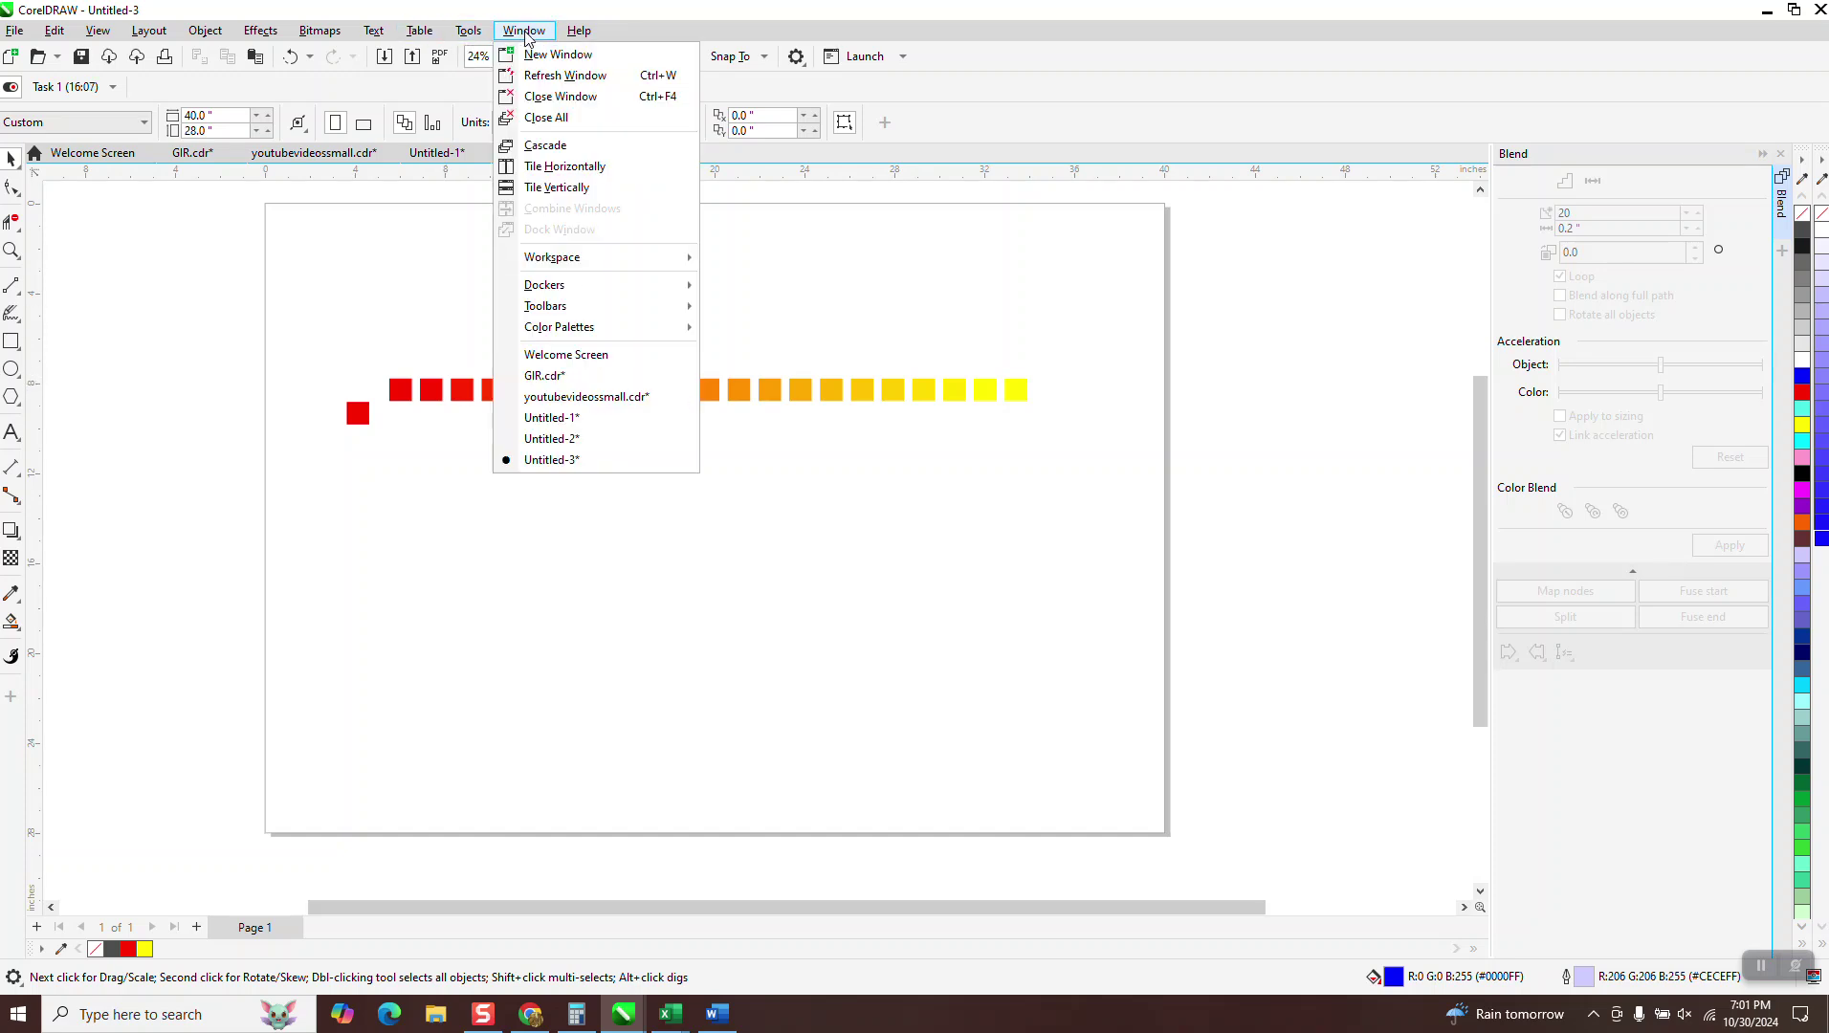
pyautogui.moveTo(556, 306)
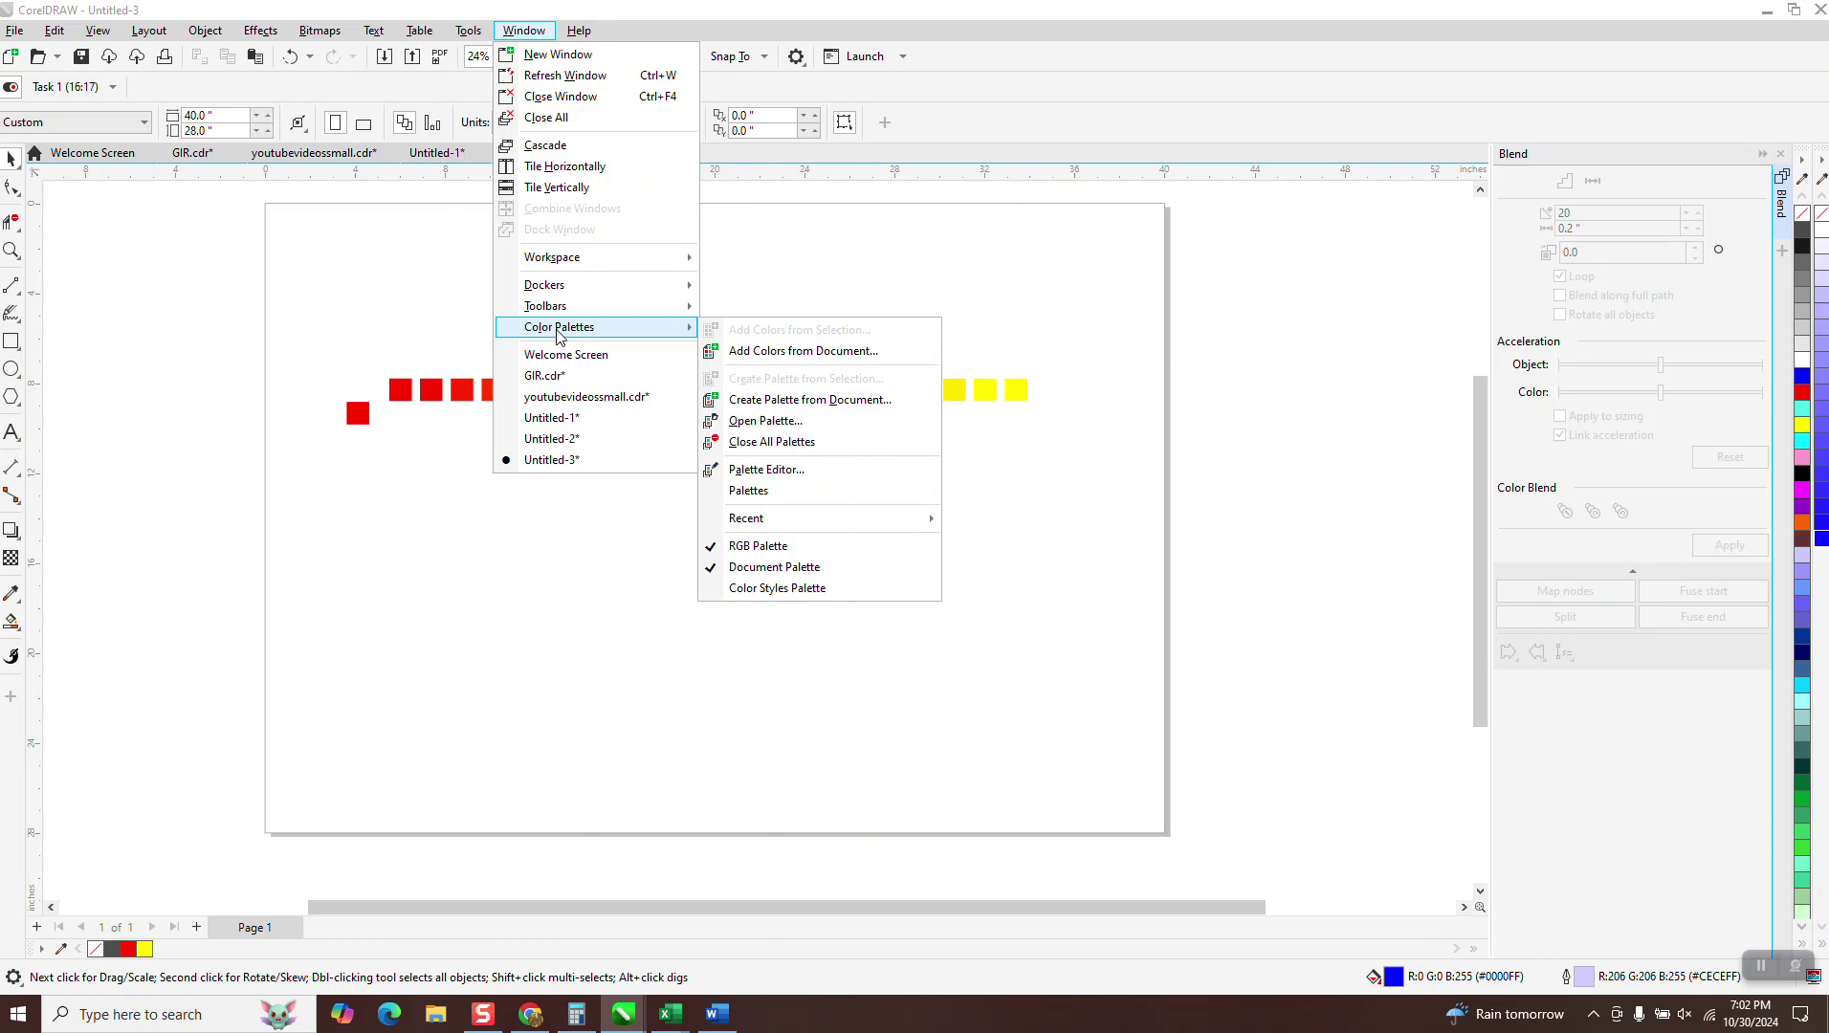
pyautogui.click(760, 401)
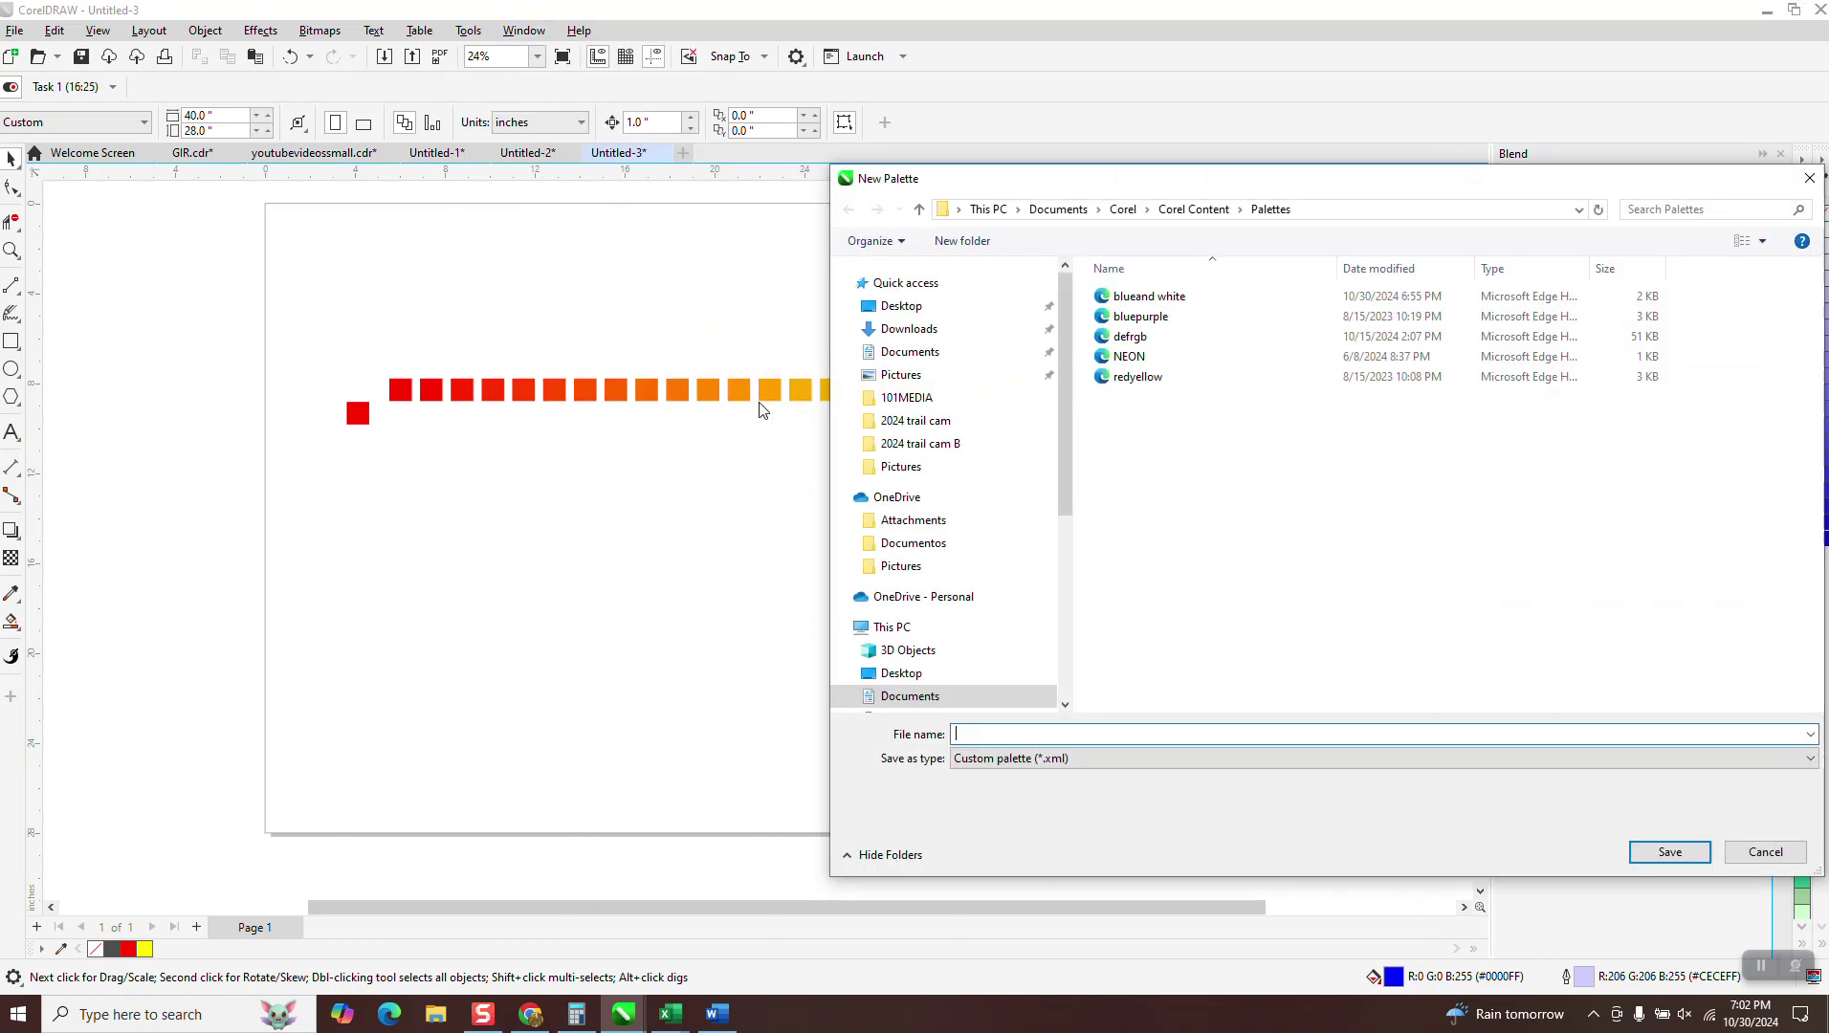
pyautogui.write('redyellow')
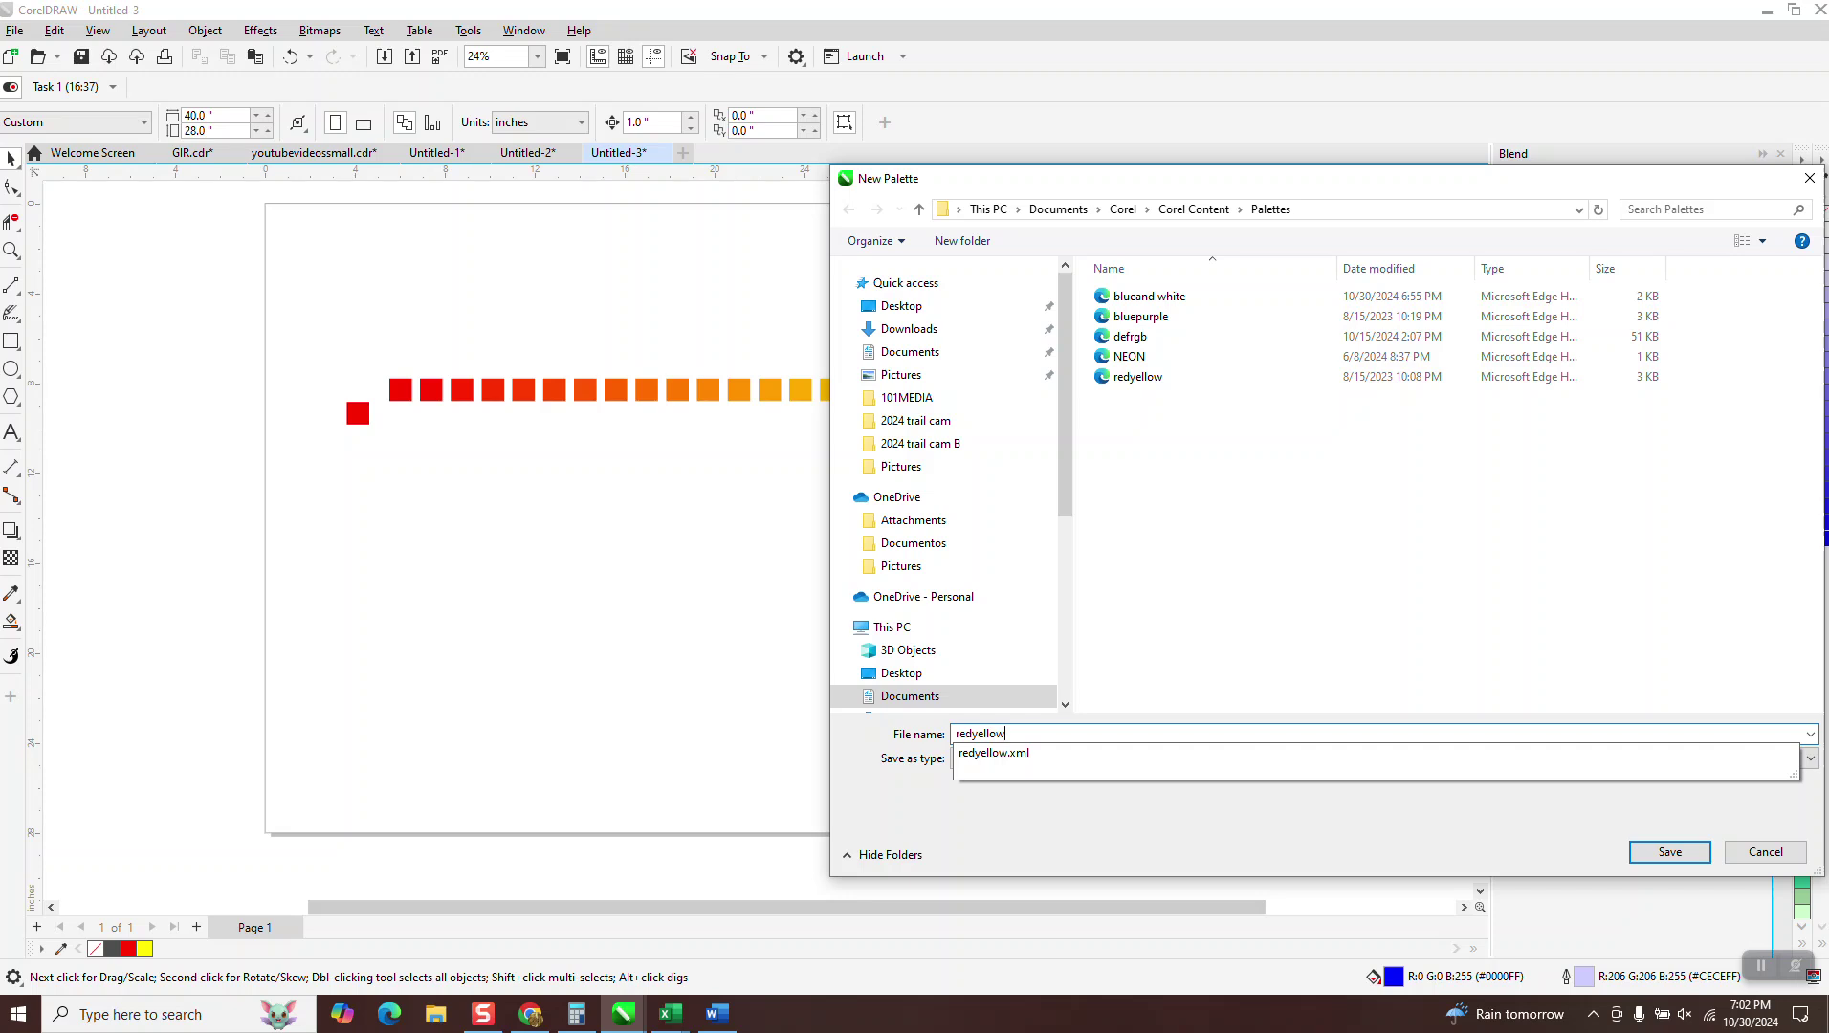
pyautogui.write('2')
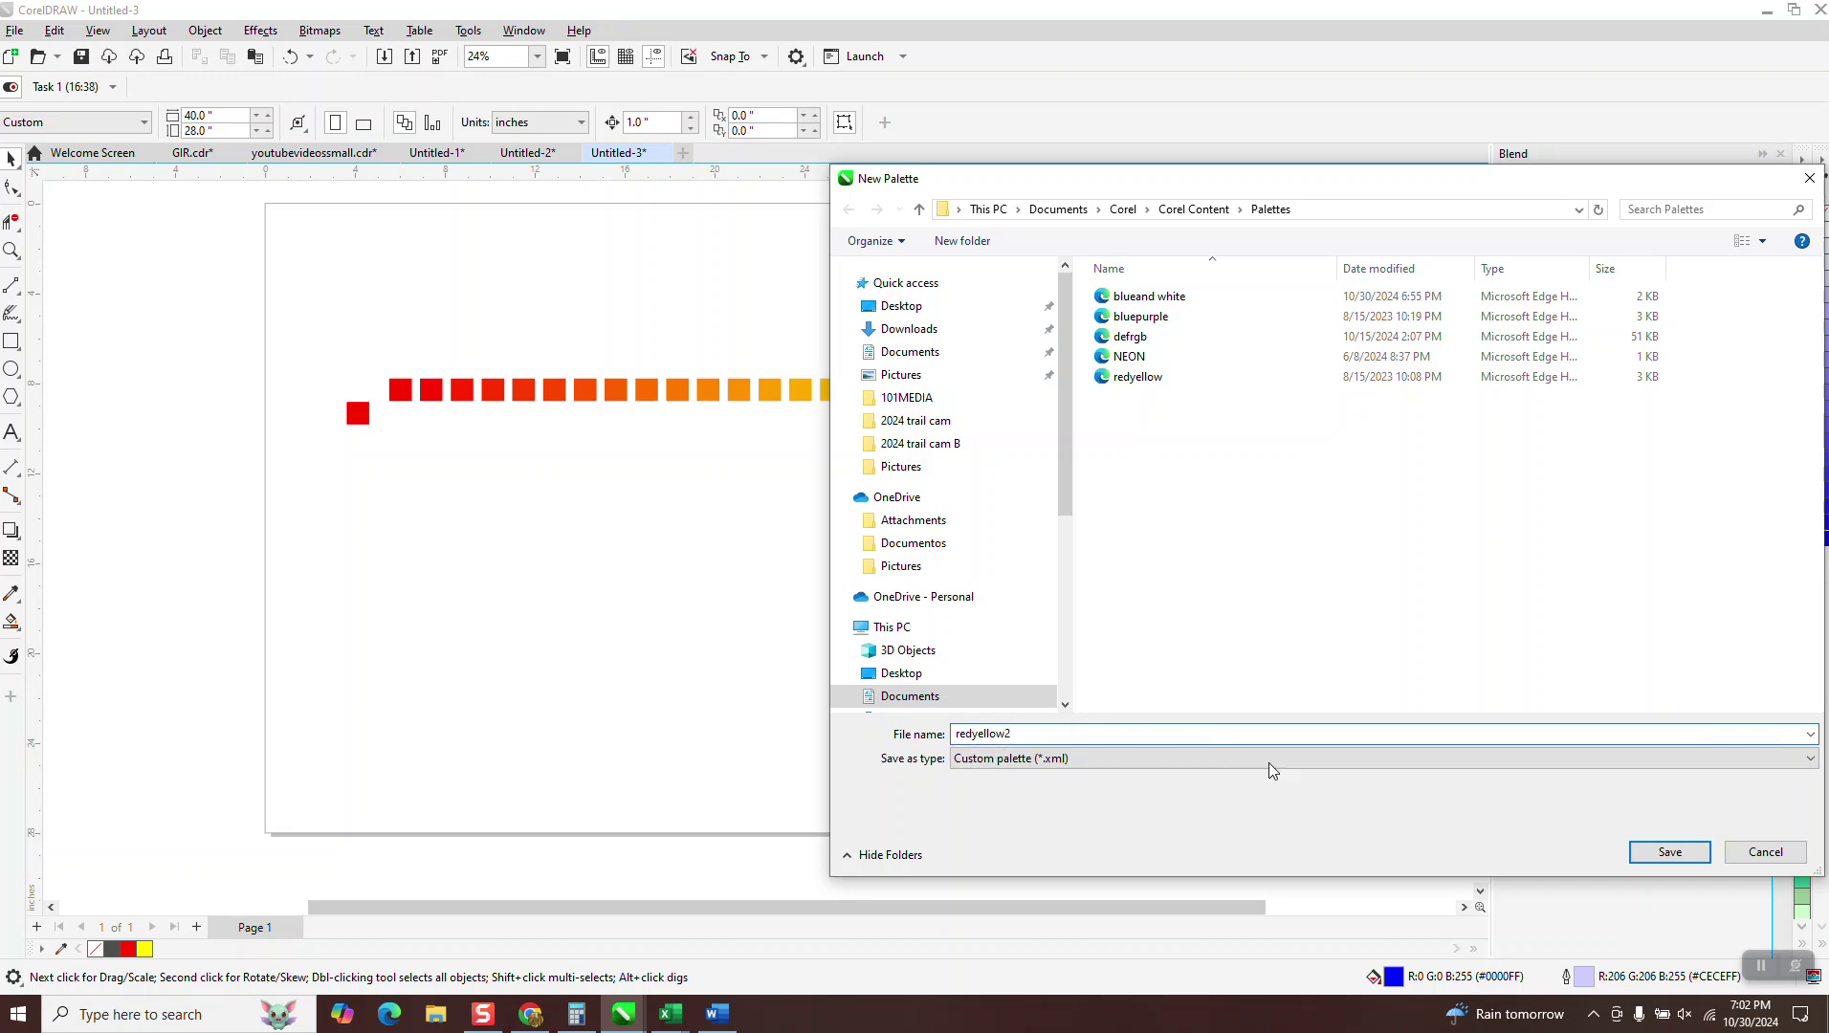
pyautogui.click(1680, 853)
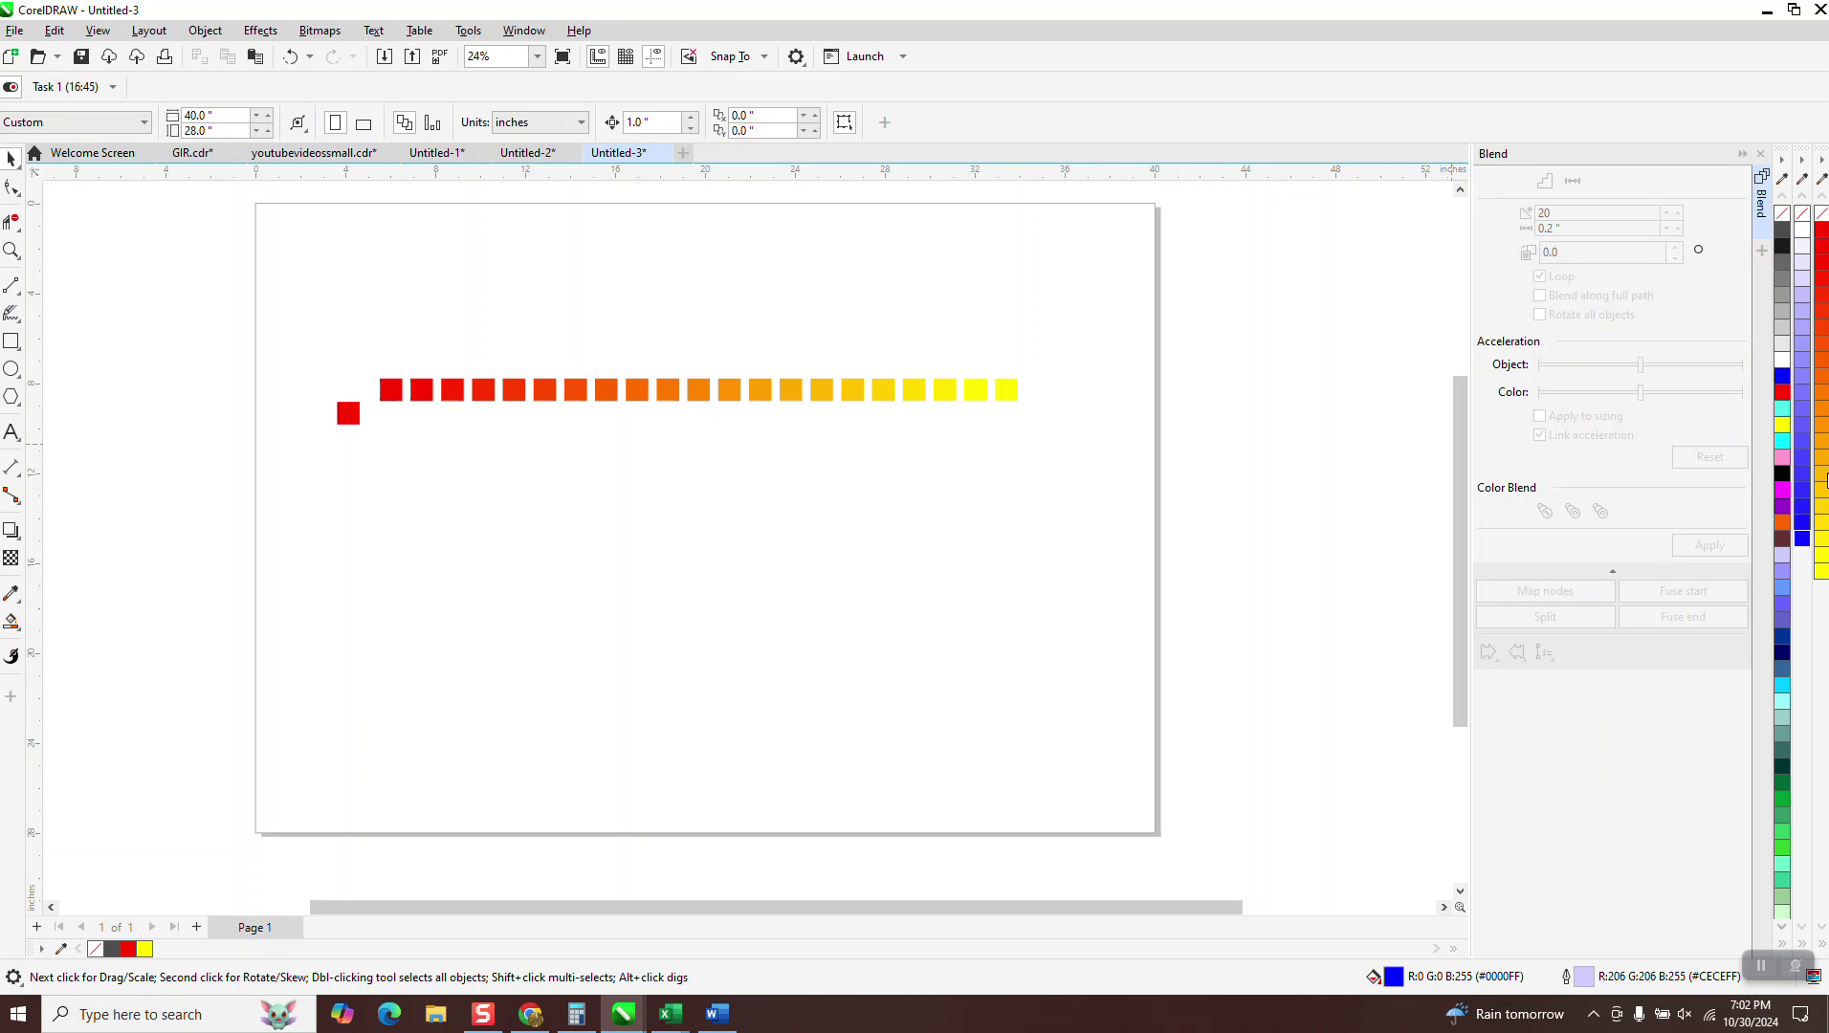
# - Close the redyellow2 palette and the blueand white palette
pyautogui.click(1821, 160)
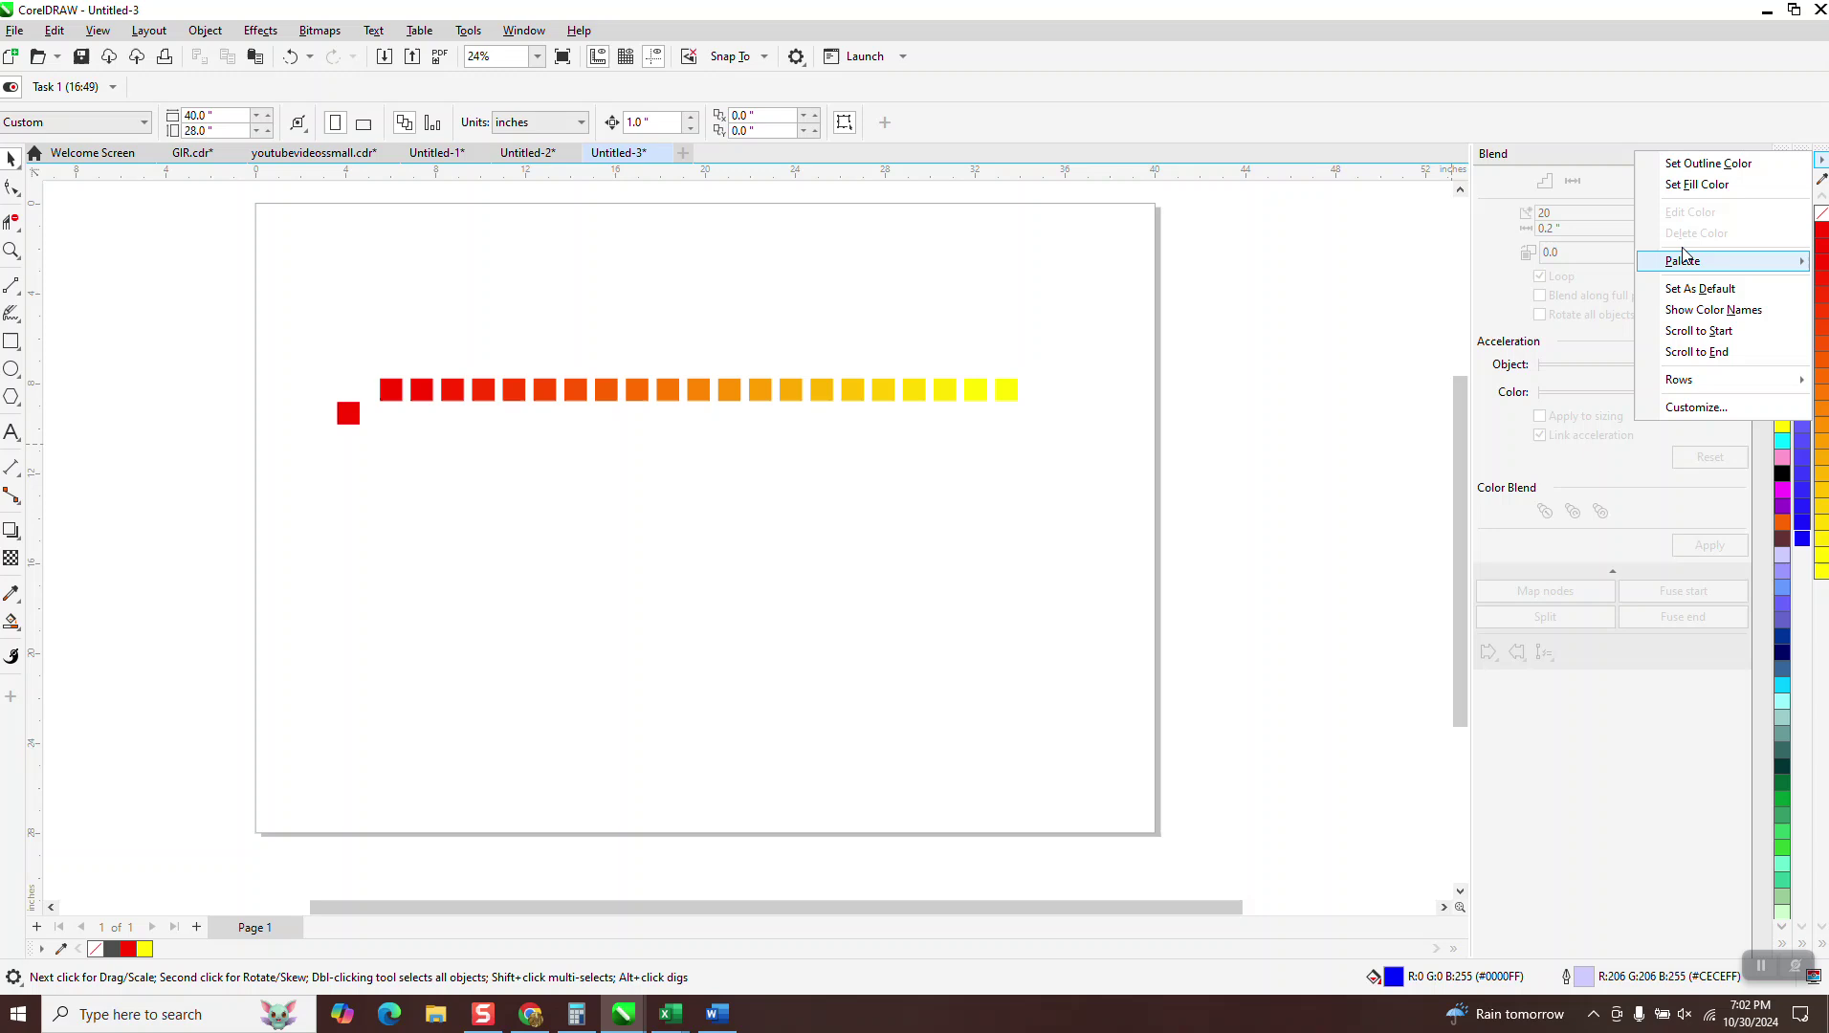
pyautogui.moveTo(1705, 263)
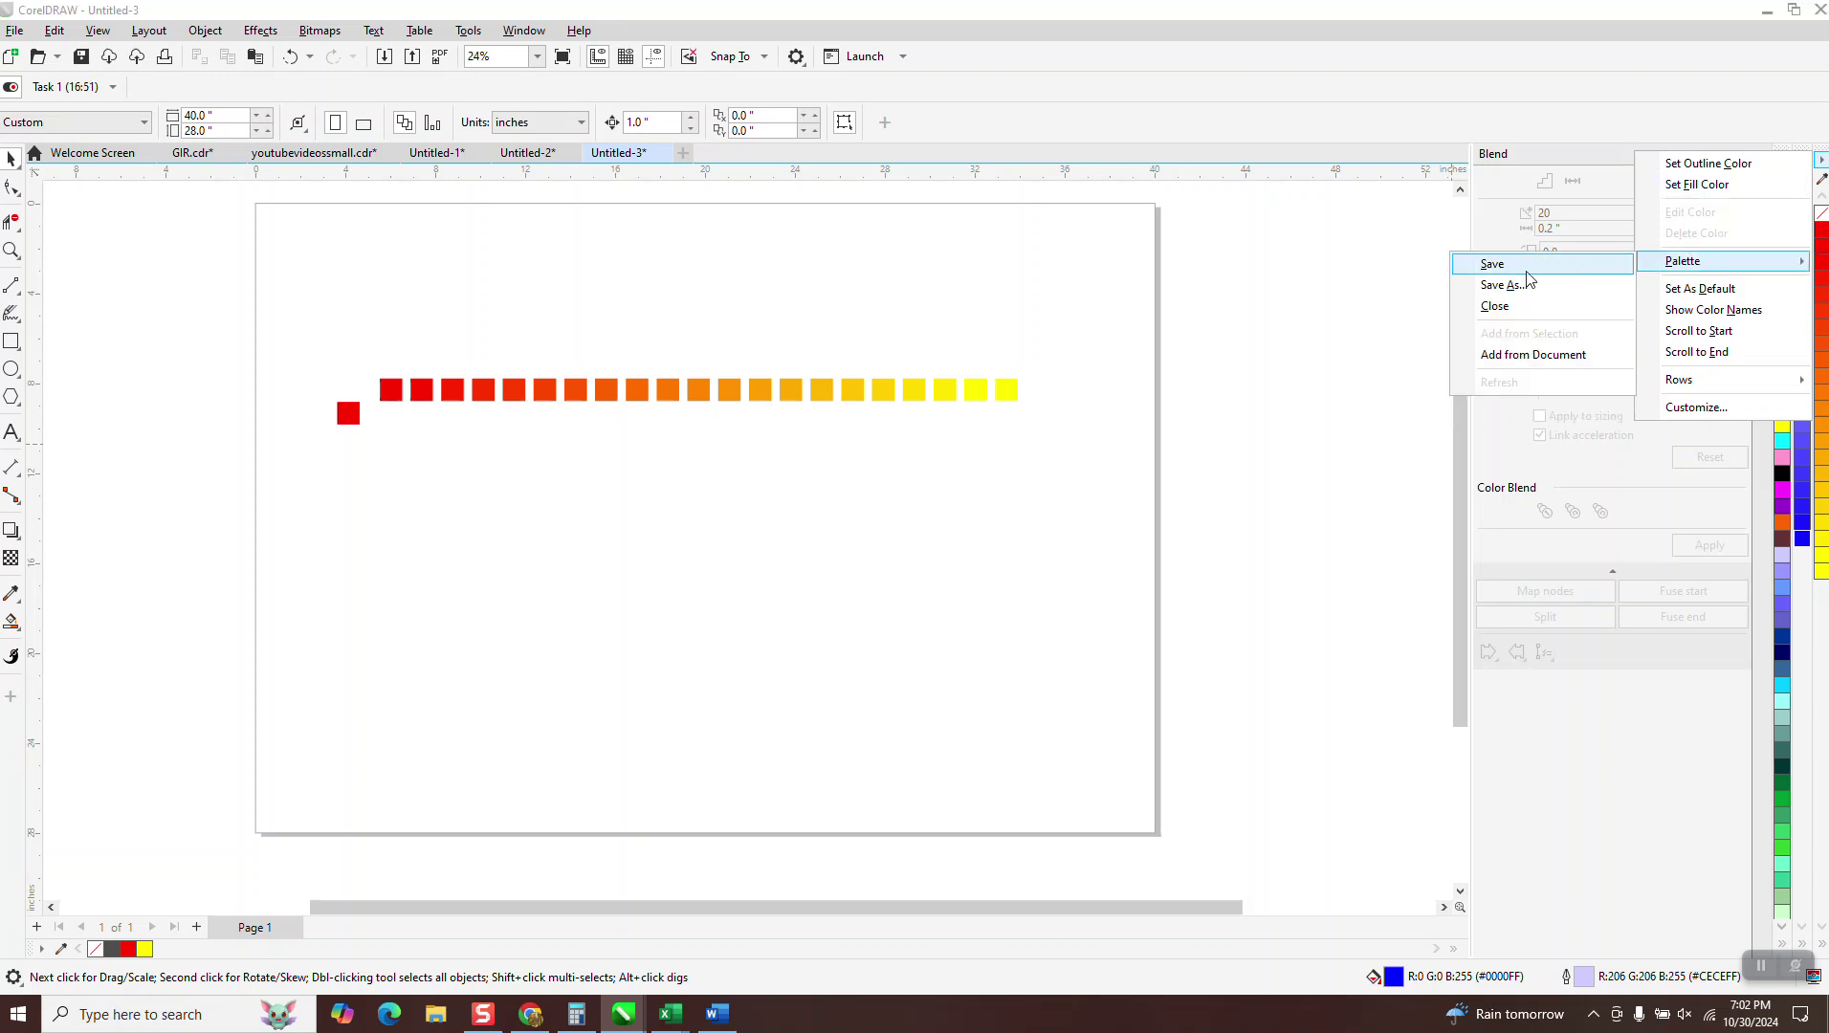
pyautogui.click(1510, 307)
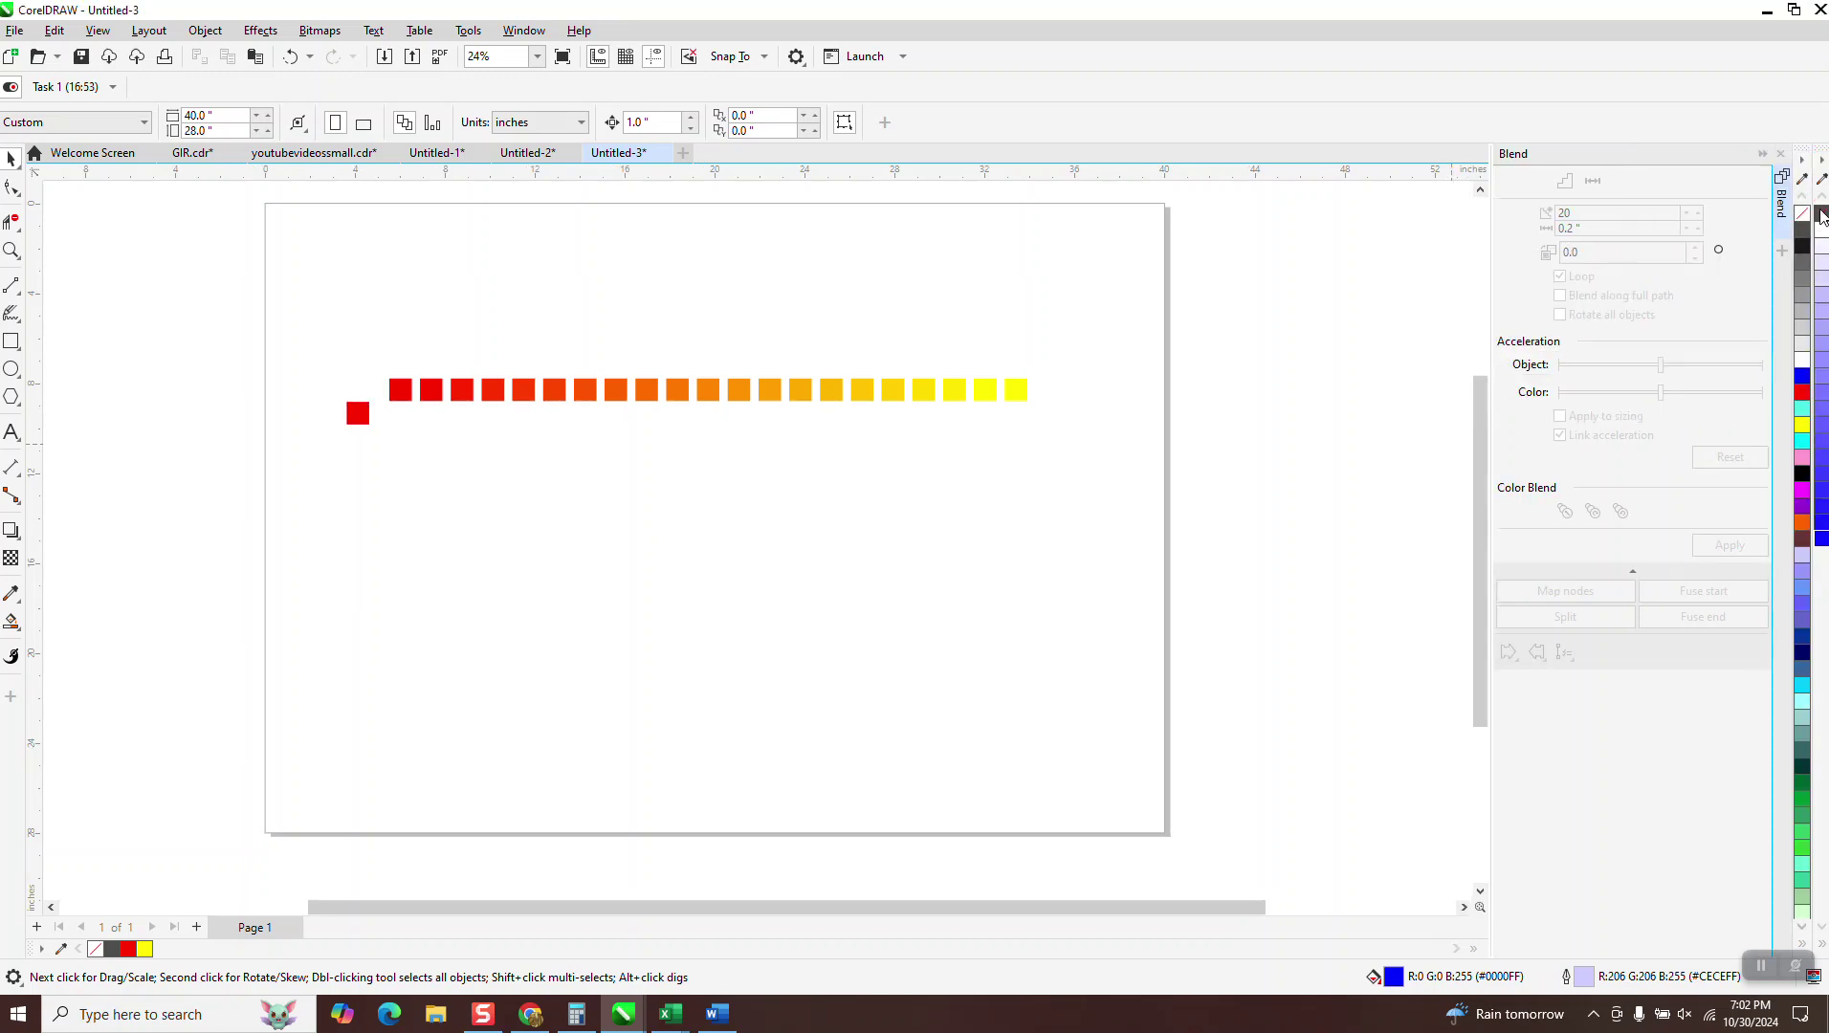
pyautogui.click(1822, 165)
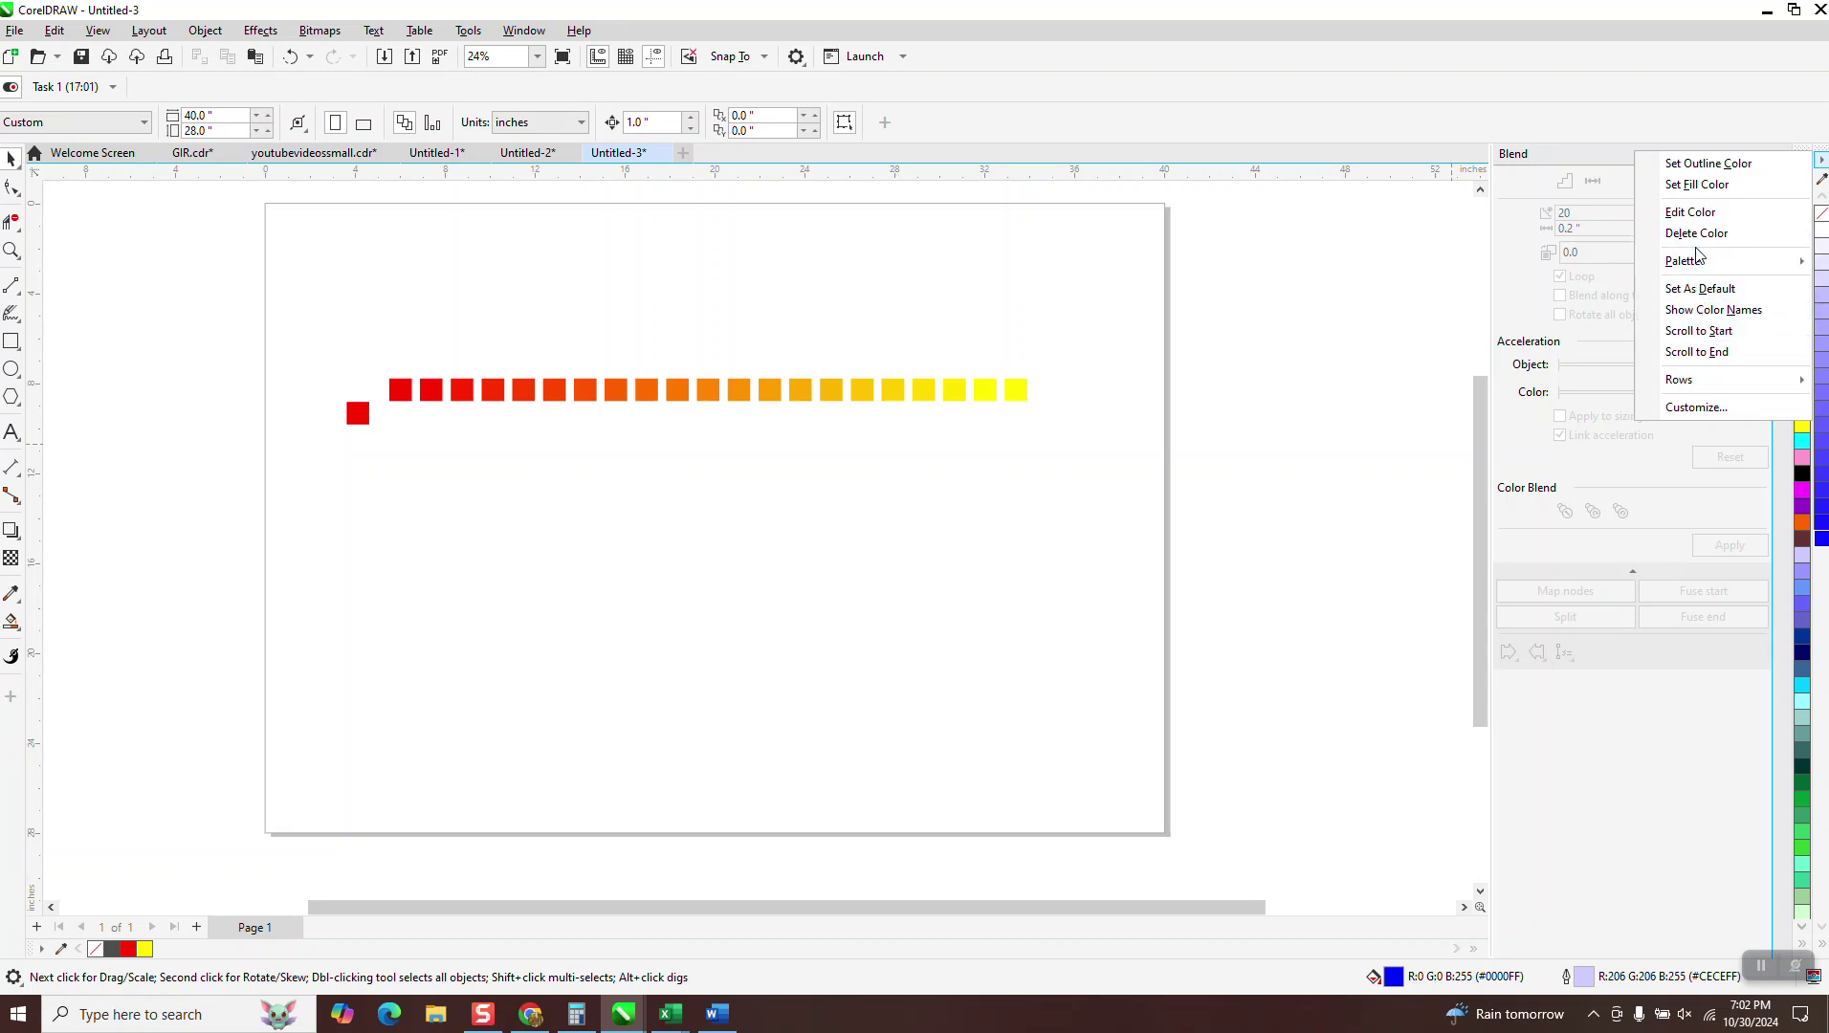
pyautogui.moveTo(1698, 266)
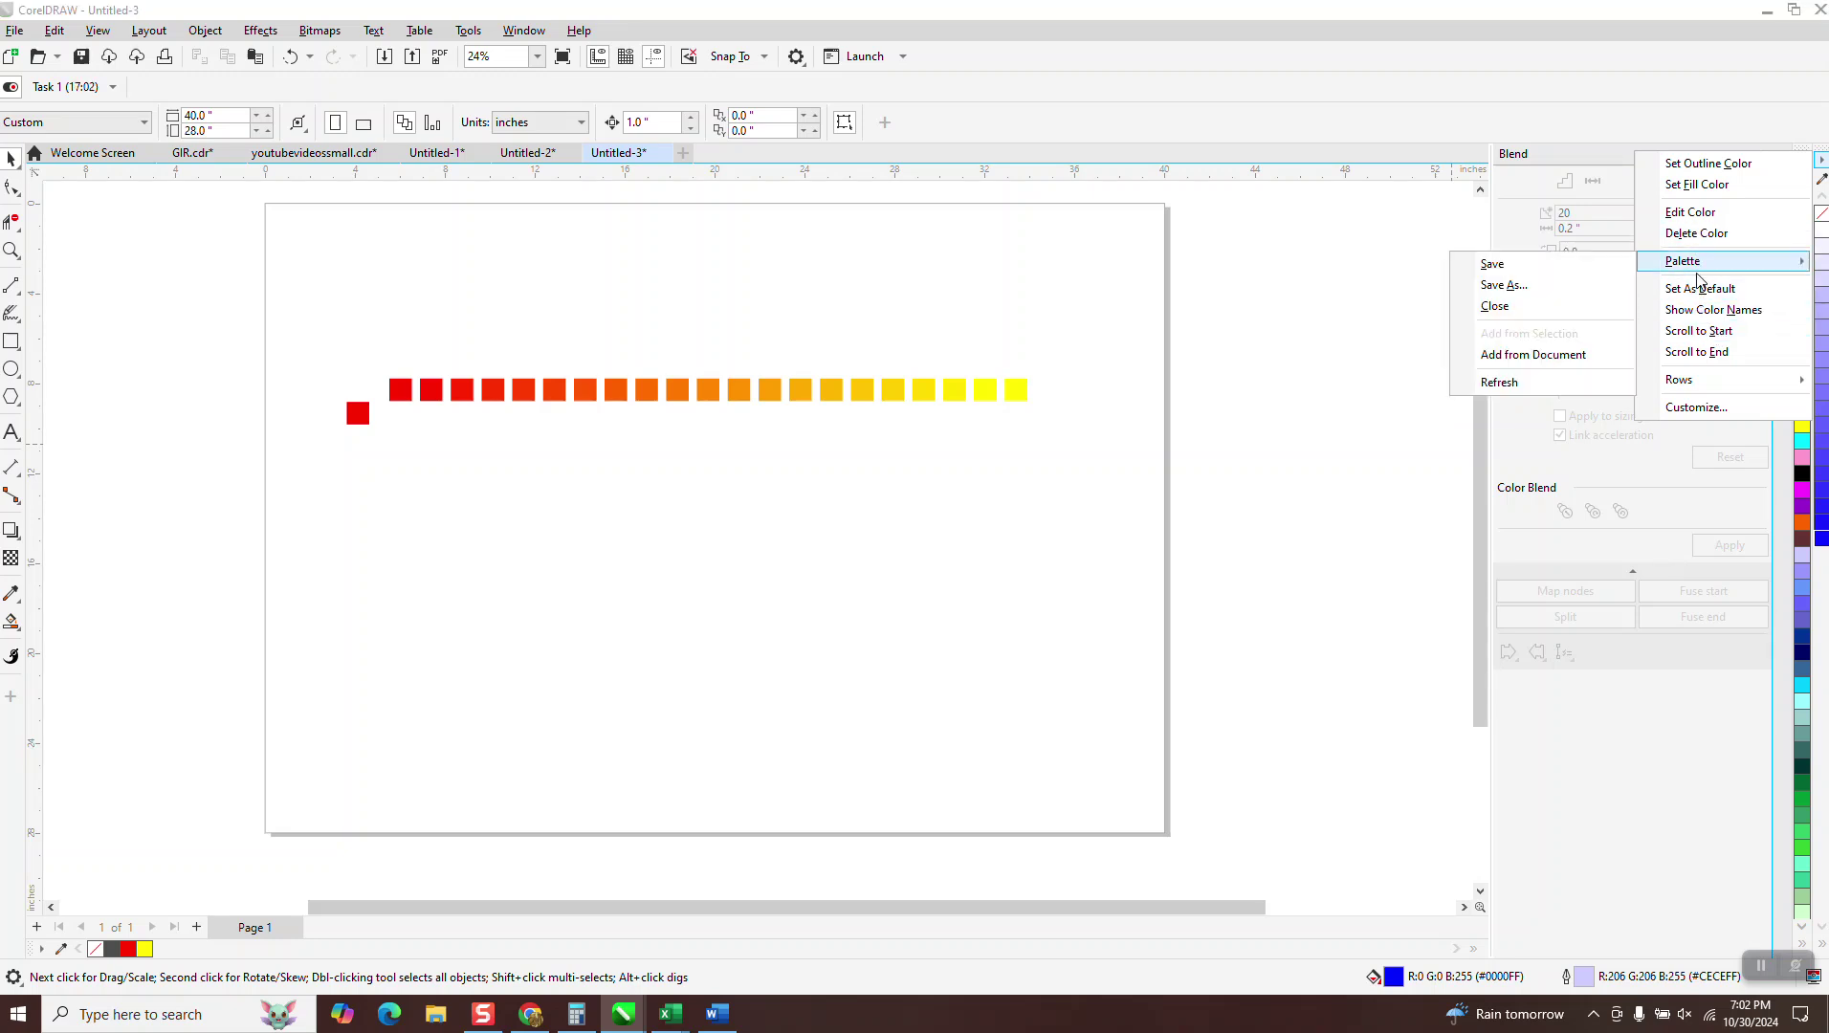
pyautogui.click(1506, 307)
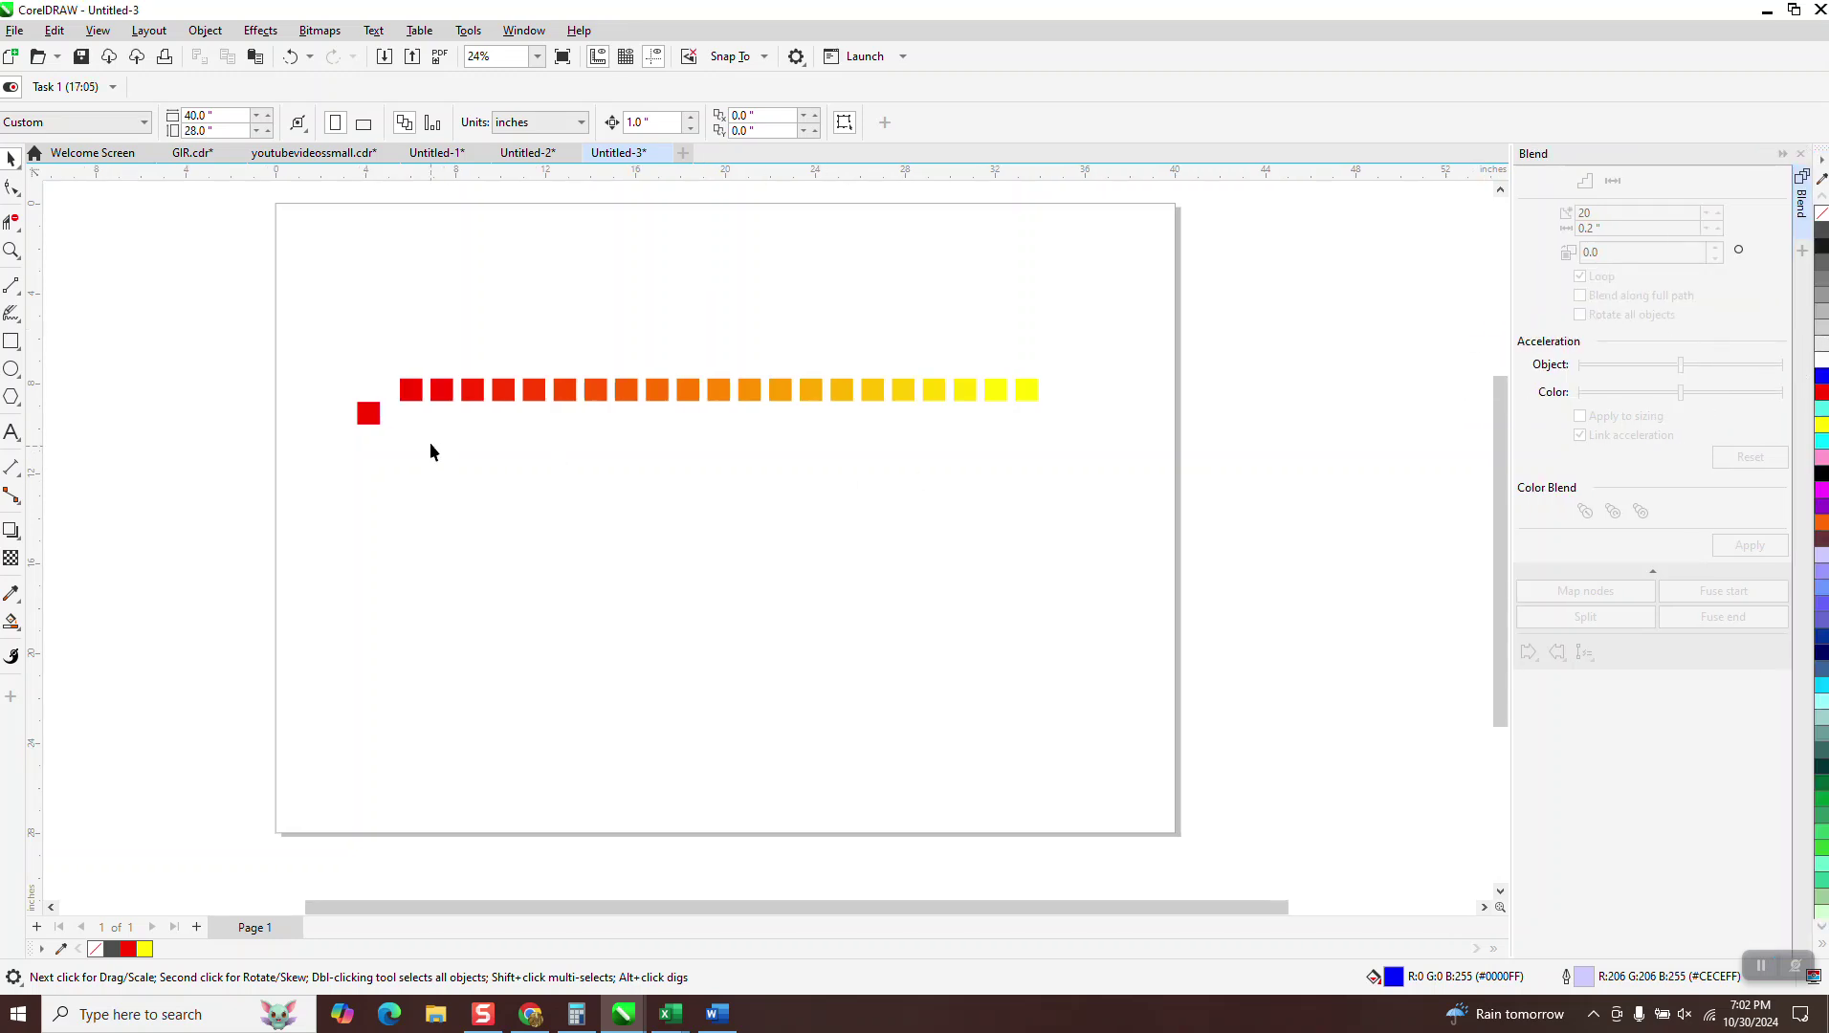
# - List the available color palettes and display the custom redyellow2 palette
pyautogui.rightClick(529, 354)
pyautogui.click(727, 335)
pyautogui.click(468, 31)
pyautogui.moveTo(515, 33)
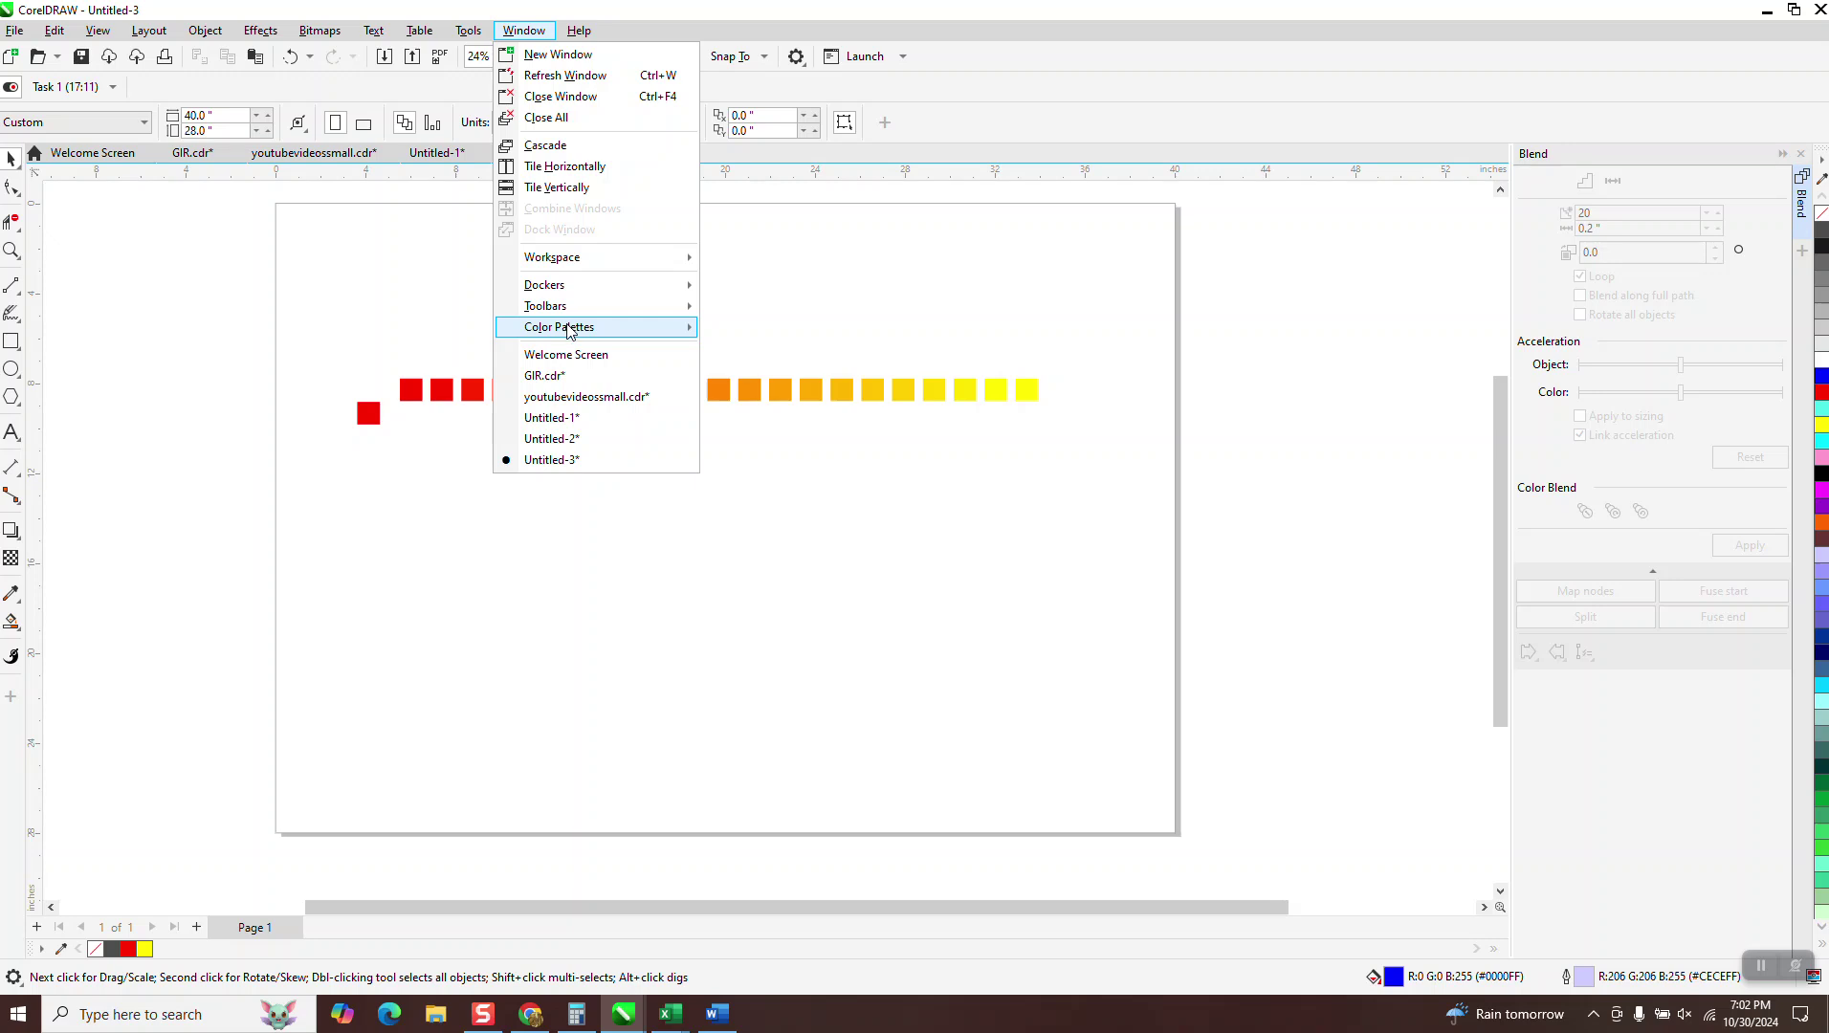
pyautogui.moveTo(567, 330)
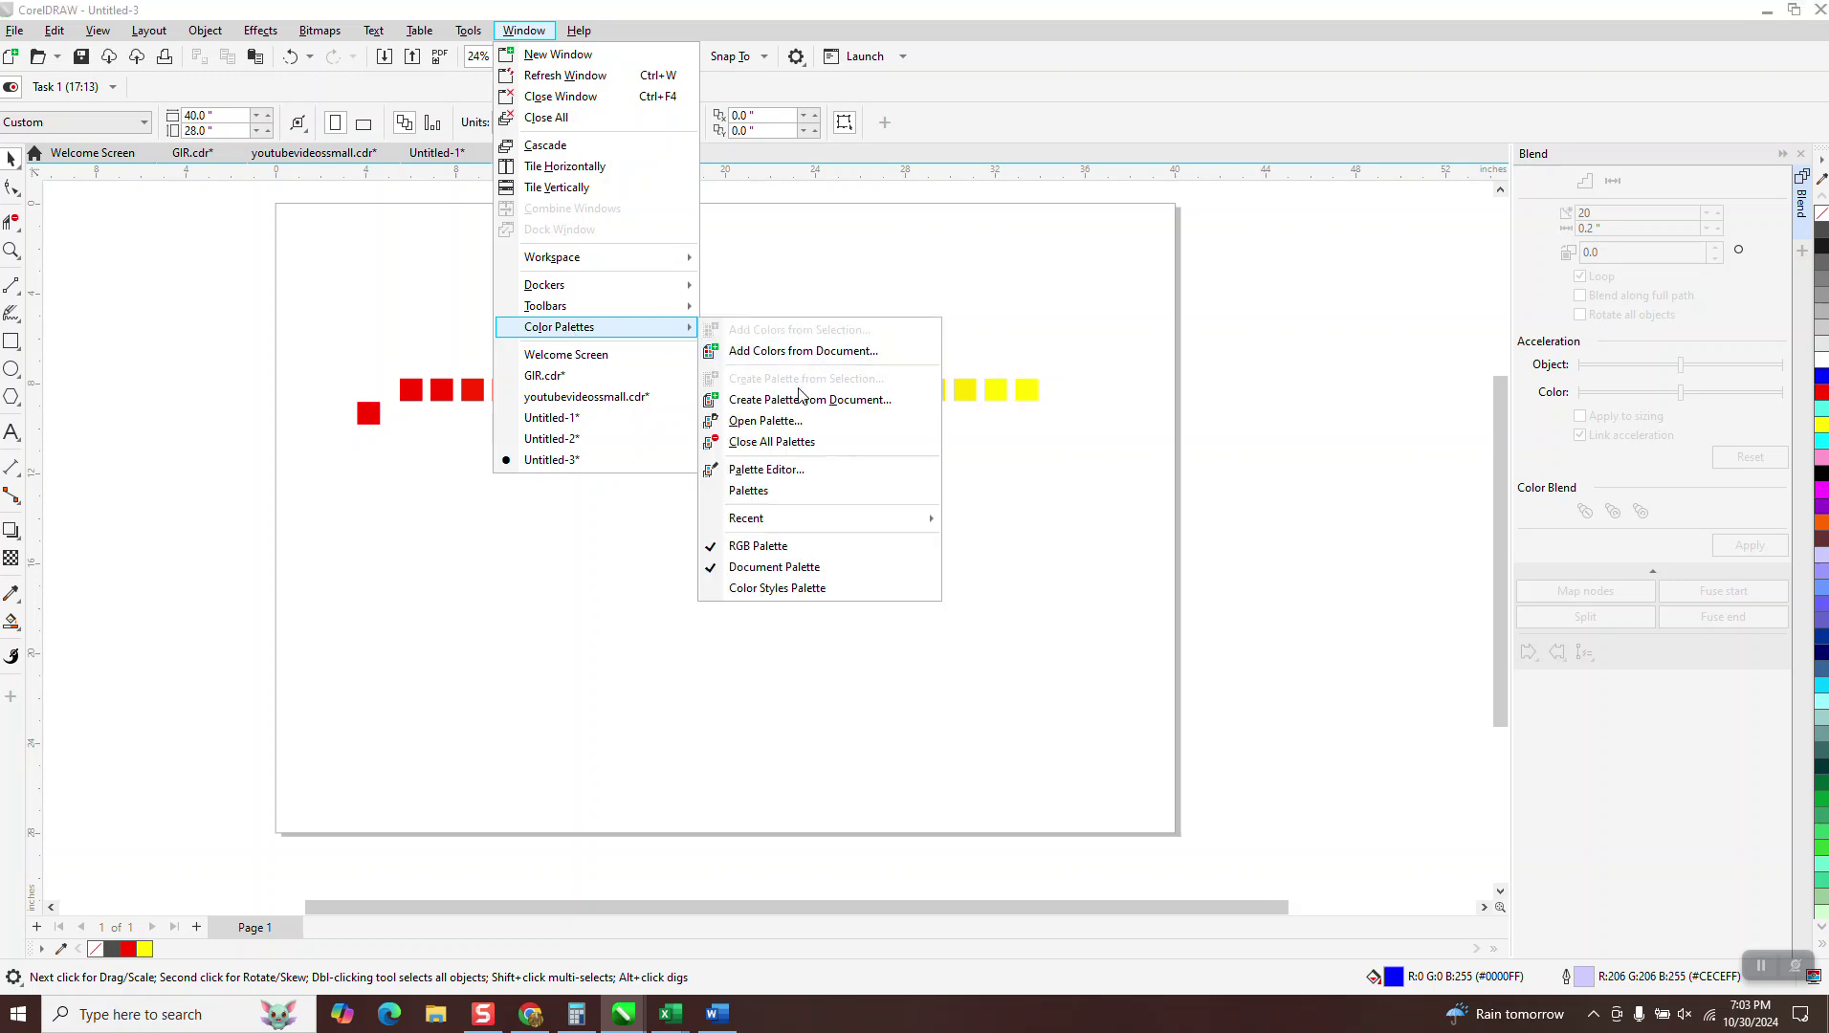
pyautogui.click(771, 491)
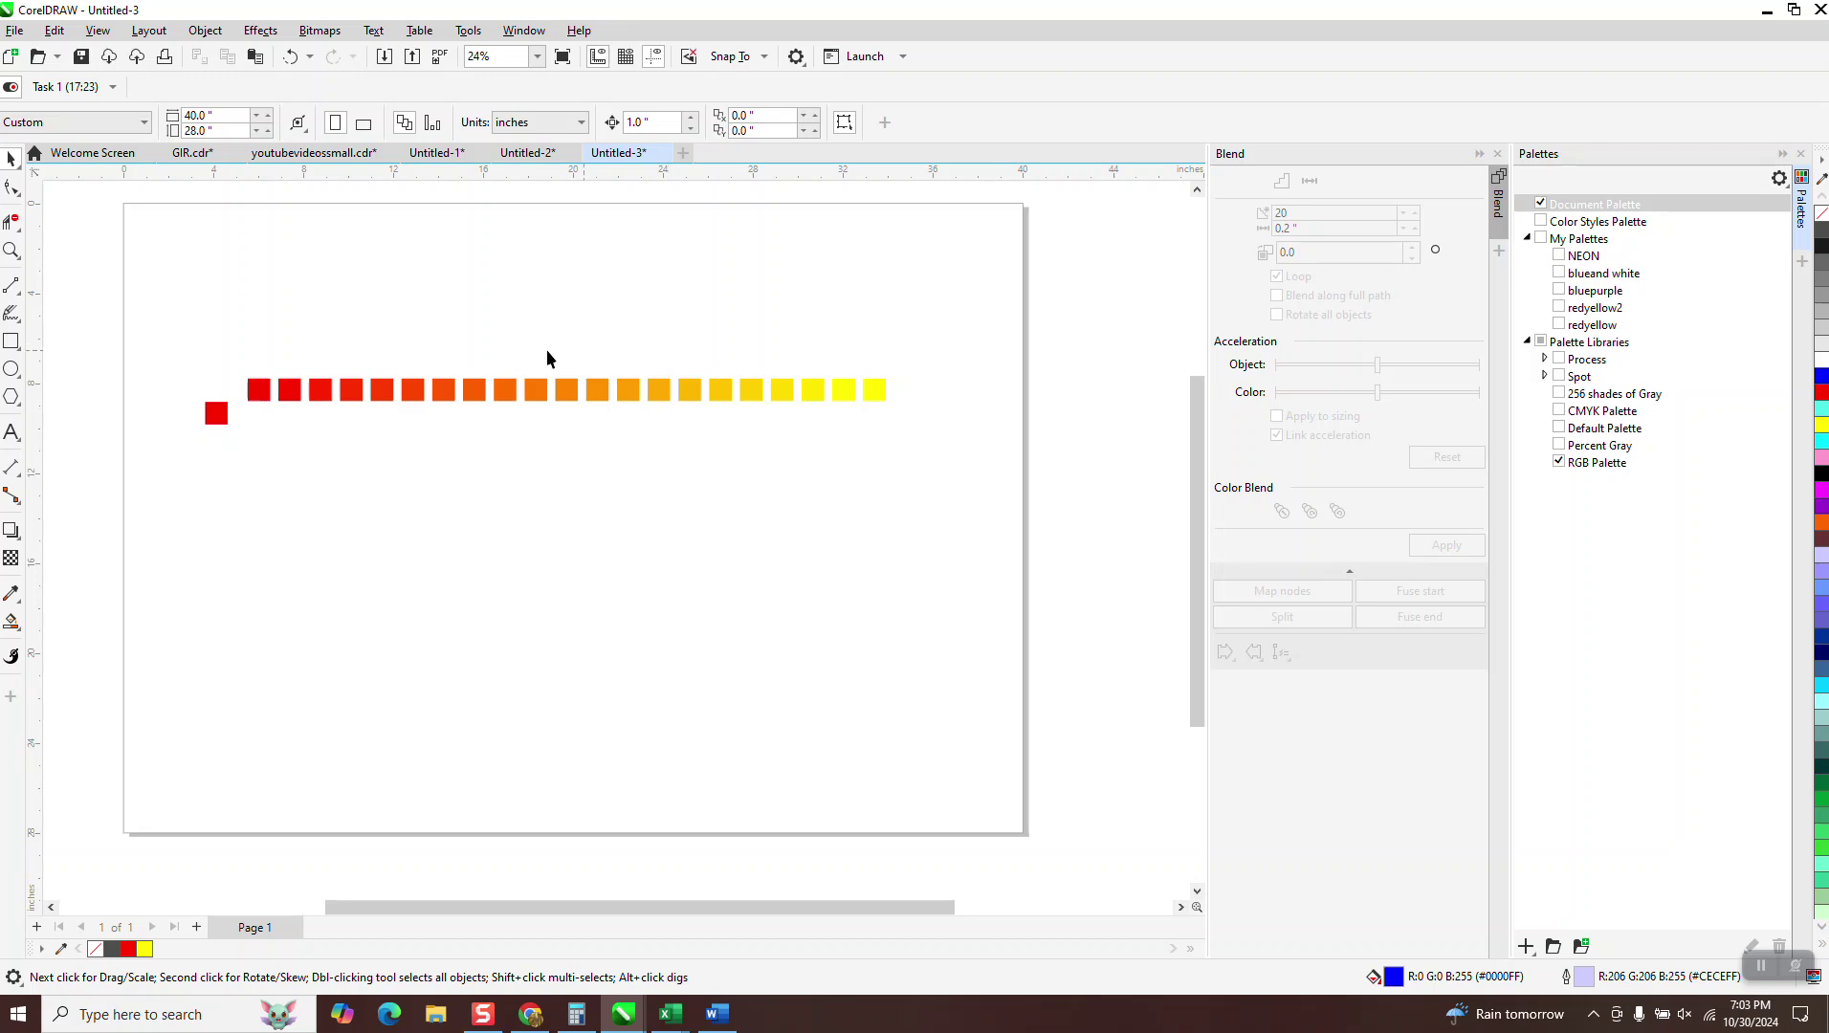
pyautogui.click(1558, 307)
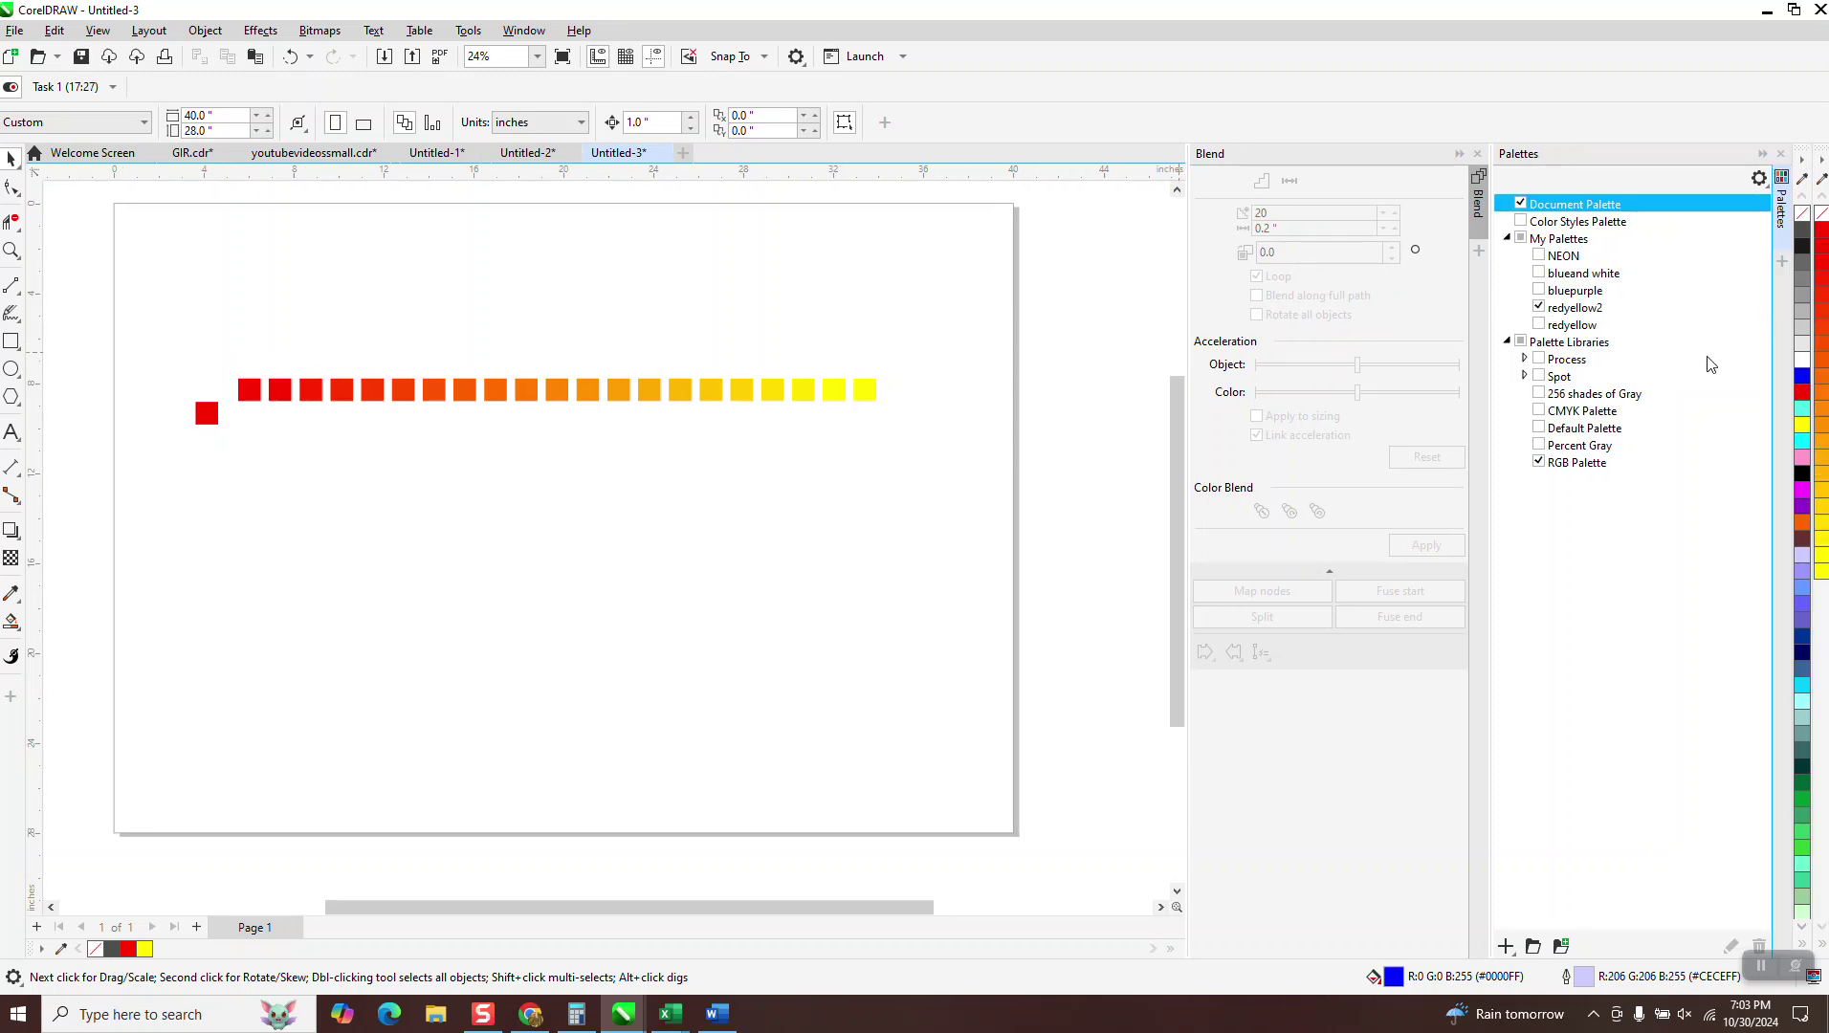
# - Close the Palettes and Blend dockers and delete all the red-to-yellow squares
pyautogui.click(1781, 154)
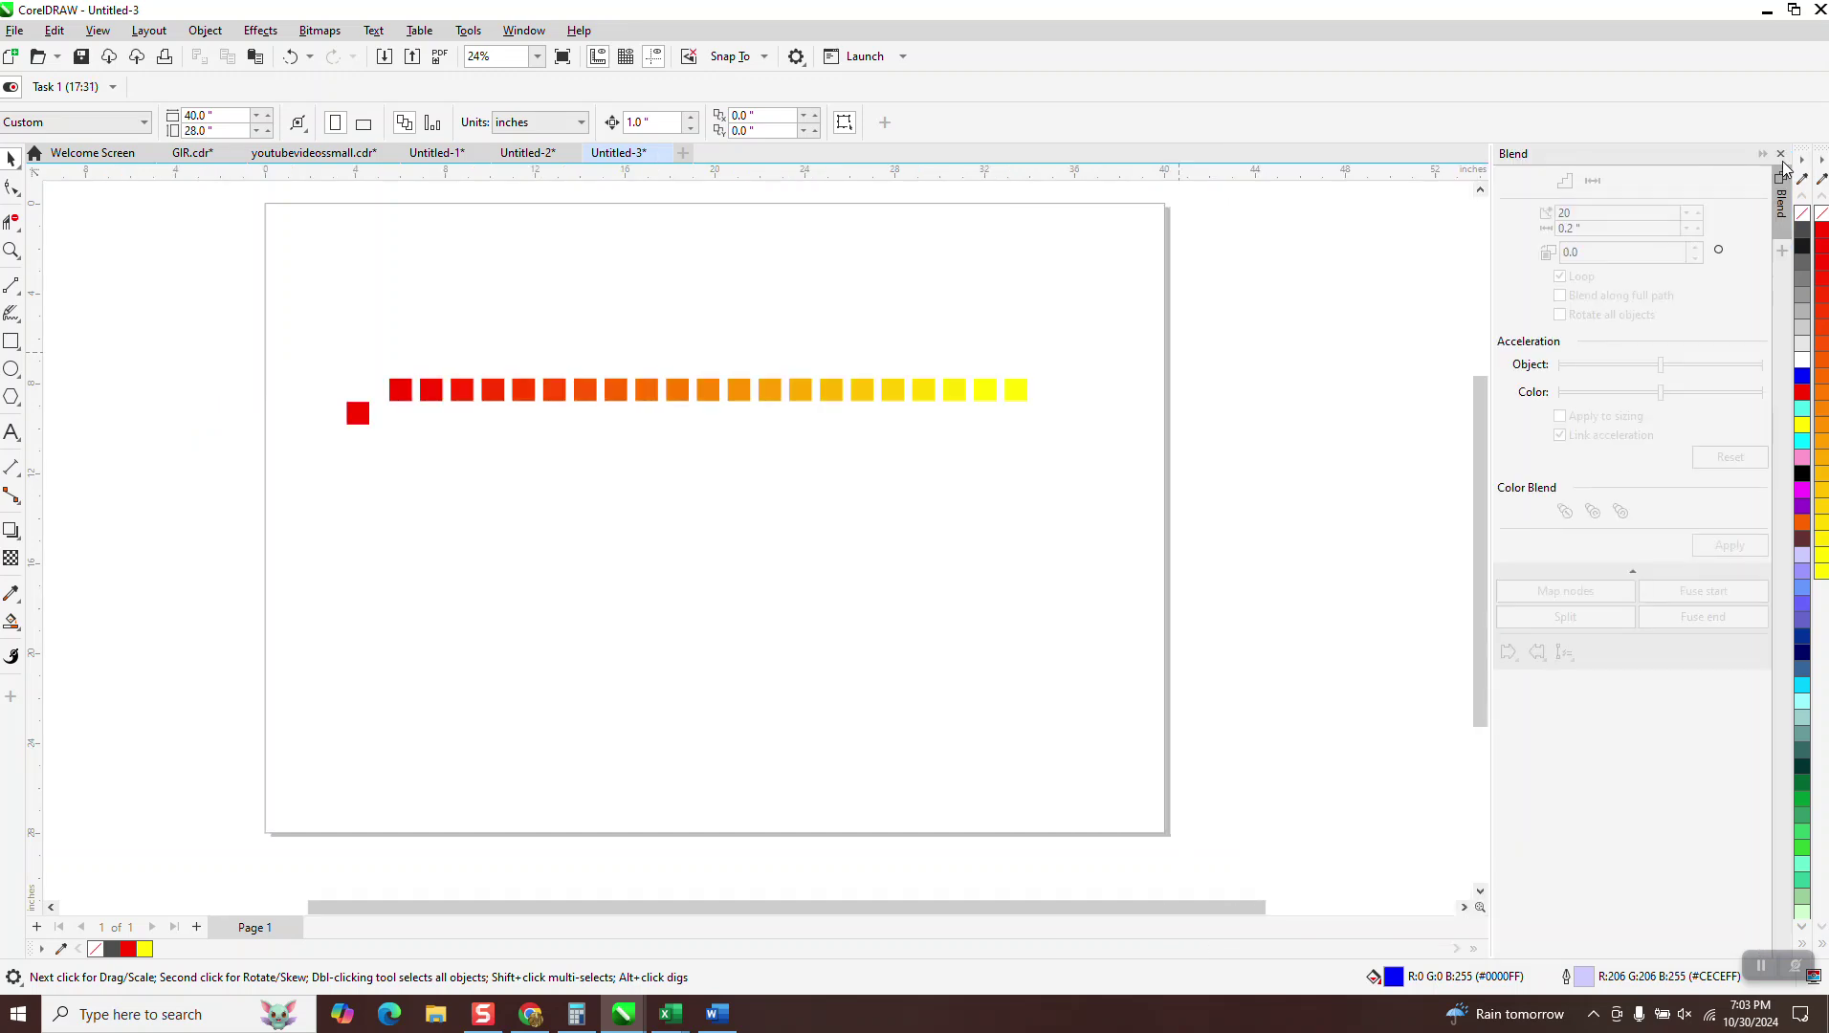
pyautogui.click(1781, 154)
pyautogui.moveTo(1339, 566); pyautogui.dragTo(1348, 565)
pyautogui.press('Delete')
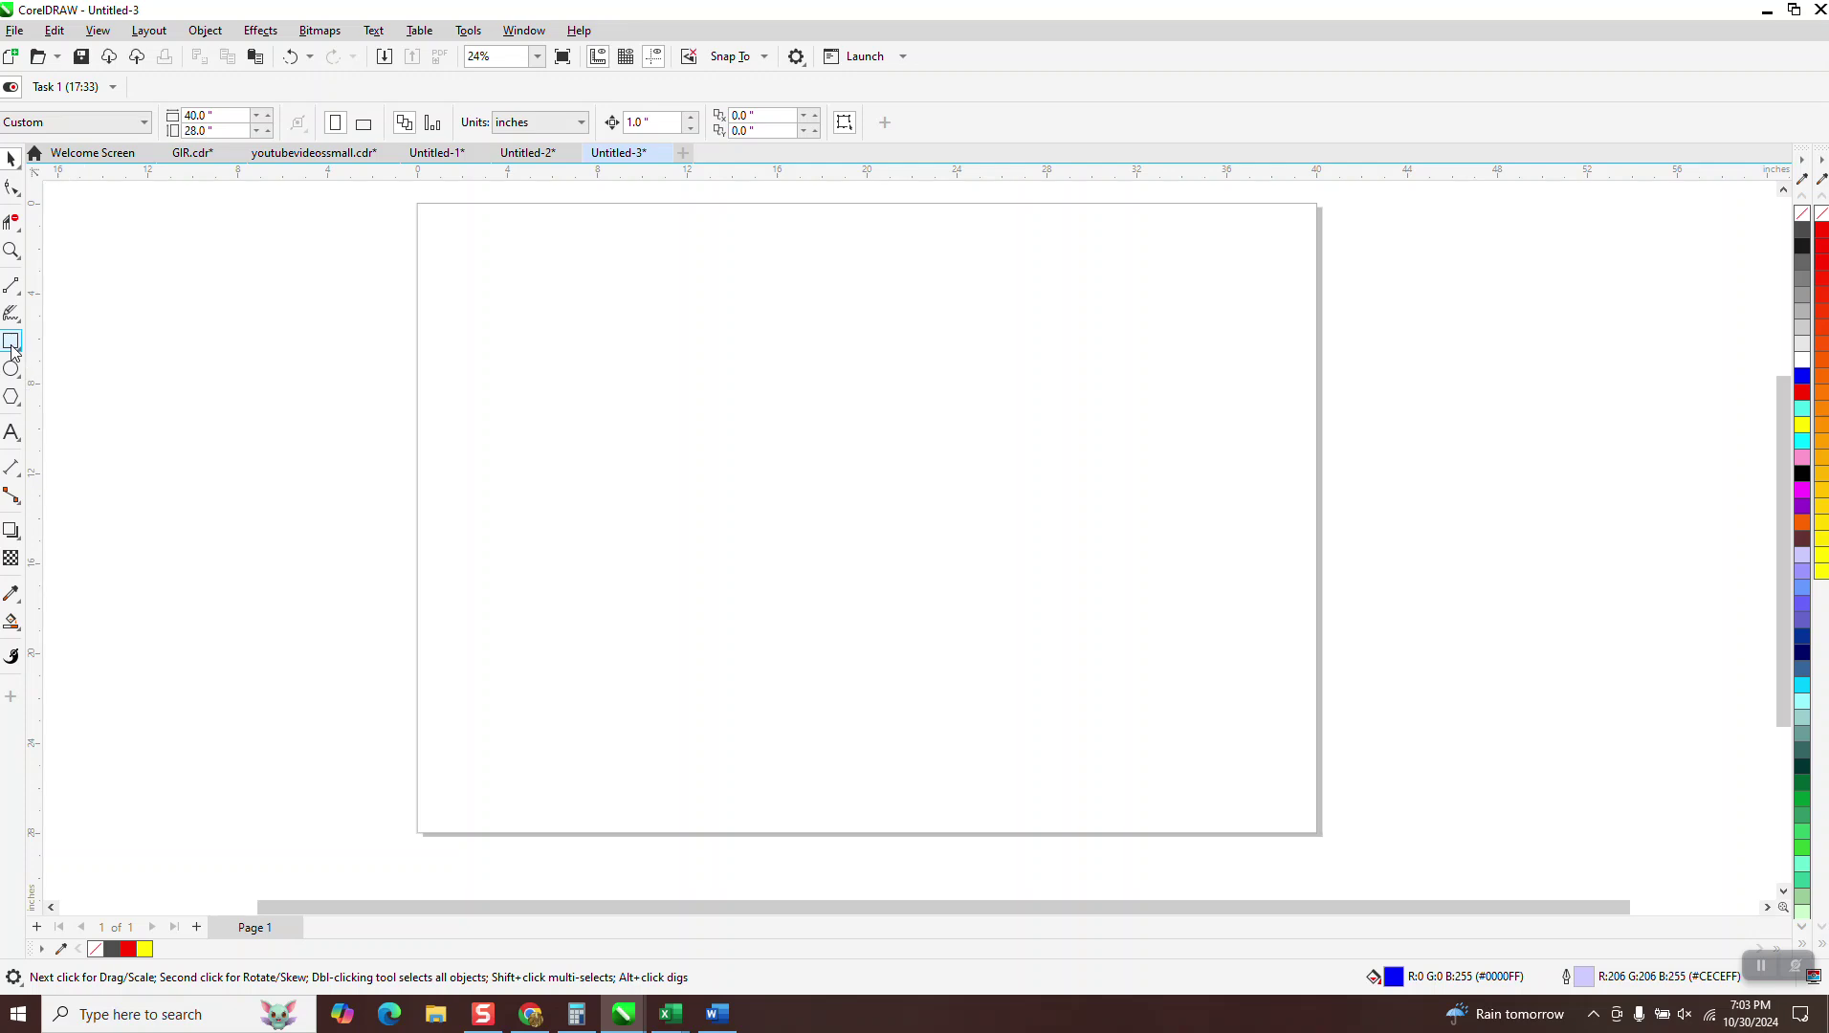
# - Draw two test squares with the default blue fill, the first about 3.1 inches wide, and delete both
pyautogui.click(12, 342)
pyautogui.moveTo(729, 378); pyautogui.dragTo(747, 444)
pyautogui.moveTo(941, 438); pyautogui.dragTo(992, 559)
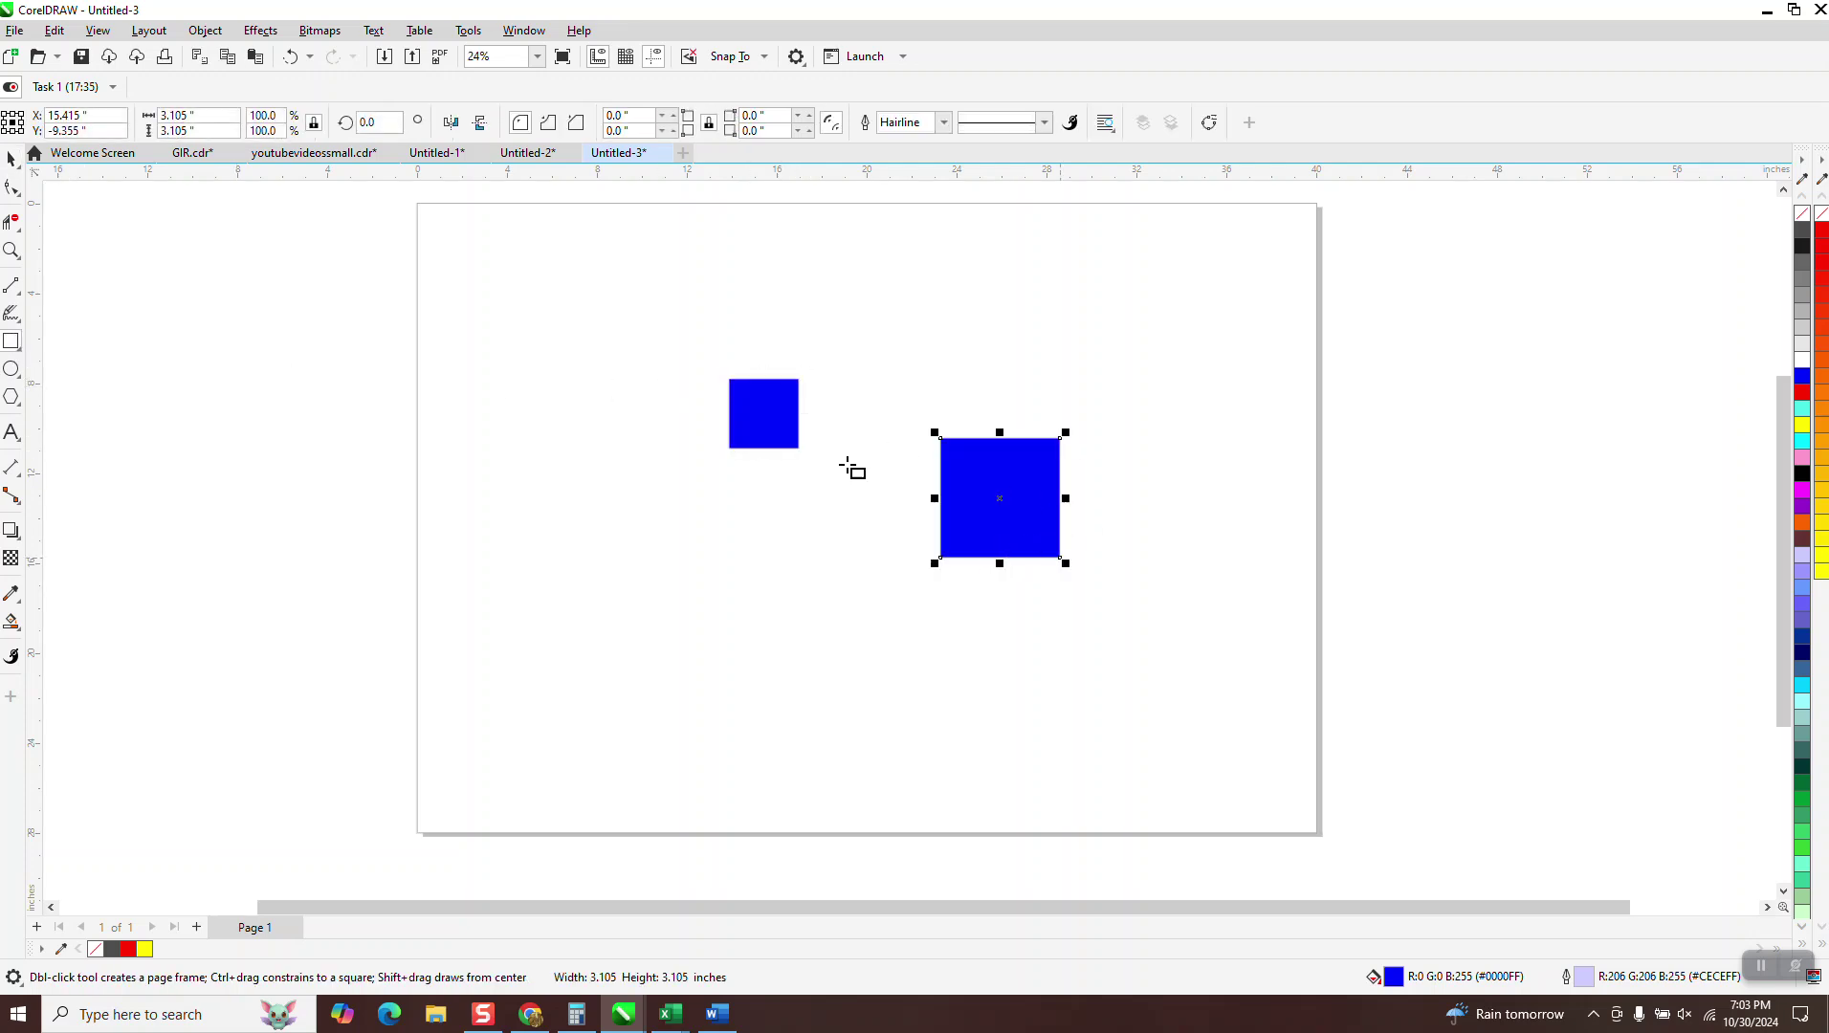
pyautogui.moveTo(629, 327); pyautogui.dragTo(1097, 632)
pyautogui.click(9, 156)
pyautogui.moveTo(603, 283); pyautogui.dragTo(1206, 712)
pyautogui.press('Delete')
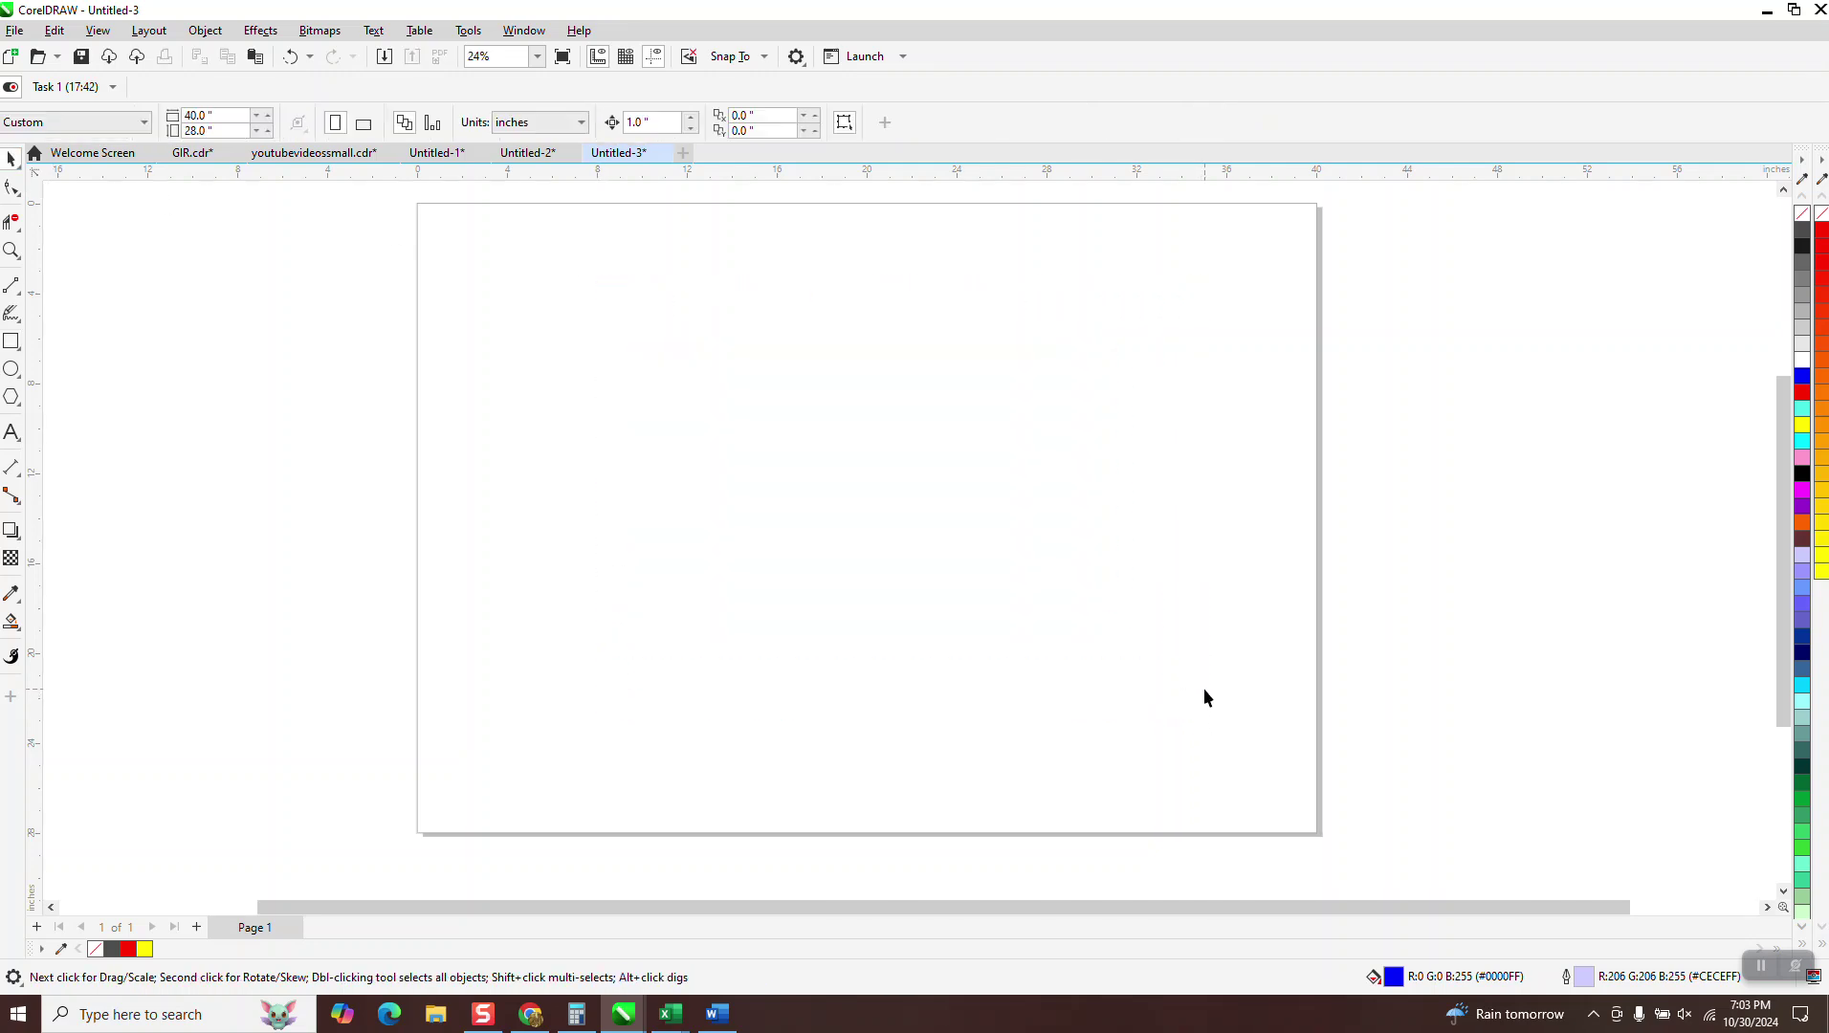
# - Set the default fill for new objects to no fill
pyautogui.doubleClick(1392, 978)
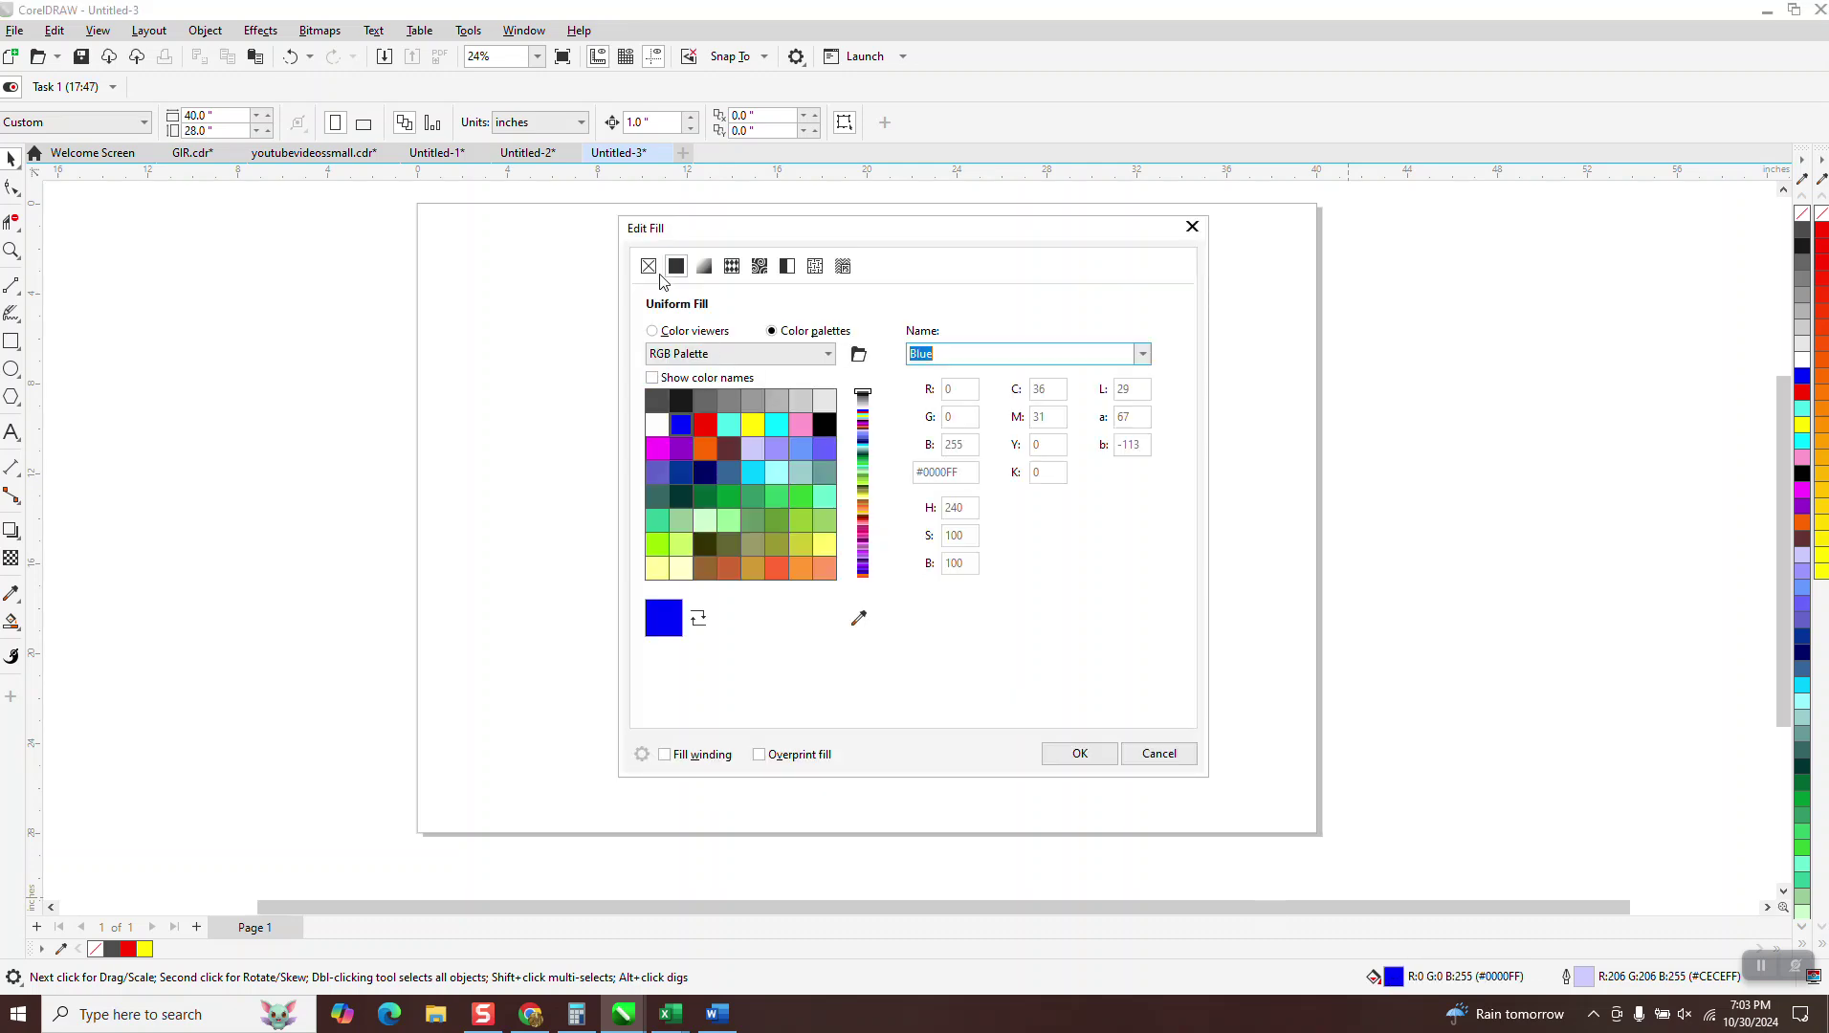
pyautogui.click(650, 269)
pyautogui.click(1080, 752)
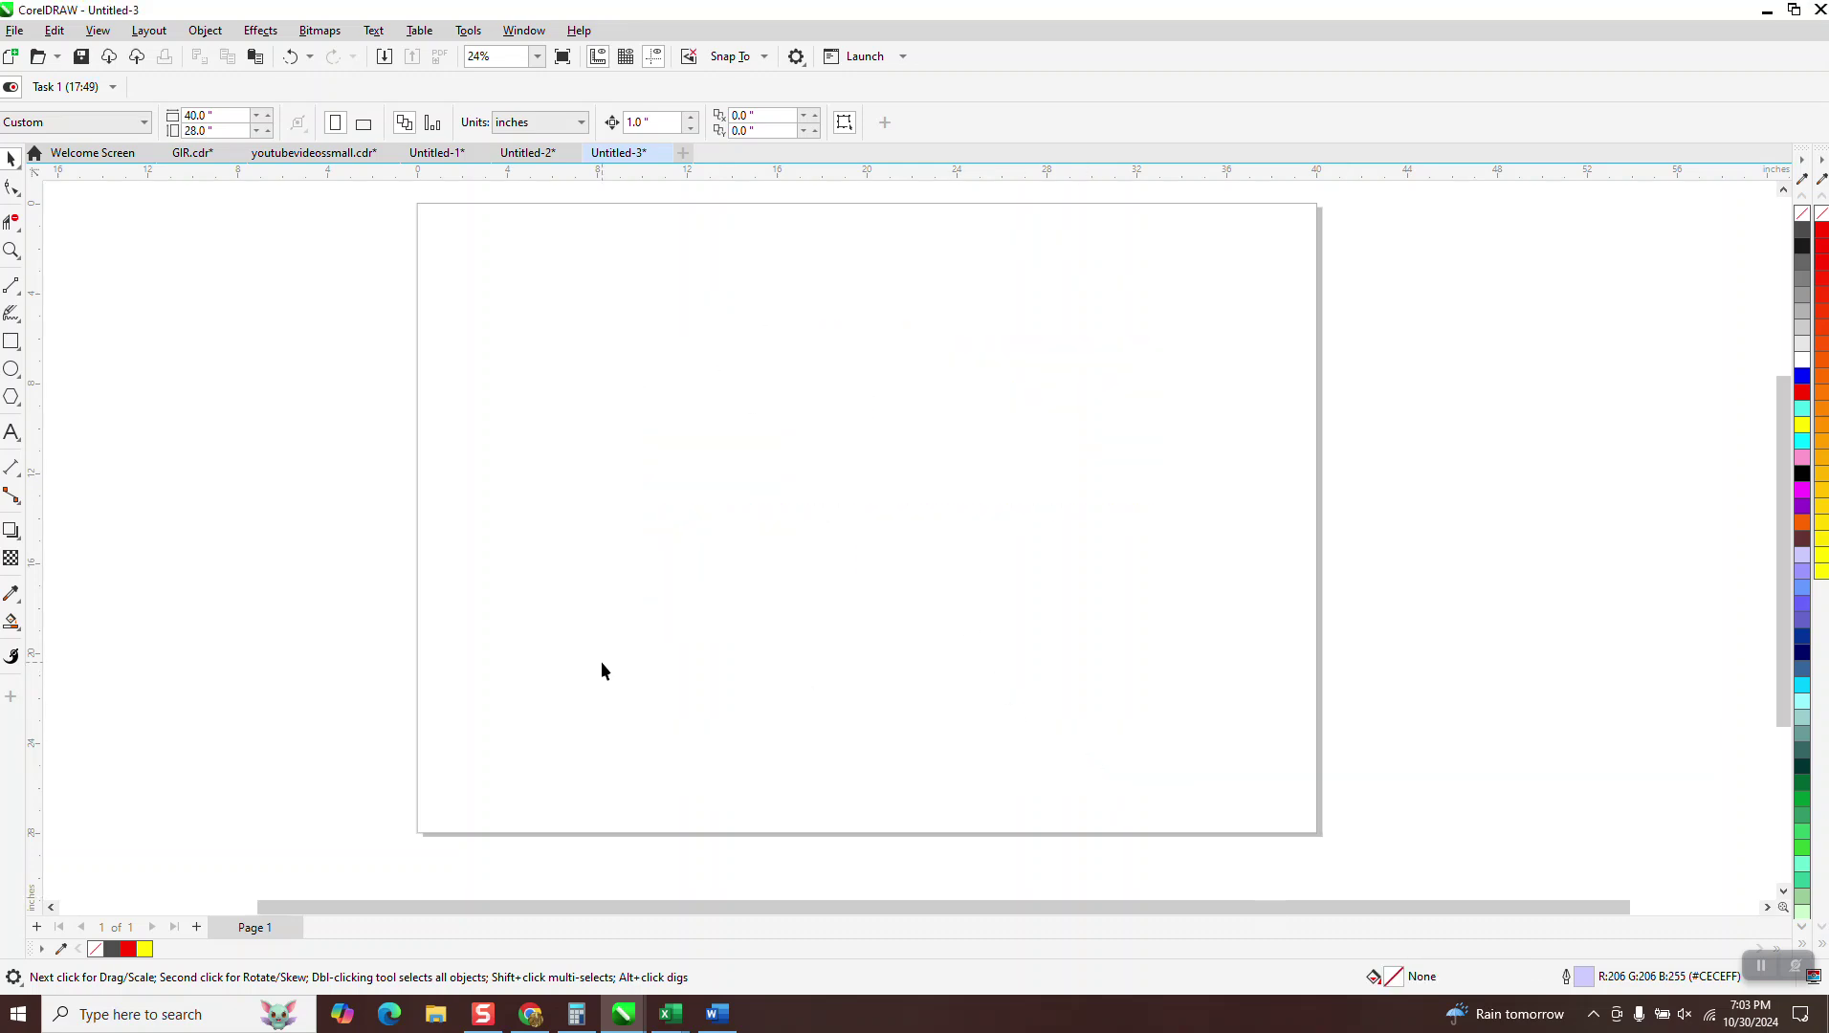
# - Draw two unfilled test squares, the second about 3.4 inches wide, and delete both
pyautogui.click(11, 341)
pyautogui.moveTo(646, 356); pyautogui.dragTo(580, 418)
pyautogui.moveTo(774, 406); pyautogui.dragTo(841, 482)
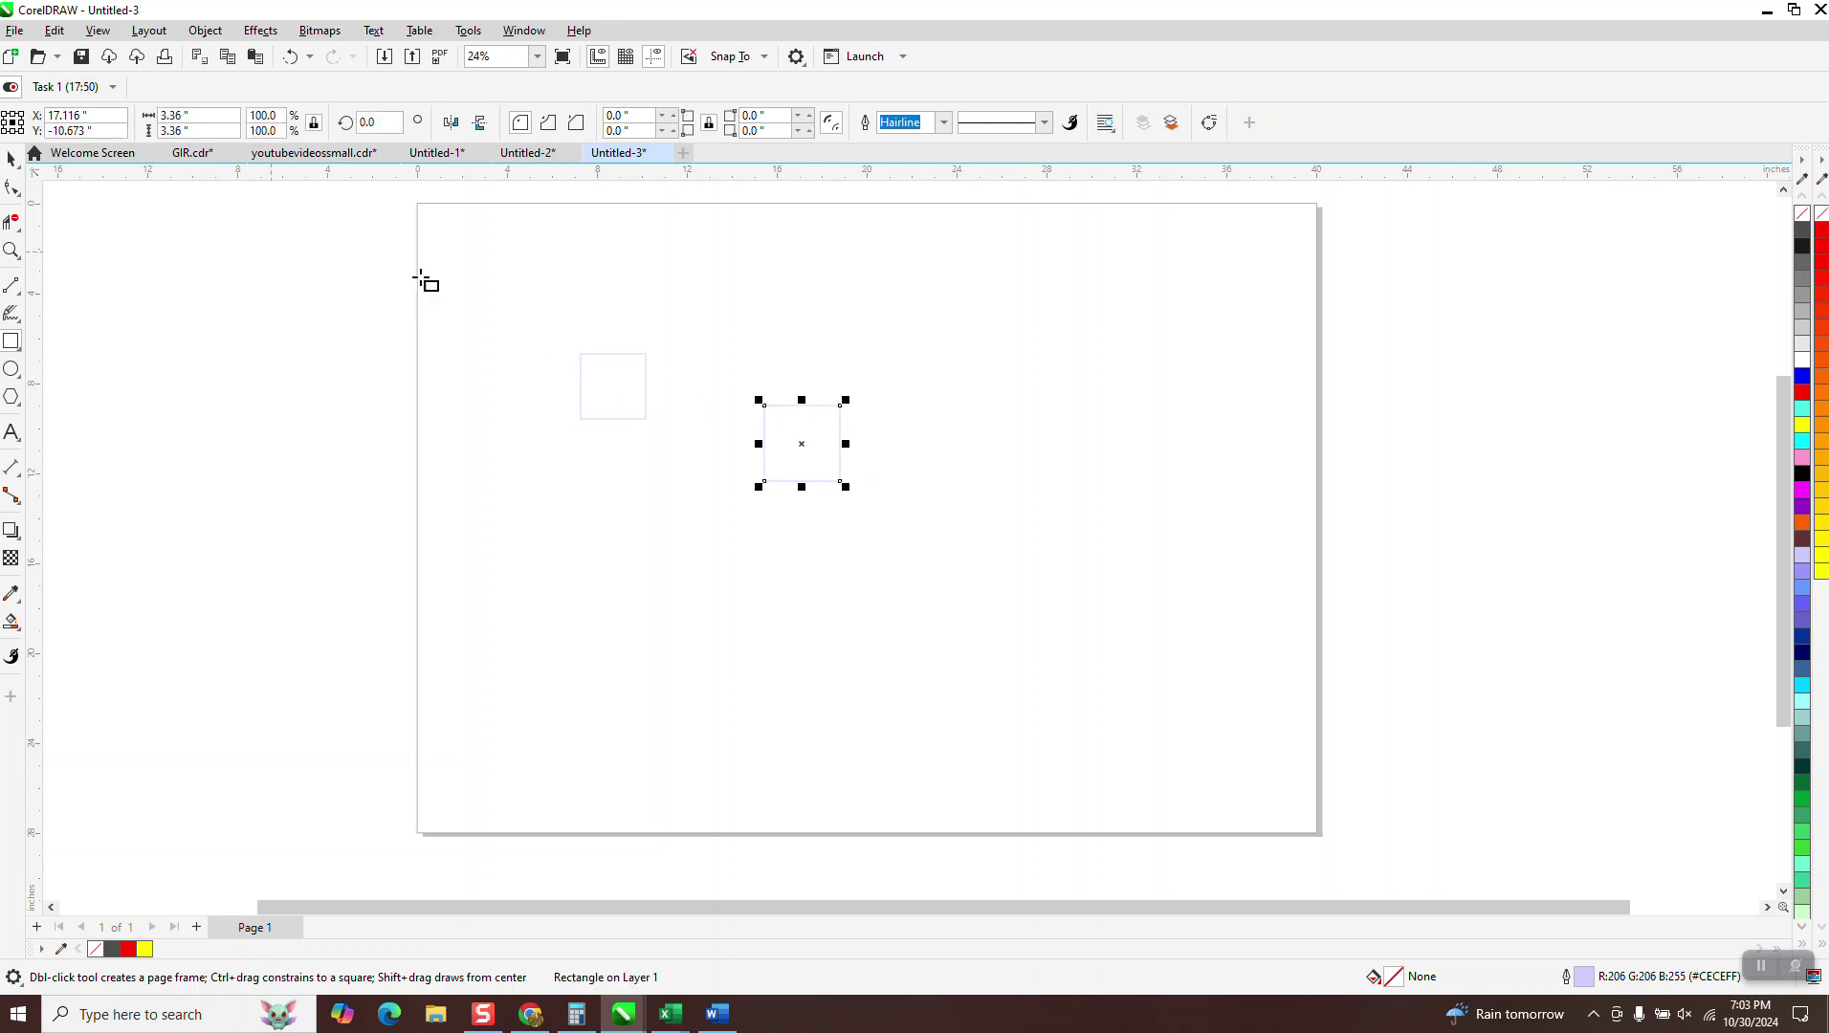
pyautogui.click(12, 159)
pyautogui.moveTo(442, 332); pyautogui.dragTo(979, 588)
pyautogui.press('Delete')
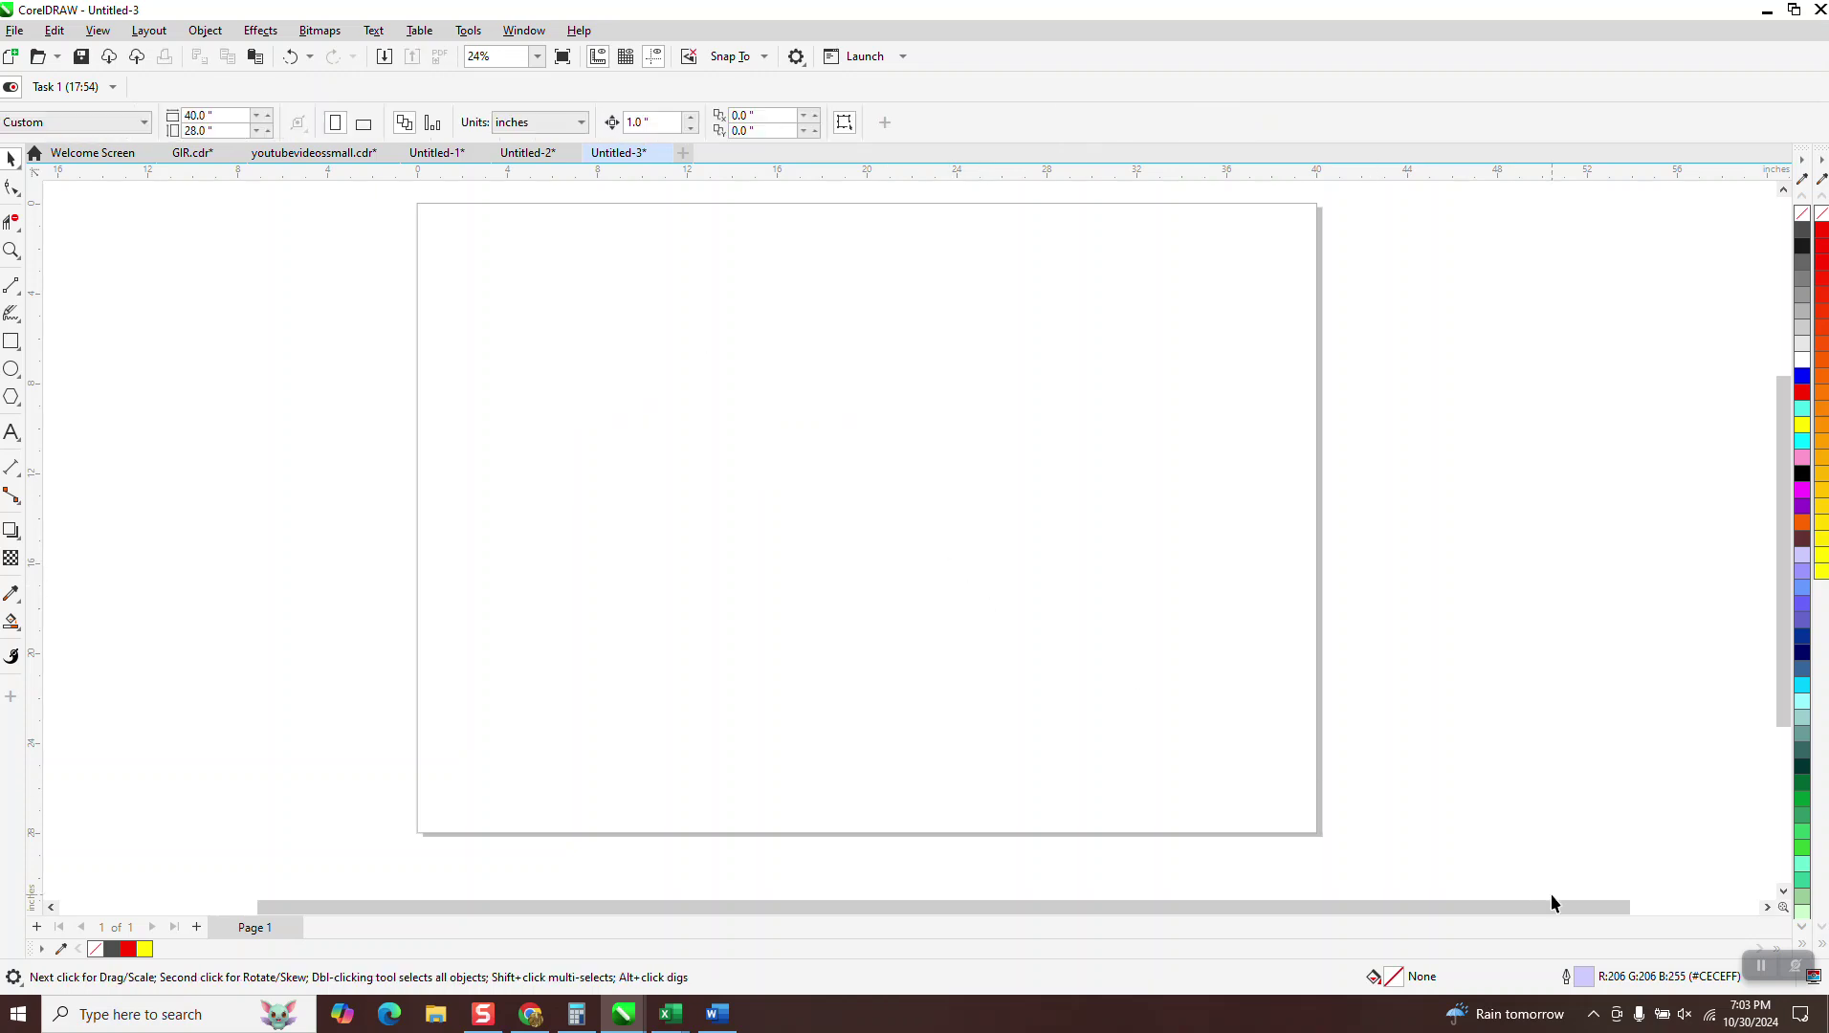
# - Set the default outline color for new objects to red from the RGB Palette
pyautogui.doubleClick(1594, 969)
pyautogui.click(800, 366)
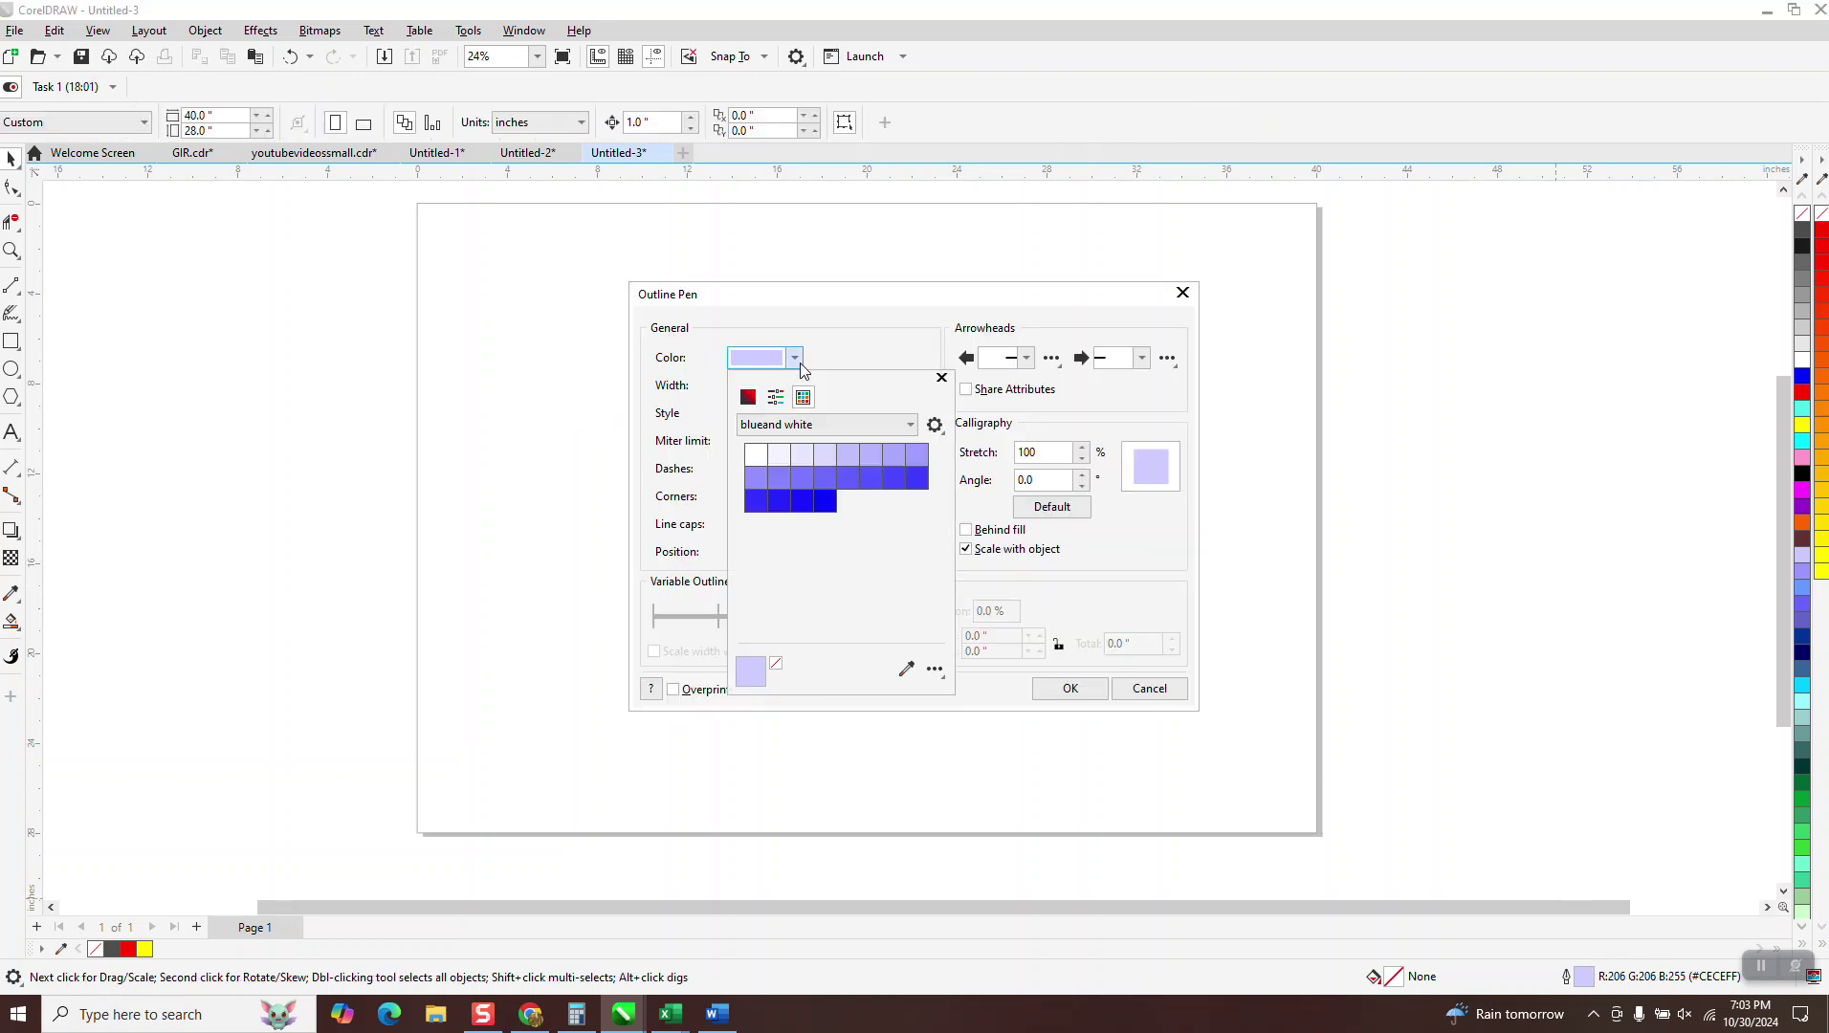
pyautogui.click(908, 425)
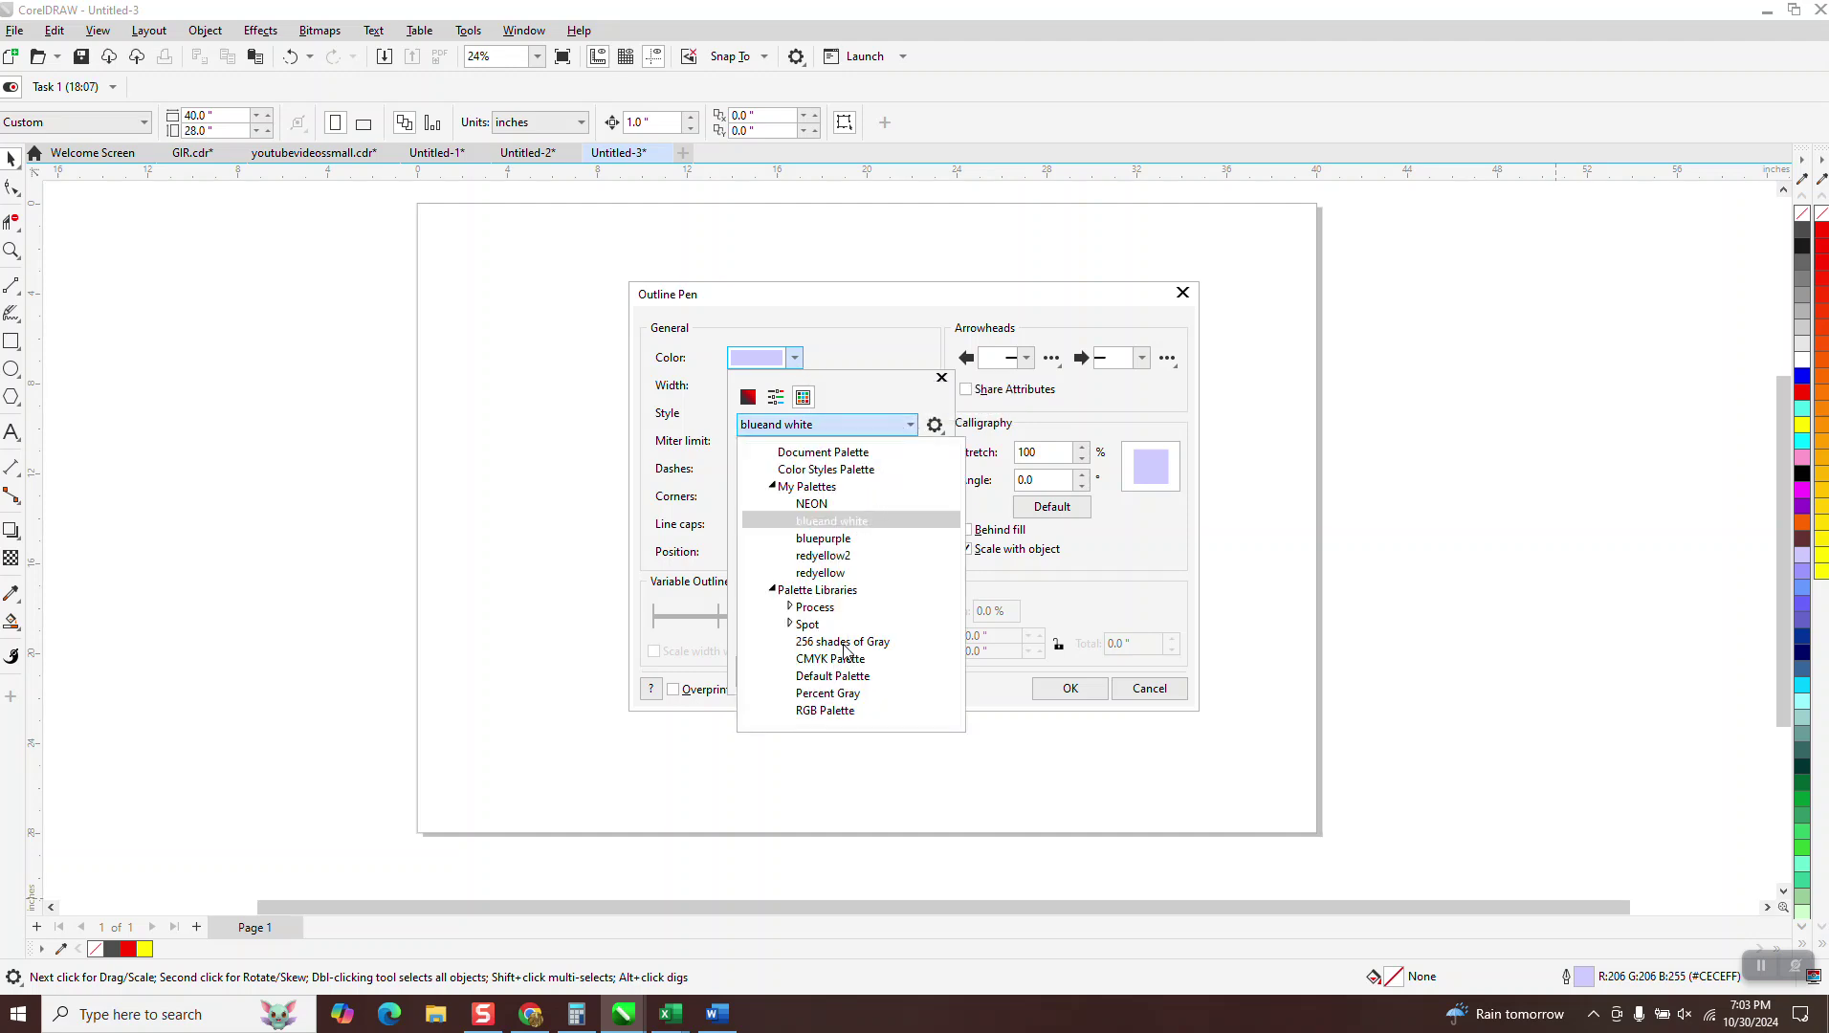
pyautogui.click(832, 711)
pyautogui.click(811, 481)
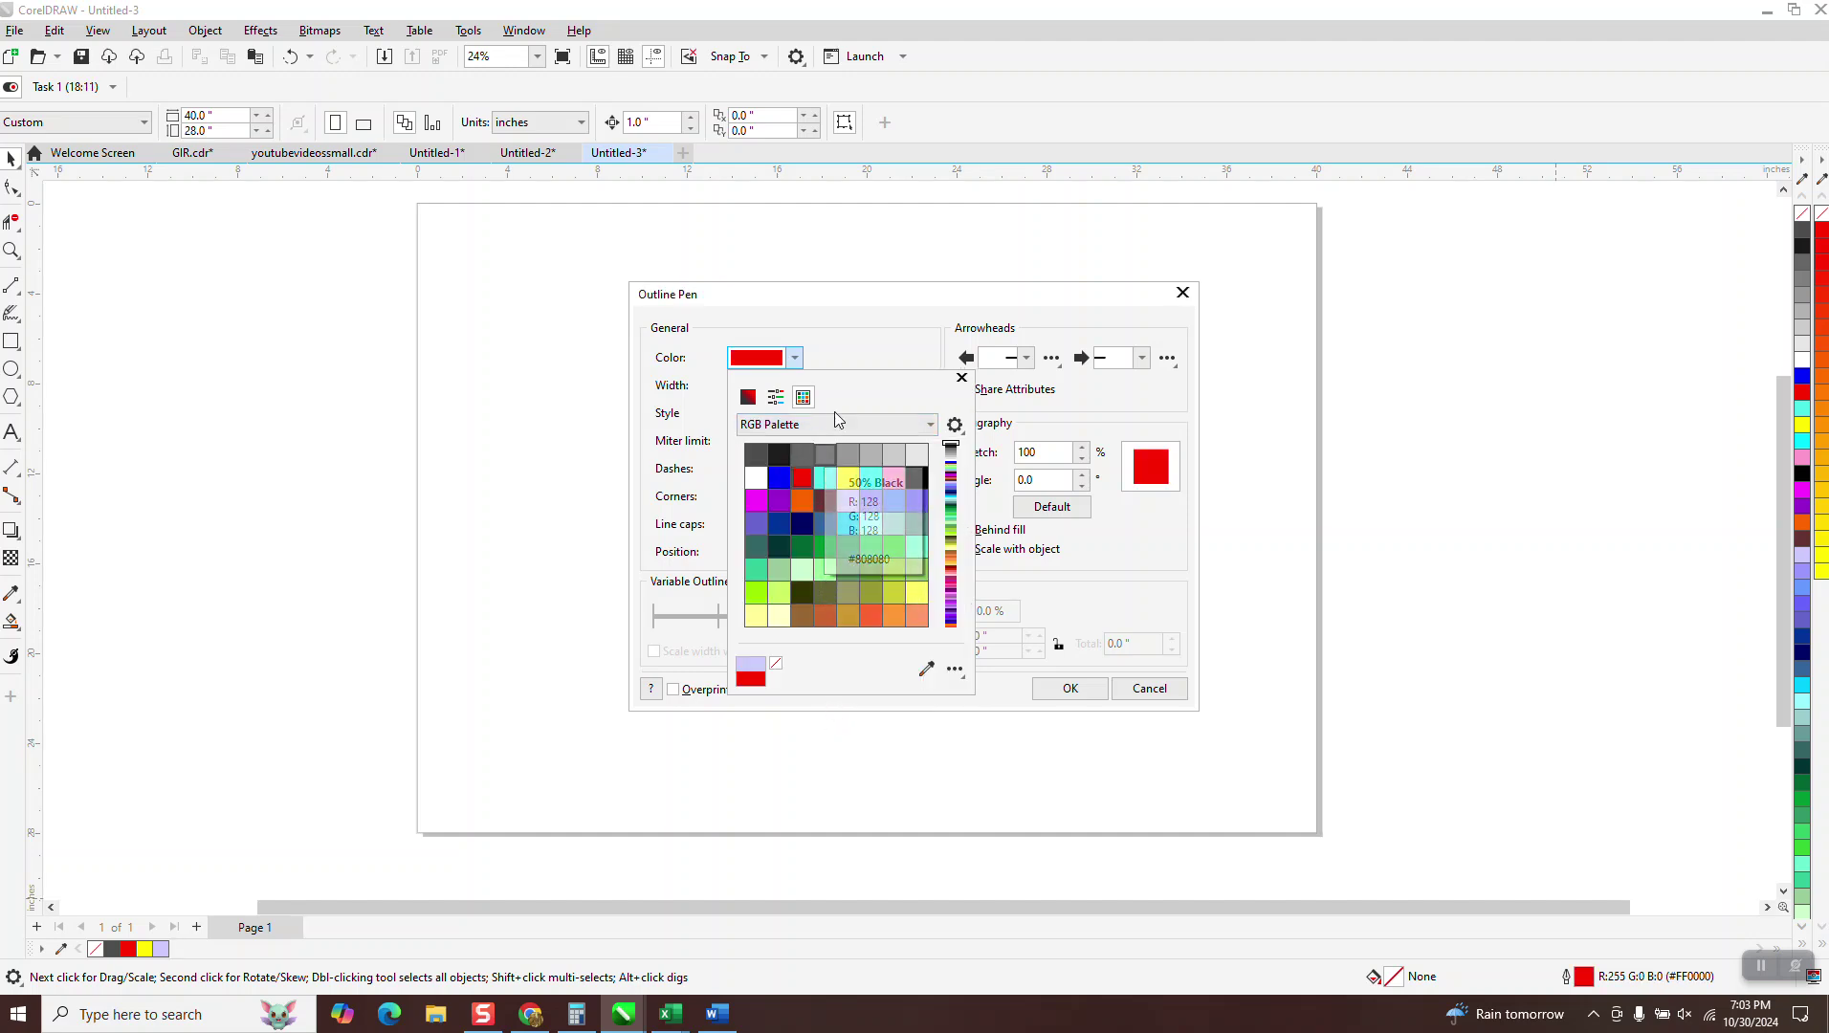
pyautogui.click(961, 380)
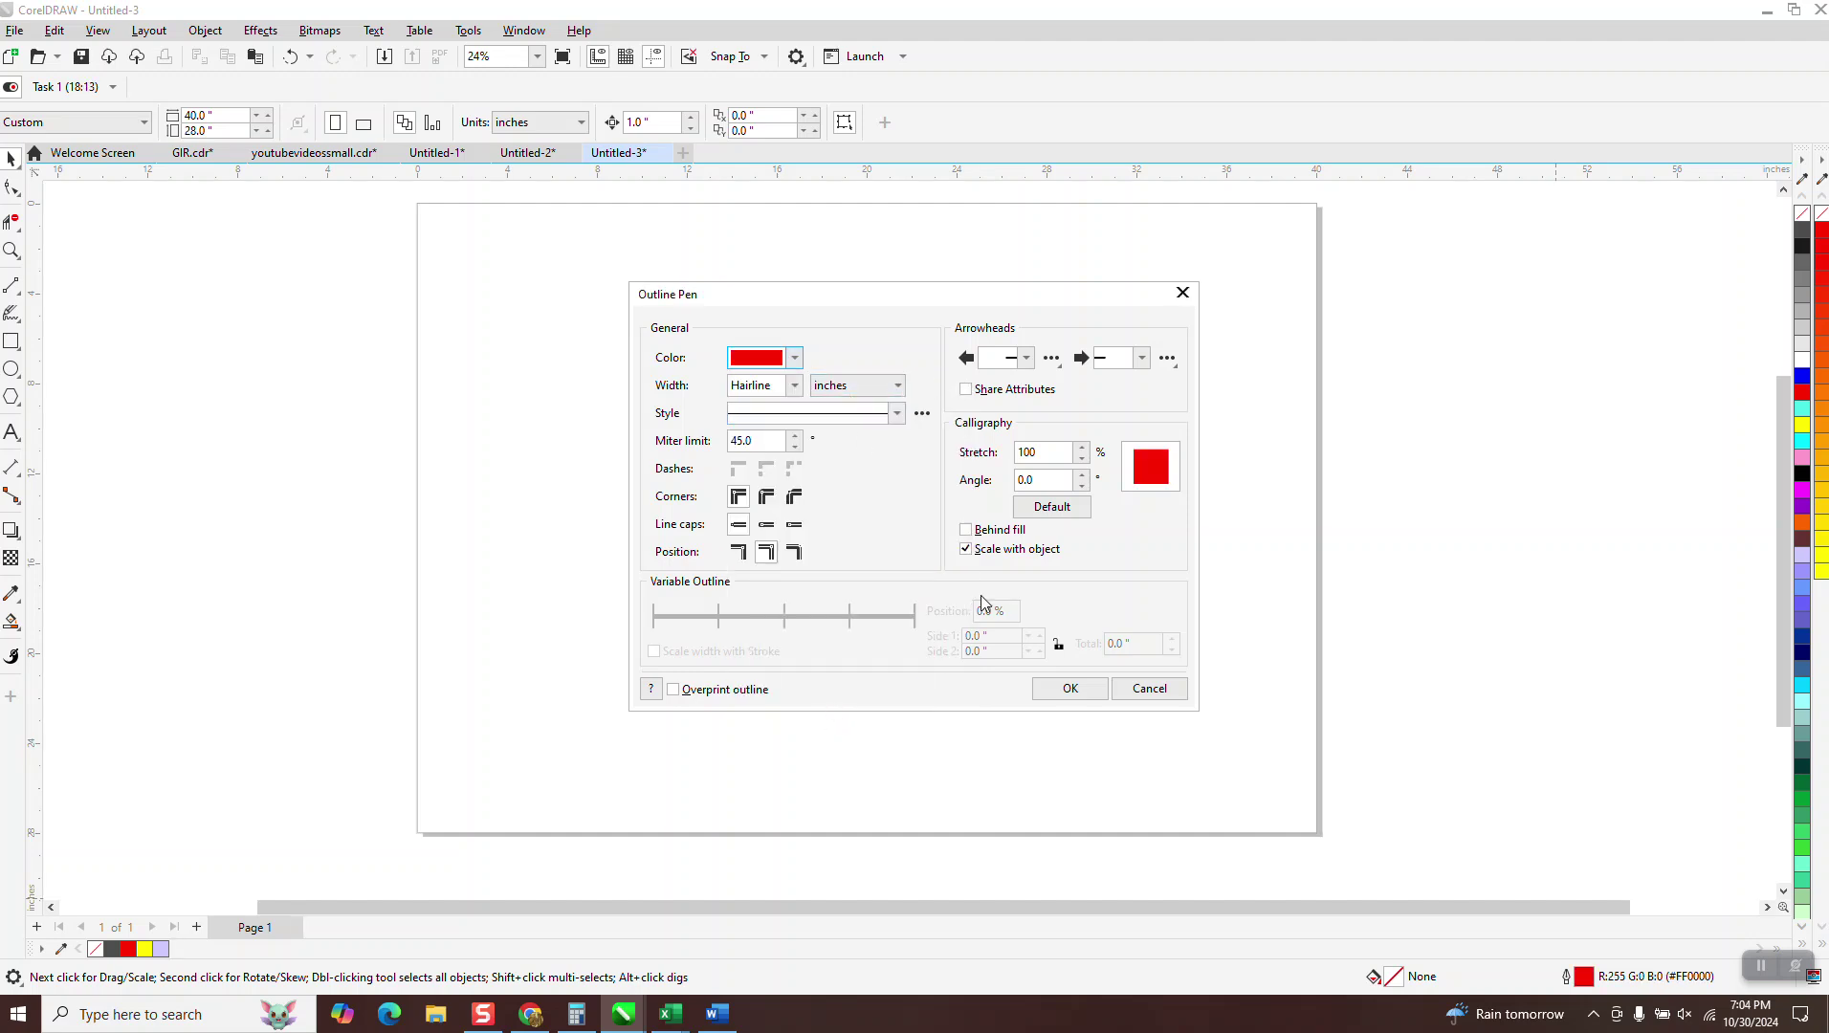
pyautogui.click(1075, 692)
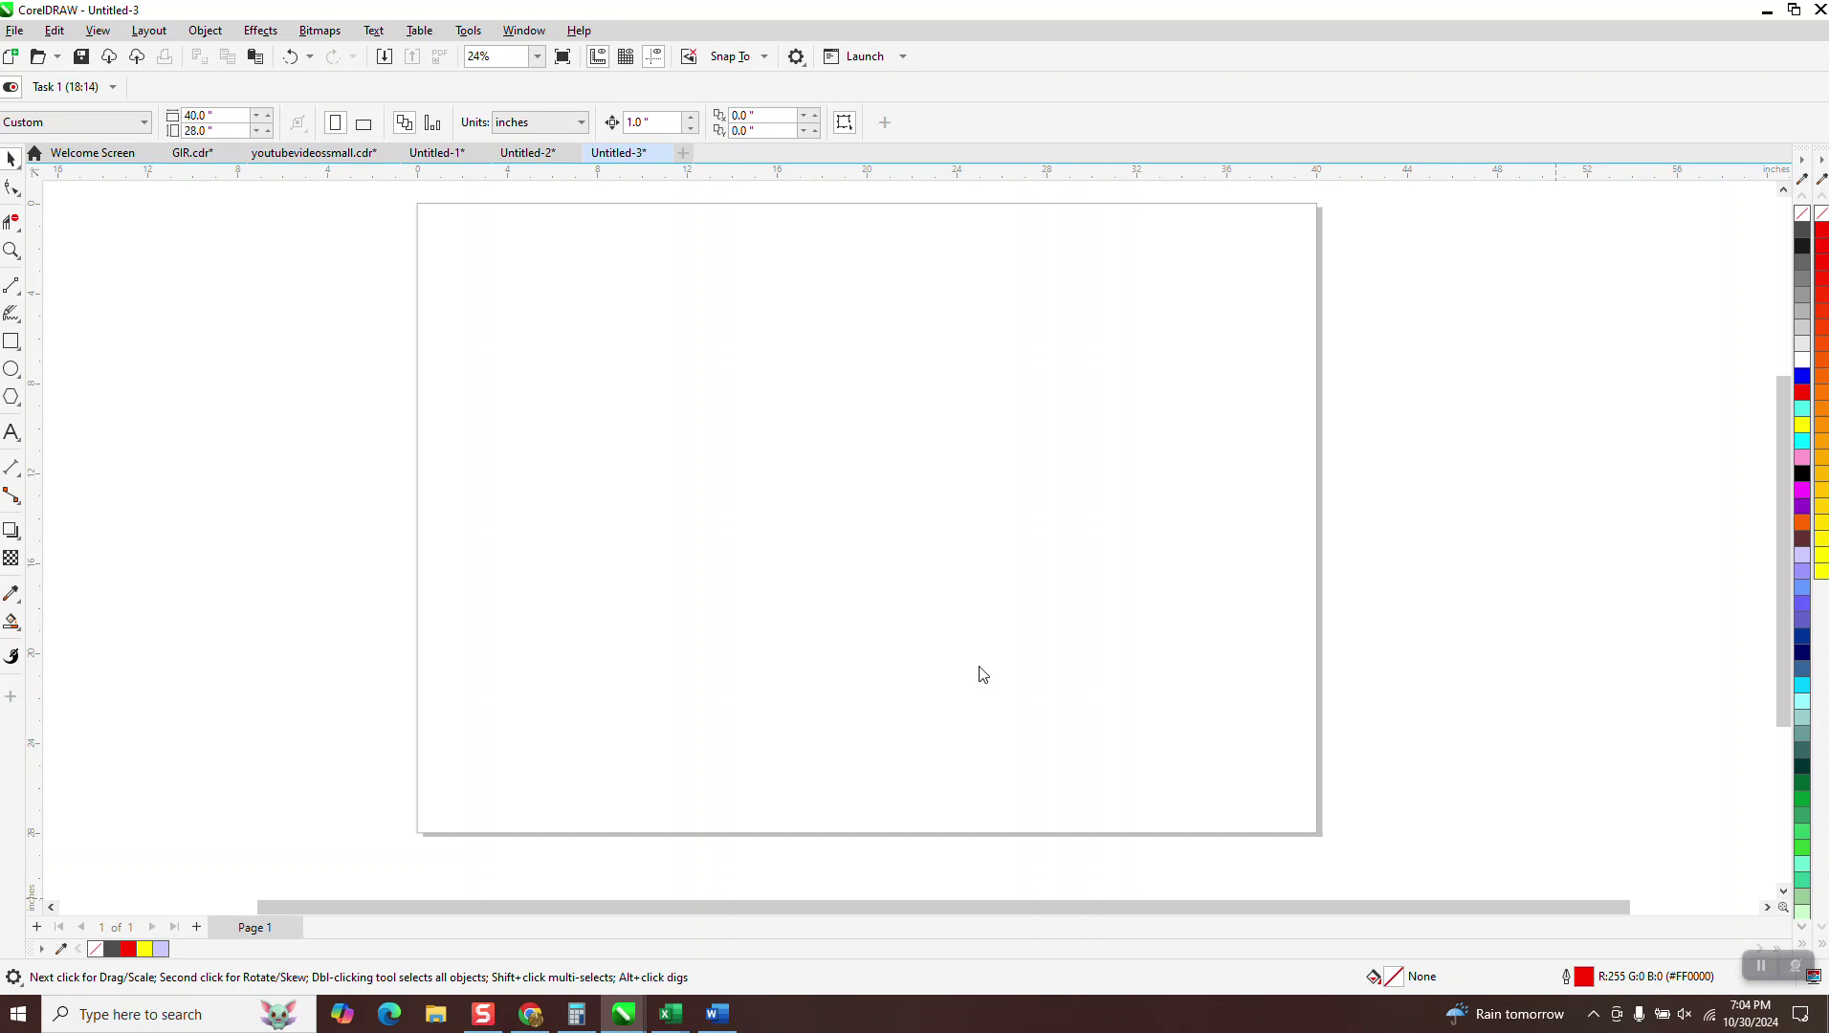
# - Draw a row of five test circles with the default red outline, move the rightmost one aside, and delete them all
pyautogui.click(16, 376)
pyautogui.moveTo(649, 447); pyautogui.dragTo(596, 519)
pyautogui.moveTo(763, 470); pyautogui.dragTo(722, 558)
pyautogui.moveTo(869, 488); pyautogui.dragTo(799, 558)
pyautogui.moveTo(985, 494); pyautogui.dragTo(910, 571)
pyautogui.moveTo(1082, 492); pyautogui.dragTo(985, 590)
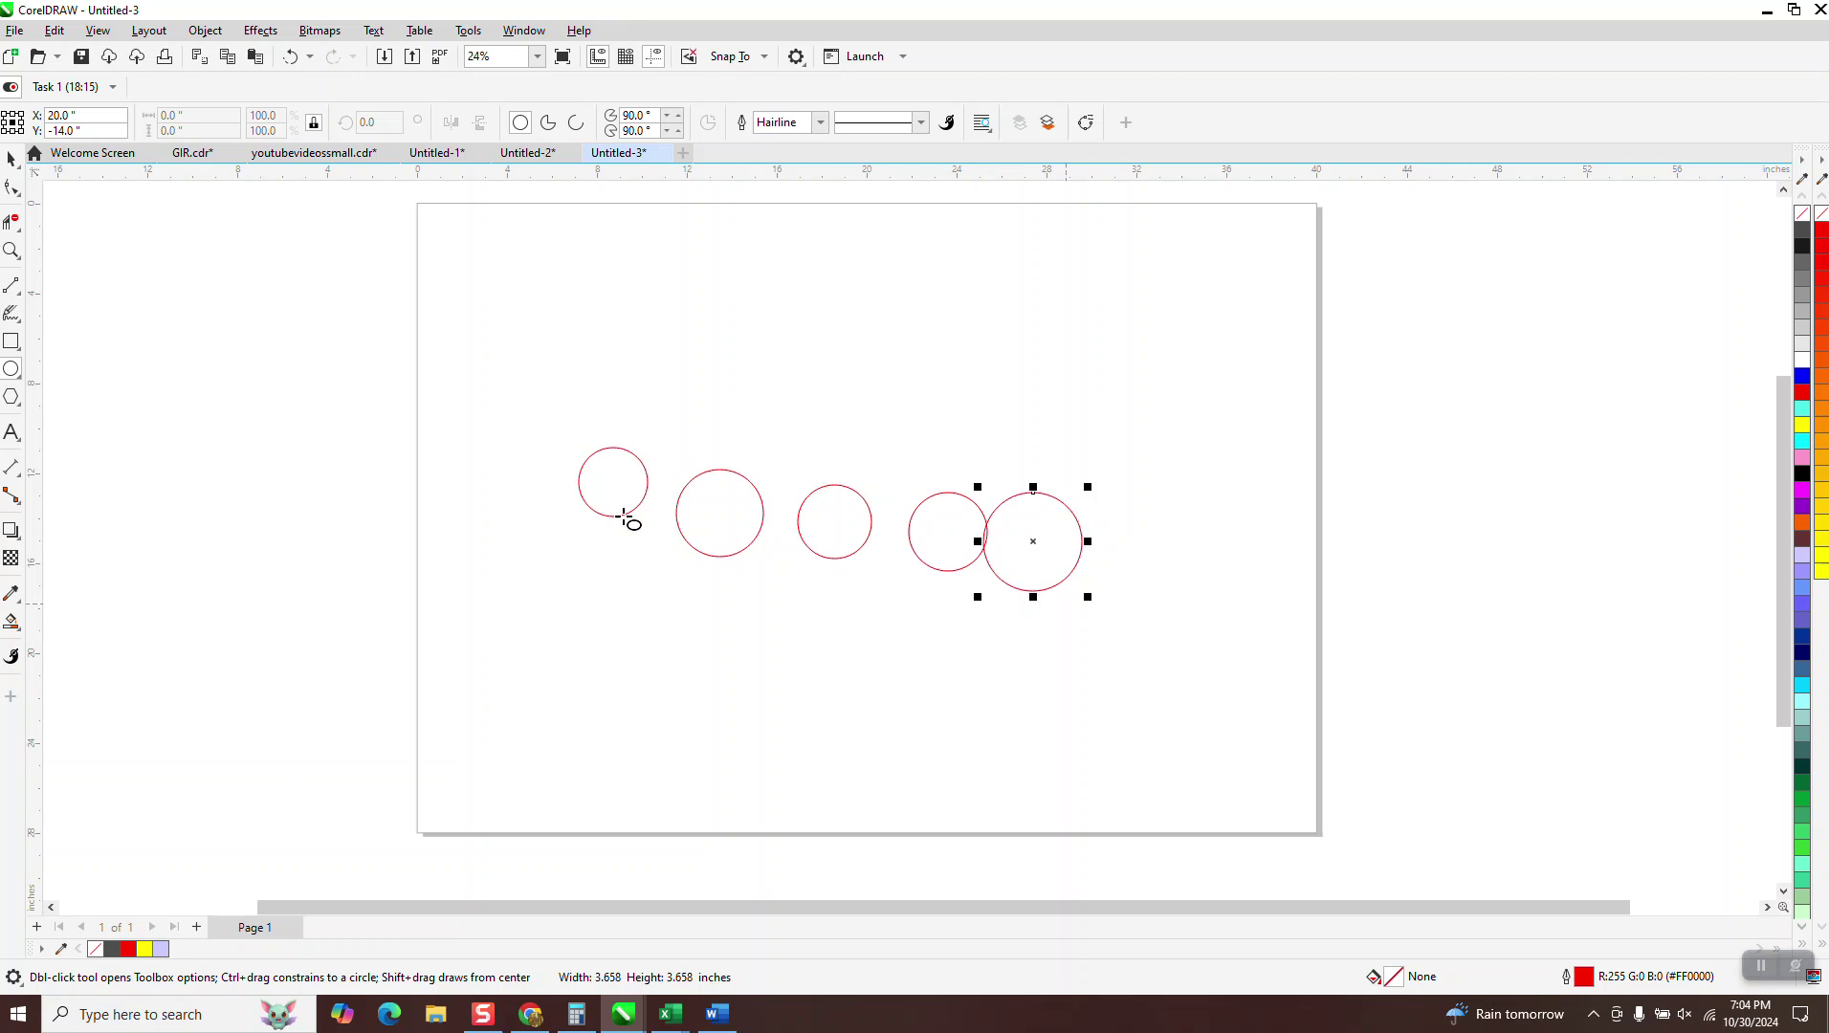
pyautogui.click(12, 159)
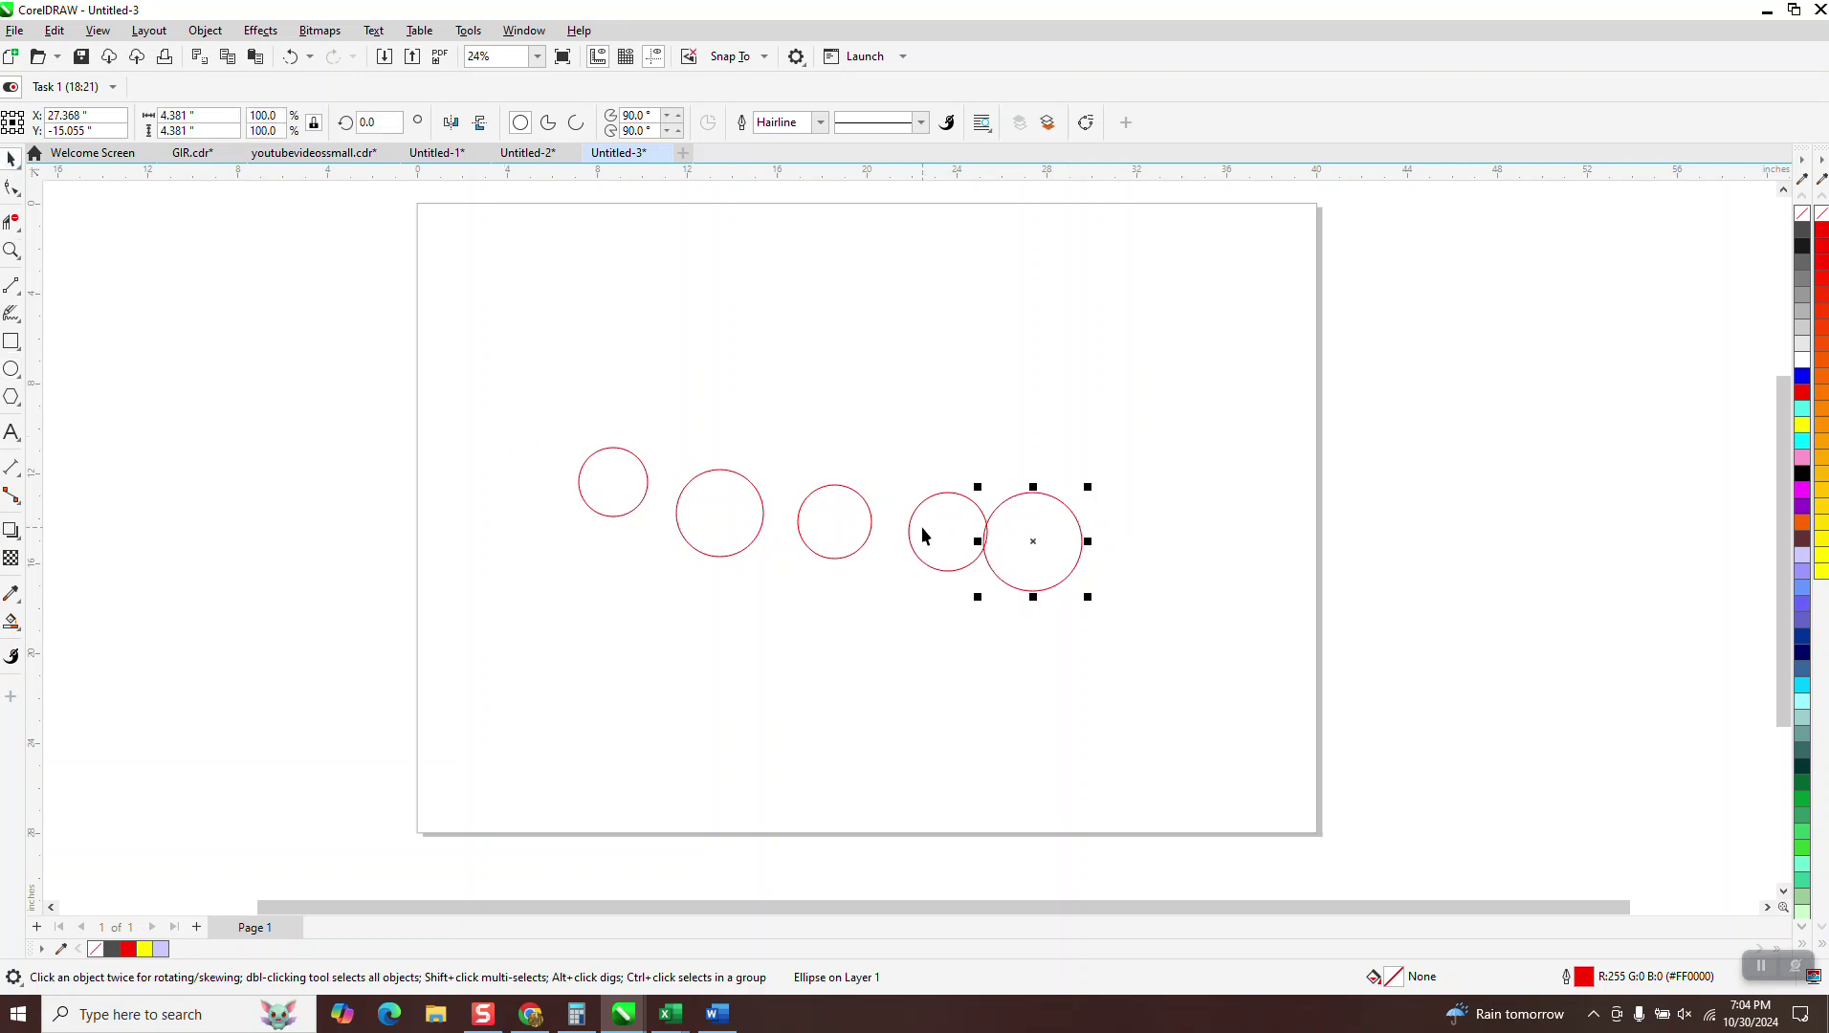
pyautogui.moveTo(1025, 535); pyautogui.dragTo(1066, 529)
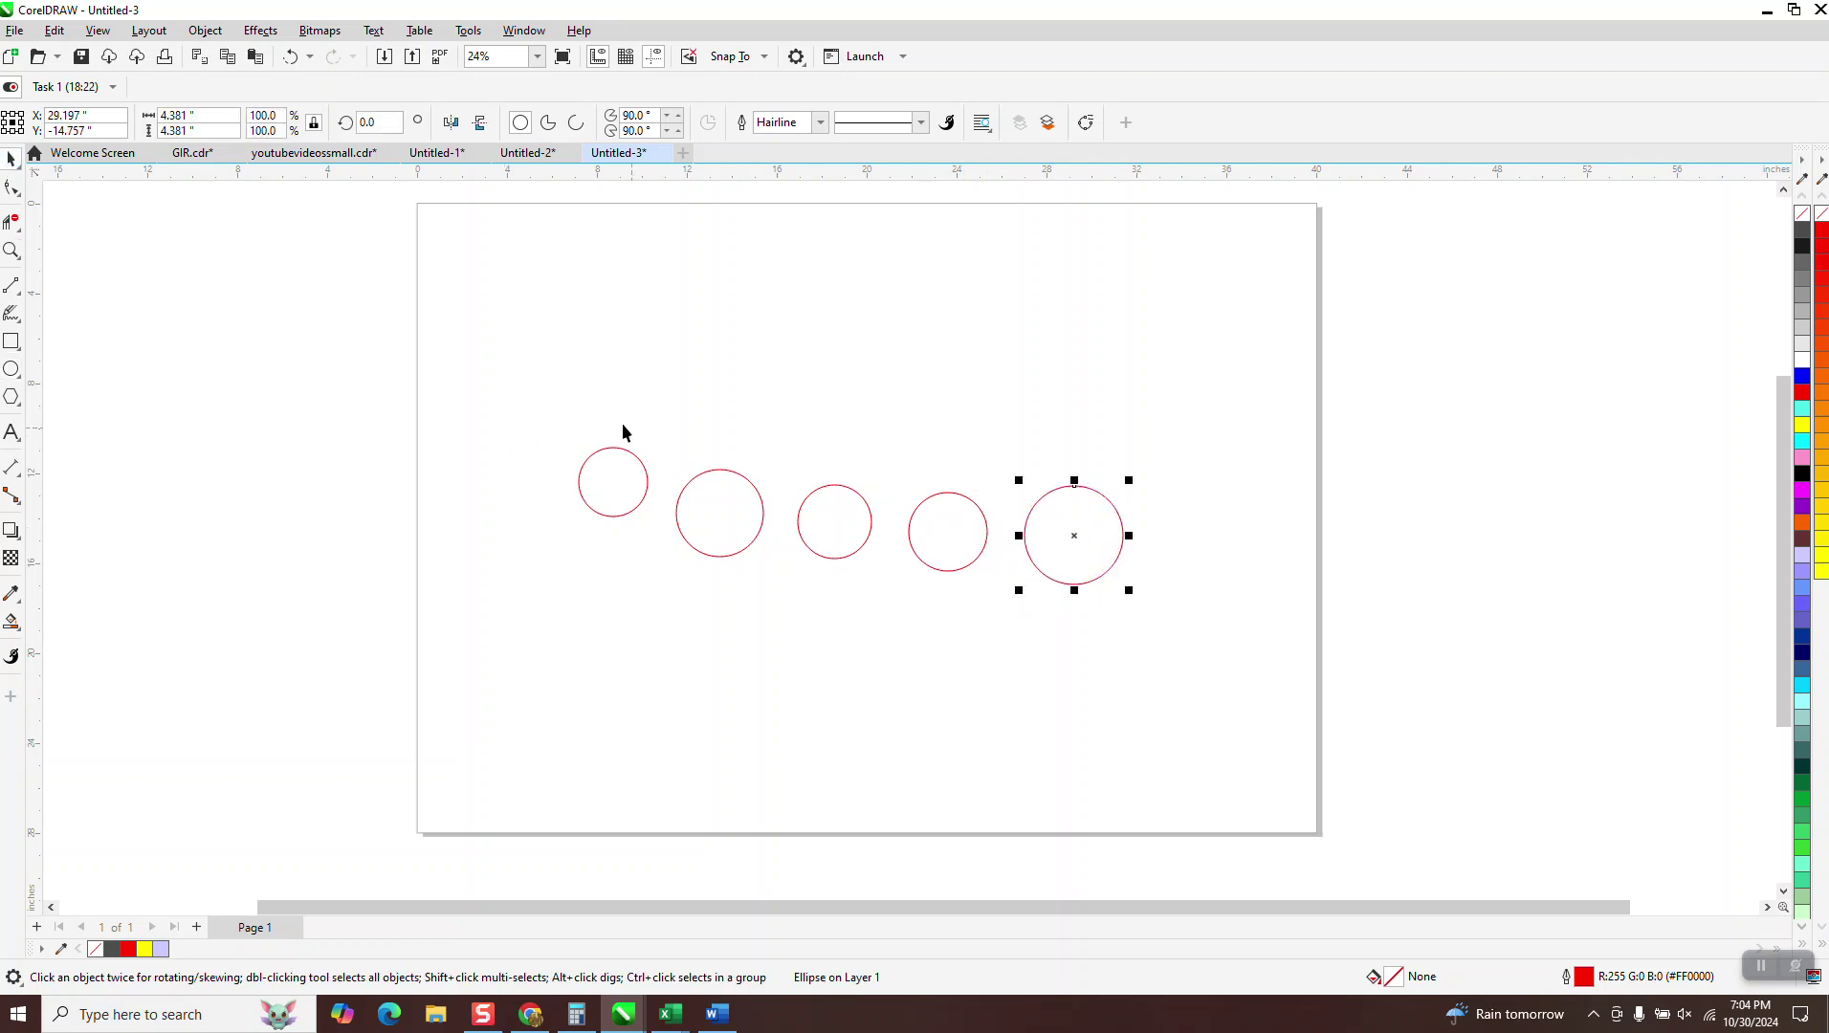
pyautogui.press('Delete')
pyautogui.moveTo(1206, 709); pyautogui.dragTo(1206, 709)
pyautogui.press('Delete')
# - Draw a circle about 9.1 inches wide centered on the page and add a concentric copy scaled to about 87%
pyautogui.click(12, 370)
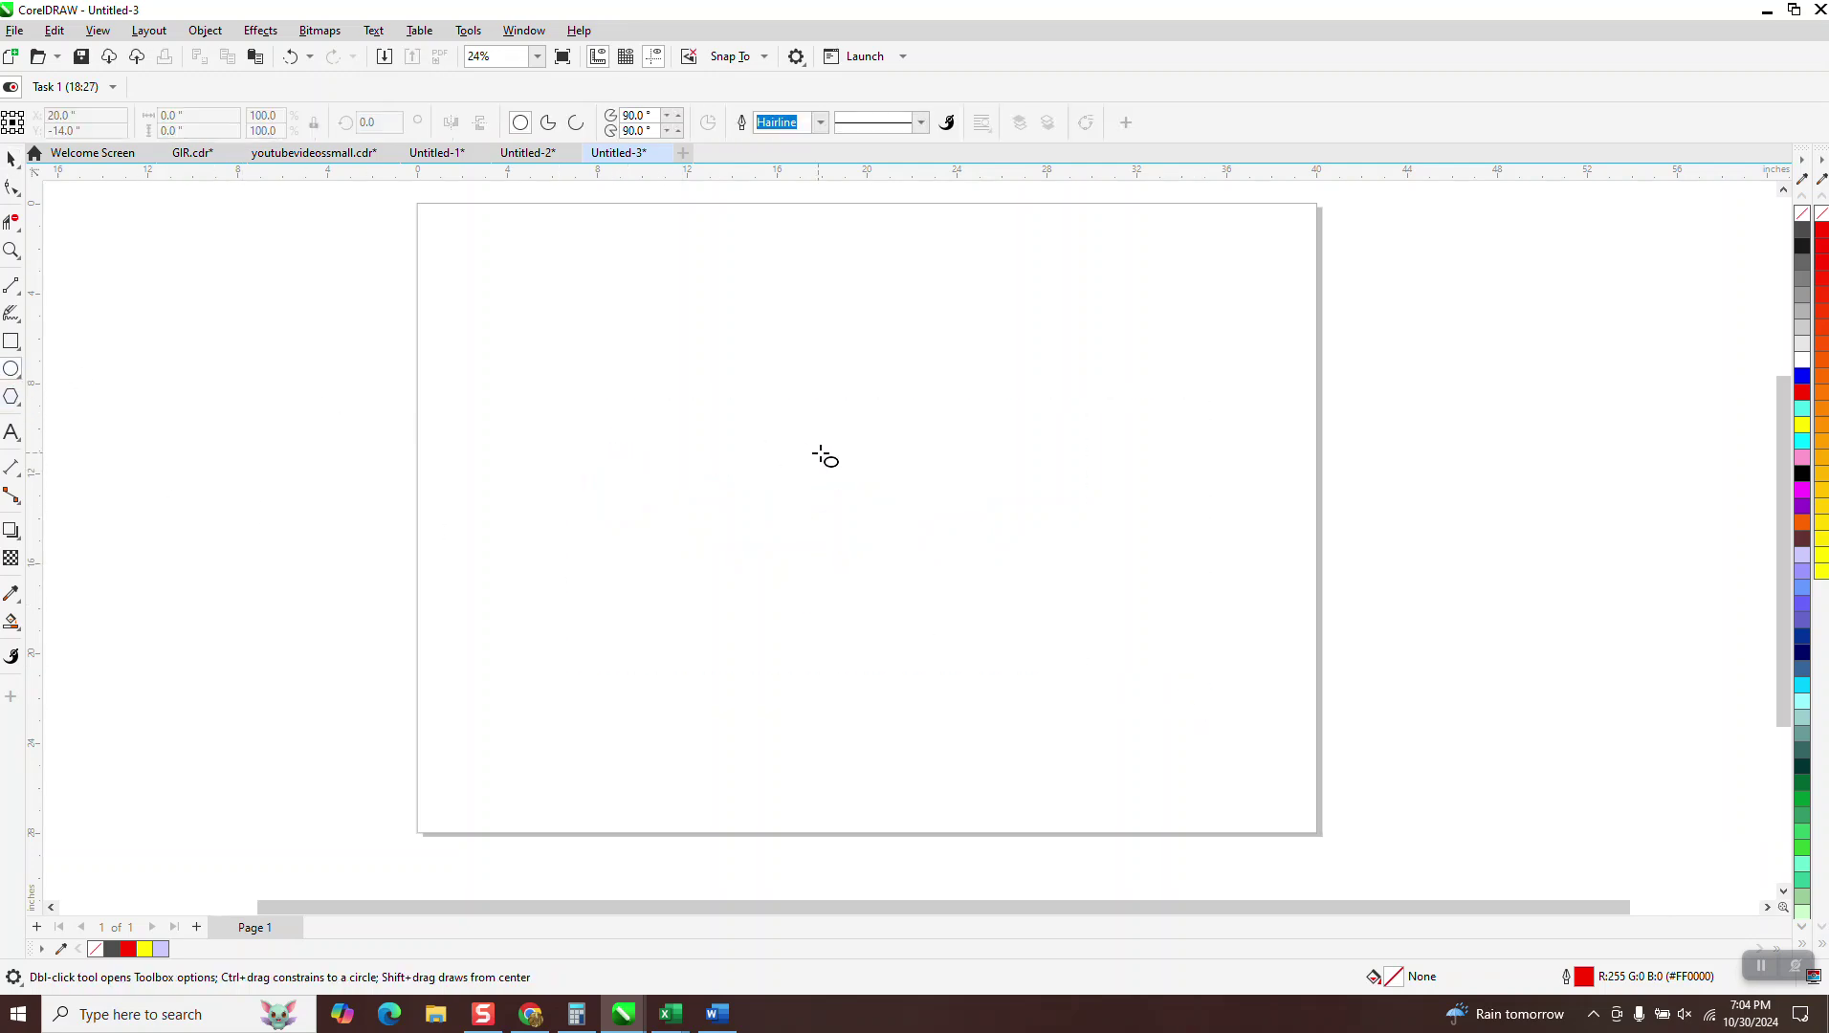
pyautogui.moveTo(979, 415); pyautogui.dragTo(823, 624)
pyautogui.press('p')
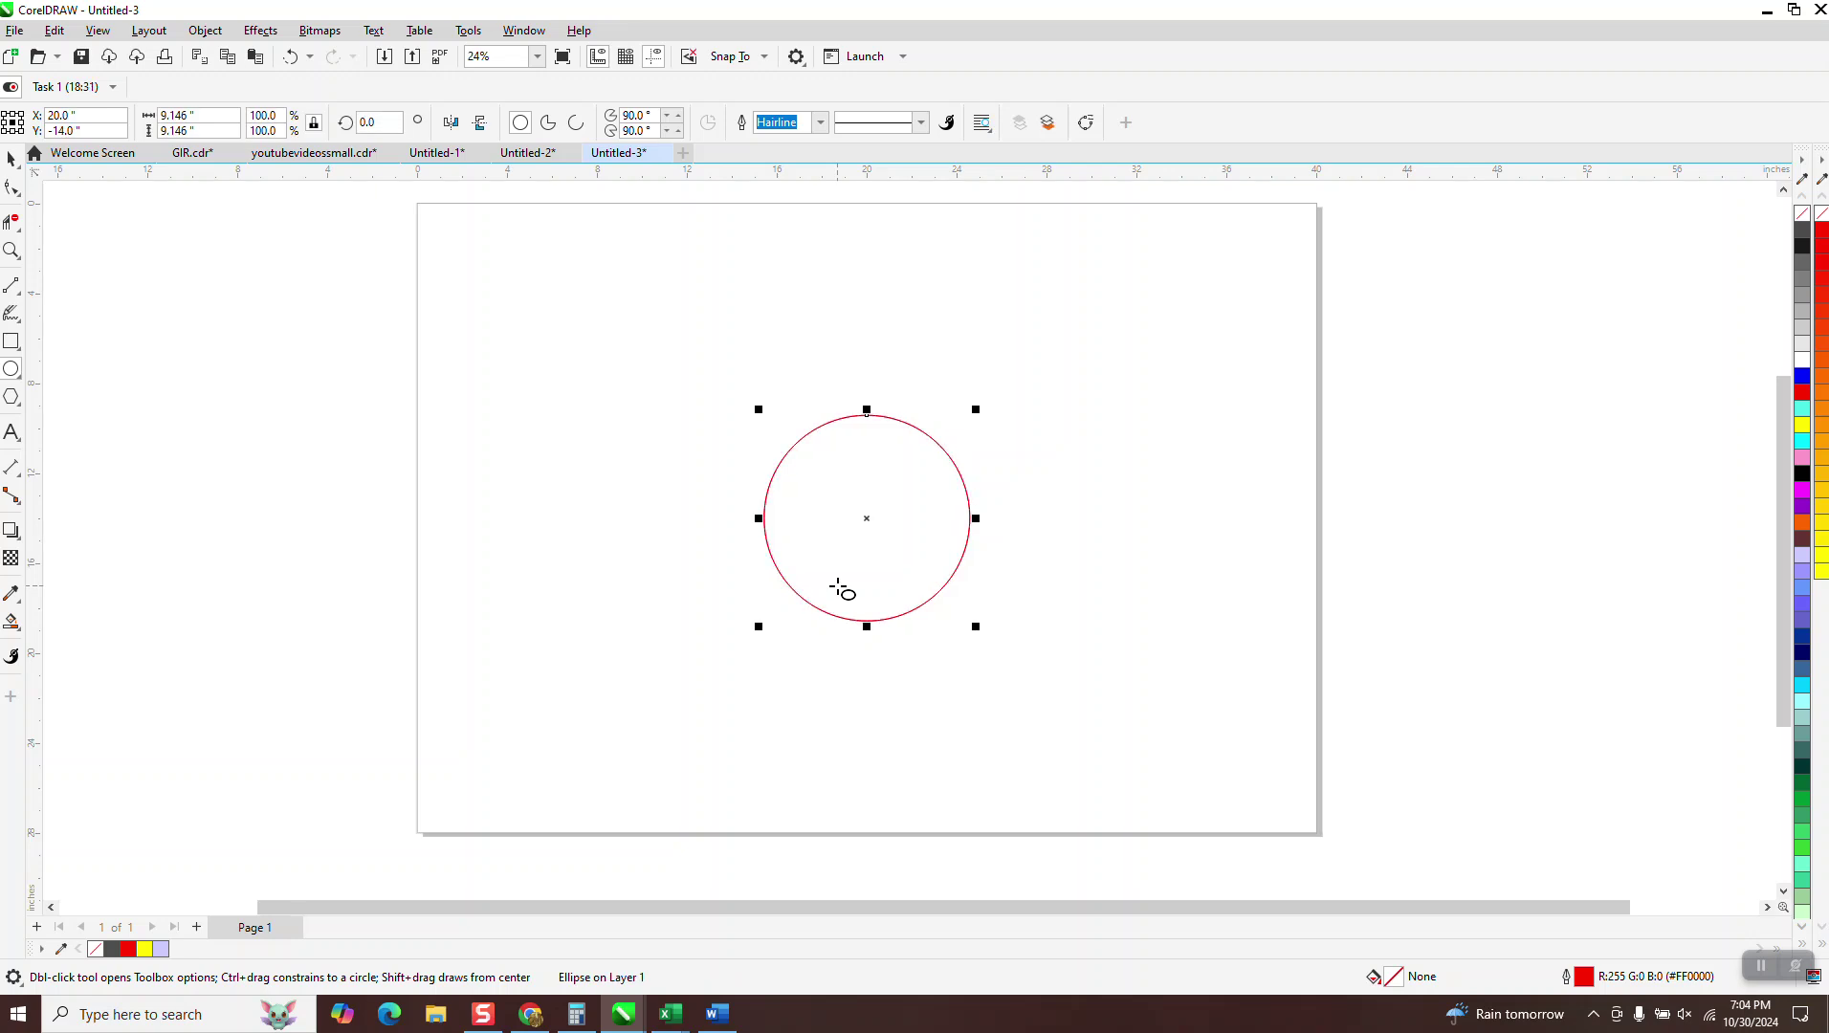
pyautogui.moveTo(980, 411); pyautogui.dragTo(969, 417)
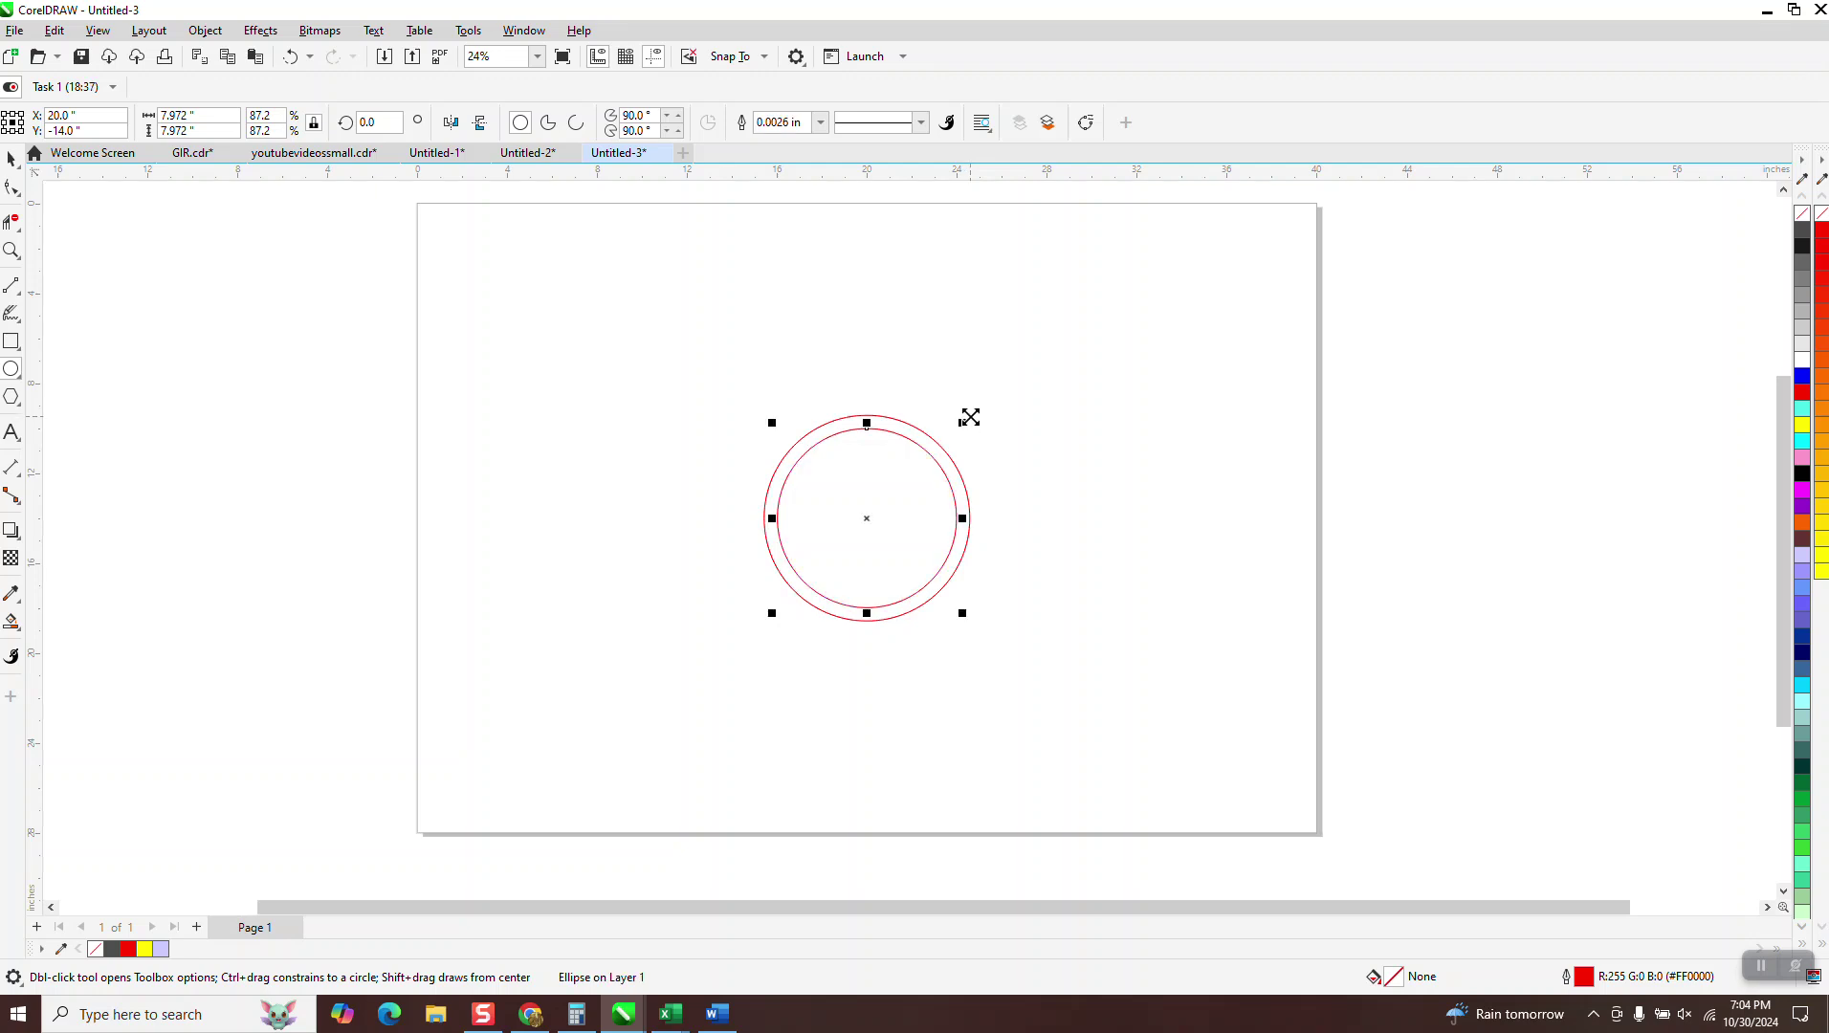
# - Repeat the scaled duplication four more times so the smaller circles nest concentrically inside one another
pyautogui.hotkey('ctrl', 'r')
pyautogui.hotkey('ctrl', 'r')
pyautogui.hotkey('ctrl', 'r')
pyautogui.hotkey('ctrl', 'r')
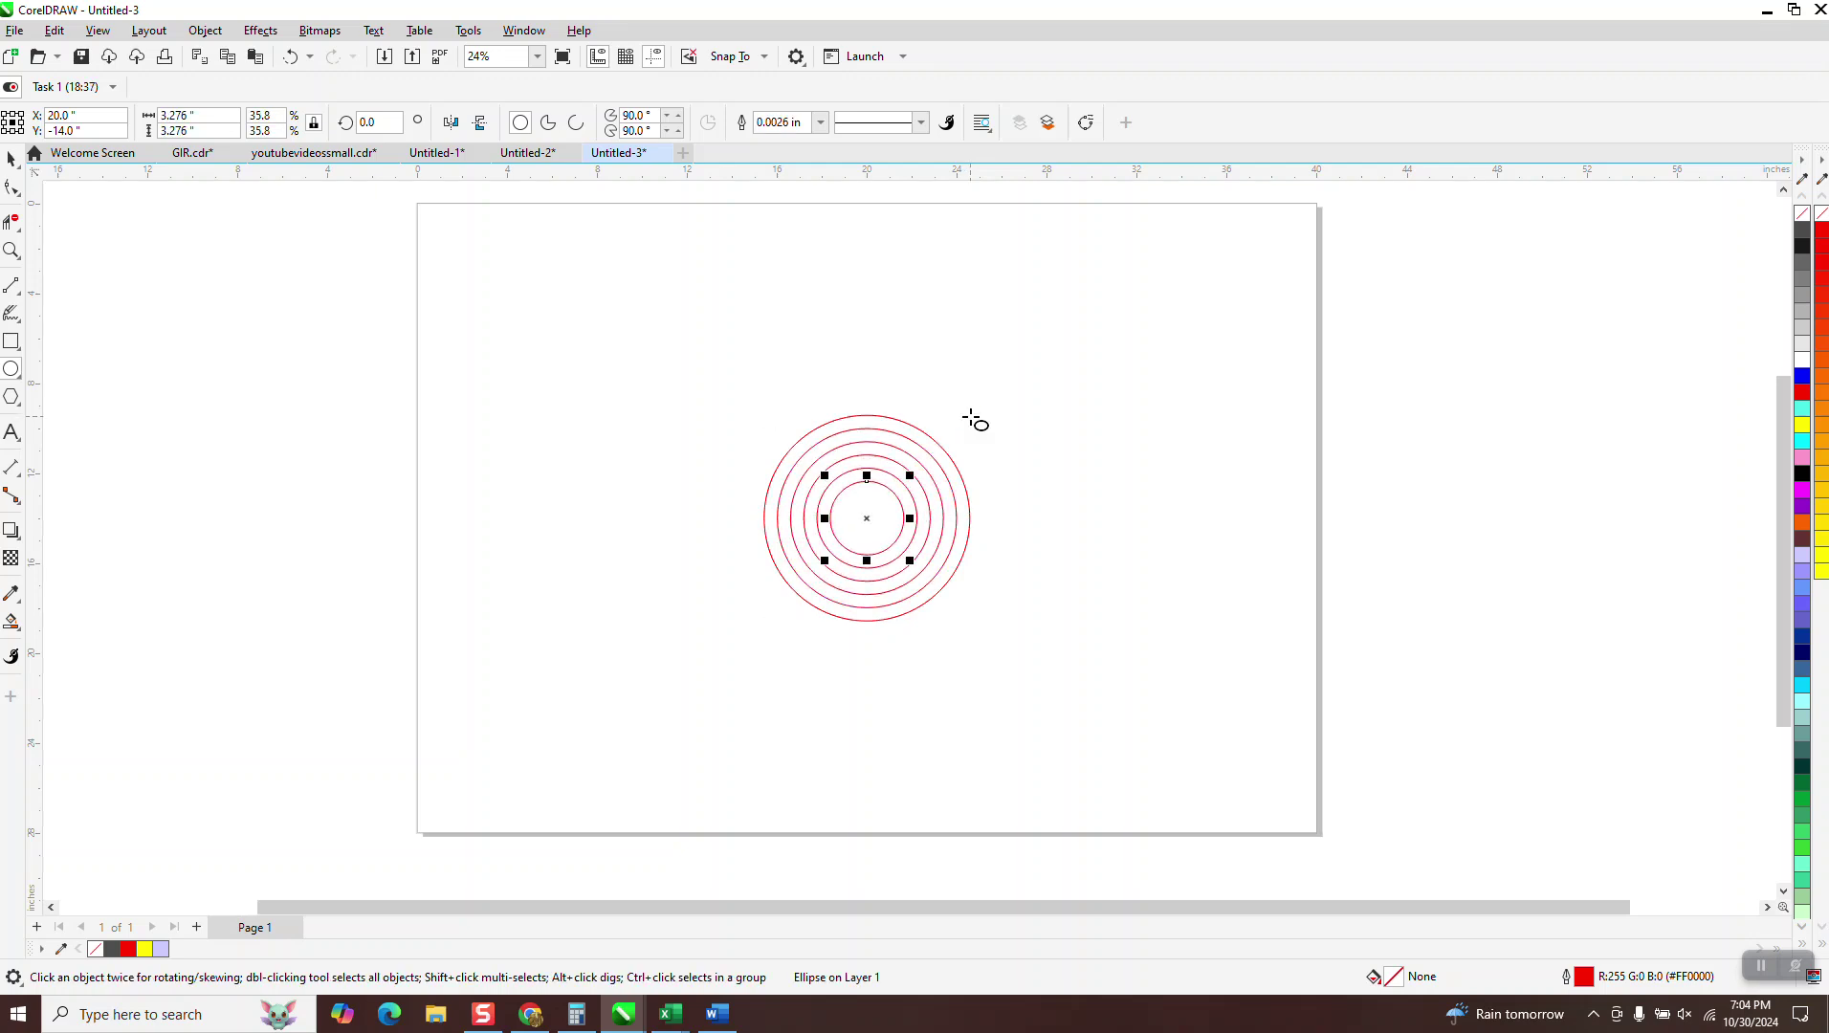
# - Try filling the outermost circle with orange from the custom palette, and undo the fill
pyautogui.click(11, 250)
pyautogui.moveTo(756, 411); pyautogui.dragTo(1144, 645)
pyautogui.click(13, 160)
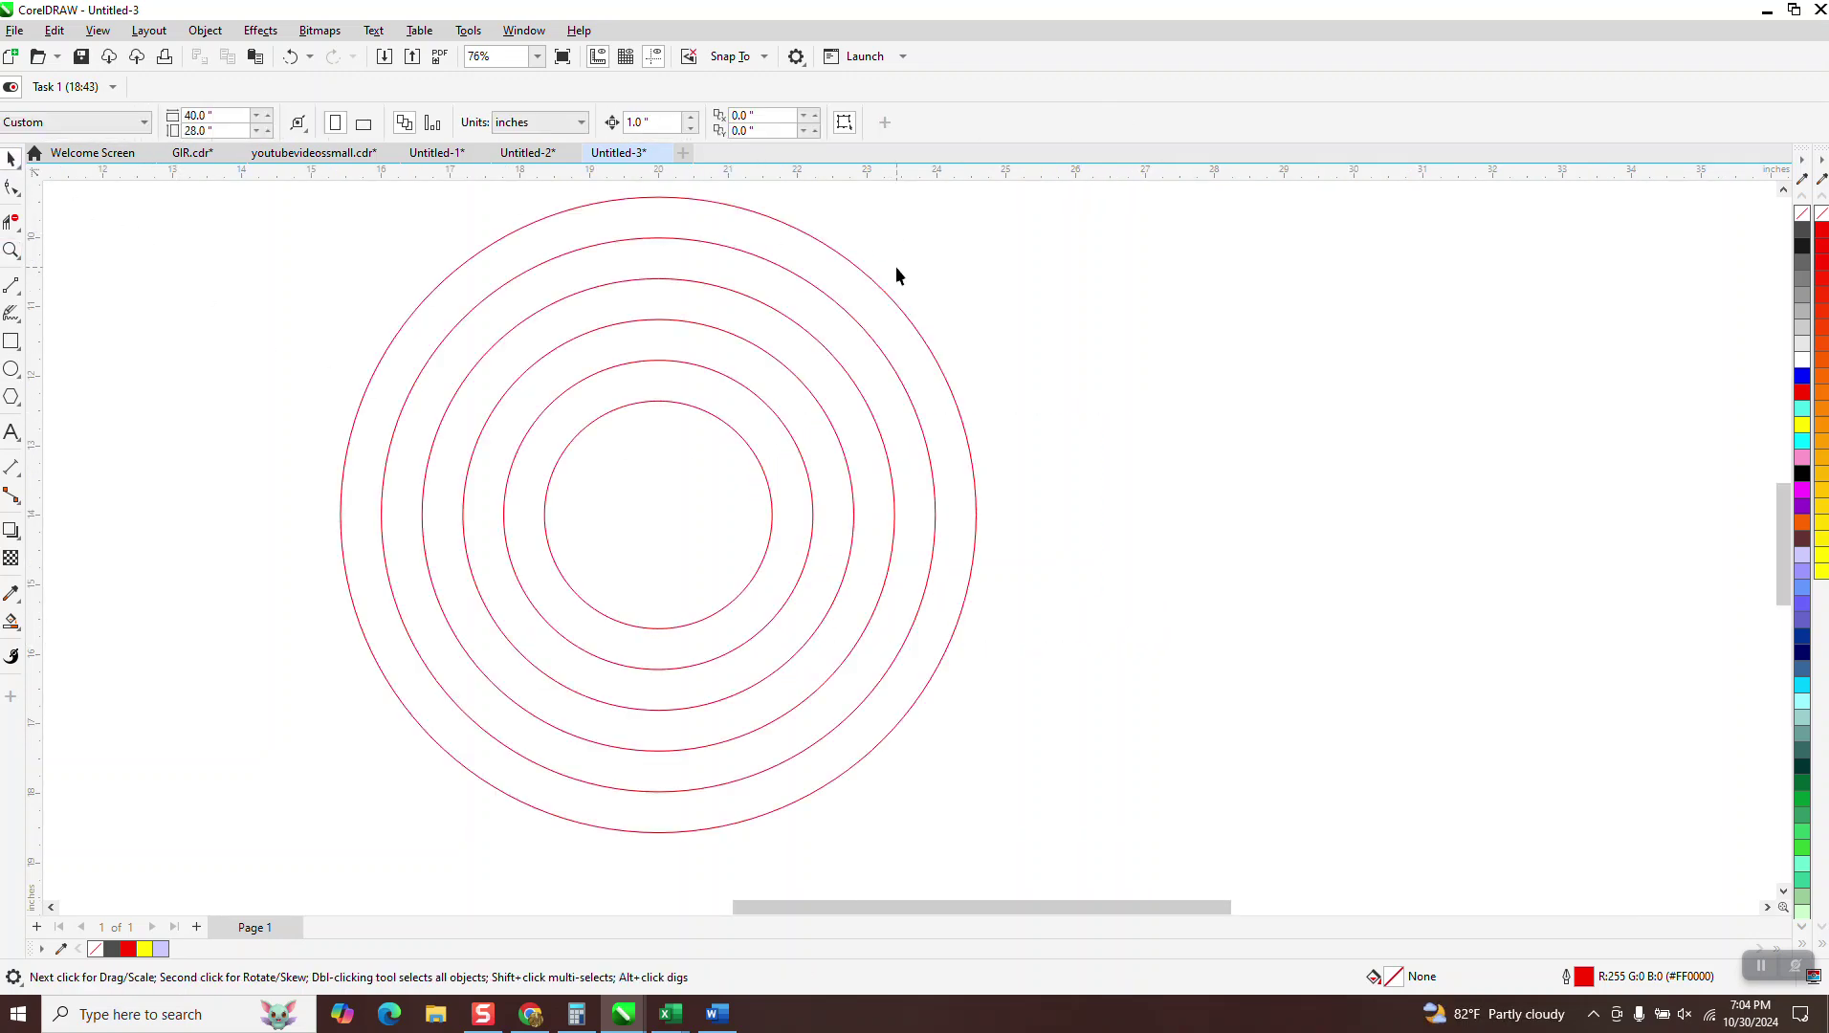
pyautogui.click(876, 297)
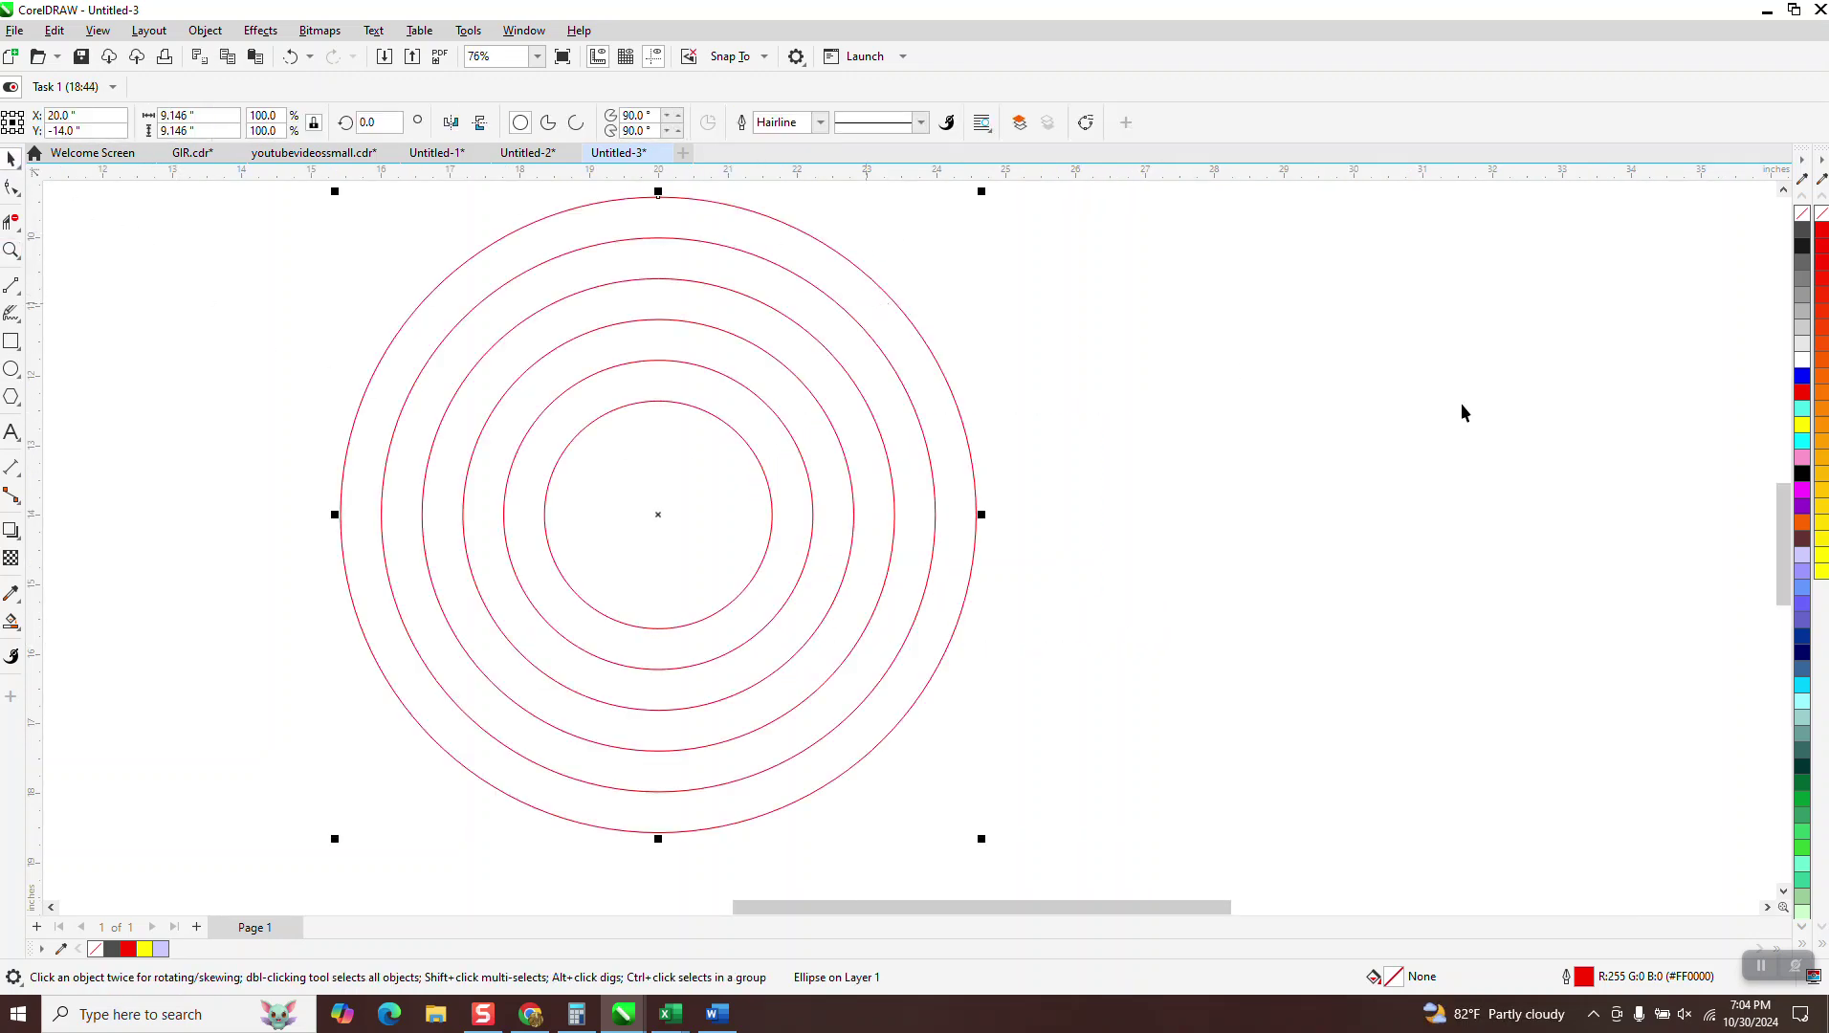
pyautogui.click(1822, 435)
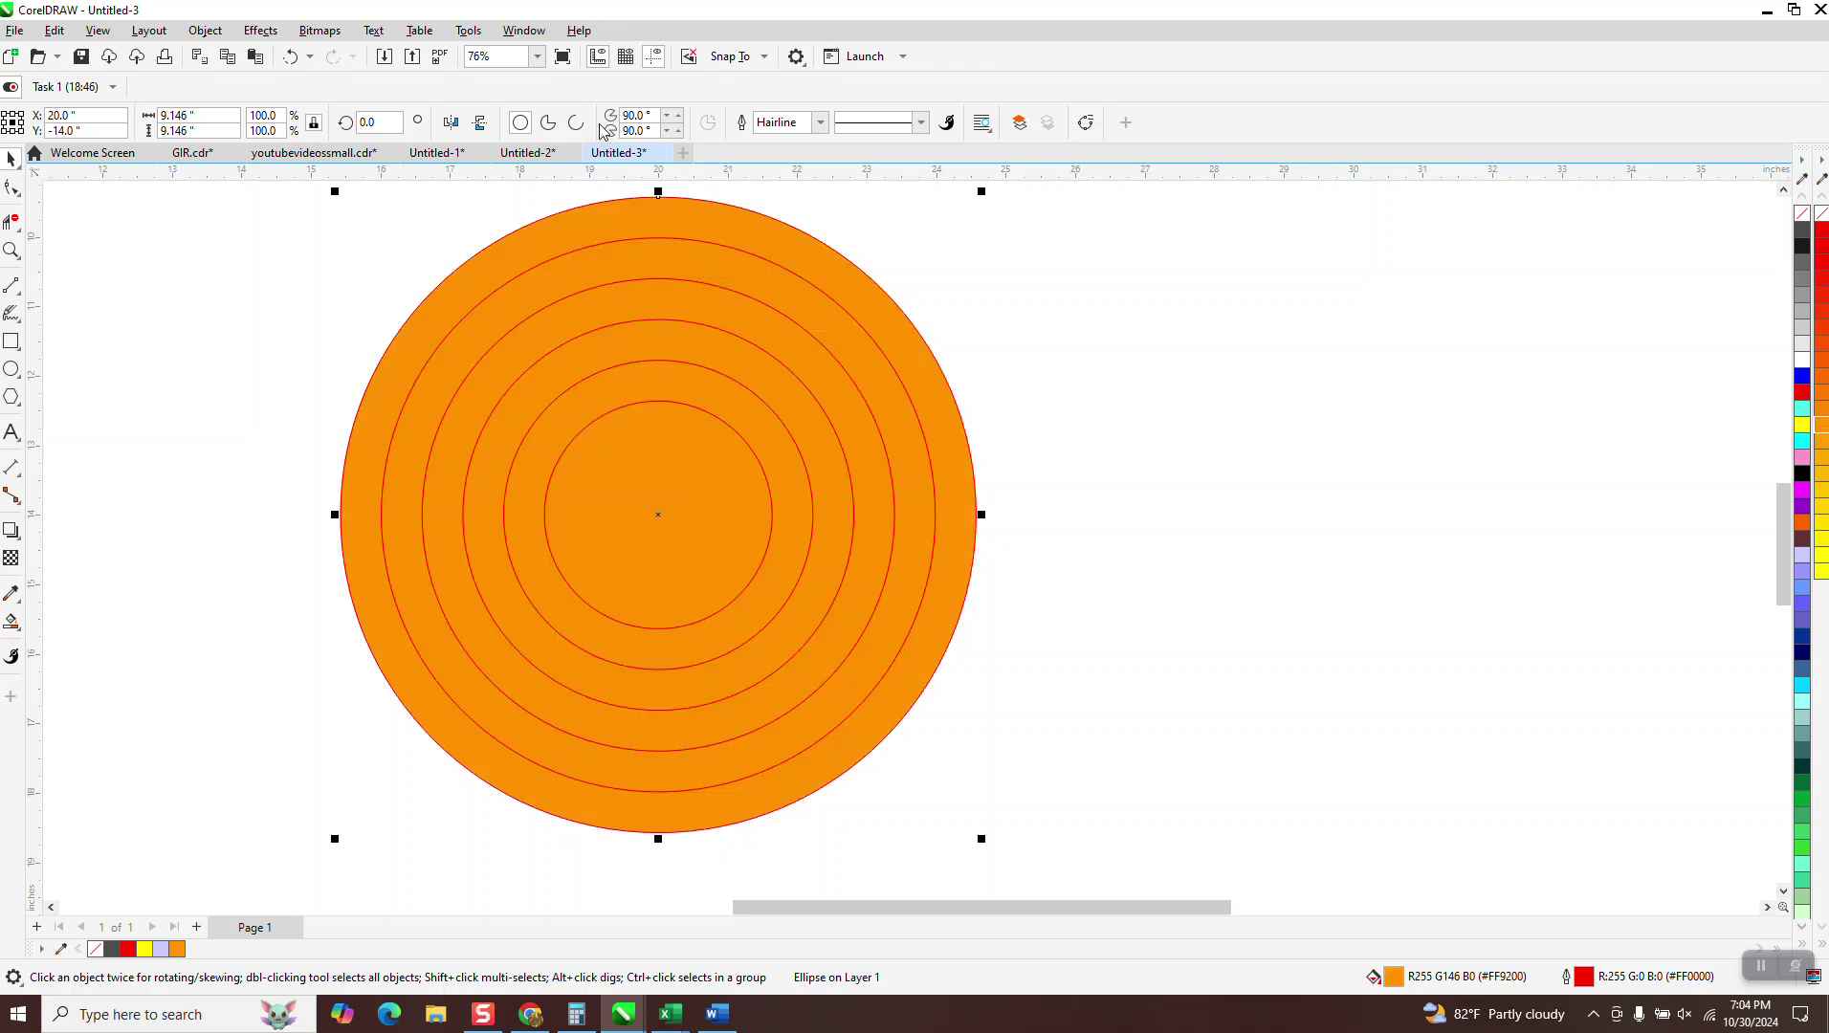
pyautogui.click(290, 58)
# - Select all six concentric circles and align them along their bottom edges
pyautogui.scroll(-3, 711, 421)
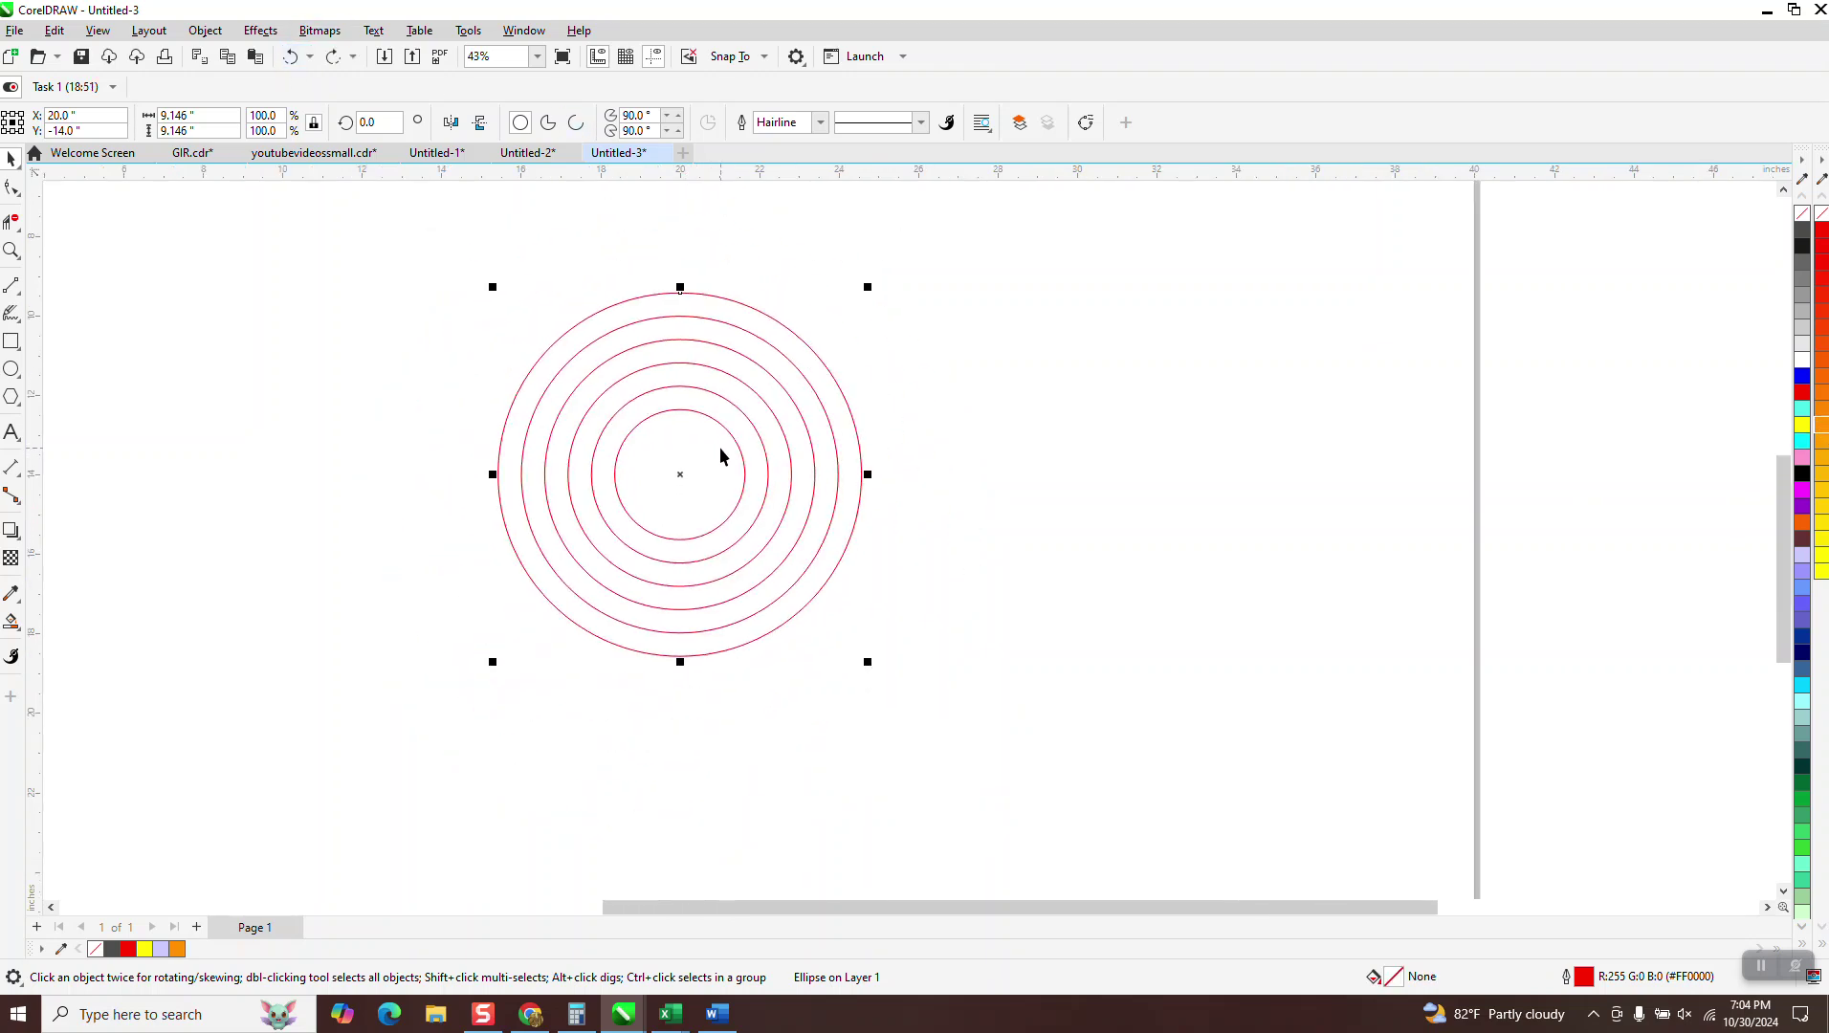
pyautogui.moveTo(446, 267)
pyautogui.mouseDown()
pyautogui.moveTo(859, 646)
pyautogui.moveTo(1057, 741)
pyautogui.mouseUp()
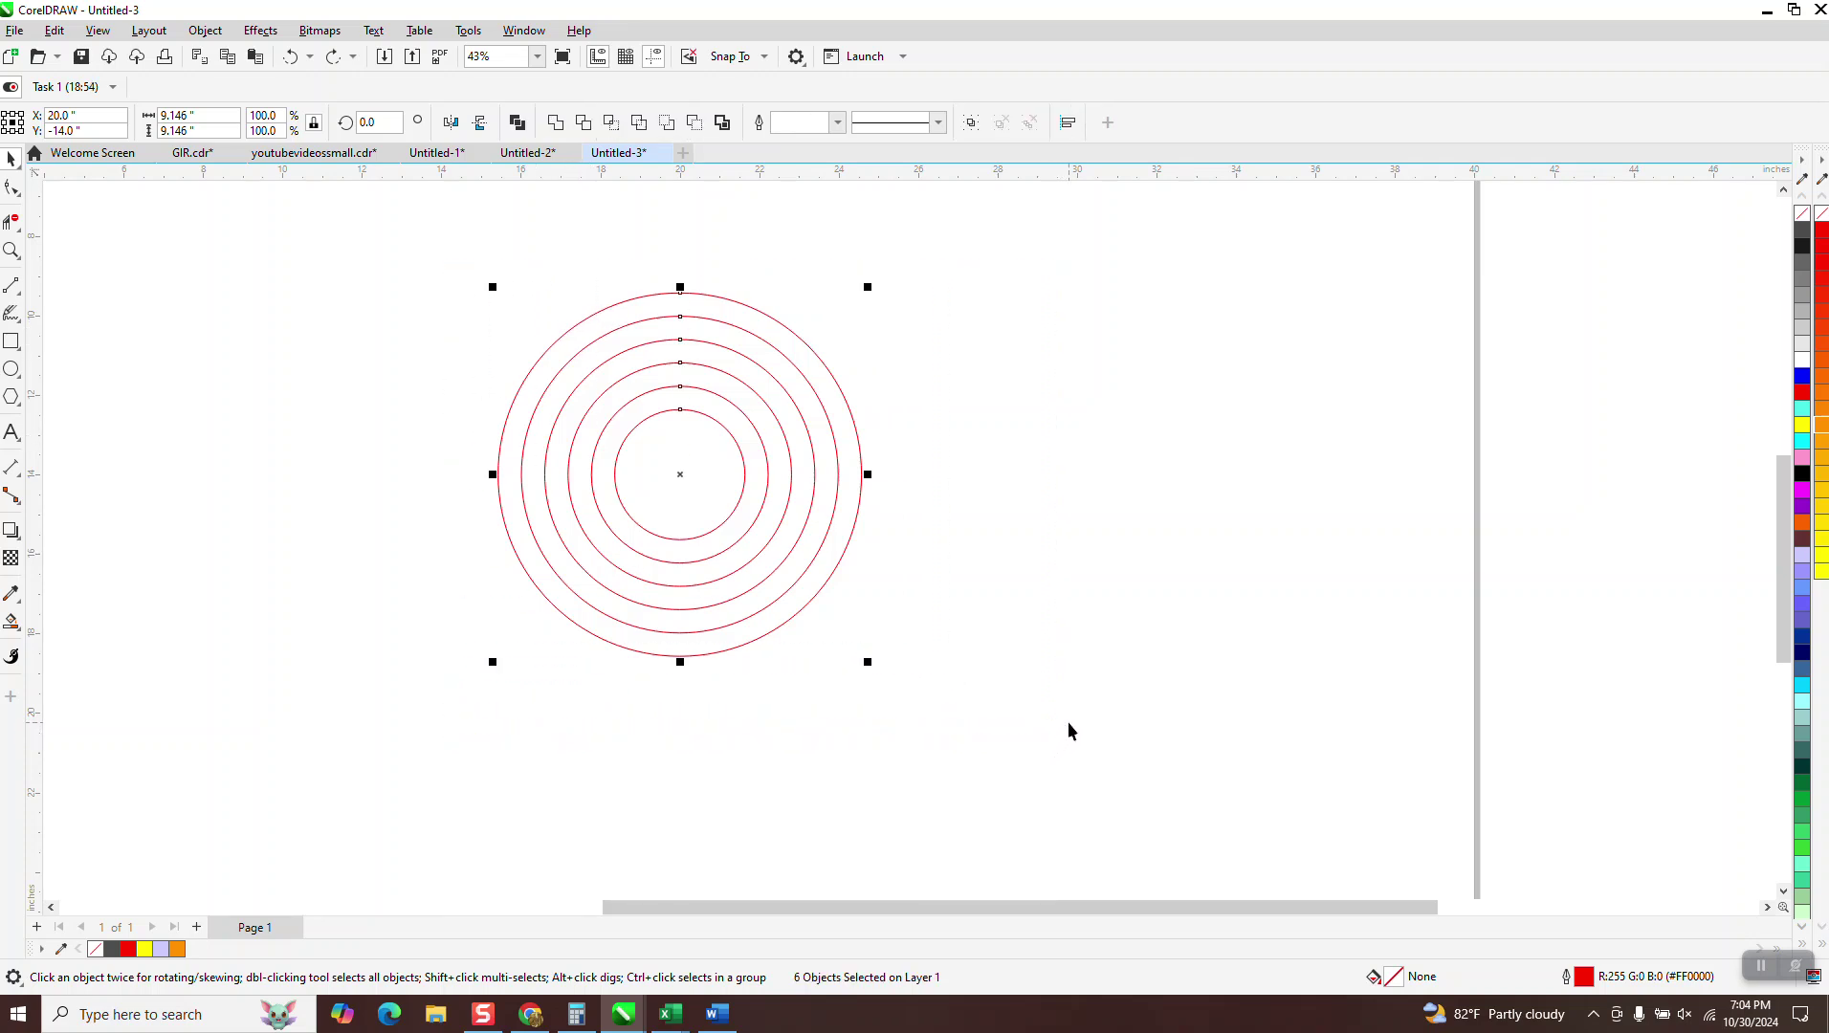
pyautogui.press('b')
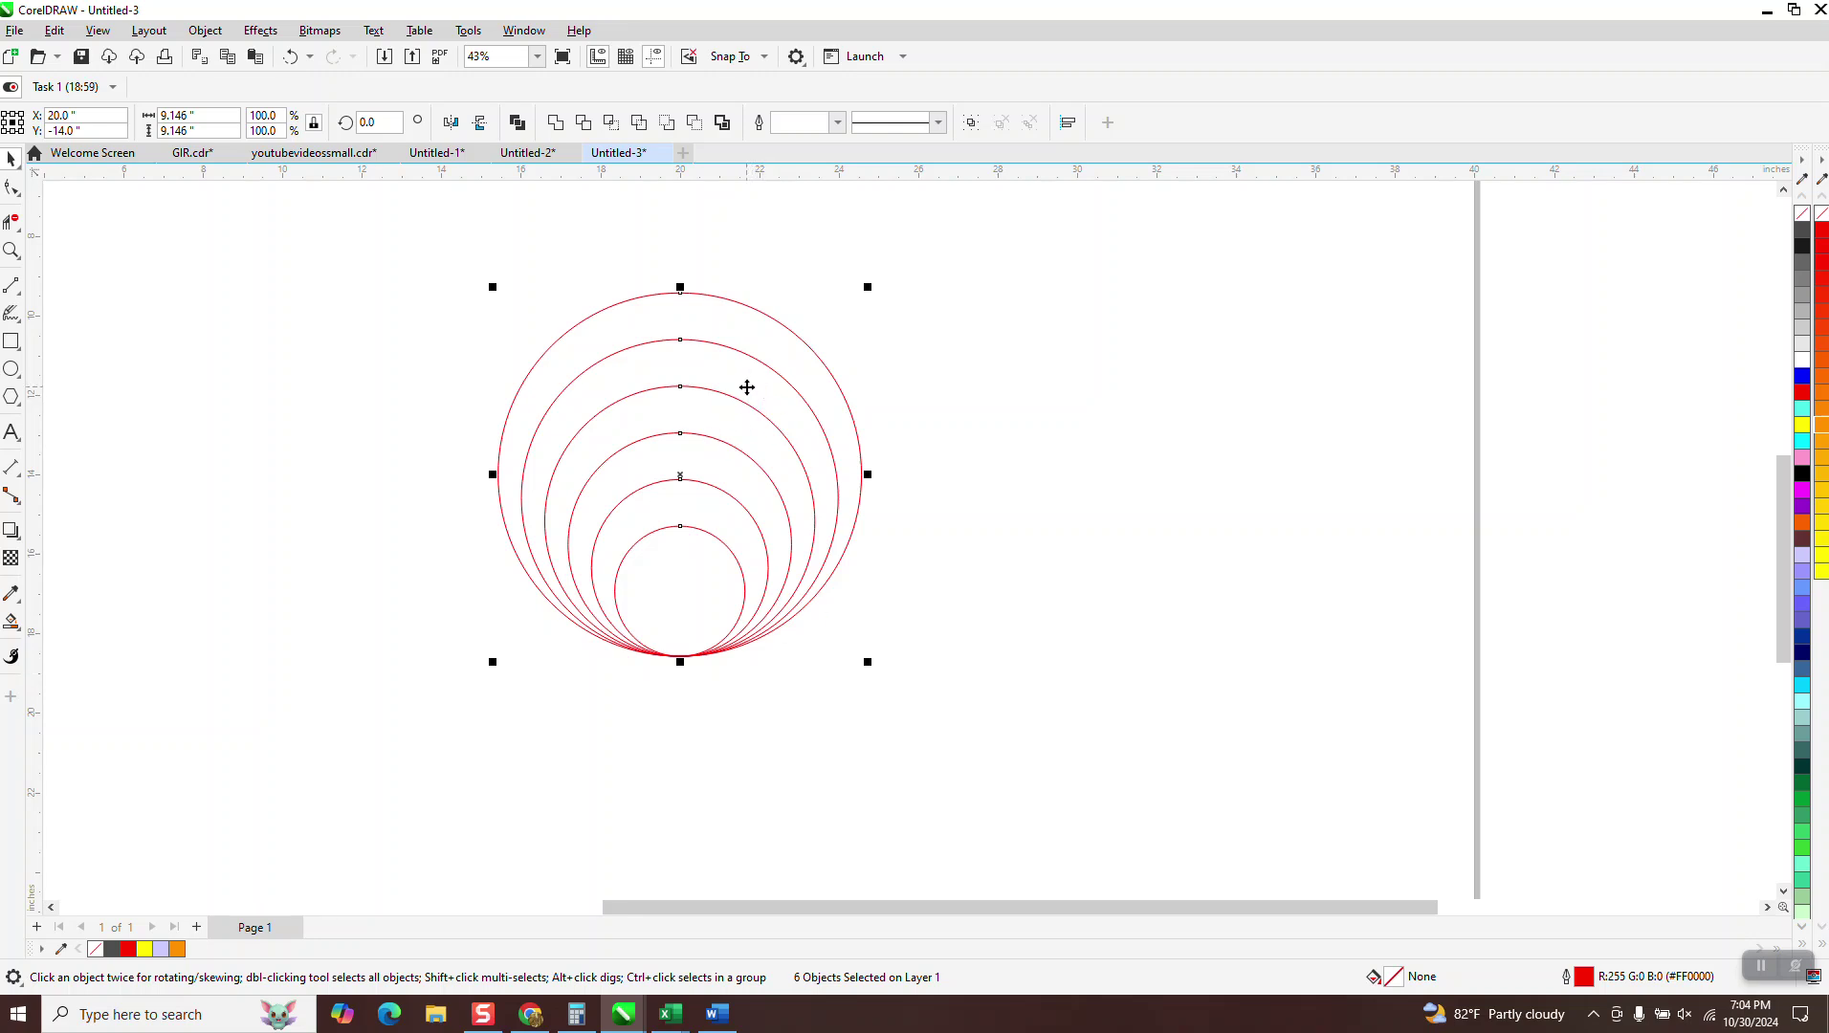
# - Use Smart Fill on each enclosed region between the circles and on the innermost circle, with the near-black fill color
pyautogui.click(19, 629)
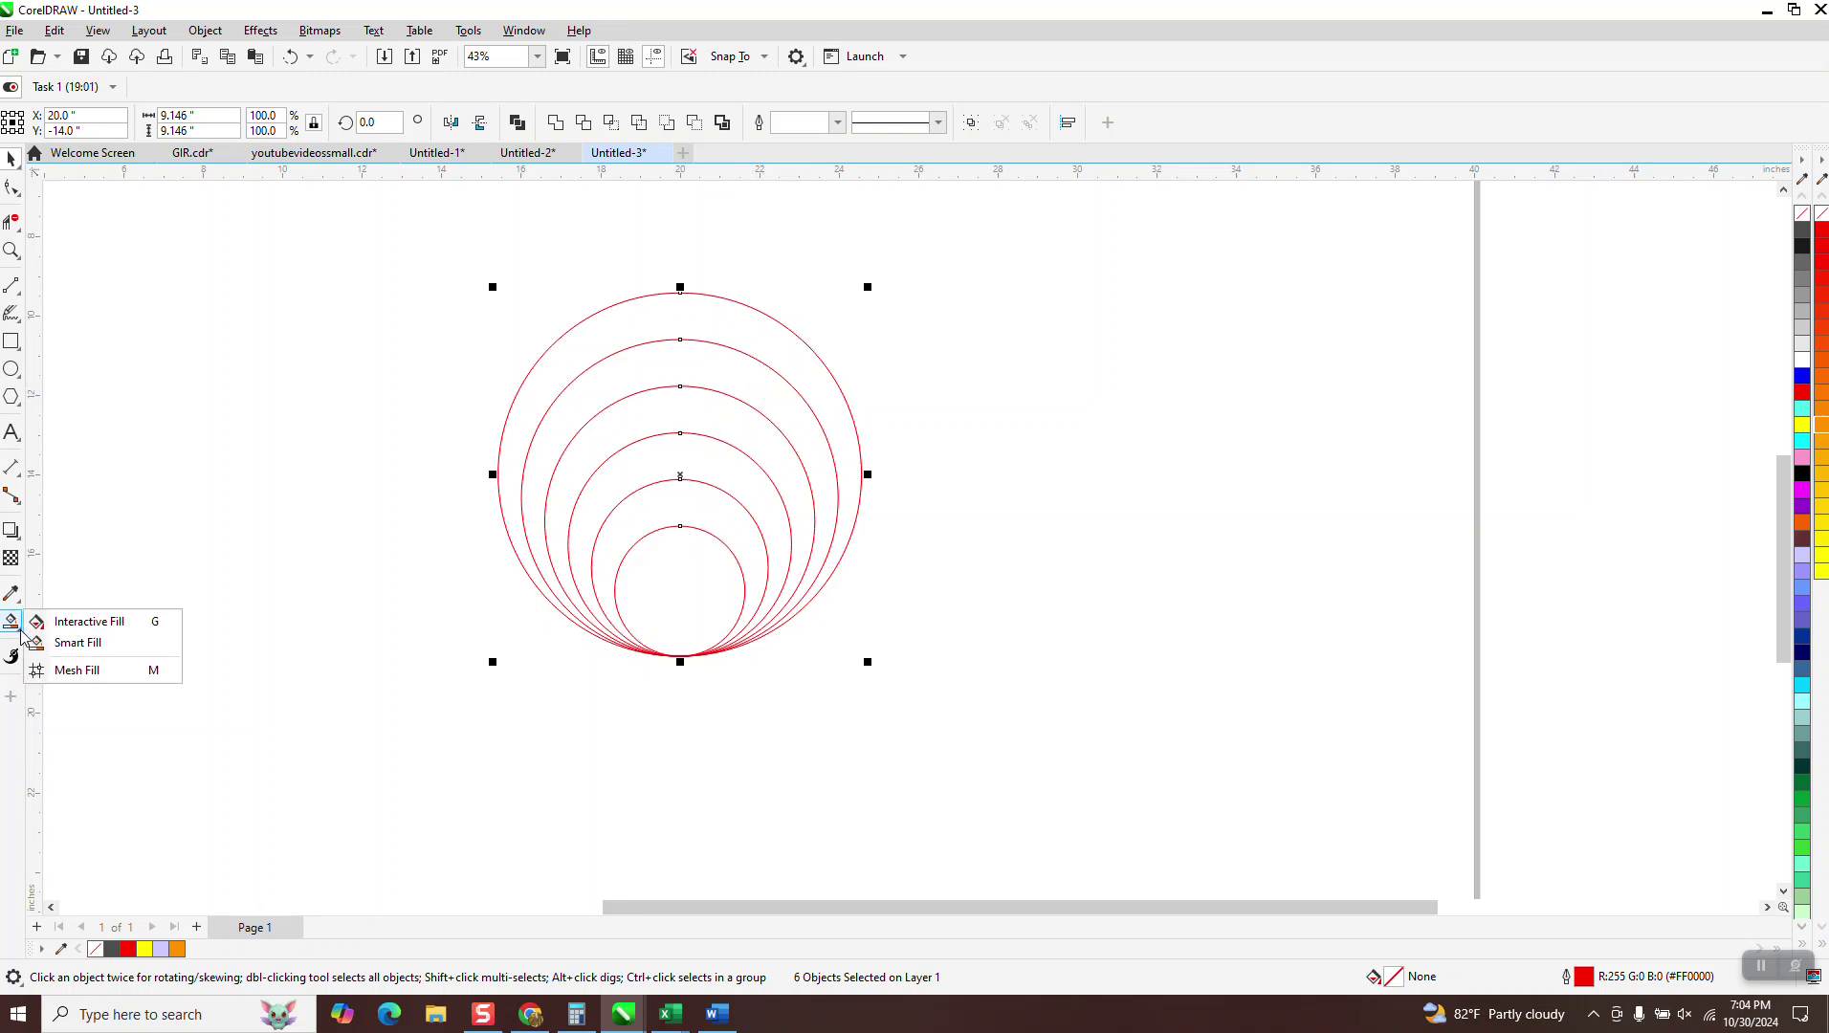
pyautogui.click(59, 643)
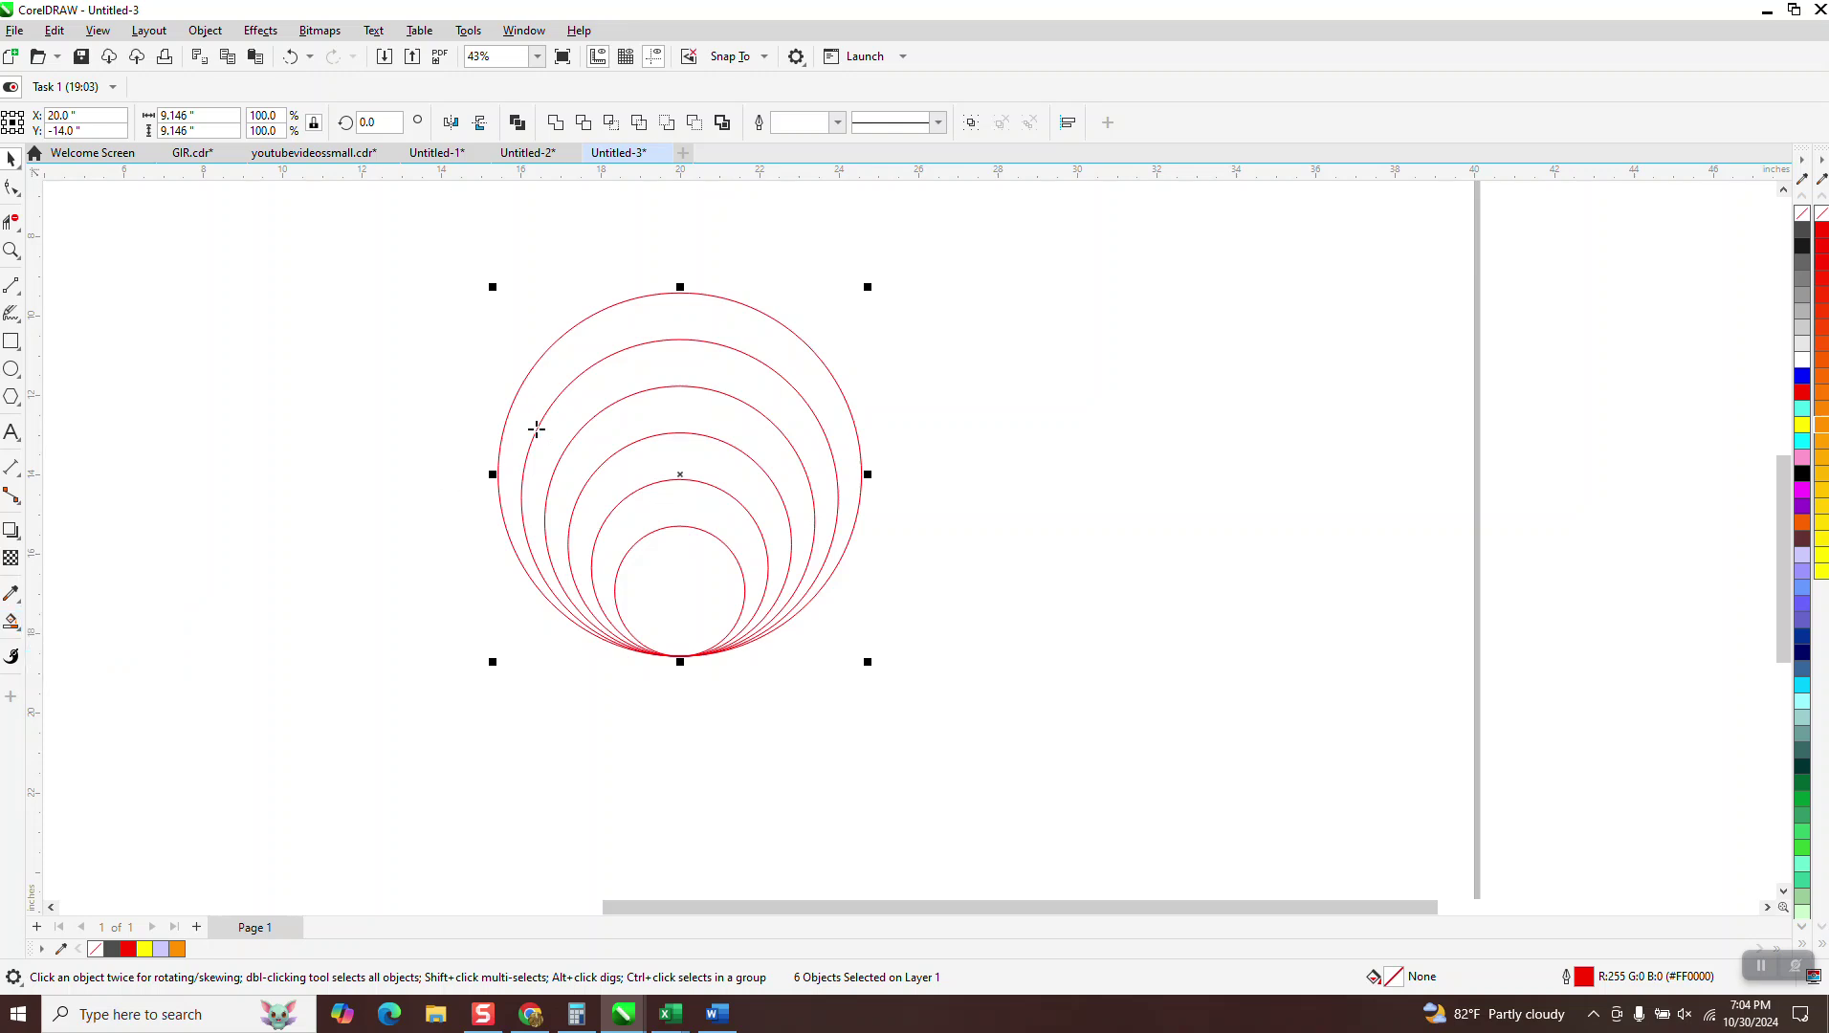
pyautogui.click(660, 325)
pyautogui.click(667, 375)
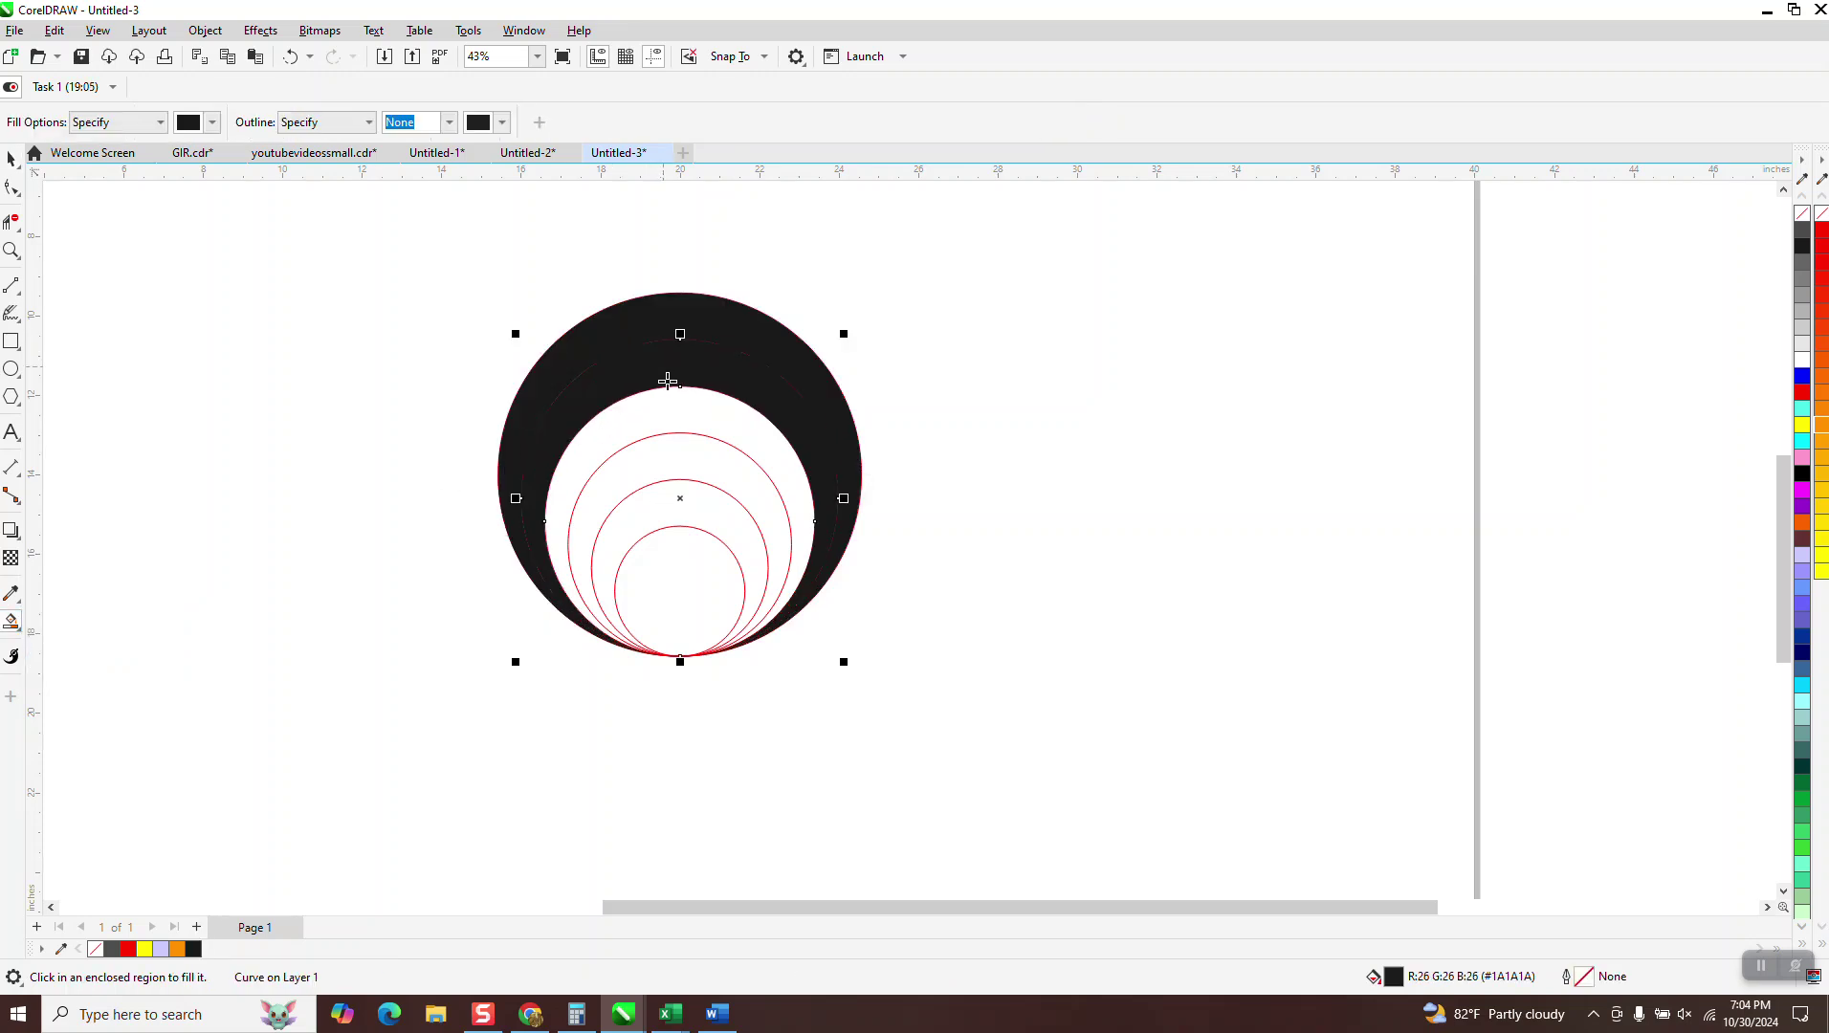
pyautogui.click(667, 406)
pyautogui.click(678, 451)
pyautogui.click(681, 492)
pyautogui.click(695, 558)
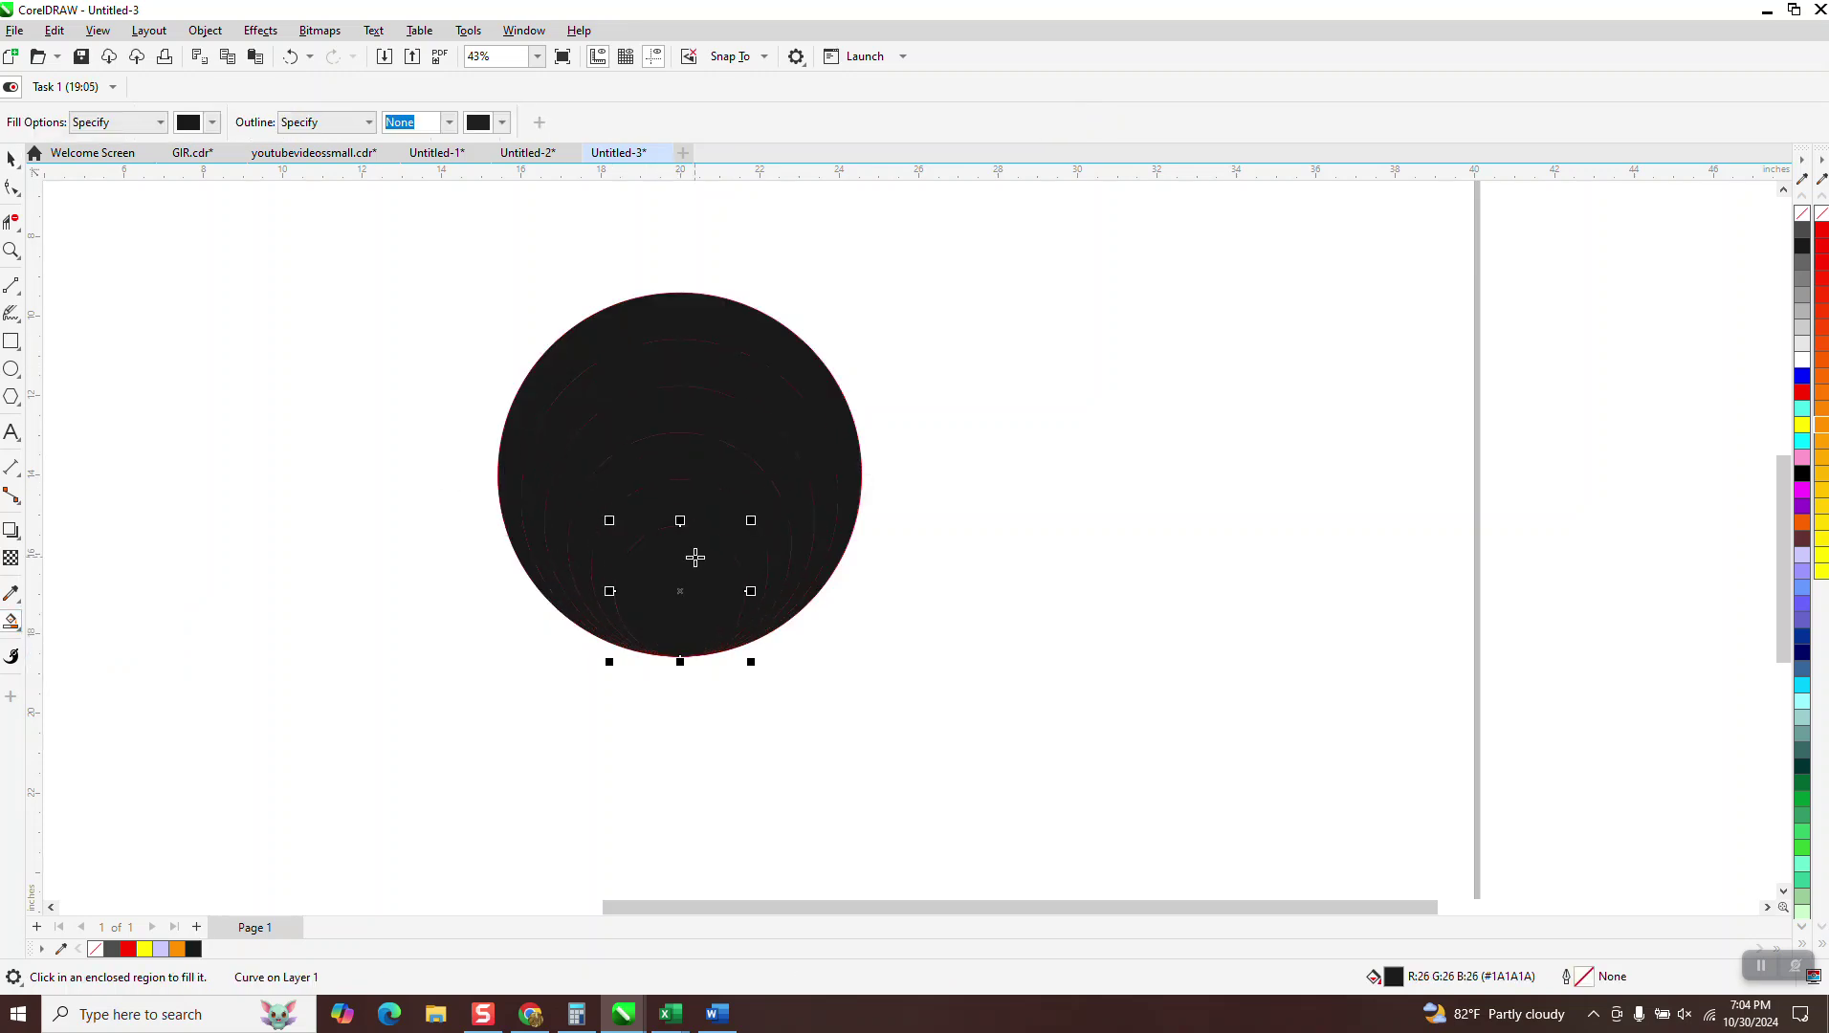
# - Recolor the largest smart-filled shape red and the next one inward orange from the custom palette
pyautogui.click(14, 158)
pyautogui.click(709, 323)
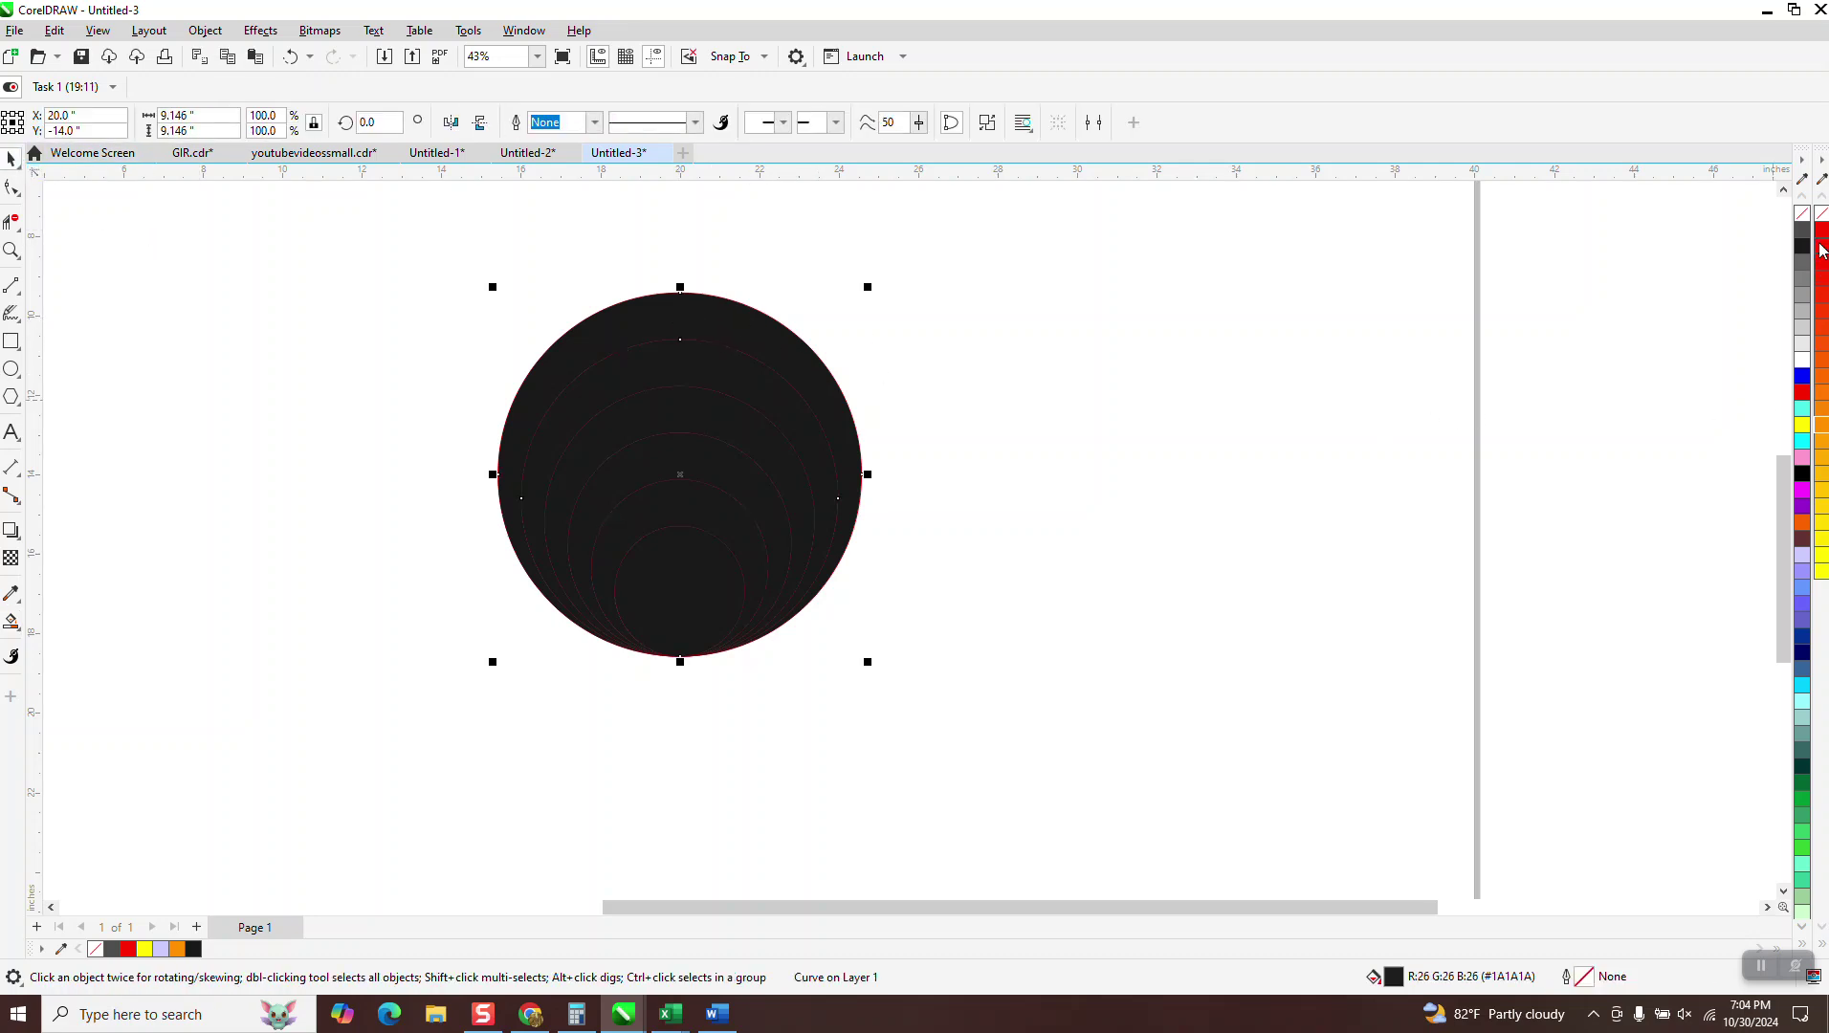
pyautogui.click(1823, 234)
pyautogui.click(717, 376)
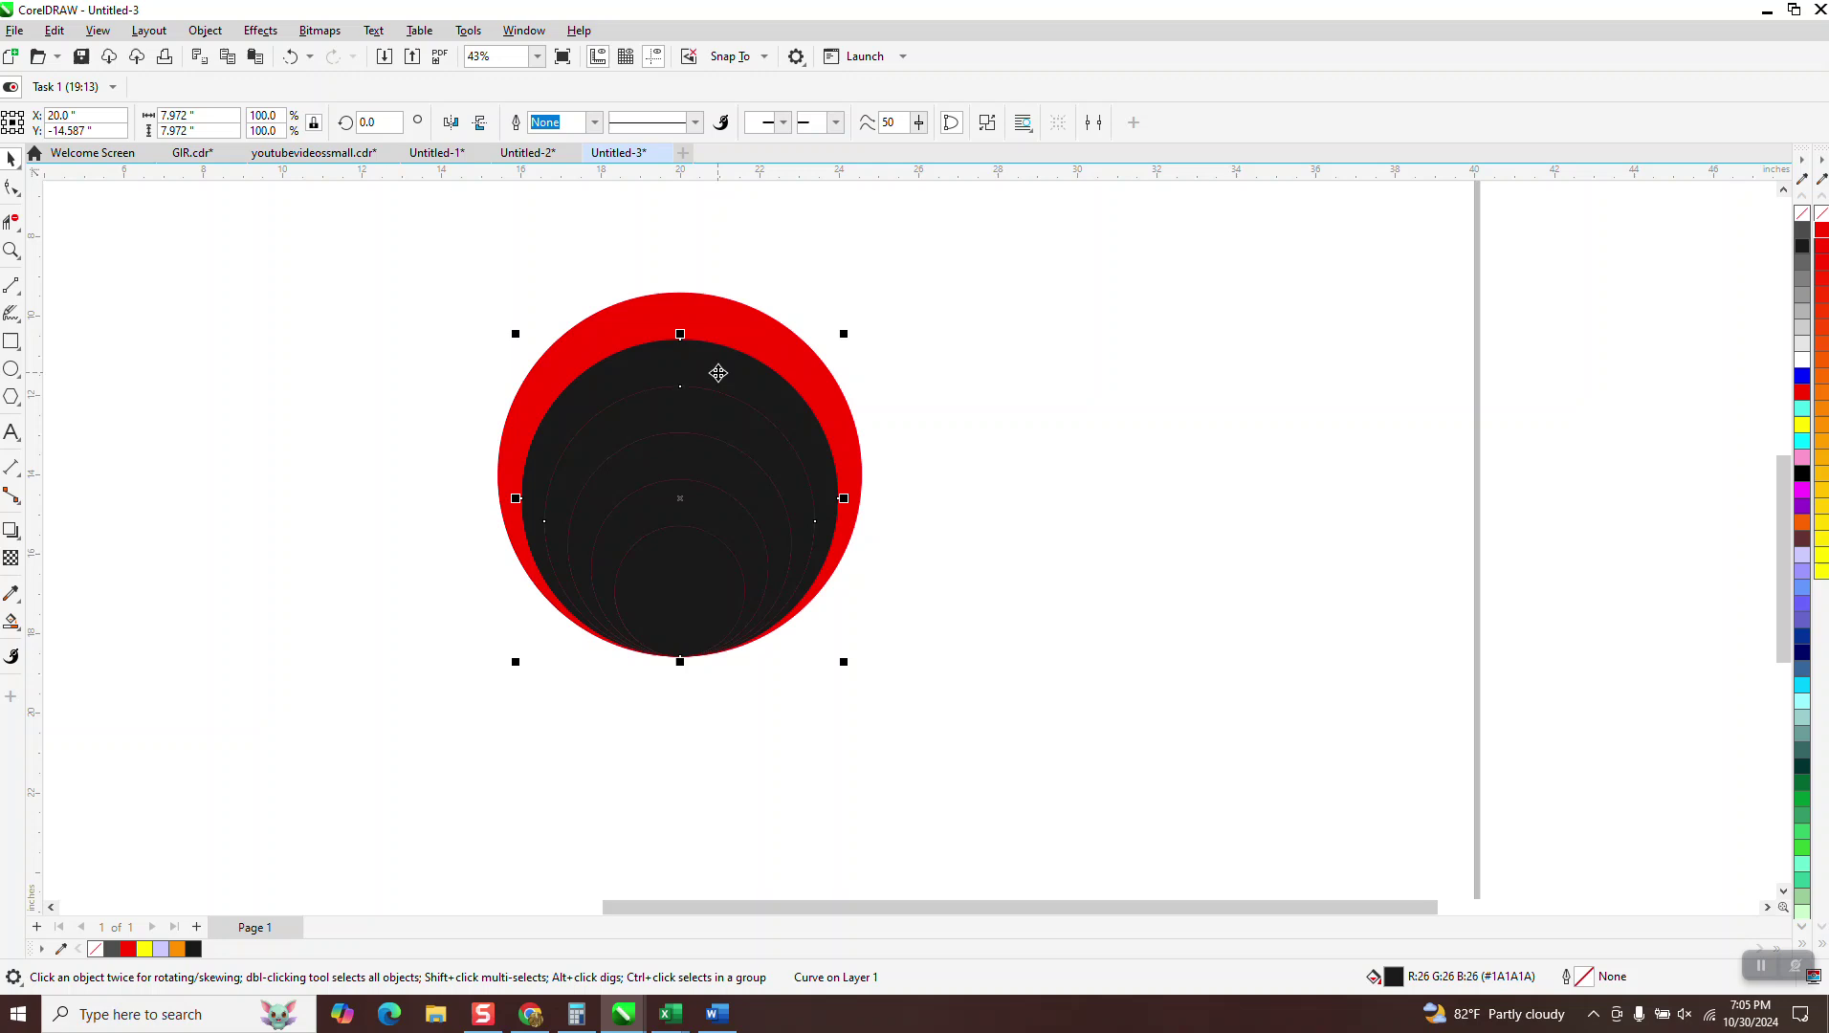
pyautogui.click(1823, 371)
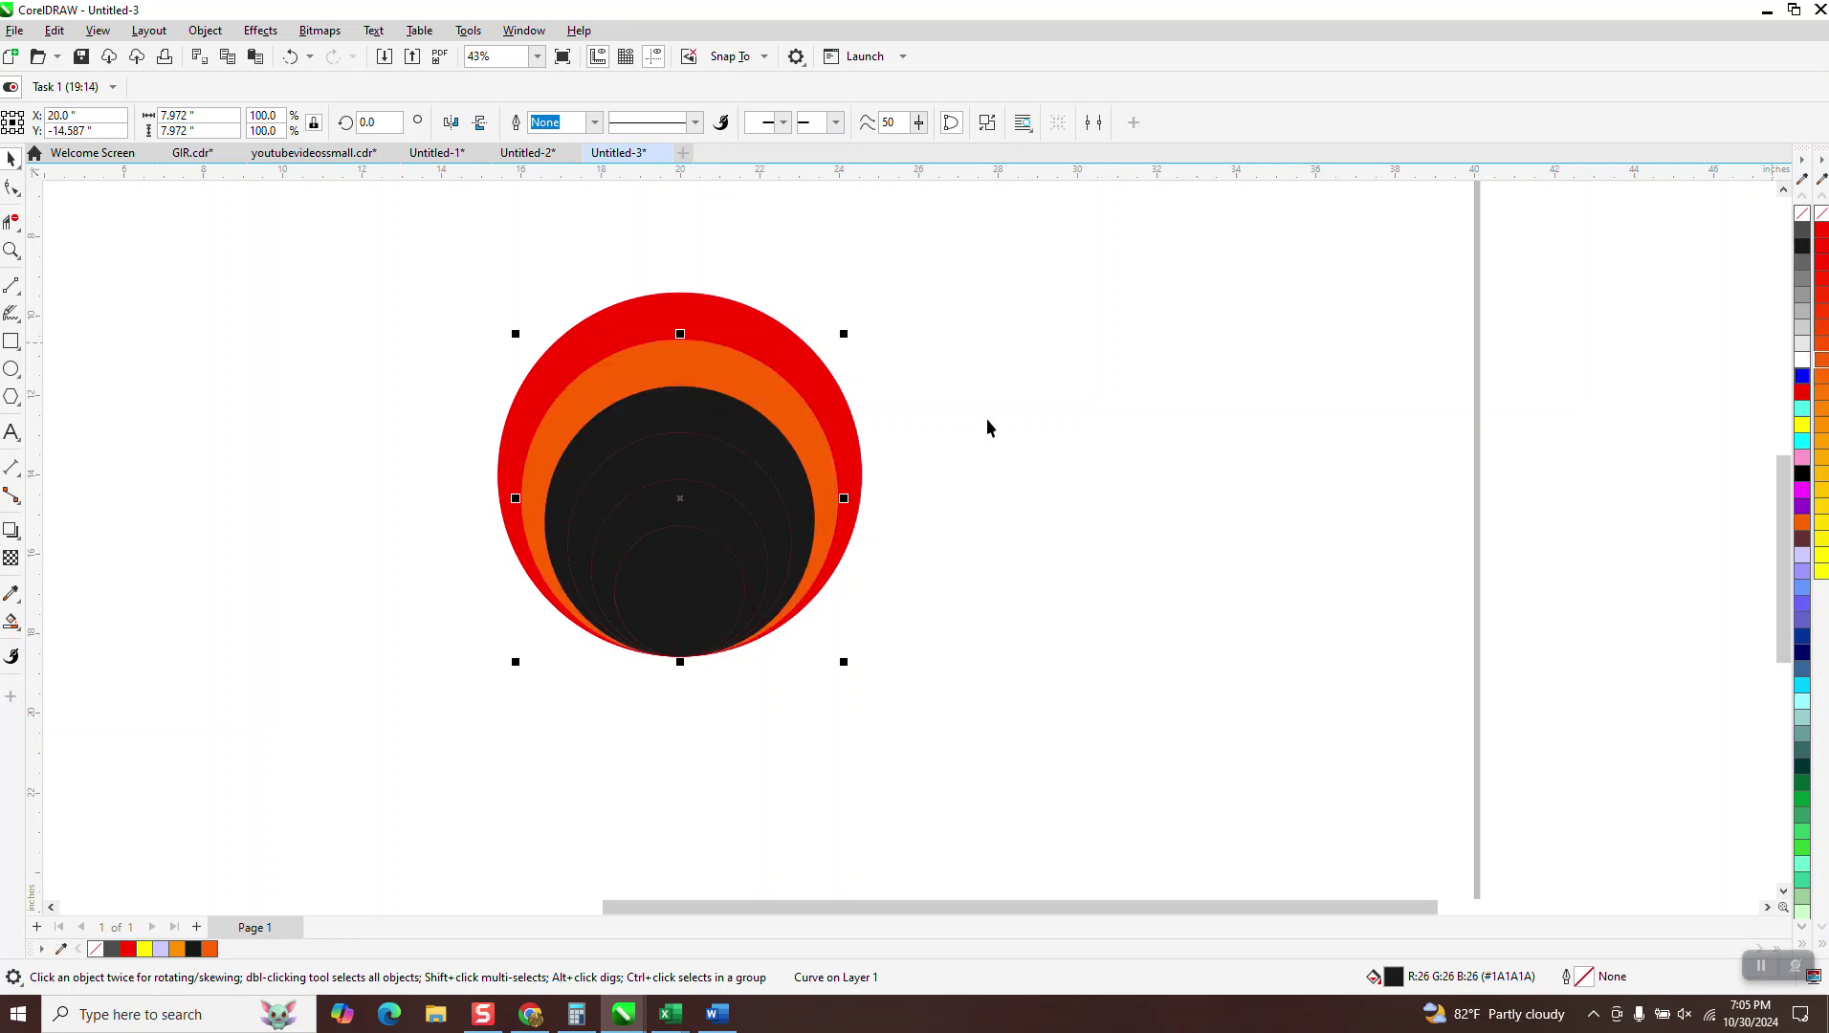
# - Fill the third shape inward with golden yellow, the fourth with bright yellow and the innermost circle with red-orange
pyautogui.click(688, 435)
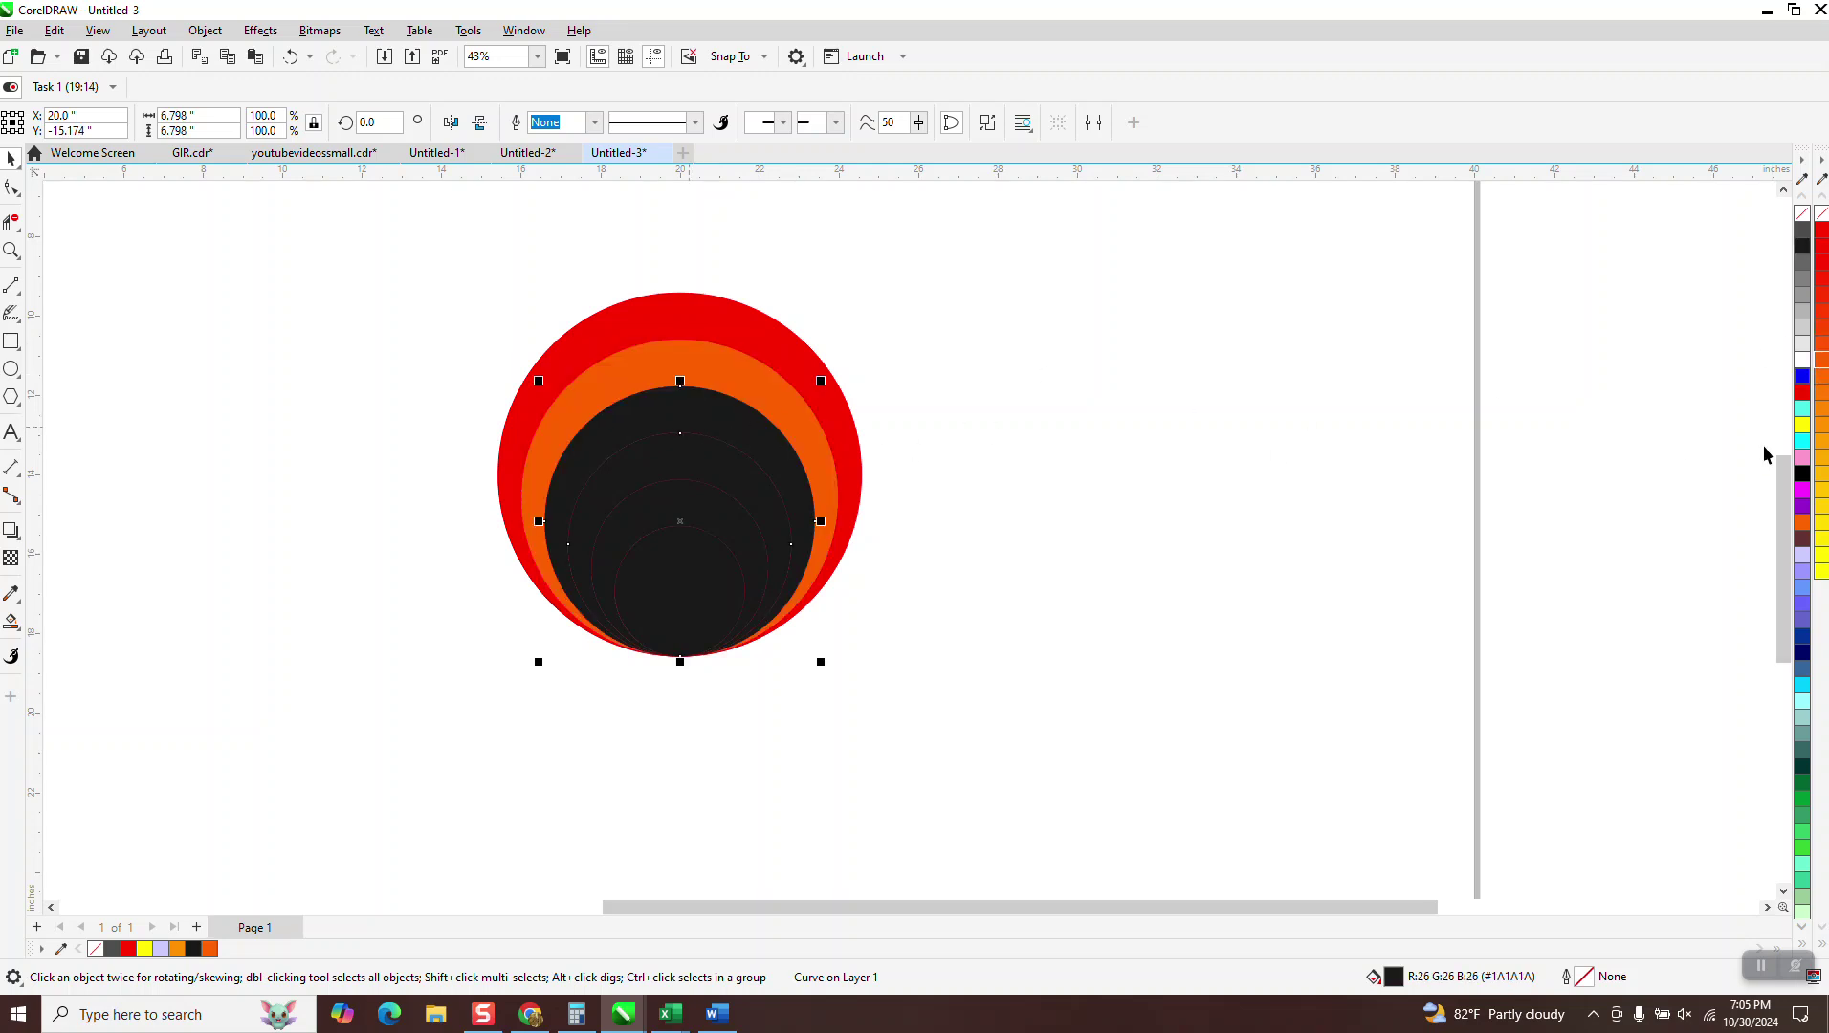
pyautogui.click(1822, 494)
pyautogui.click(719, 480)
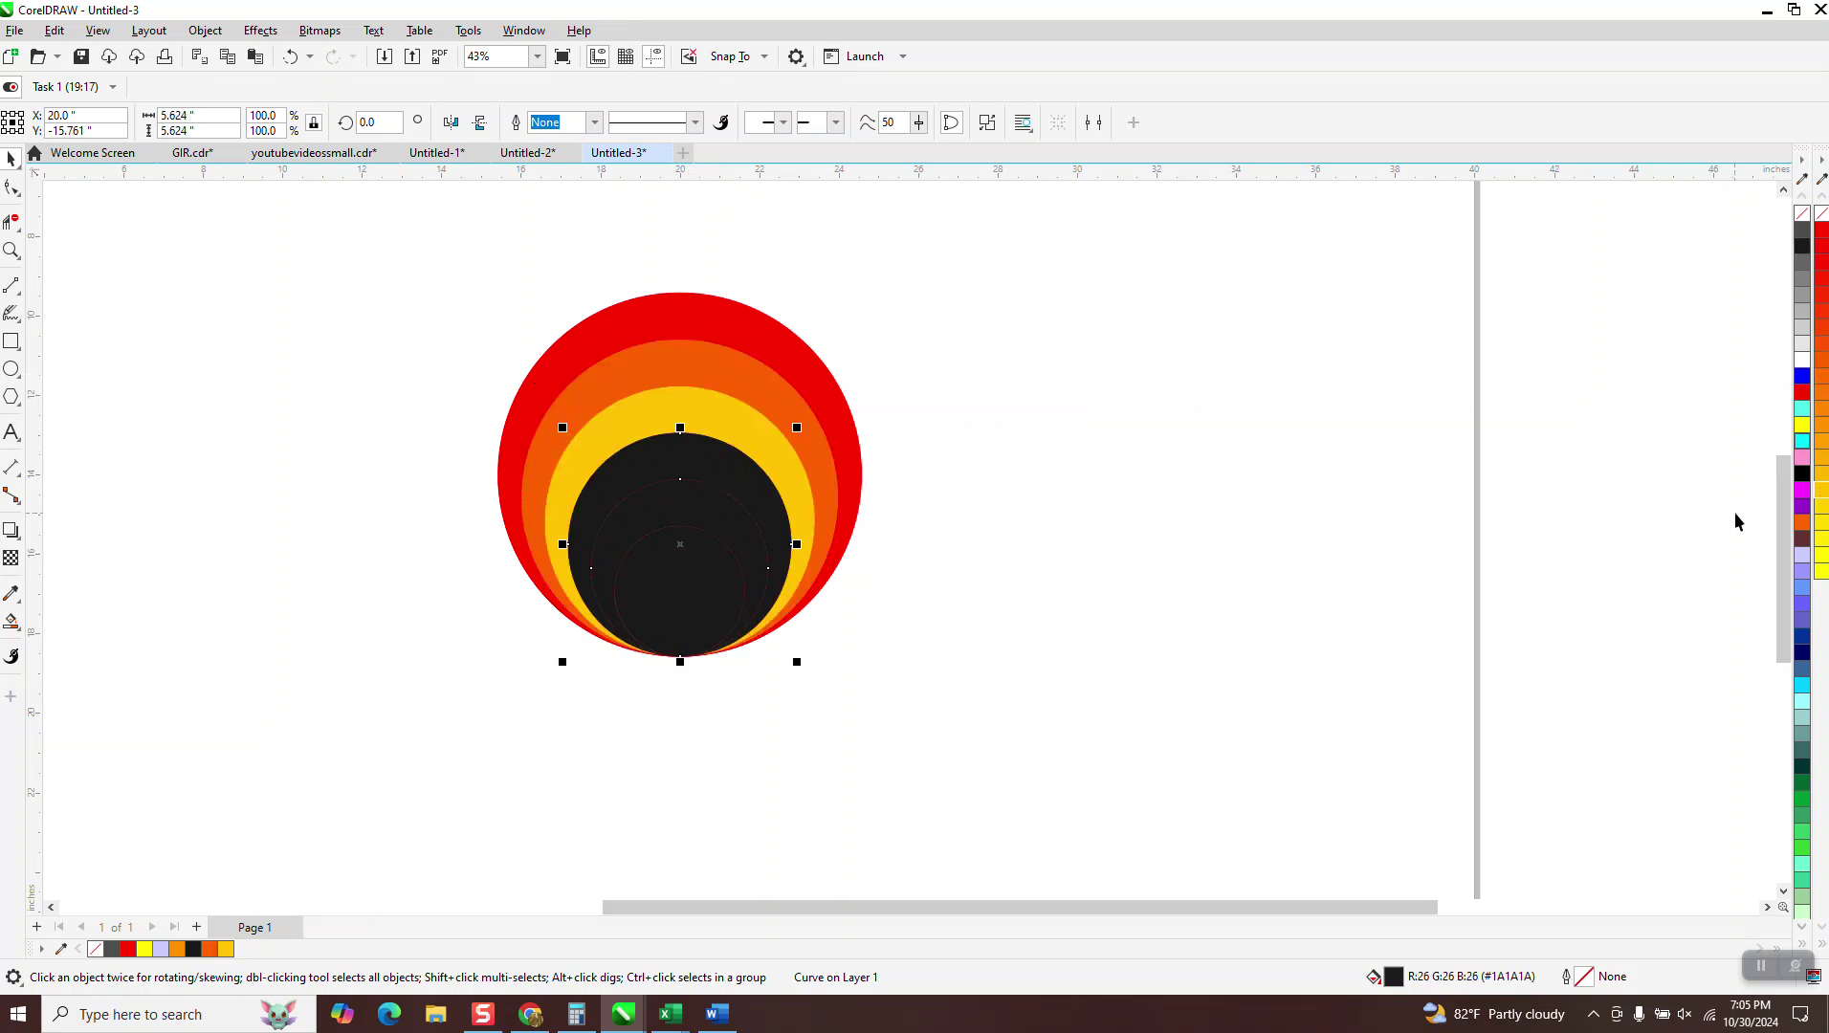
pyautogui.click(1822, 574)
pyautogui.click(678, 573)
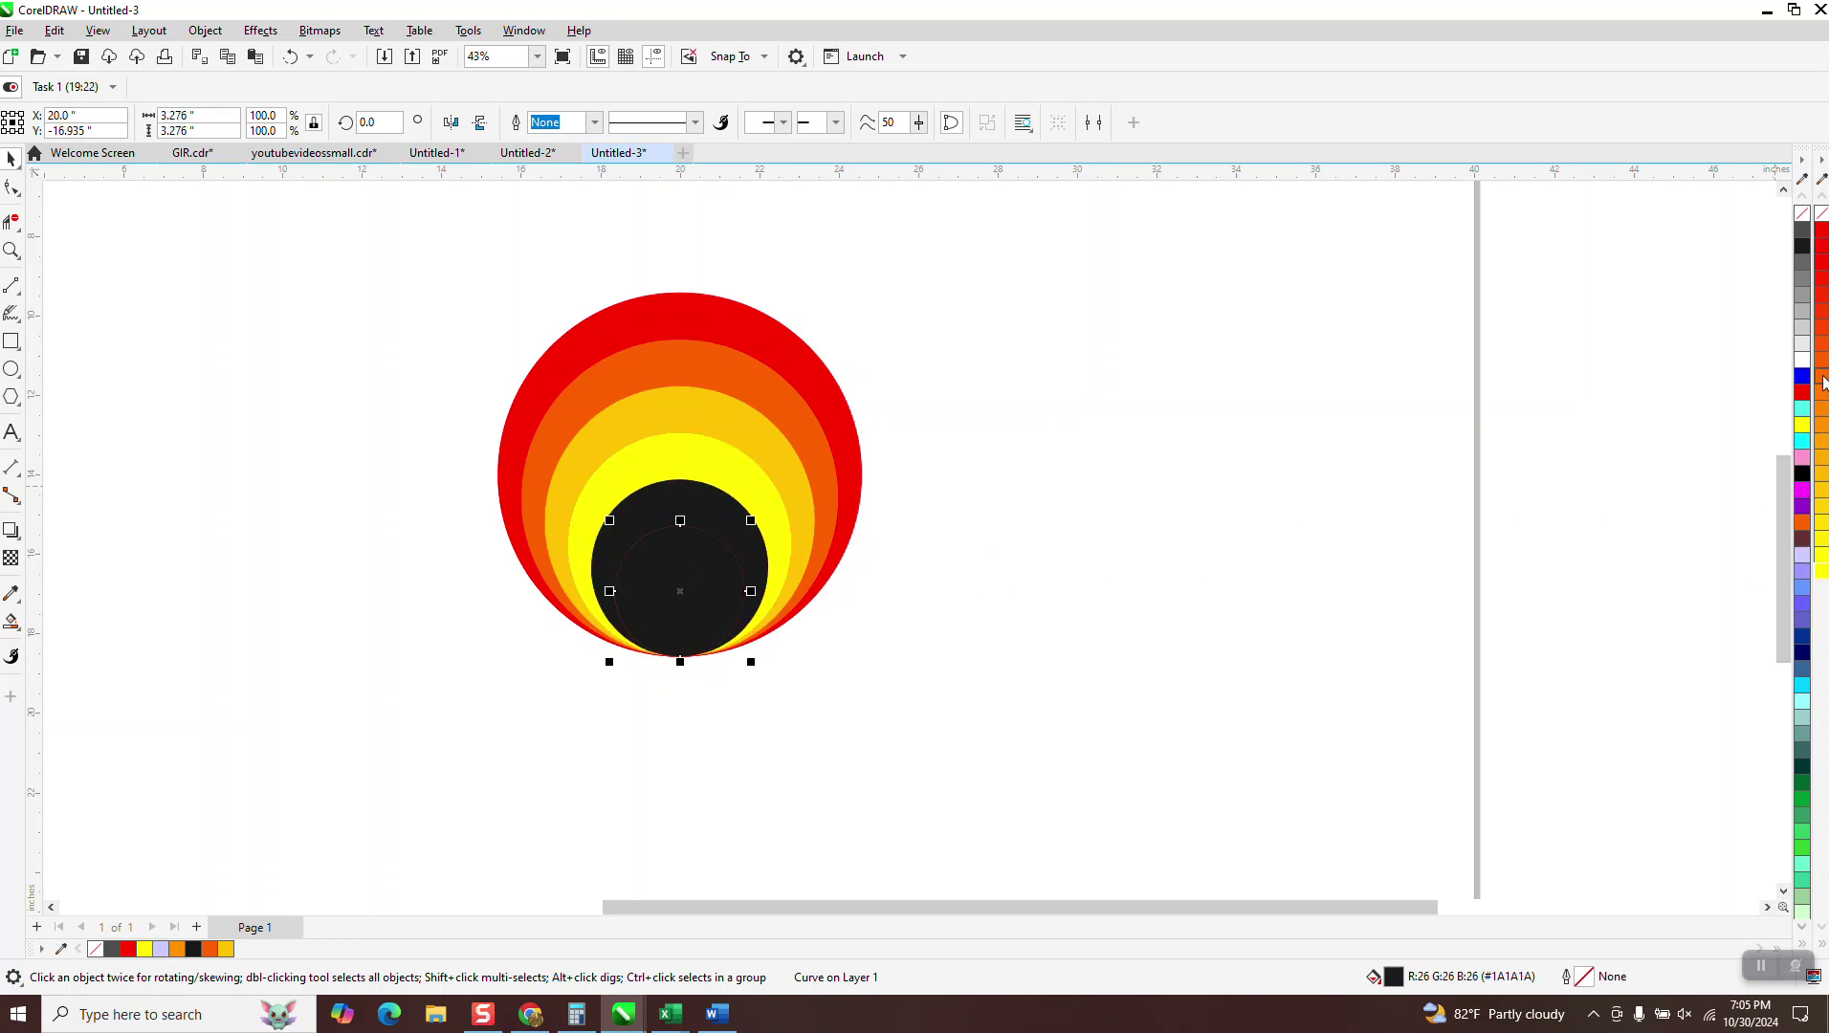
pyautogui.click(1822, 335)
pyautogui.click(1115, 568)
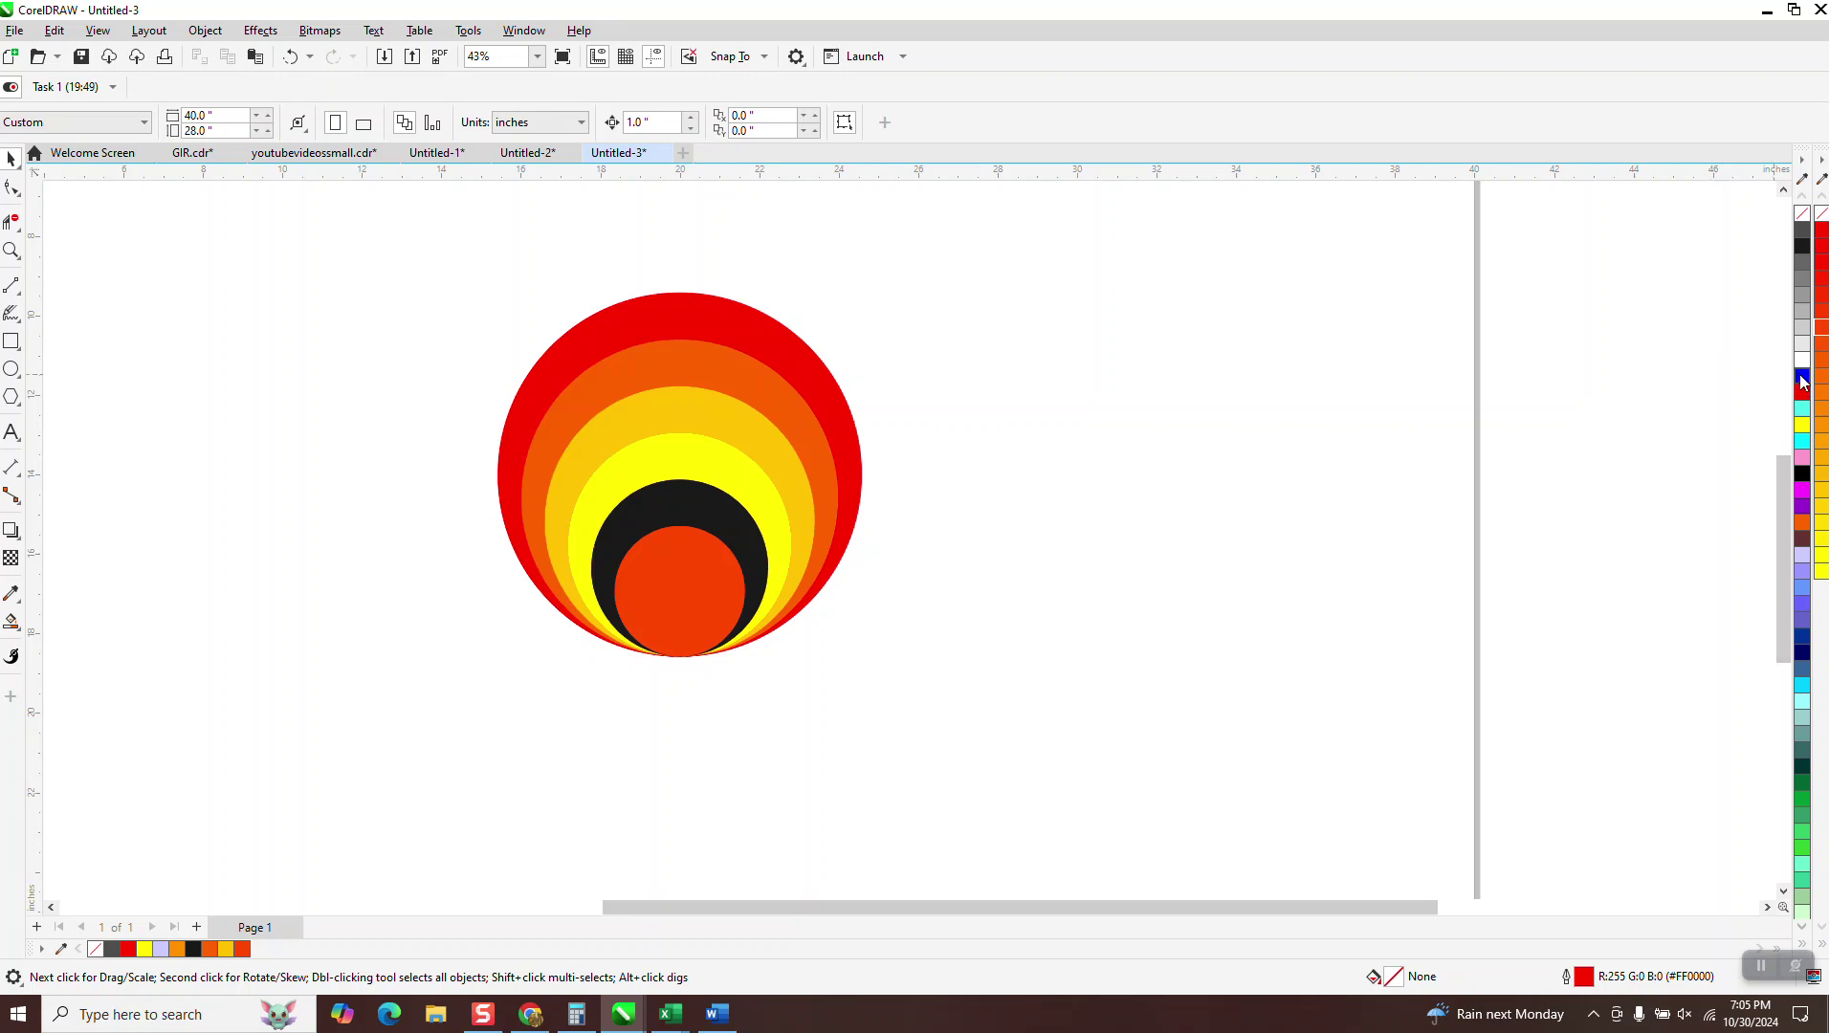
# - Draw a square about 0.8 inches wide beside the circles and place a copy near the page's right edge
pyautogui.click(12, 342)
pyautogui.moveTo(879, 284); pyautogui.dragTo(912, 318)
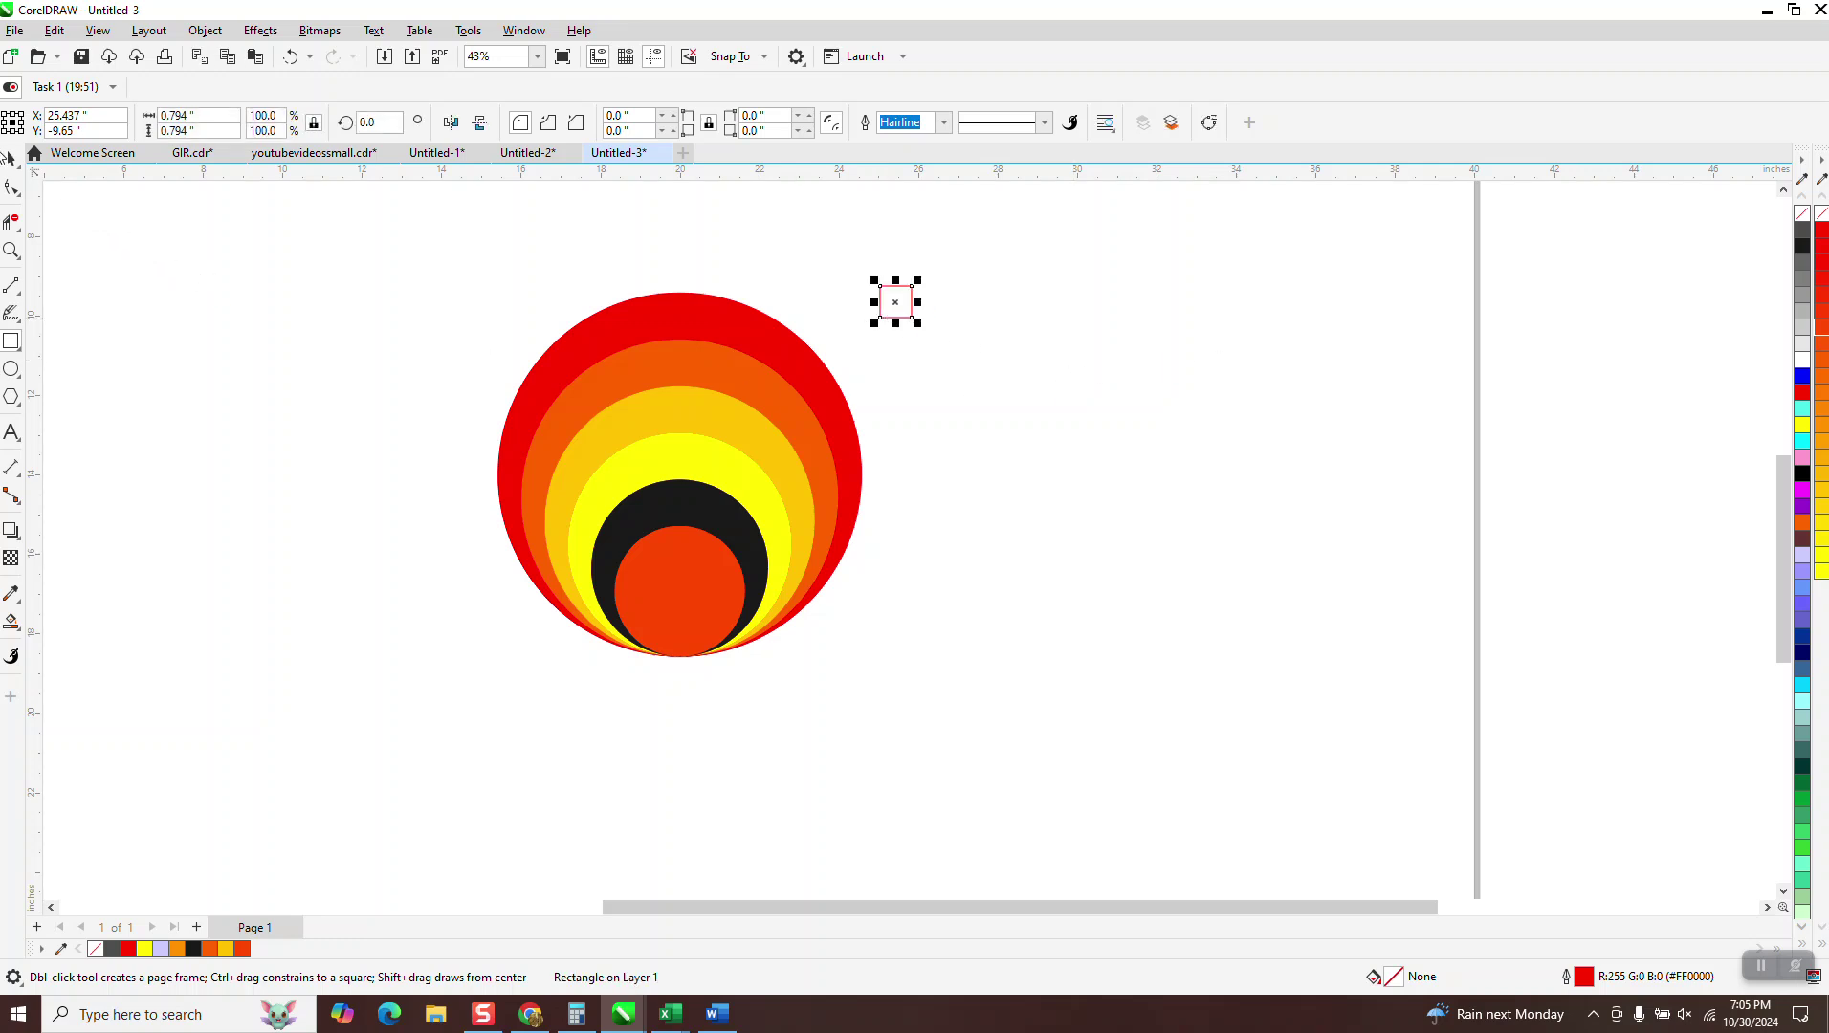
pyautogui.click(10, 158)
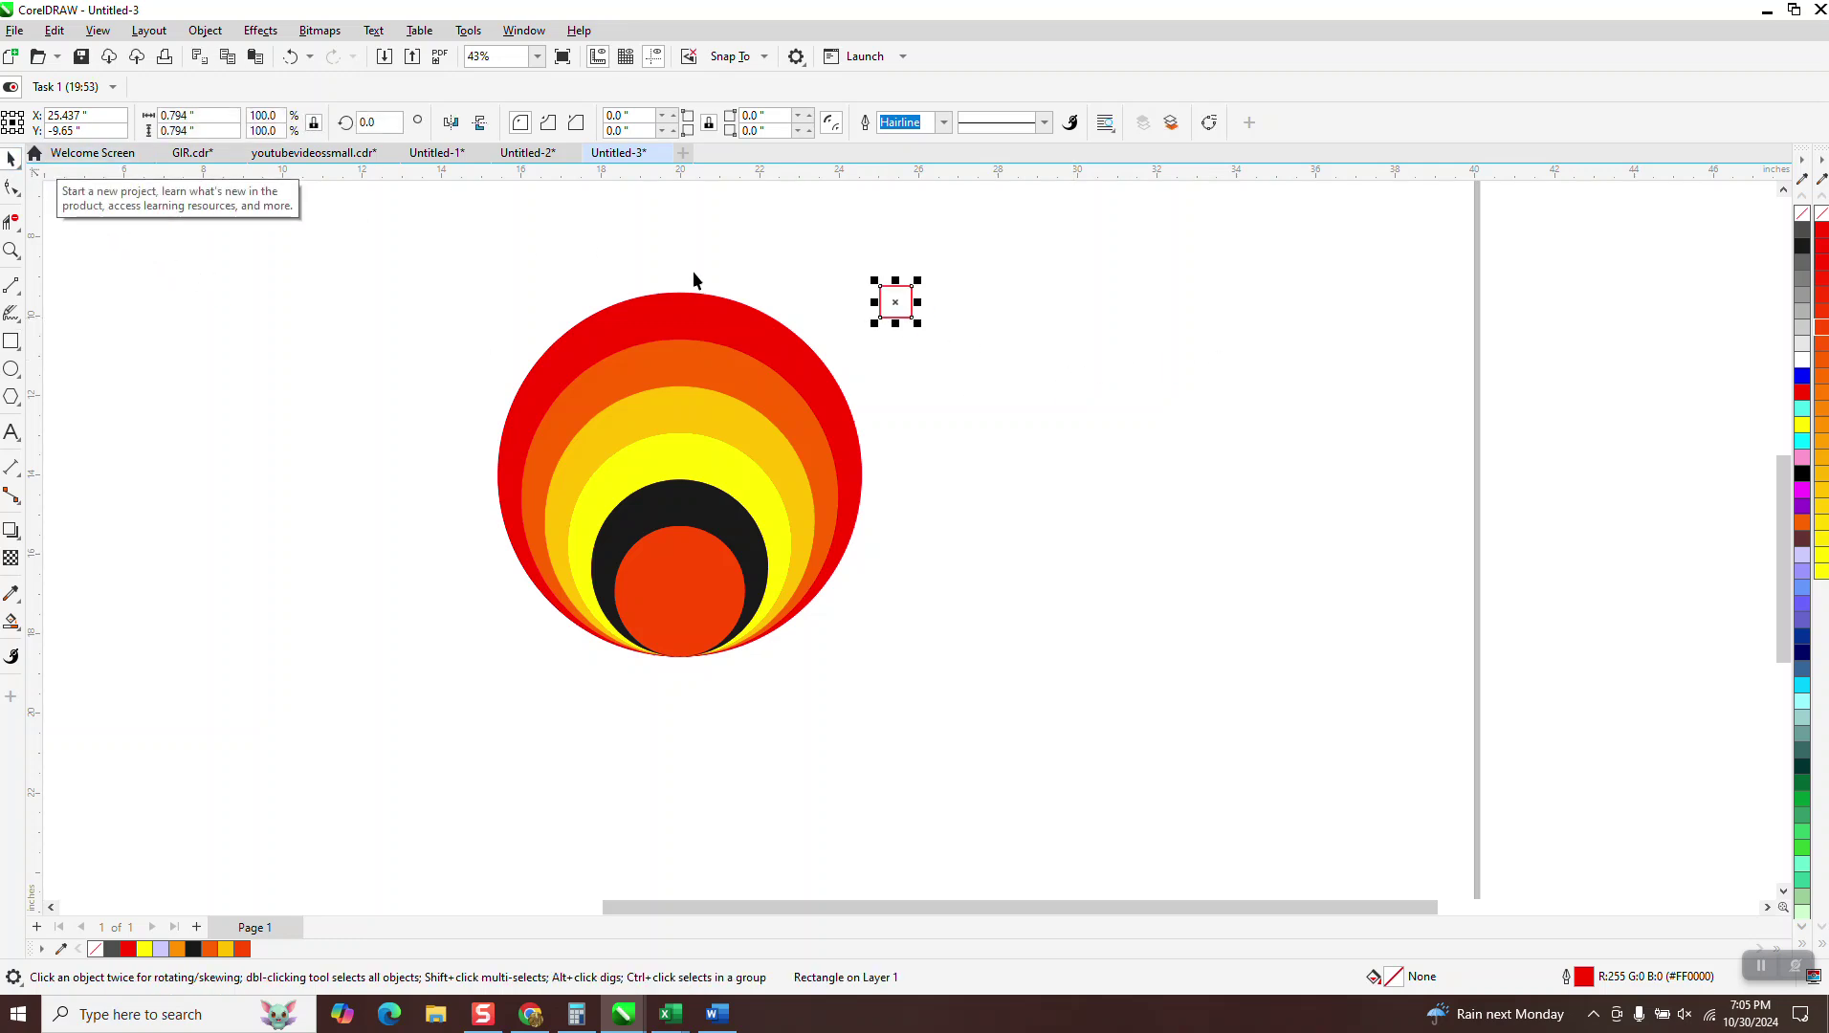
pyautogui.moveTo(907, 304); pyautogui.dragTo(1416, 313)
pyautogui.rightClick(1414, 316)
# - Fill the left square with blue and its copy with cyan, and remove the outlines from both
pyautogui.click(905, 306)
pyautogui.click(1801, 376)
pyautogui.click(1392, 314)
pyautogui.click(1798, 444)
pyautogui.moveTo(844, 261); pyautogui.dragTo(1500, 397)
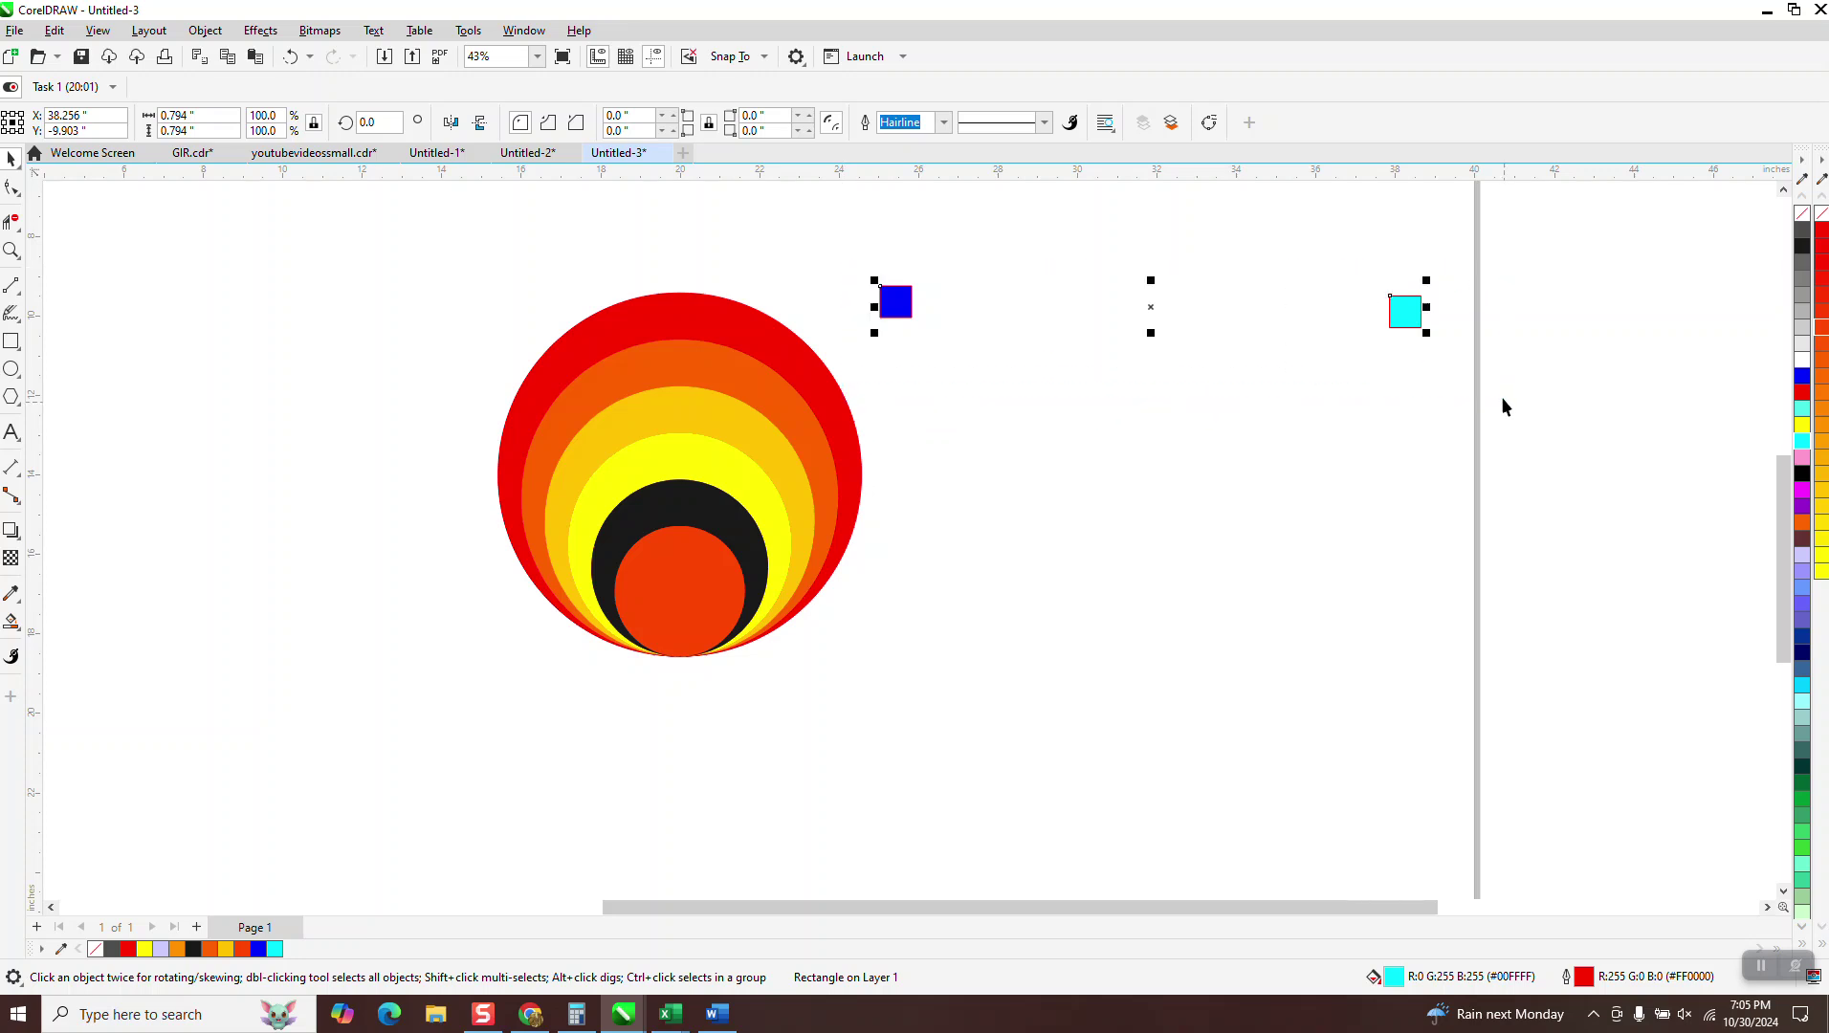
pyautogui.rightClick(1800, 215)
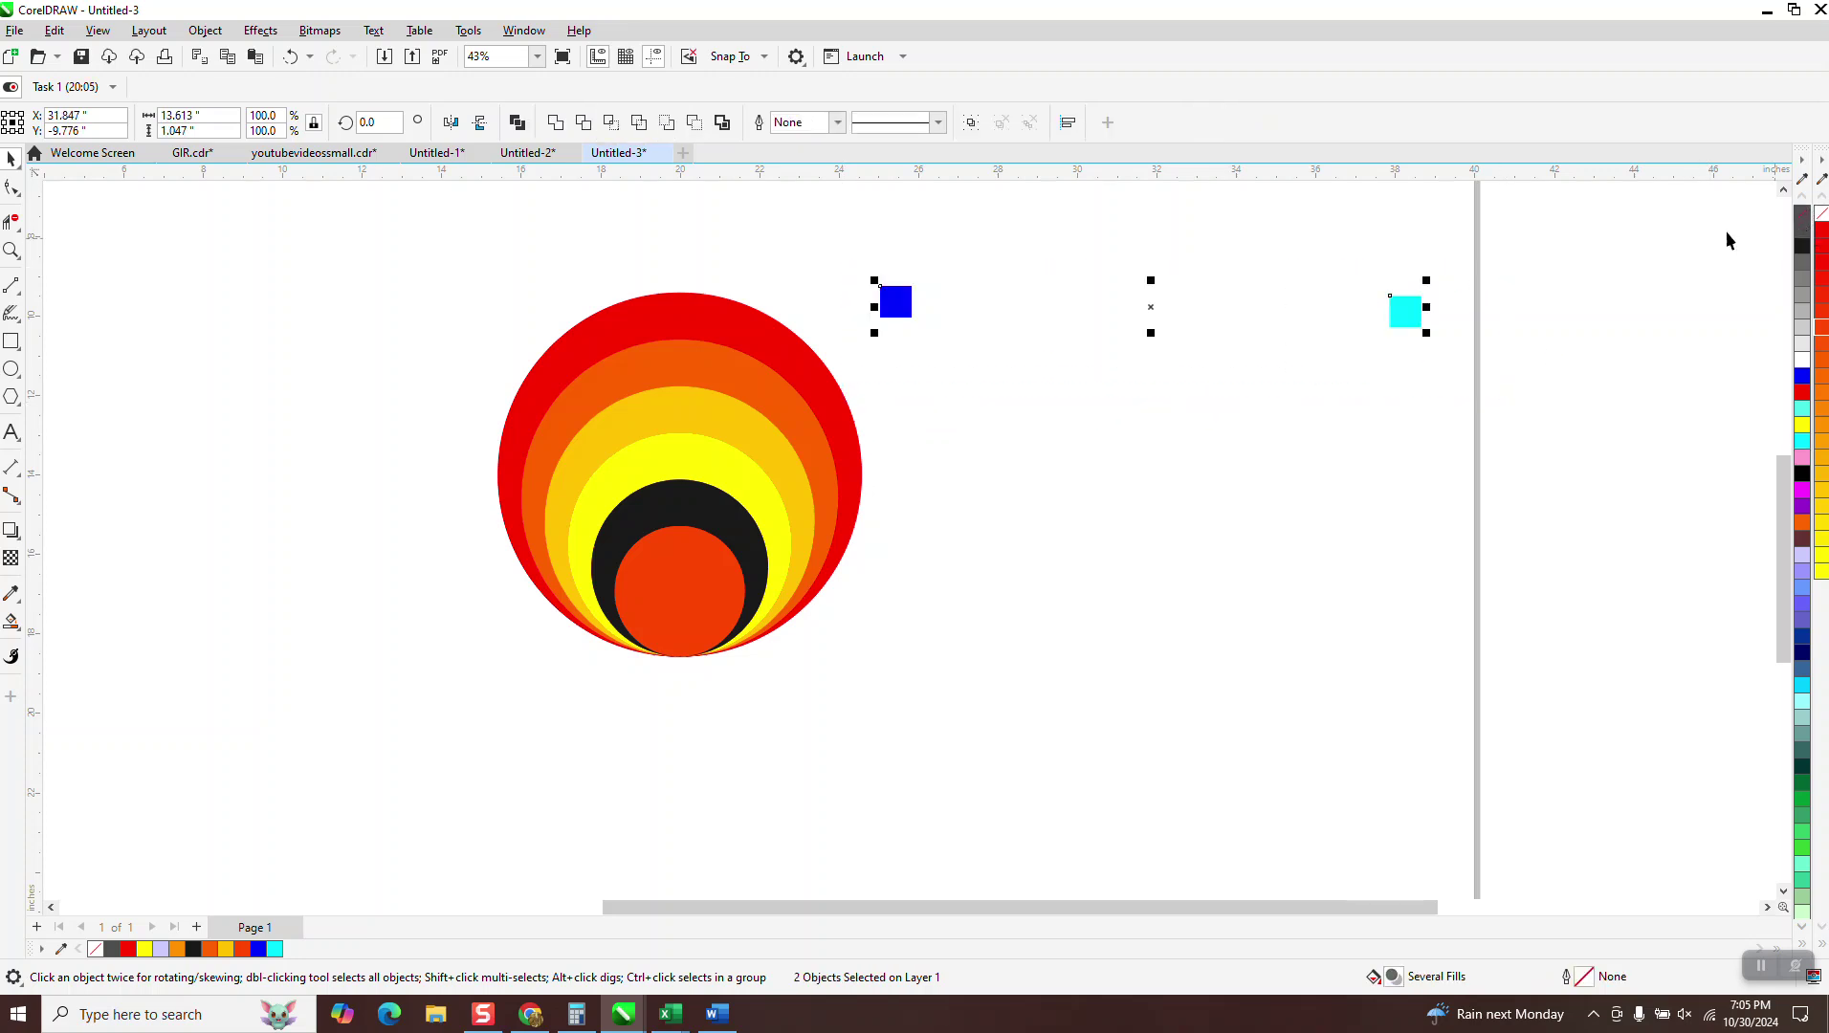
# - Blend the blue and cyan squares with 20 steps
pyautogui.click(270, 33)
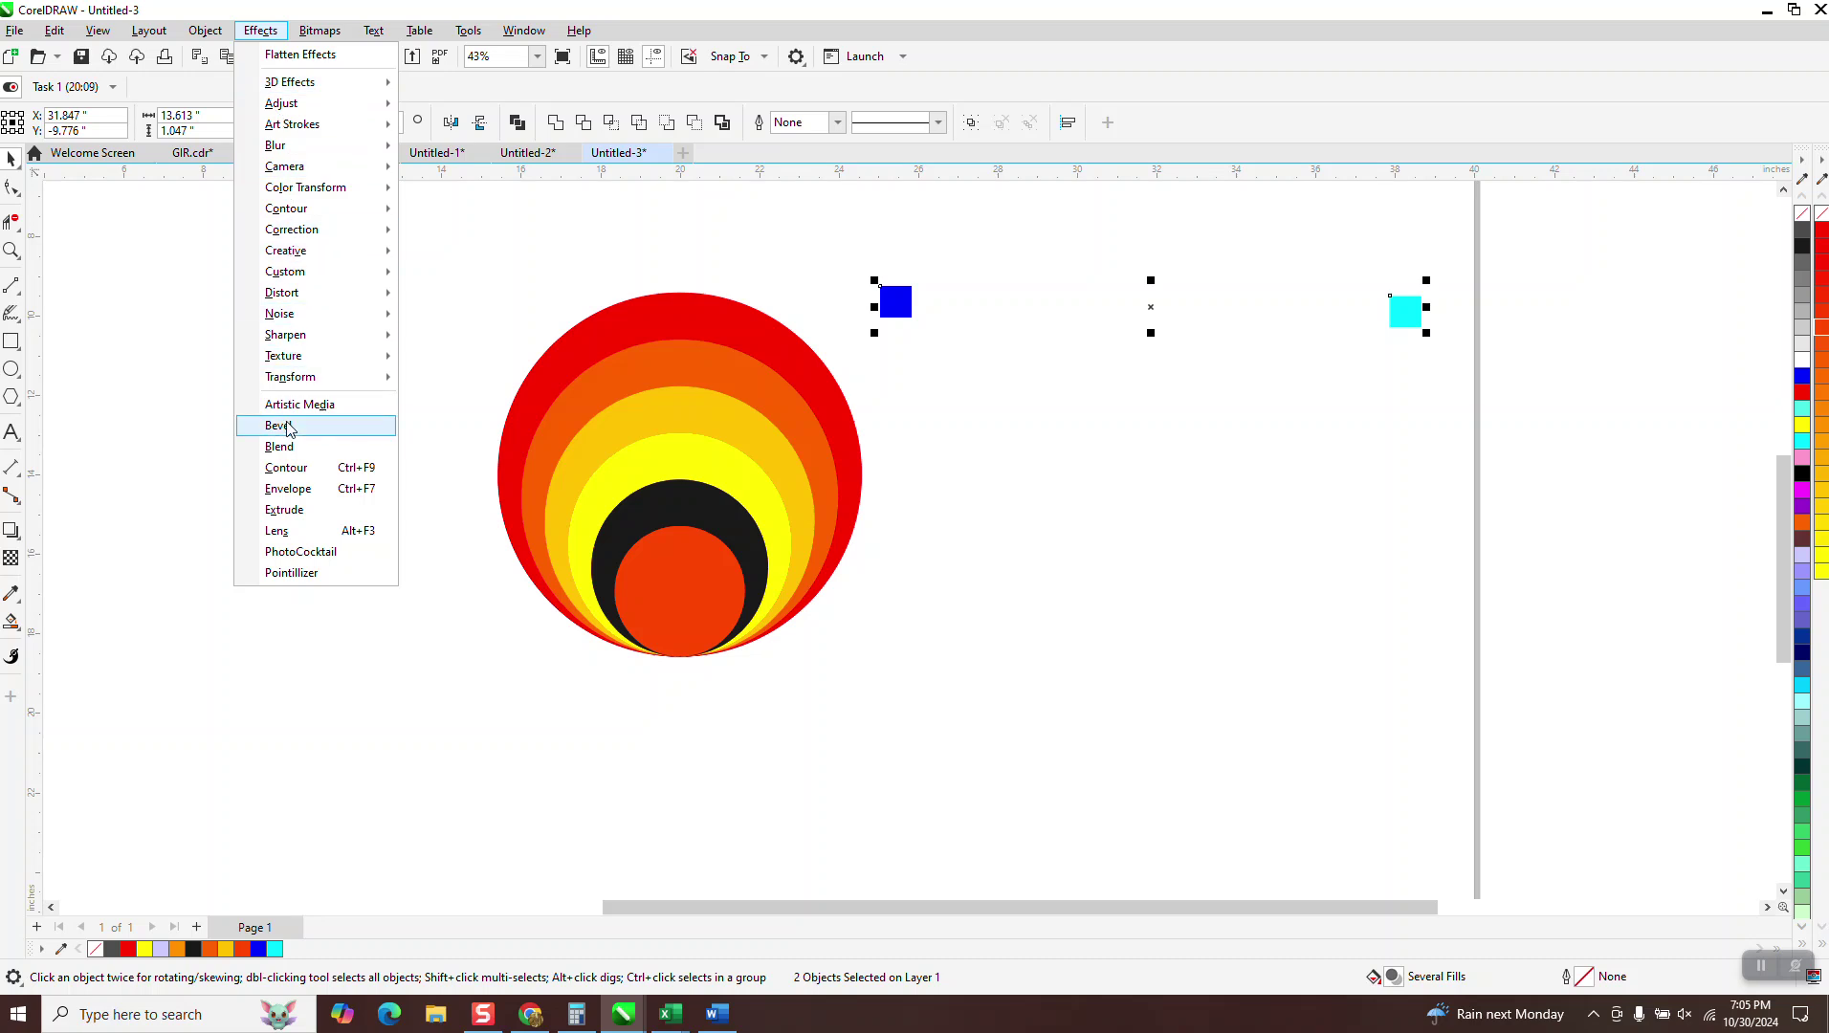
pyautogui.click(608, 395)
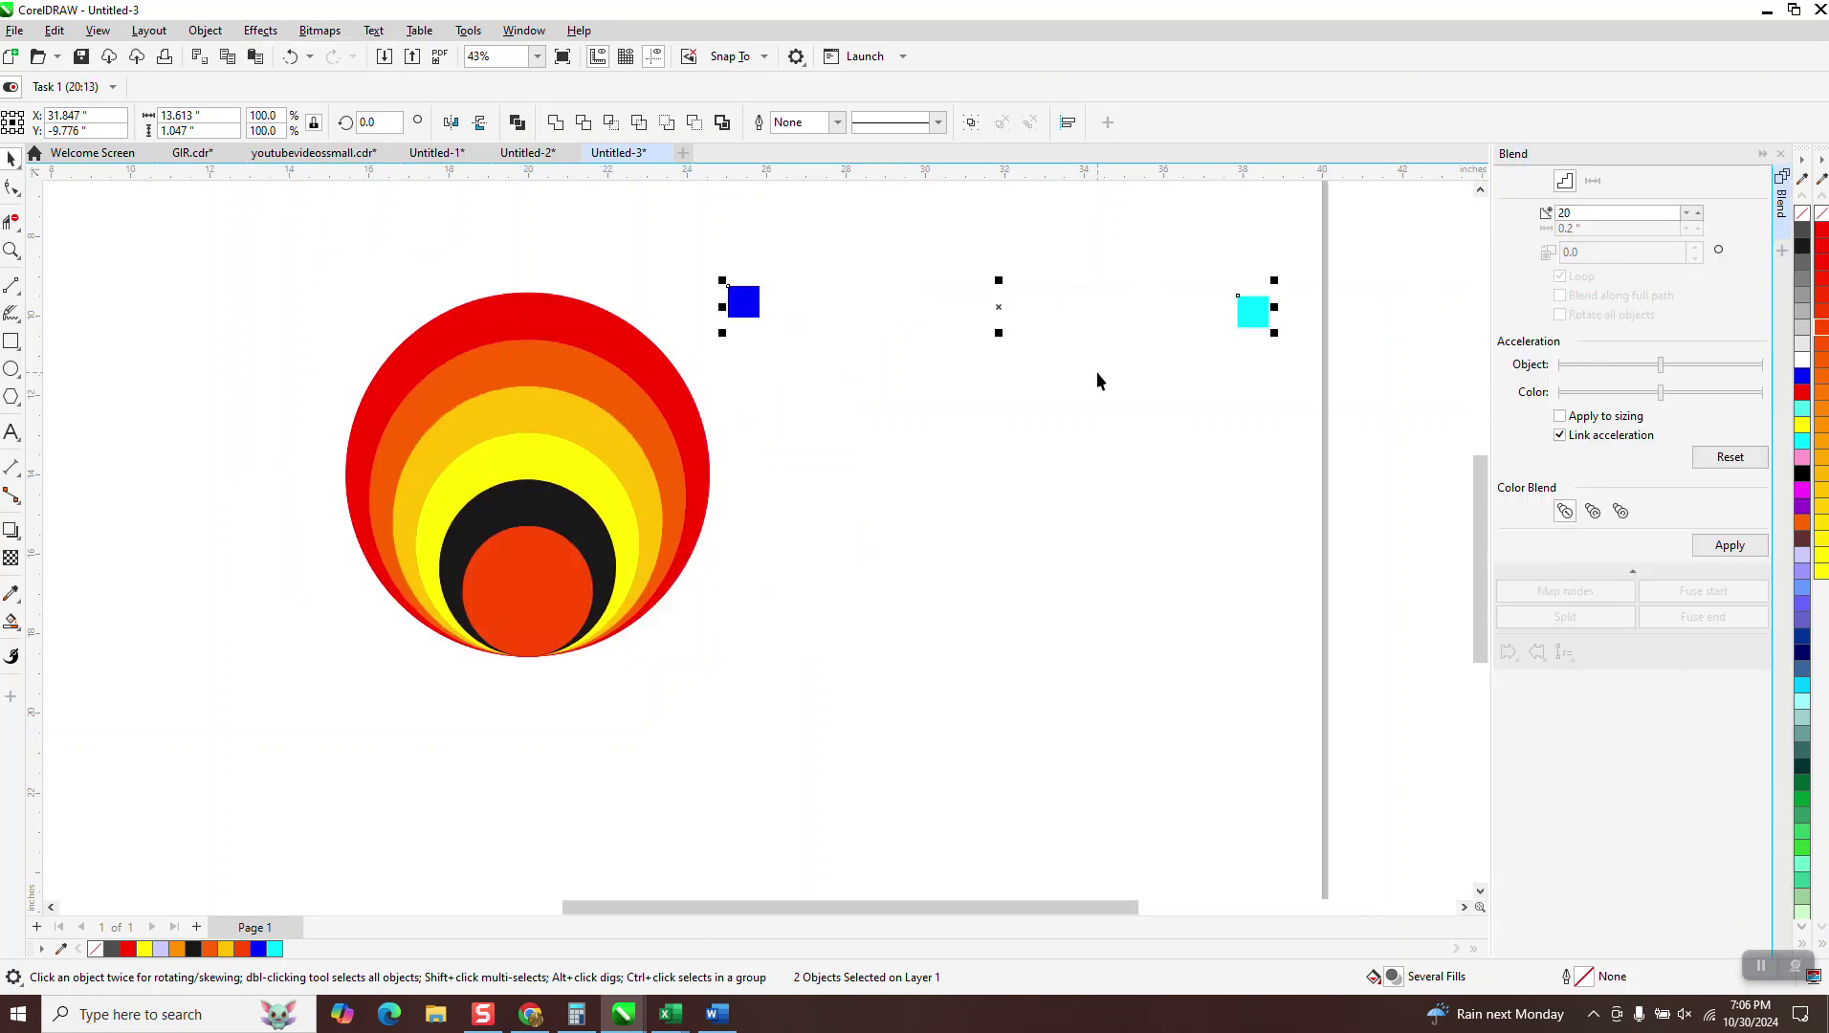
pyautogui.click(1698, 545)
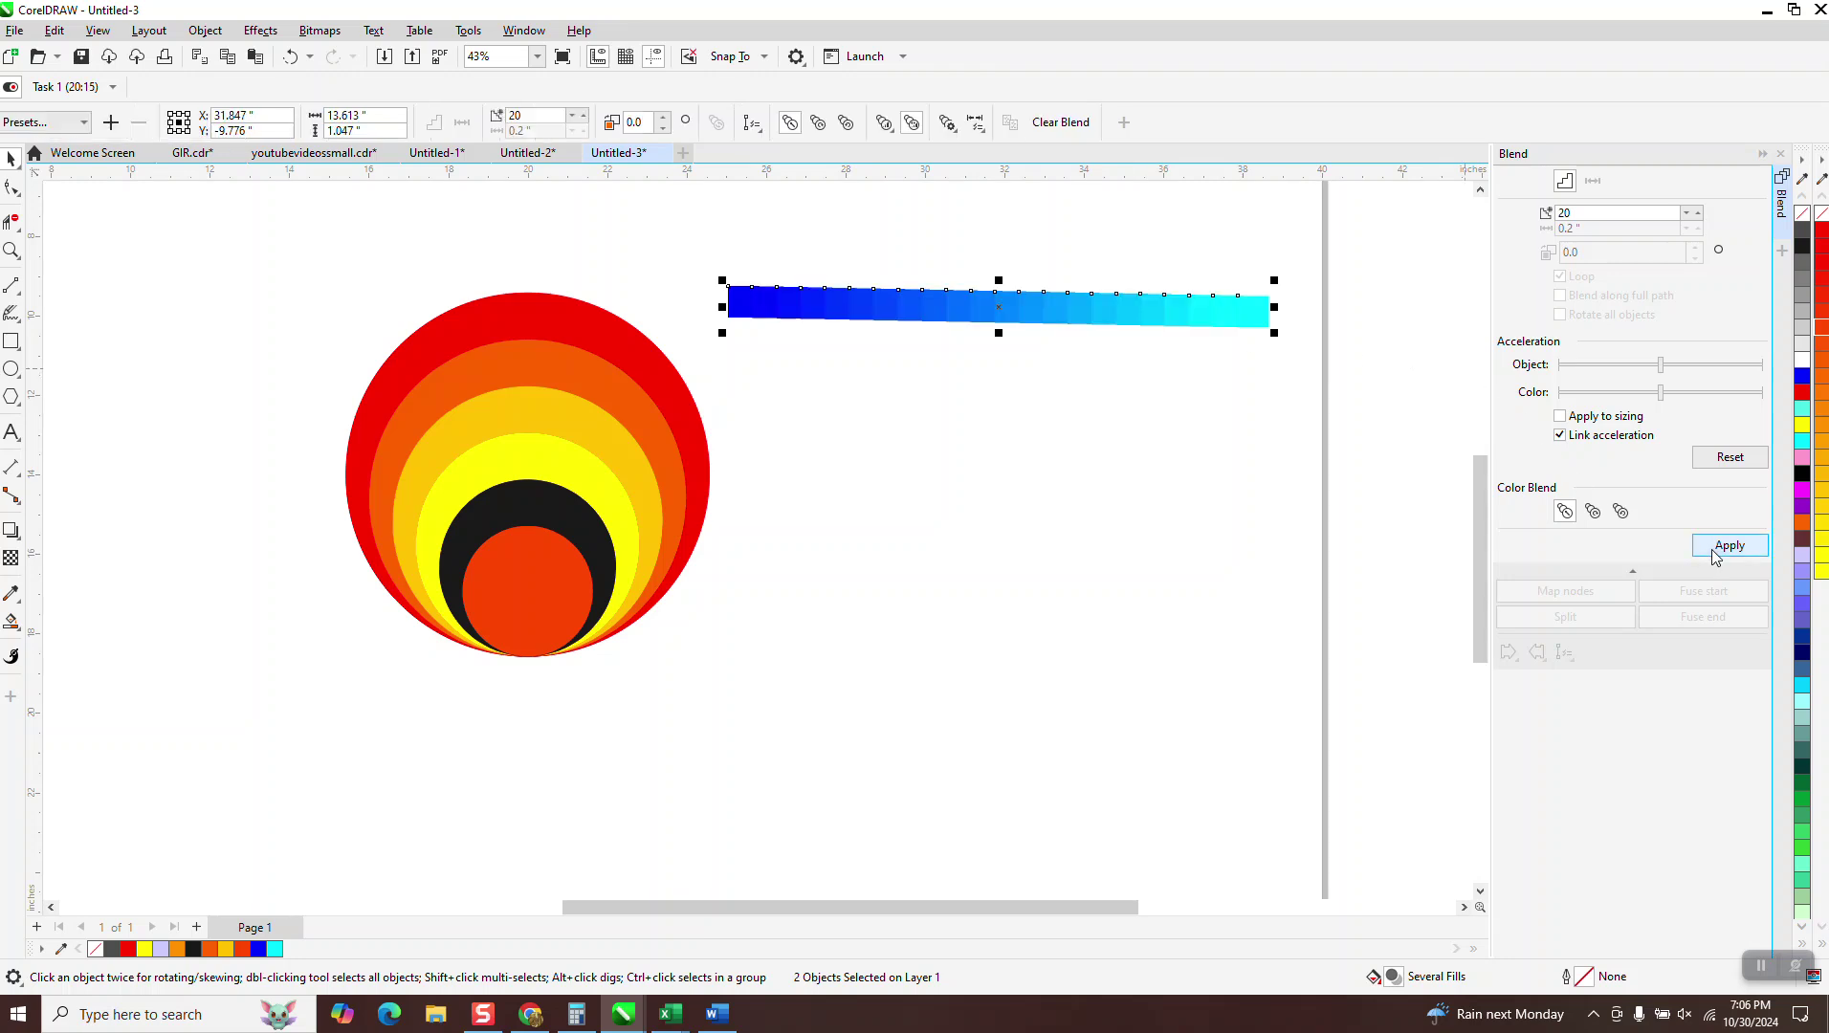
# - Break the blue-to-cyan blend apart and ungroup it into individual squares
pyautogui.click(205, 29)
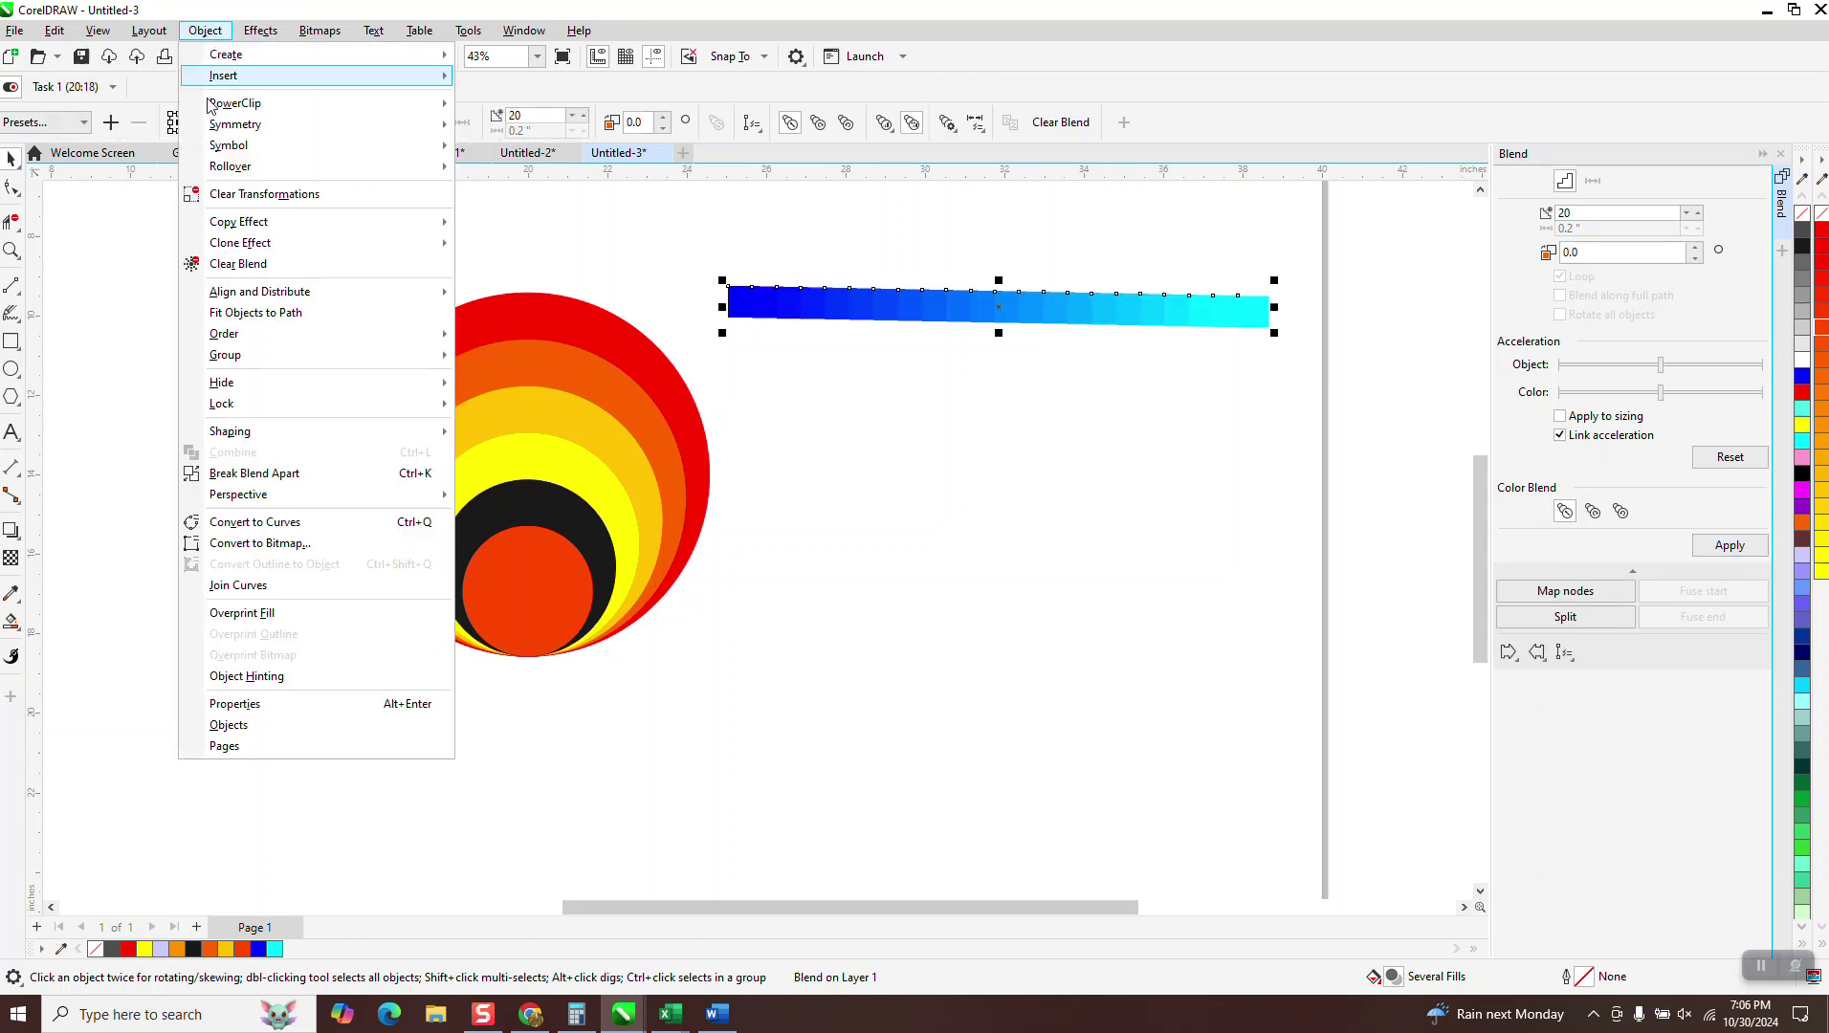
pyautogui.click(287, 473)
pyautogui.click(205, 30)
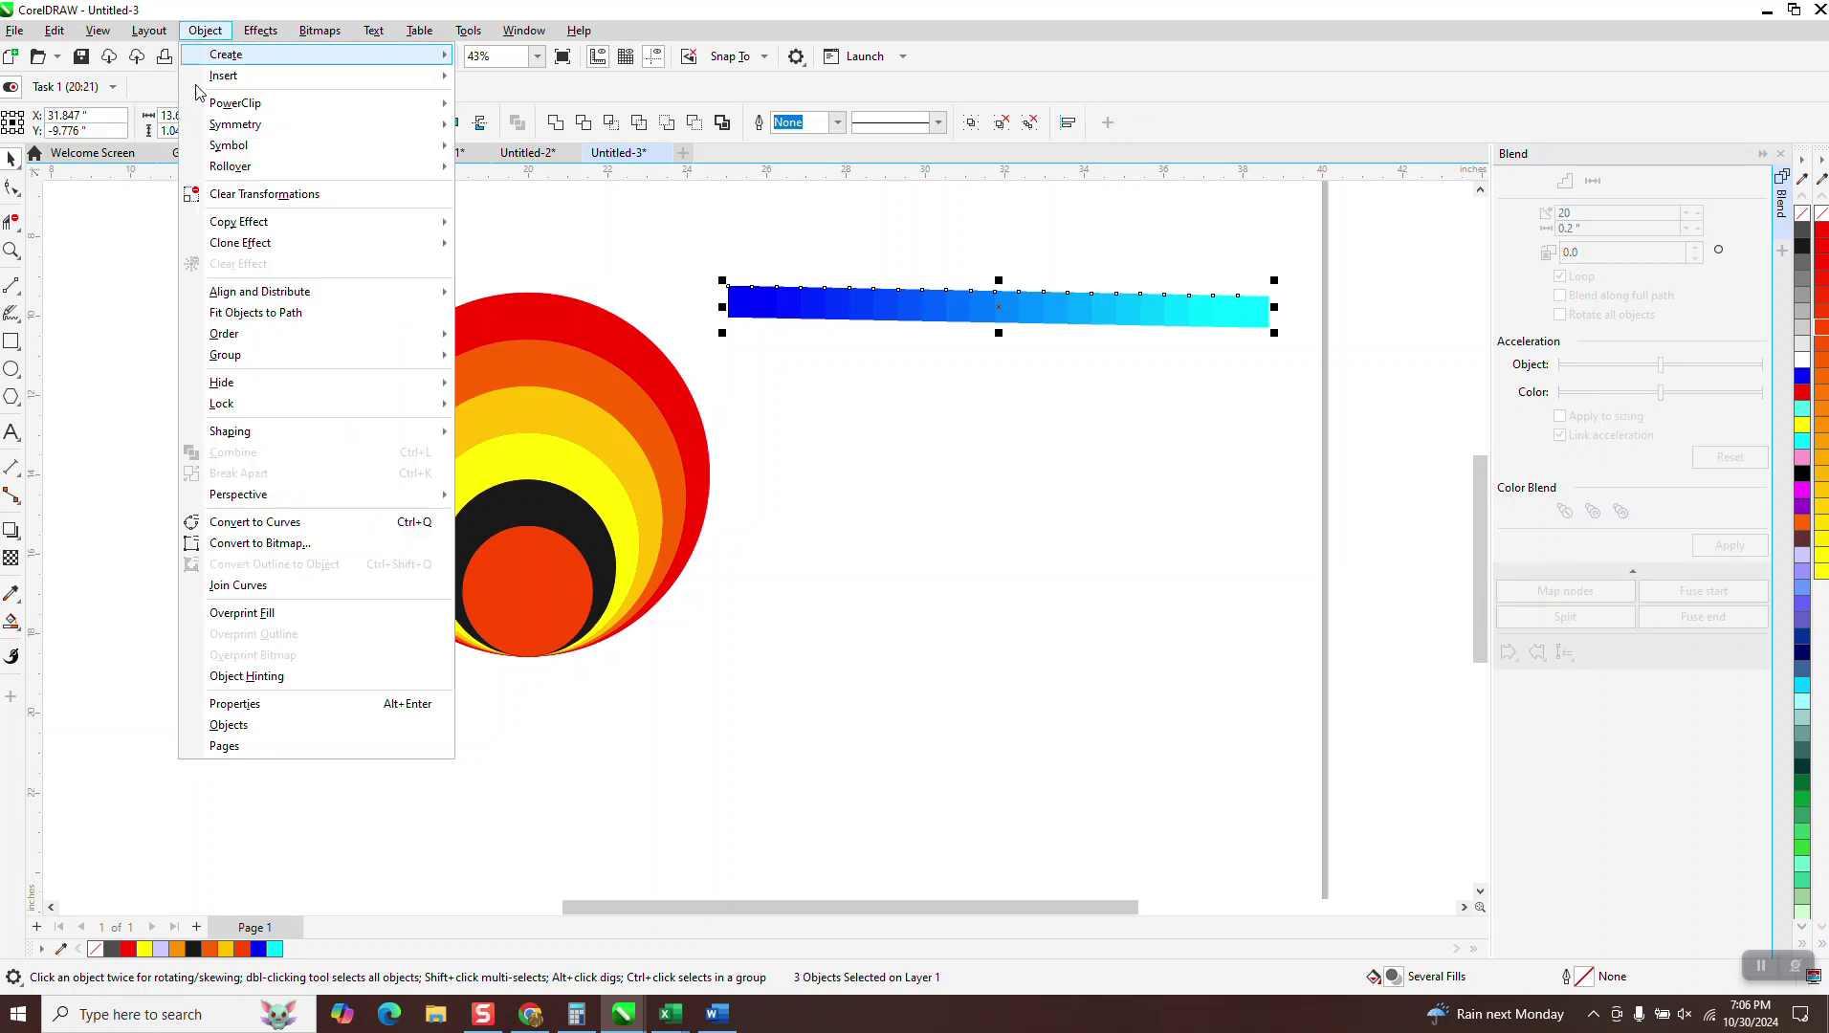
pyautogui.moveTo(367, 356)
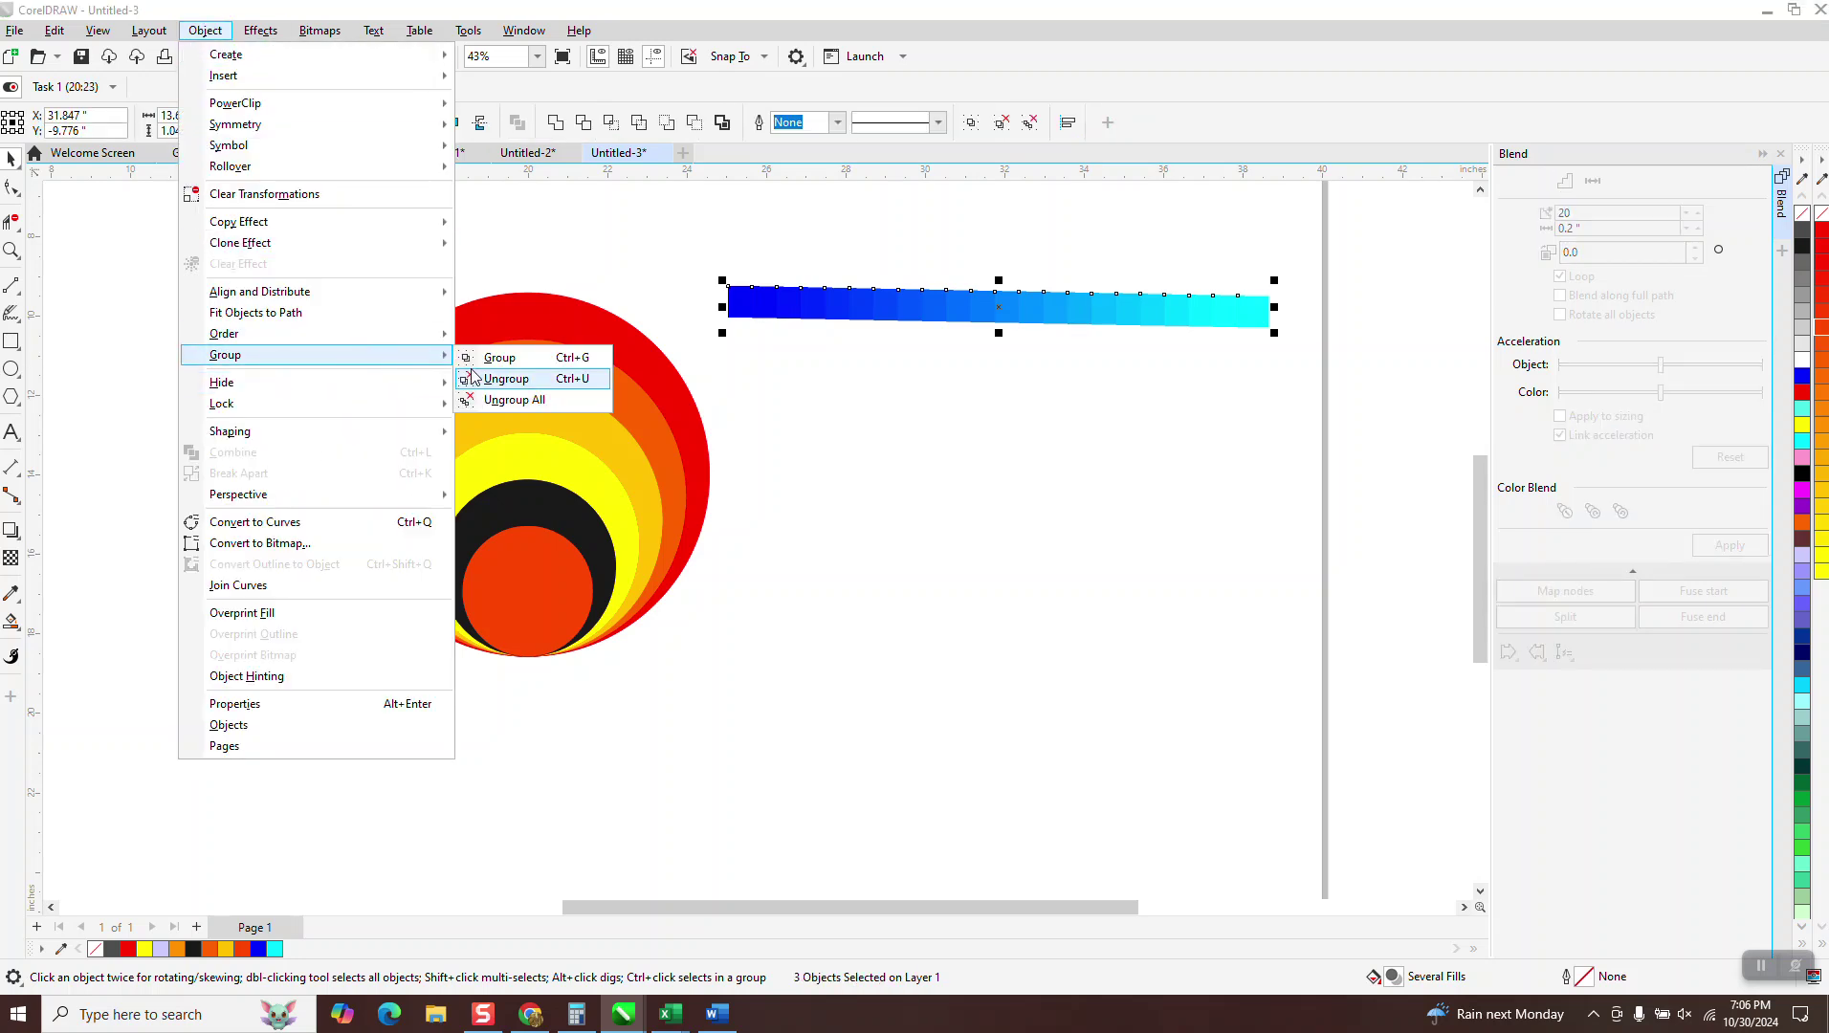
pyautogui.click(488, 380)
# - Pull several individual squares, from medium blue to cyan, out of the blended strip and spread them out below it
pyautogui.click(1042, 330)
pyautogui.moveTo(1001, 318); pyautogui.dragTo(996, 402)
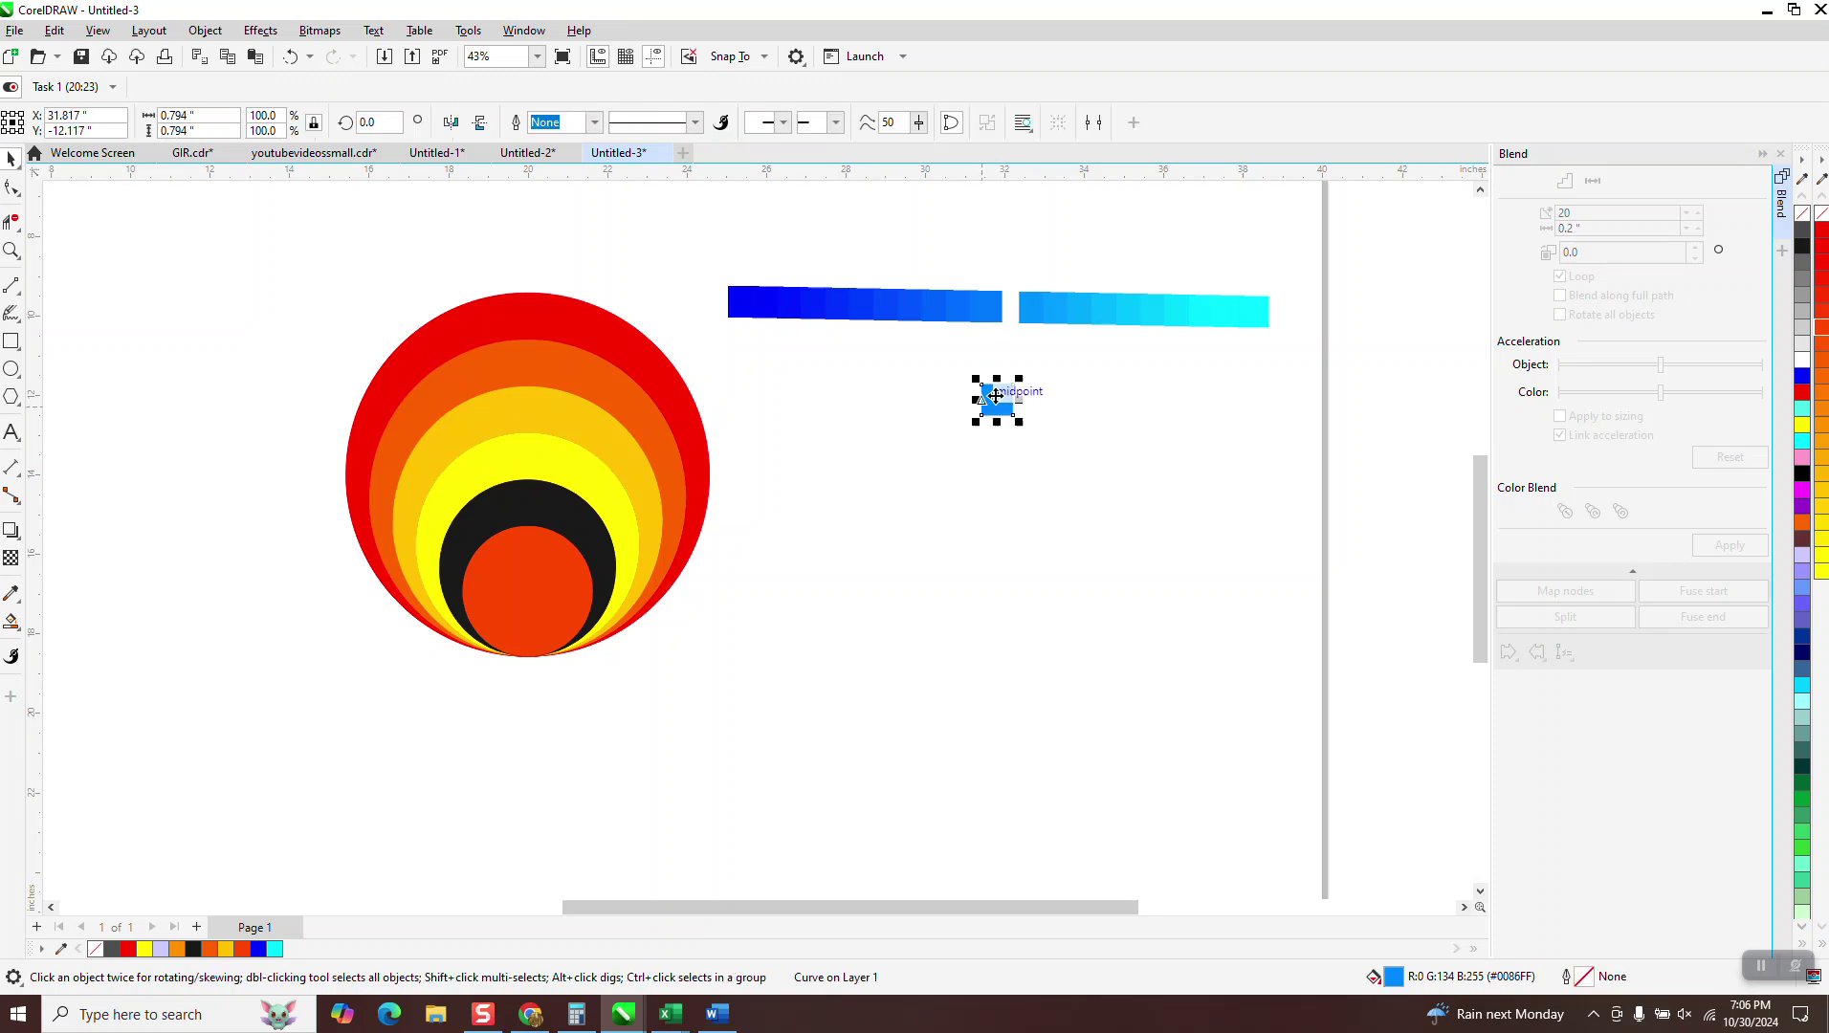
pyautogui.moveTo(1096, 321); pyautogui.dragTo(1081, 416)
pyautogui.moveTo(1189, 326); pyautogui.dragTo(1189, 407)
pyautogui.moveTo(1252, 318); pyautogui.dragTo(1249, 410)
pyautogui.moveTo(934, 327); pyautogui.dragTo(933, 439)
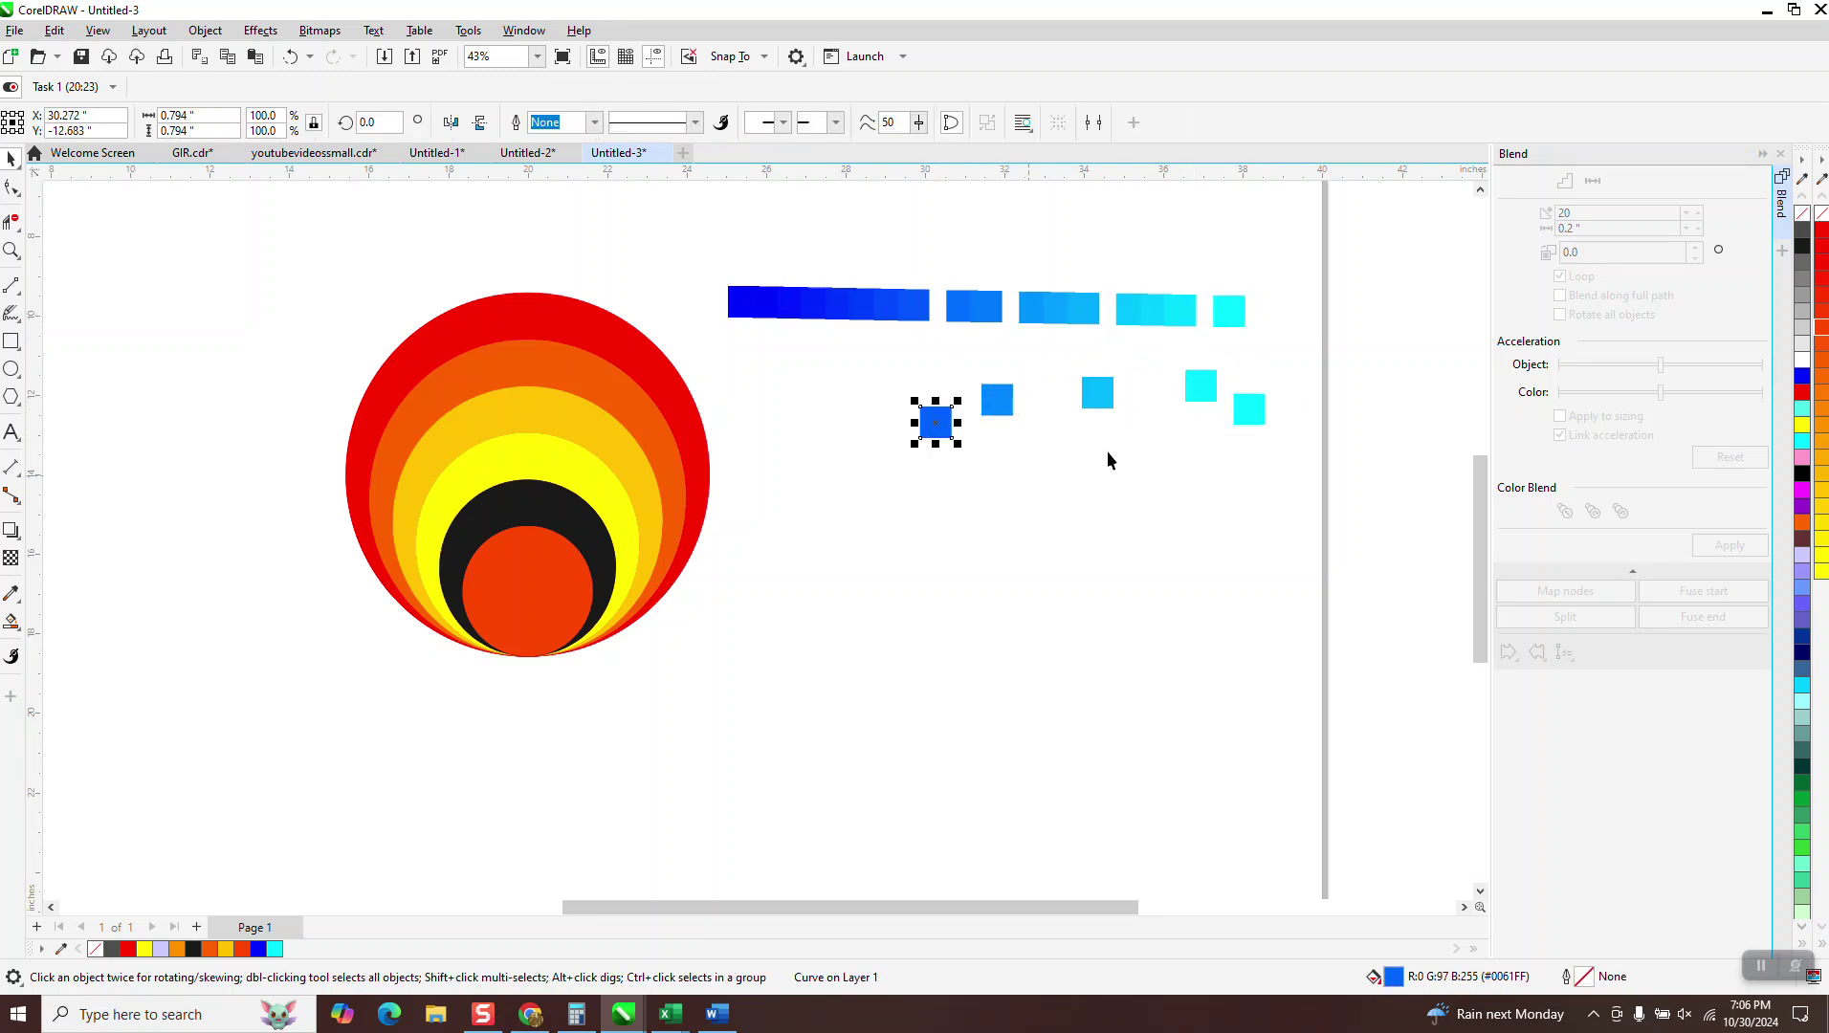
pyautogui.click(1252, 417)
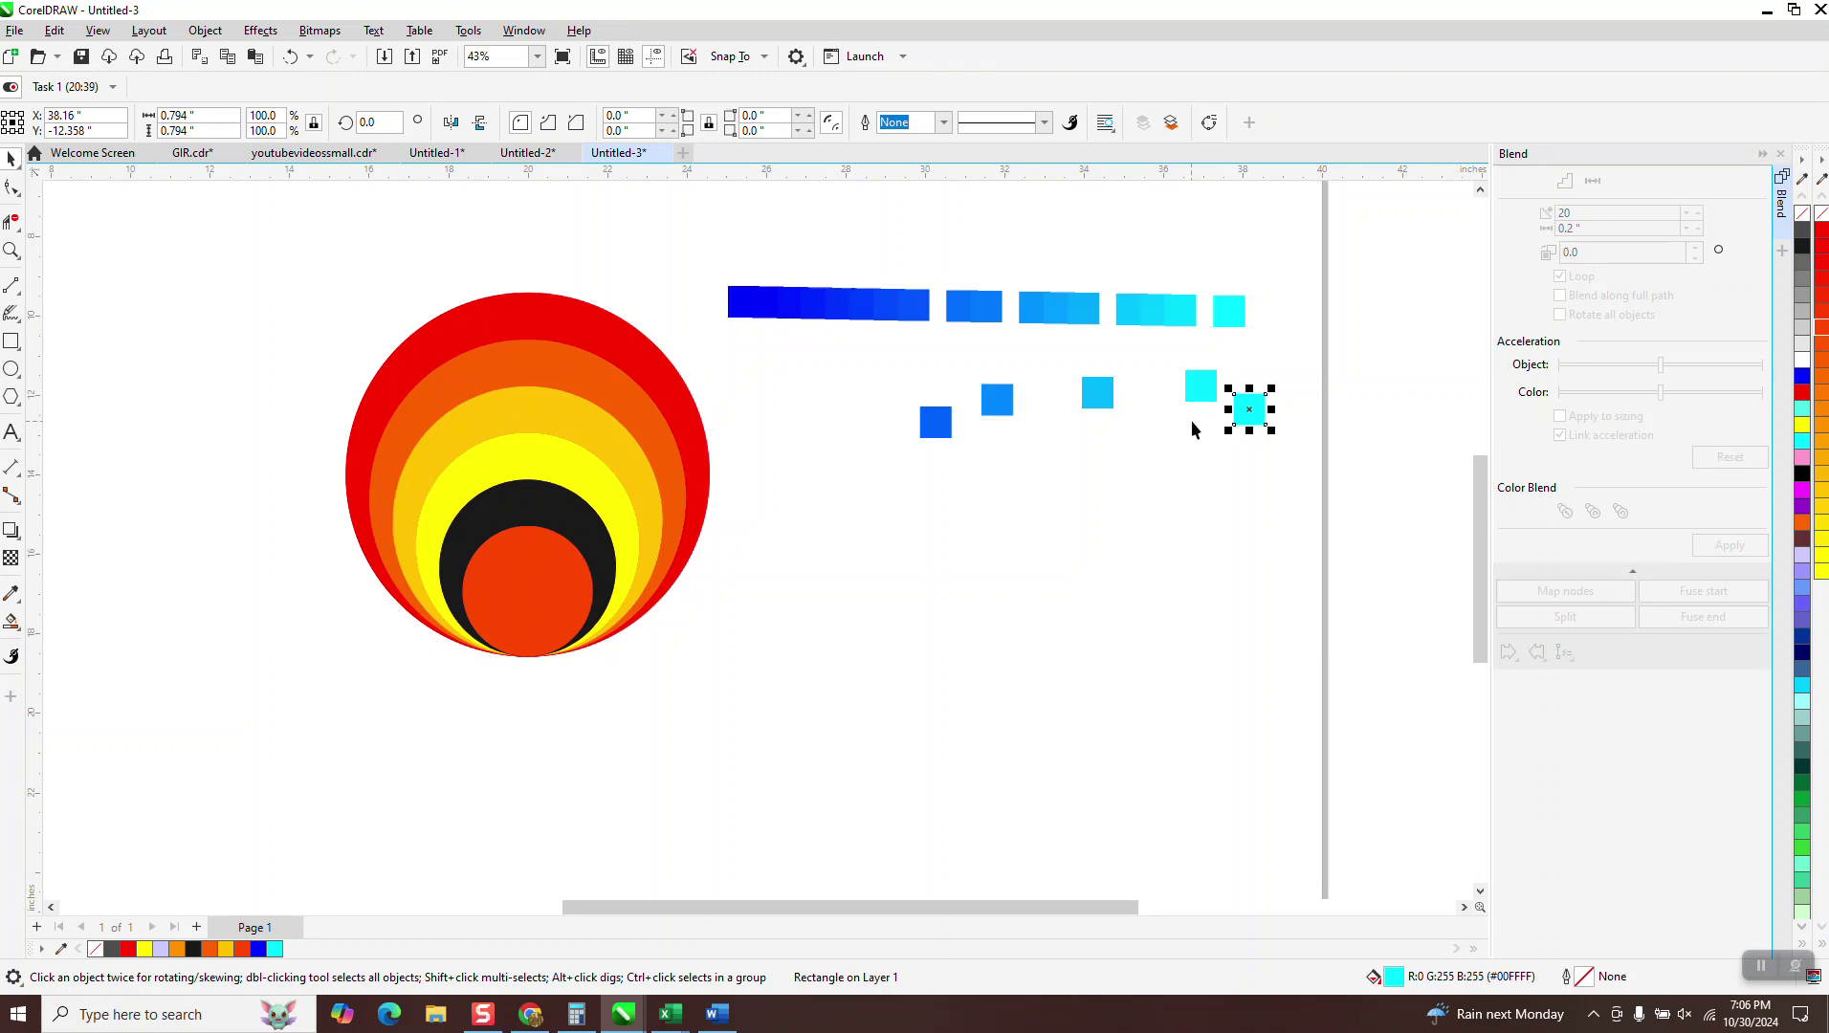
pyautogui.moveTo(1229, 323); pyautogui.dragTo(1280, 419)
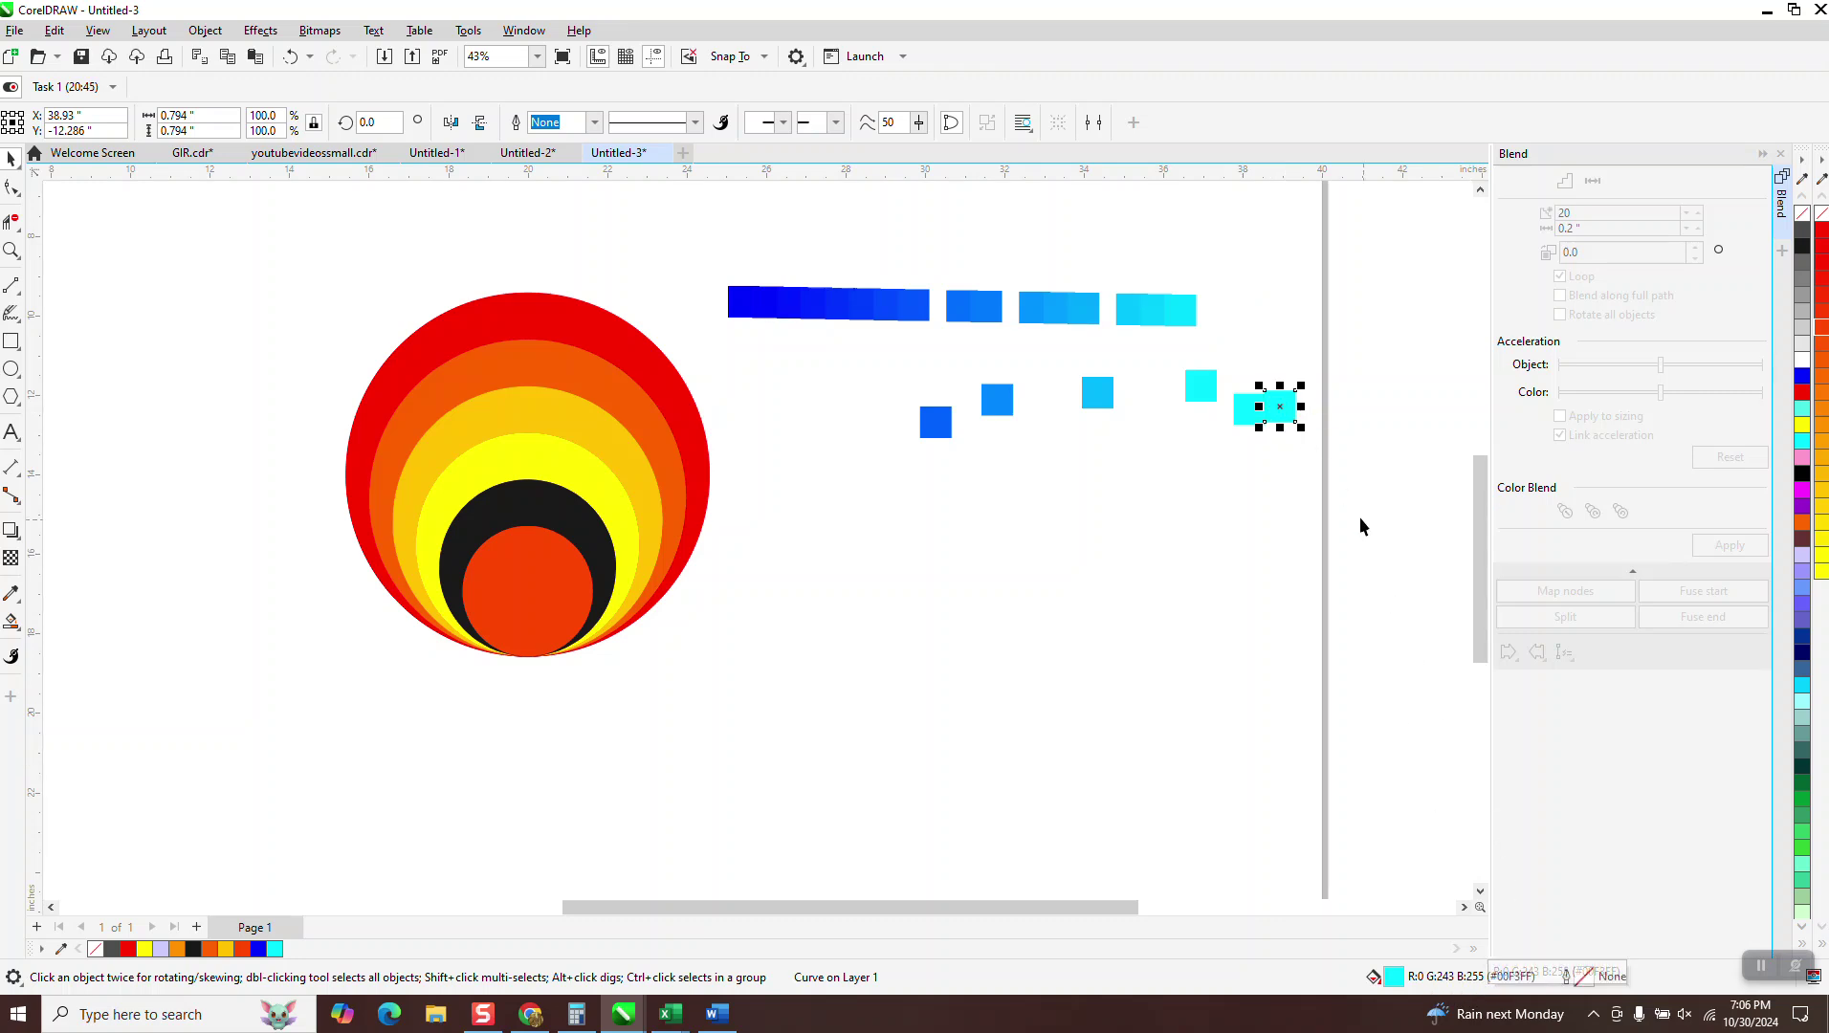
pyautogui.moveTo(1290, 417); pyautogui.dragTo(1275, 465)
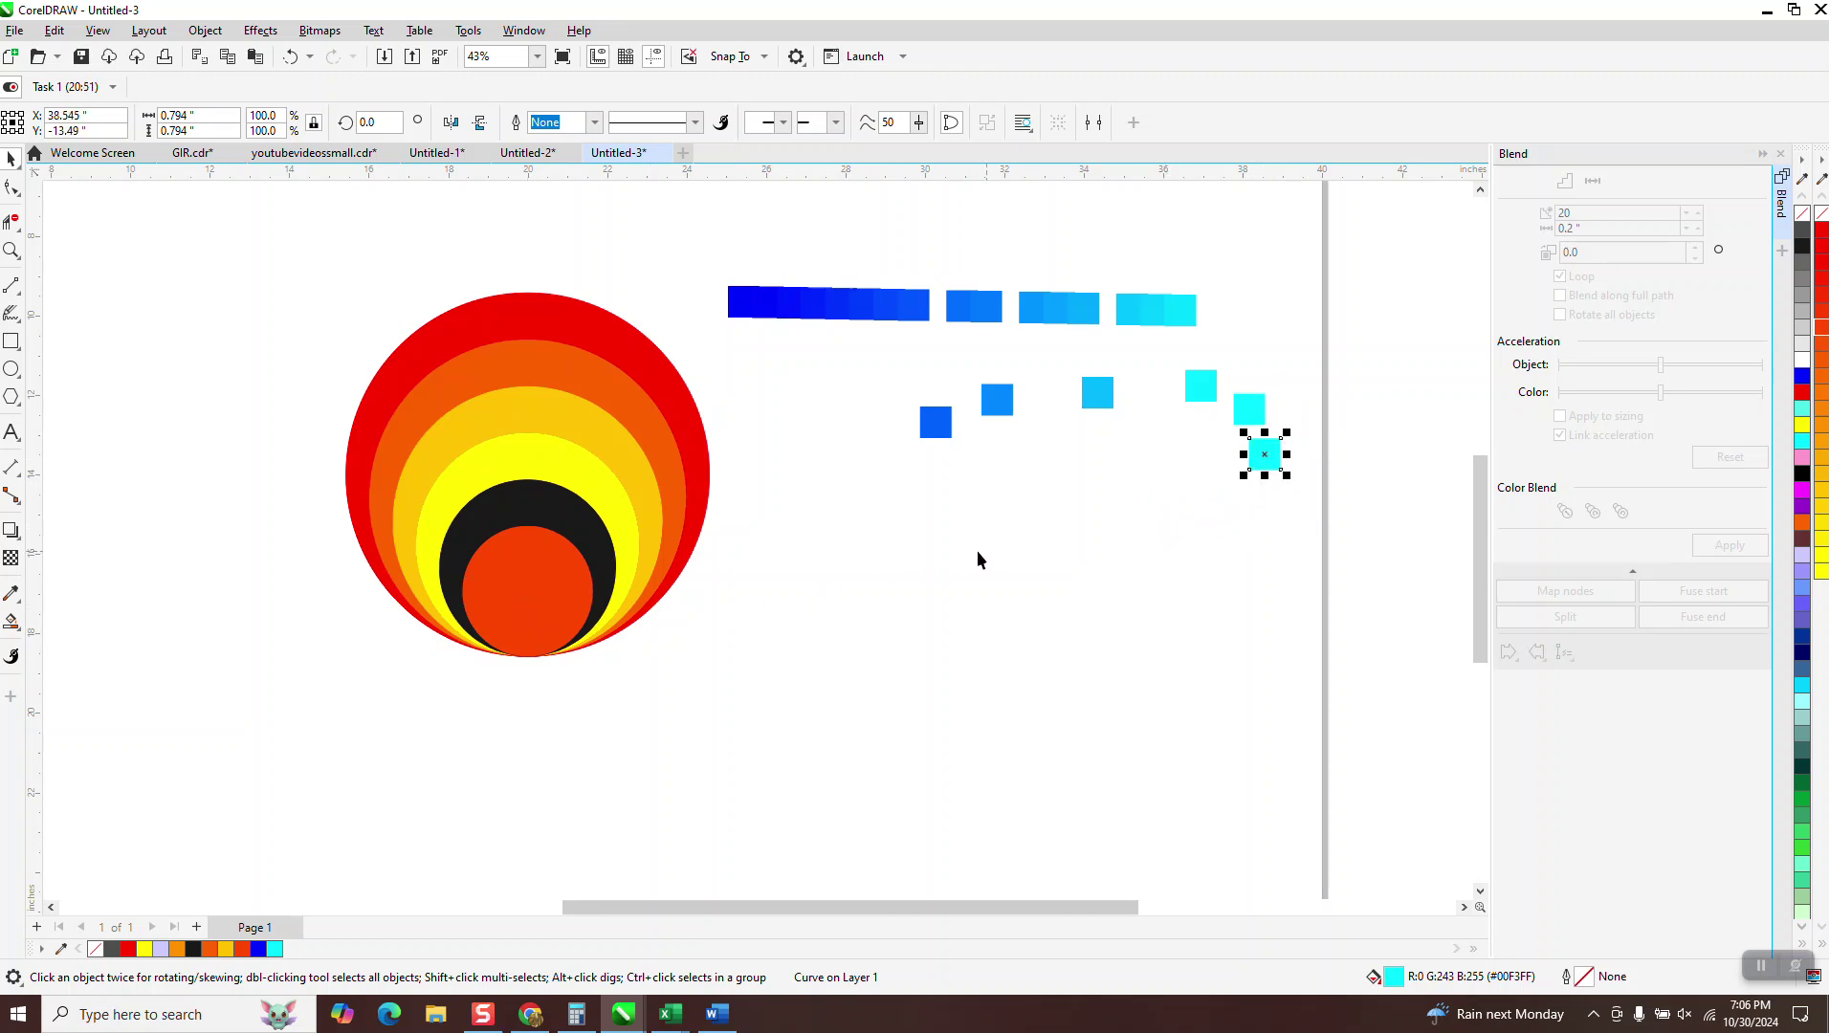
# - Mix a touch of yellow from the RGB palette into the innermost circle's red-orange fill
pyautogui.click(555, 587)
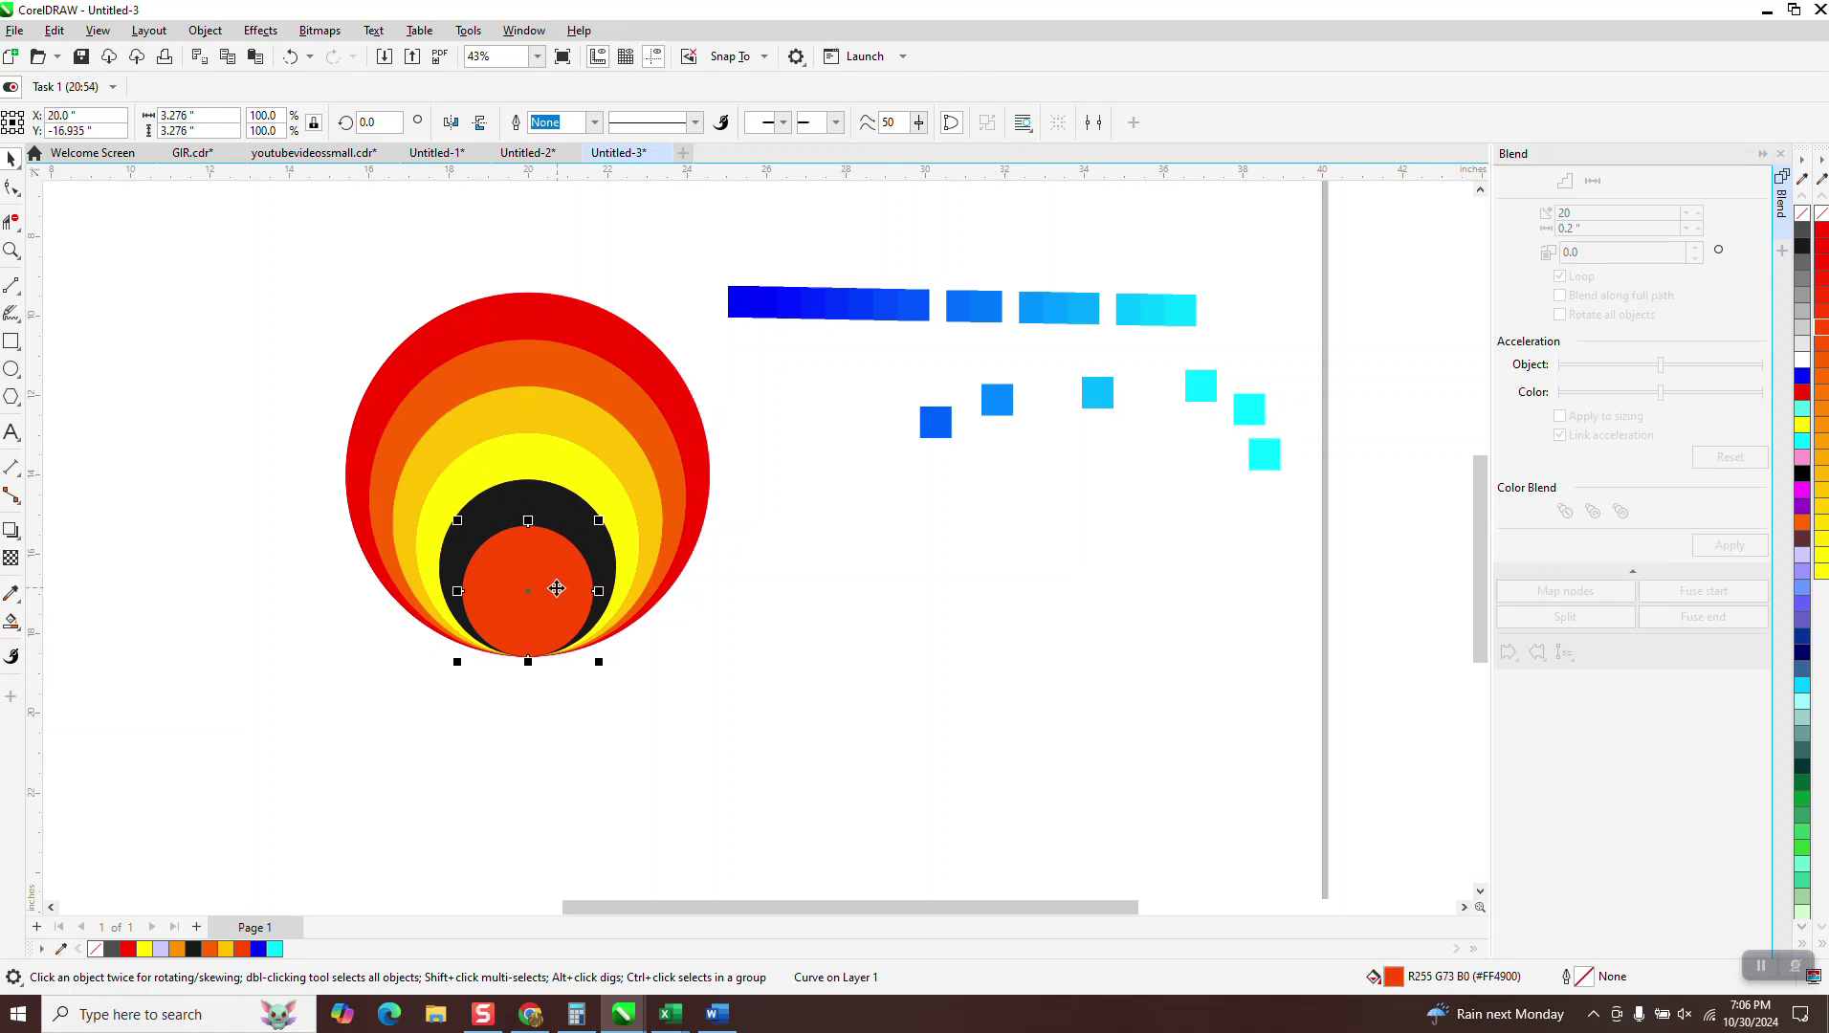
pyautogui.keyDown('ctrl'); pyautogui.click(1802, 430); pyautogui.keyUp('ctrl')
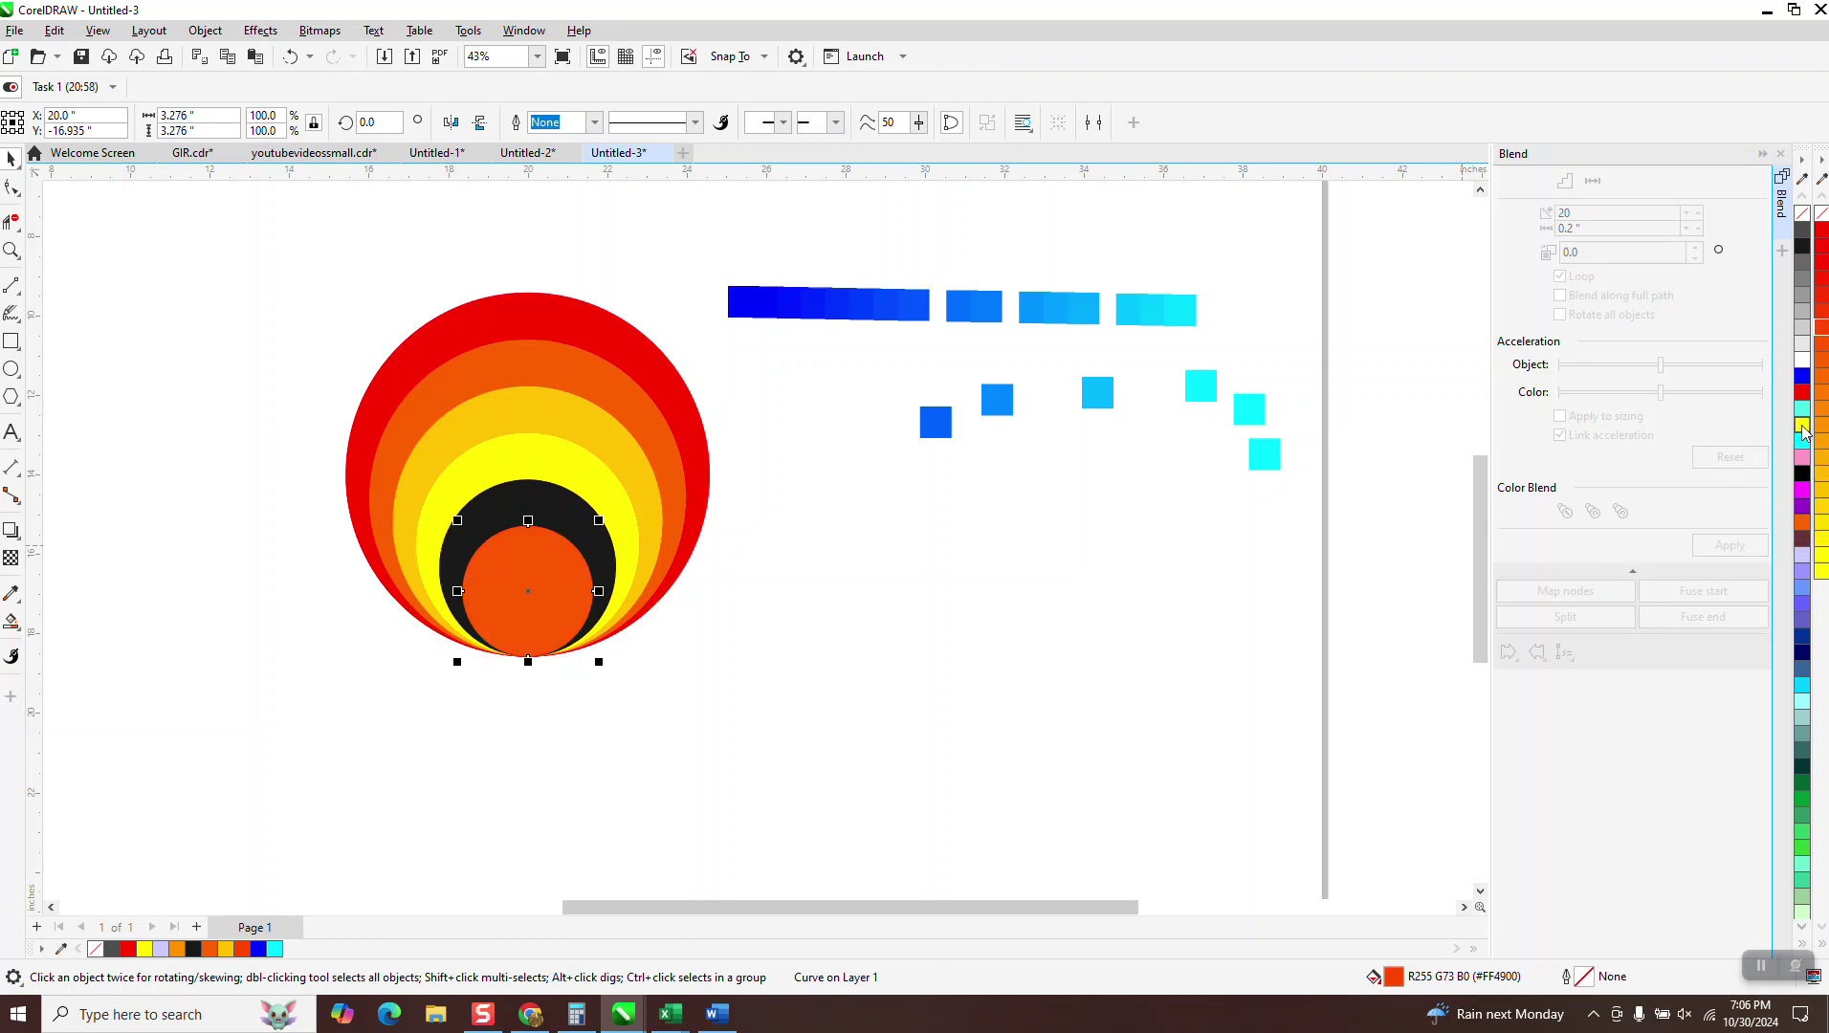
# - Shift the innermost circle's red-orange fill to golden yellow by repeatedly mixing in small amounts of yellow from the RGB palette
pyautogui.keyDown('ctrl'); pyautogui.click(1802, 430); pyautogui.keyUp('ctrl')
pyautogui.keyDown('ctrl'); pyautogui.click(1802, 430); pyautogui.keyUp('ctrl')
pyautogui.keyDown('ctrl'); pyautogui.click(1802, 431); pyautogui.keyUp('ctrl')
pyautogui.keyDown('ctrl'); pyautogui.click(1801, 431); pyautogui.keyUp('ctrl')
pyautogui.keyDown('ctrl'); pyautogui.click(1800, 433); pyautogui.keyUp('ctrl')
pyautogui.keyDown('ctrl'); pyautogui.click(1799, 432); pyautogui.keyUp('ctrl')
pyautogui.keyDown('ctrl'); pyautogui.click(1800, 433); pyautogui.keyUp('ctrl')
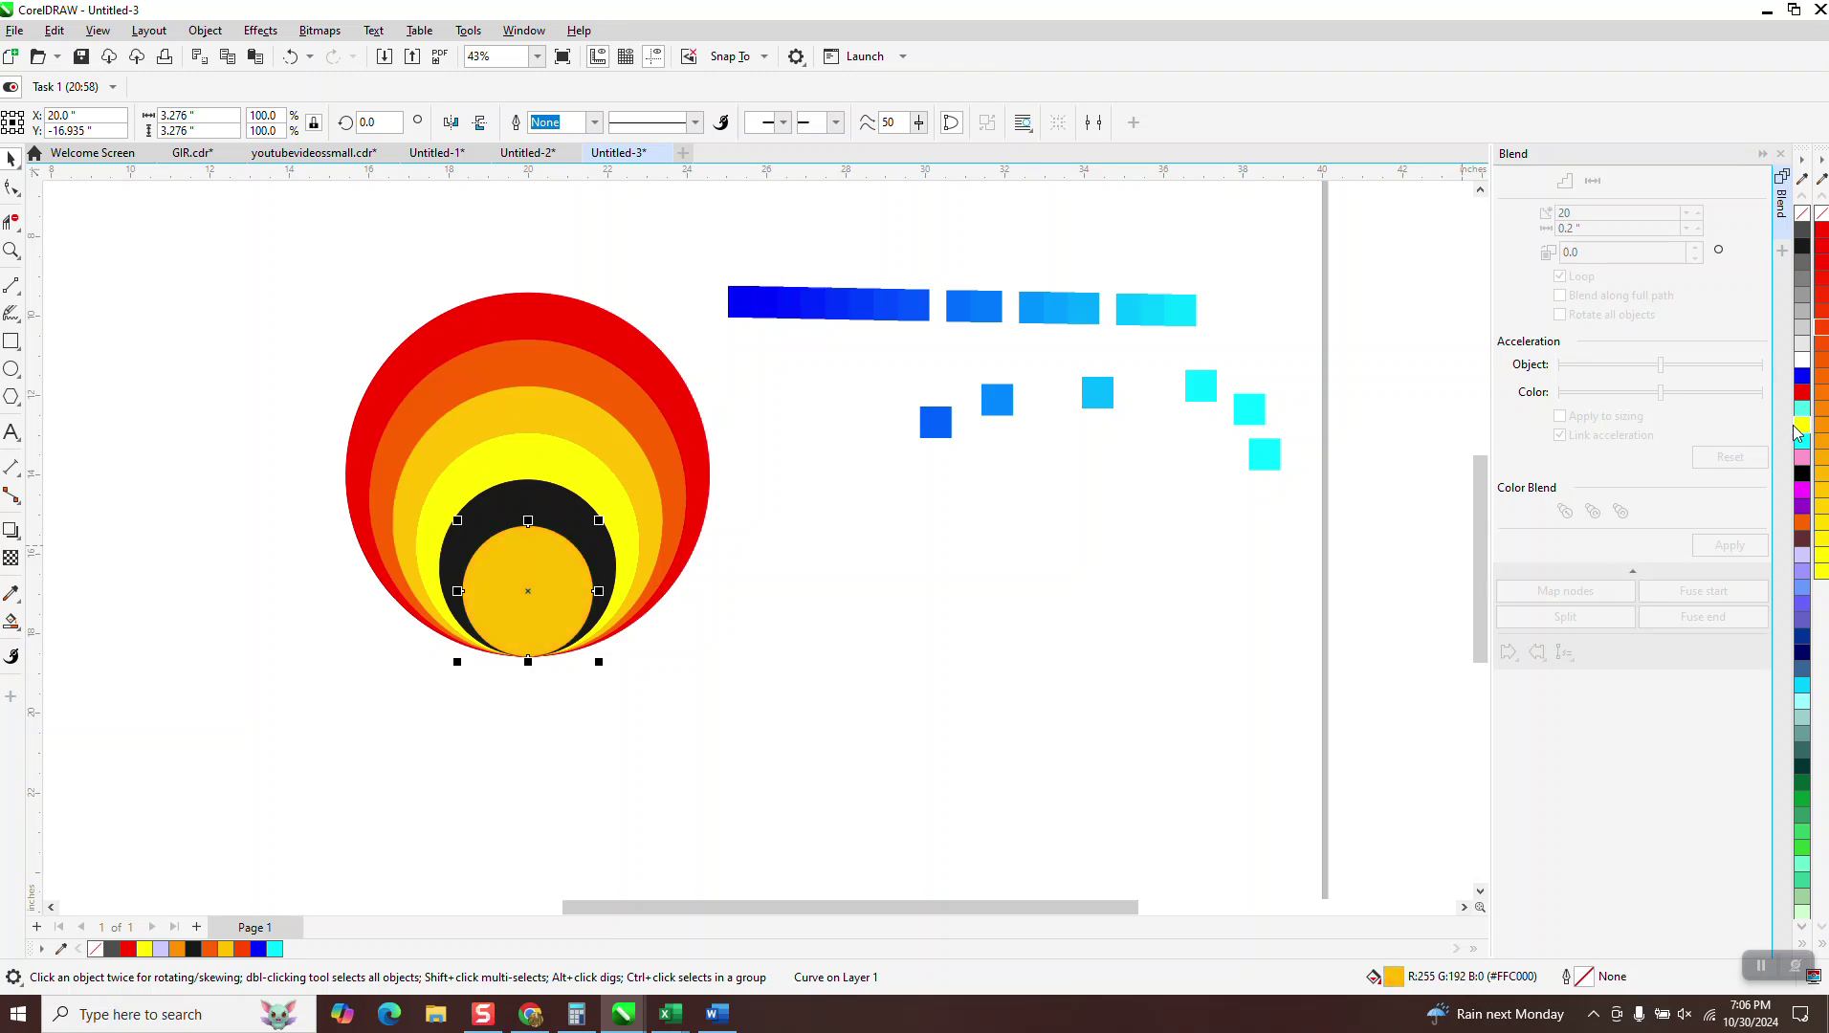
pyautogui.keyDown('ctrl'); pyautogui.click(1802, 430); pyautogui.keyUp('ctrl')
pyautogui.keyDown('ctrl'); pyautogui.click(1802, 431); pyautogui.keyUp('ctrl')
pyautogui.keyDown('ctrl'); pyautogui.click(1802, 431); pyautogui.keyUp('ctrl')
# - Mix small amounts of white and blue from the RGB palette into the innermost circle's golden-yellow fill
pyautogui.keyDown('ctrl'); pyautogui.click(1802, 366); pyautogui.keyUp('ctrl')
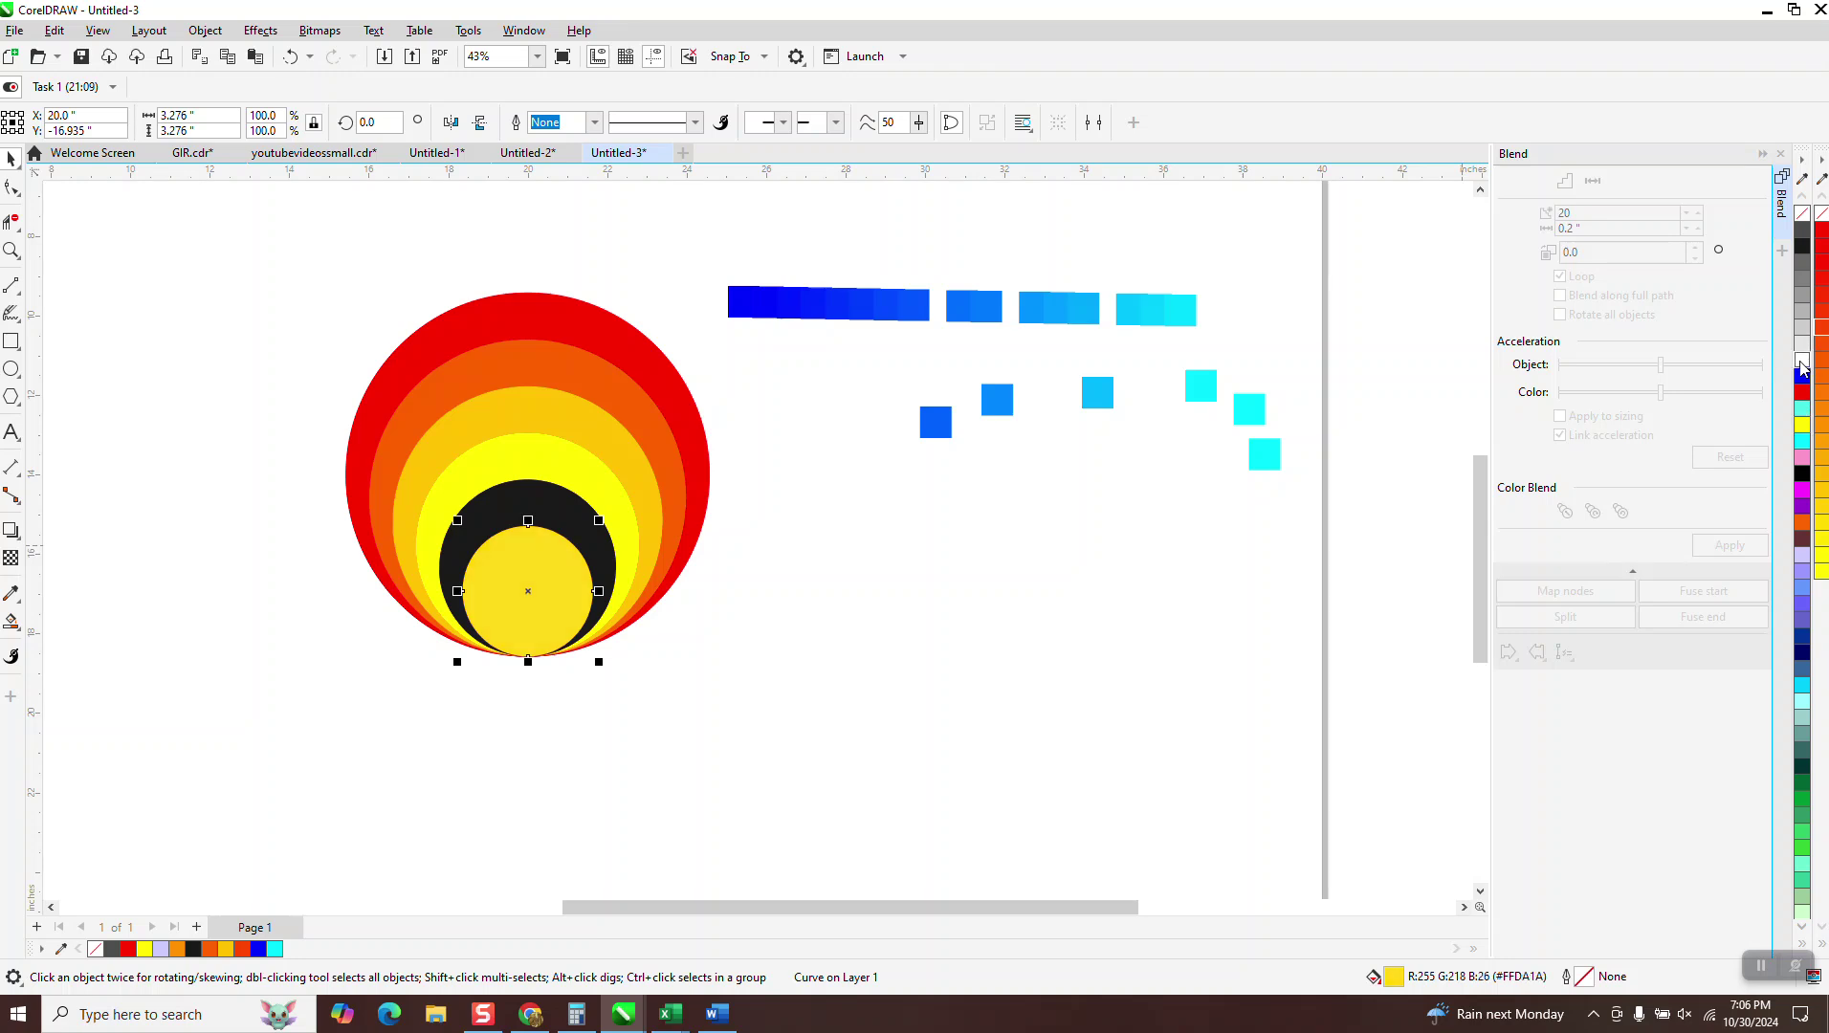
pyautogui.keyDown('ctrl'); pyautogui.click(1802, 366); pyautogui.keyUp('ctrl')
pyautogui.keyDown('ctrl'); pyautogui.click(1802, 366); pyautogui.keyUp('ctrl')
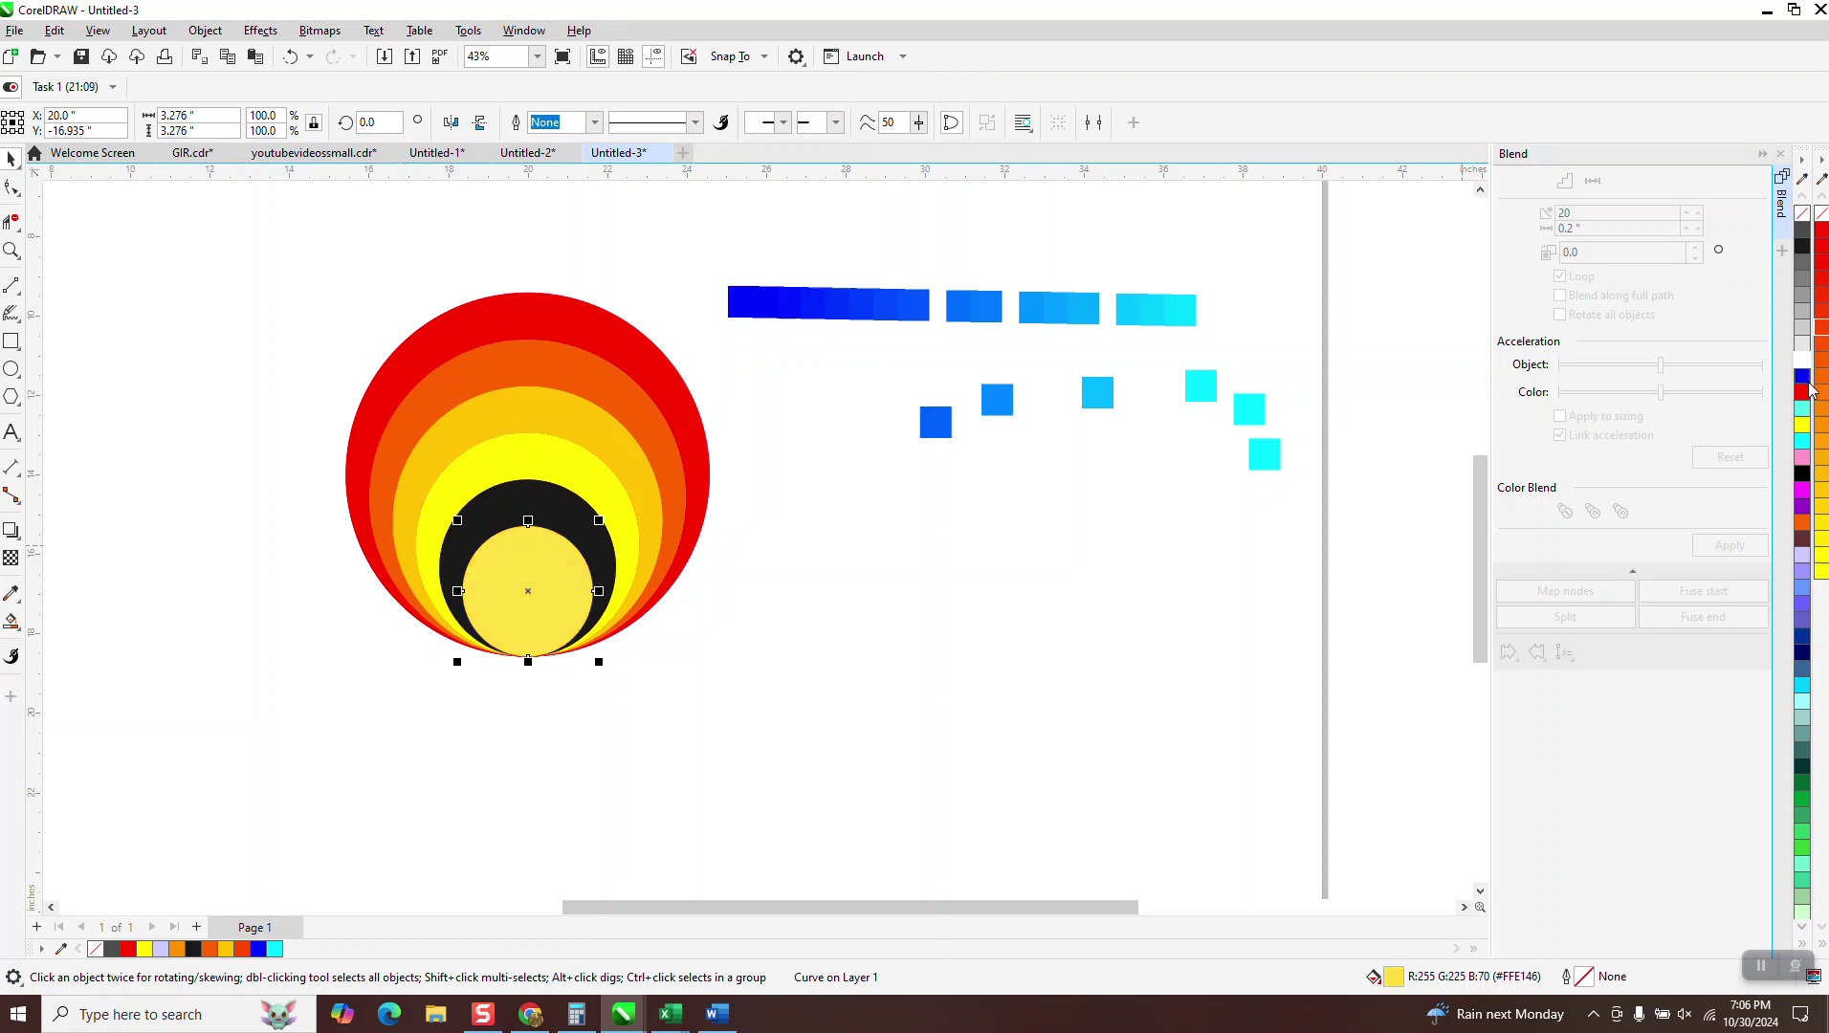
pyautogui.keyDown('ctrl'); pyautogui.click(1805, 380); pyautogui.keyUp('ctrl')
pyautogui.keyDown('ctrl'); pyautogui.click(1806, 380); pyautogui.keyUp('ctrl')
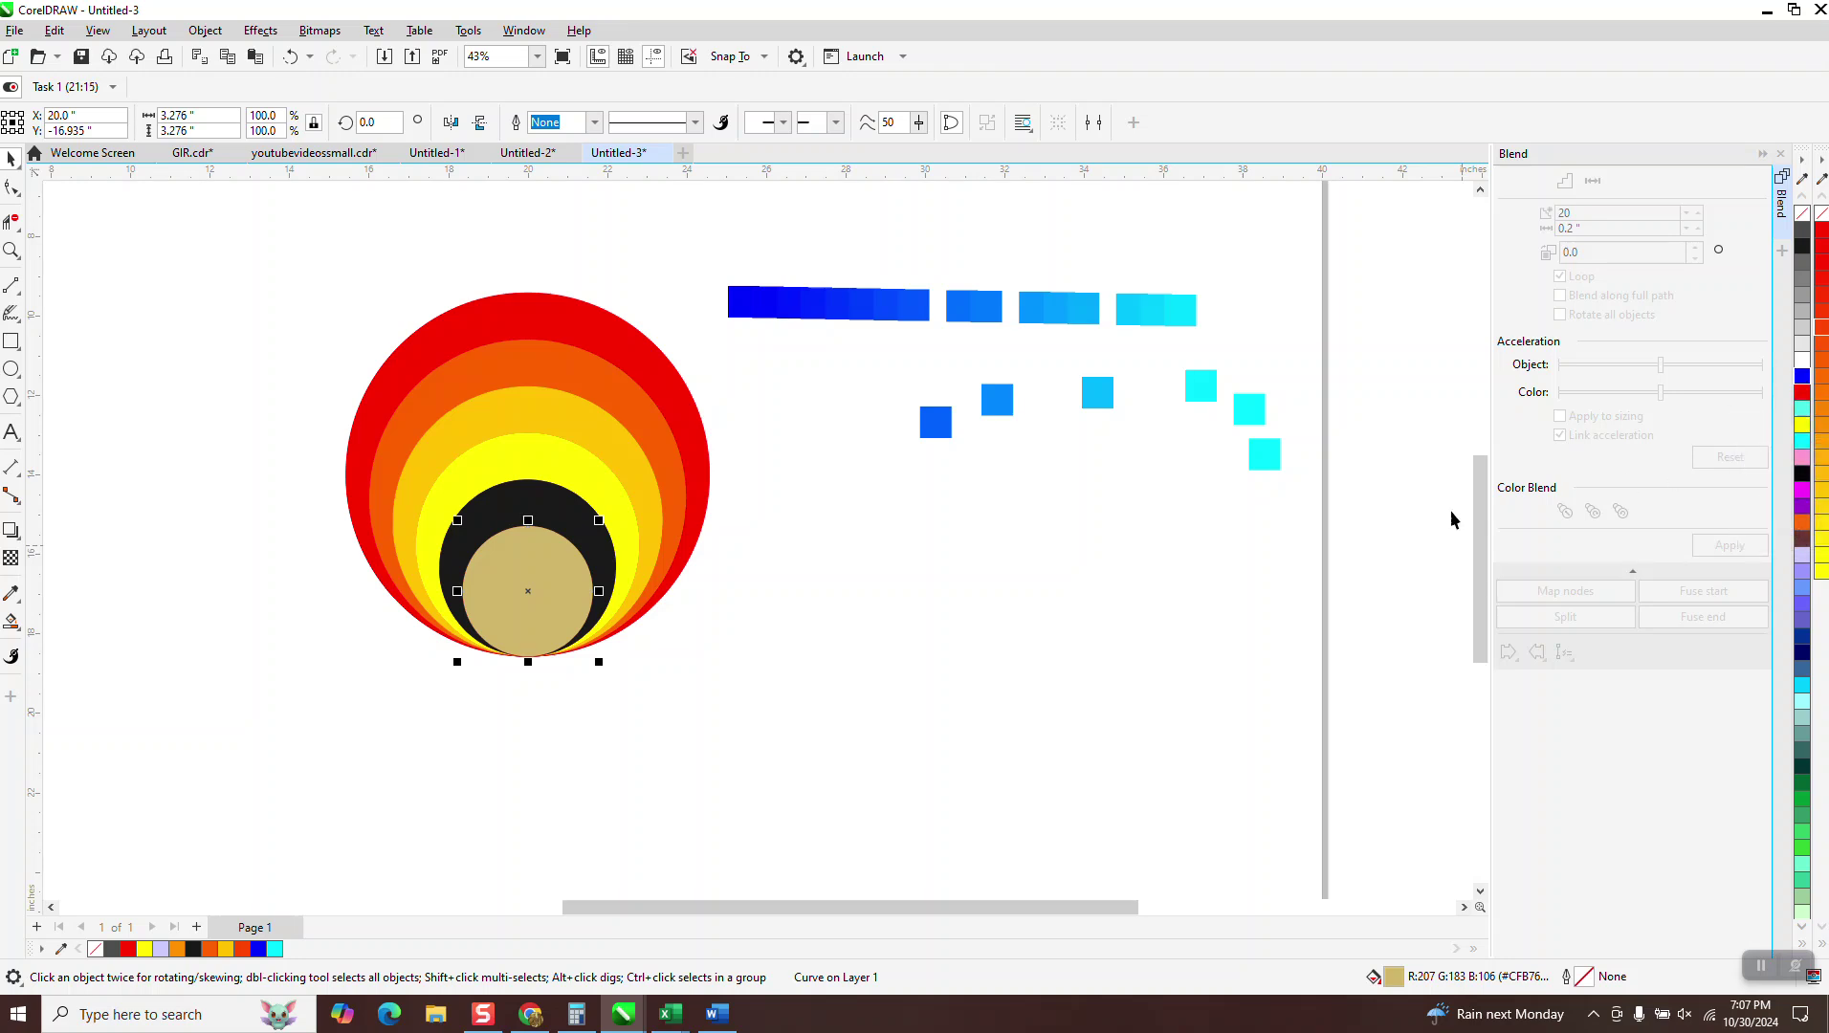
# - Delete the tan-filled innermost circle
pyautogui.click(1276, 452)
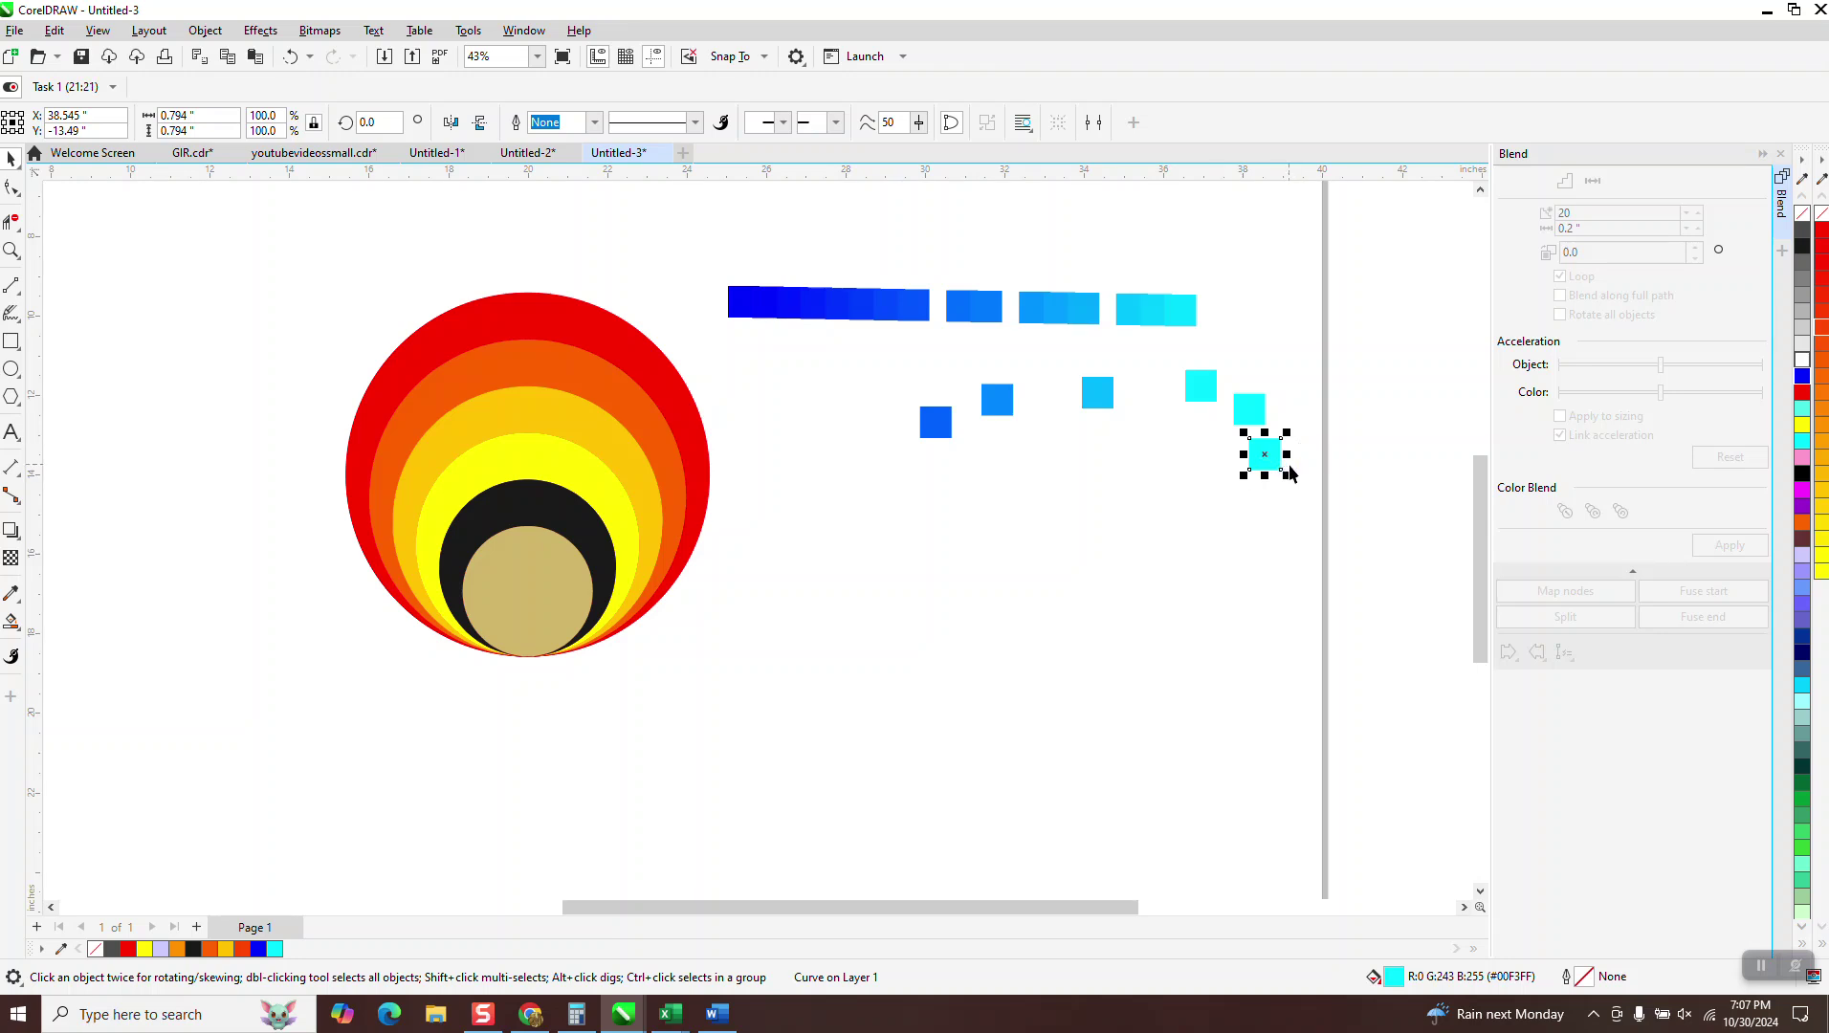
pyautogui.click(551, 593)
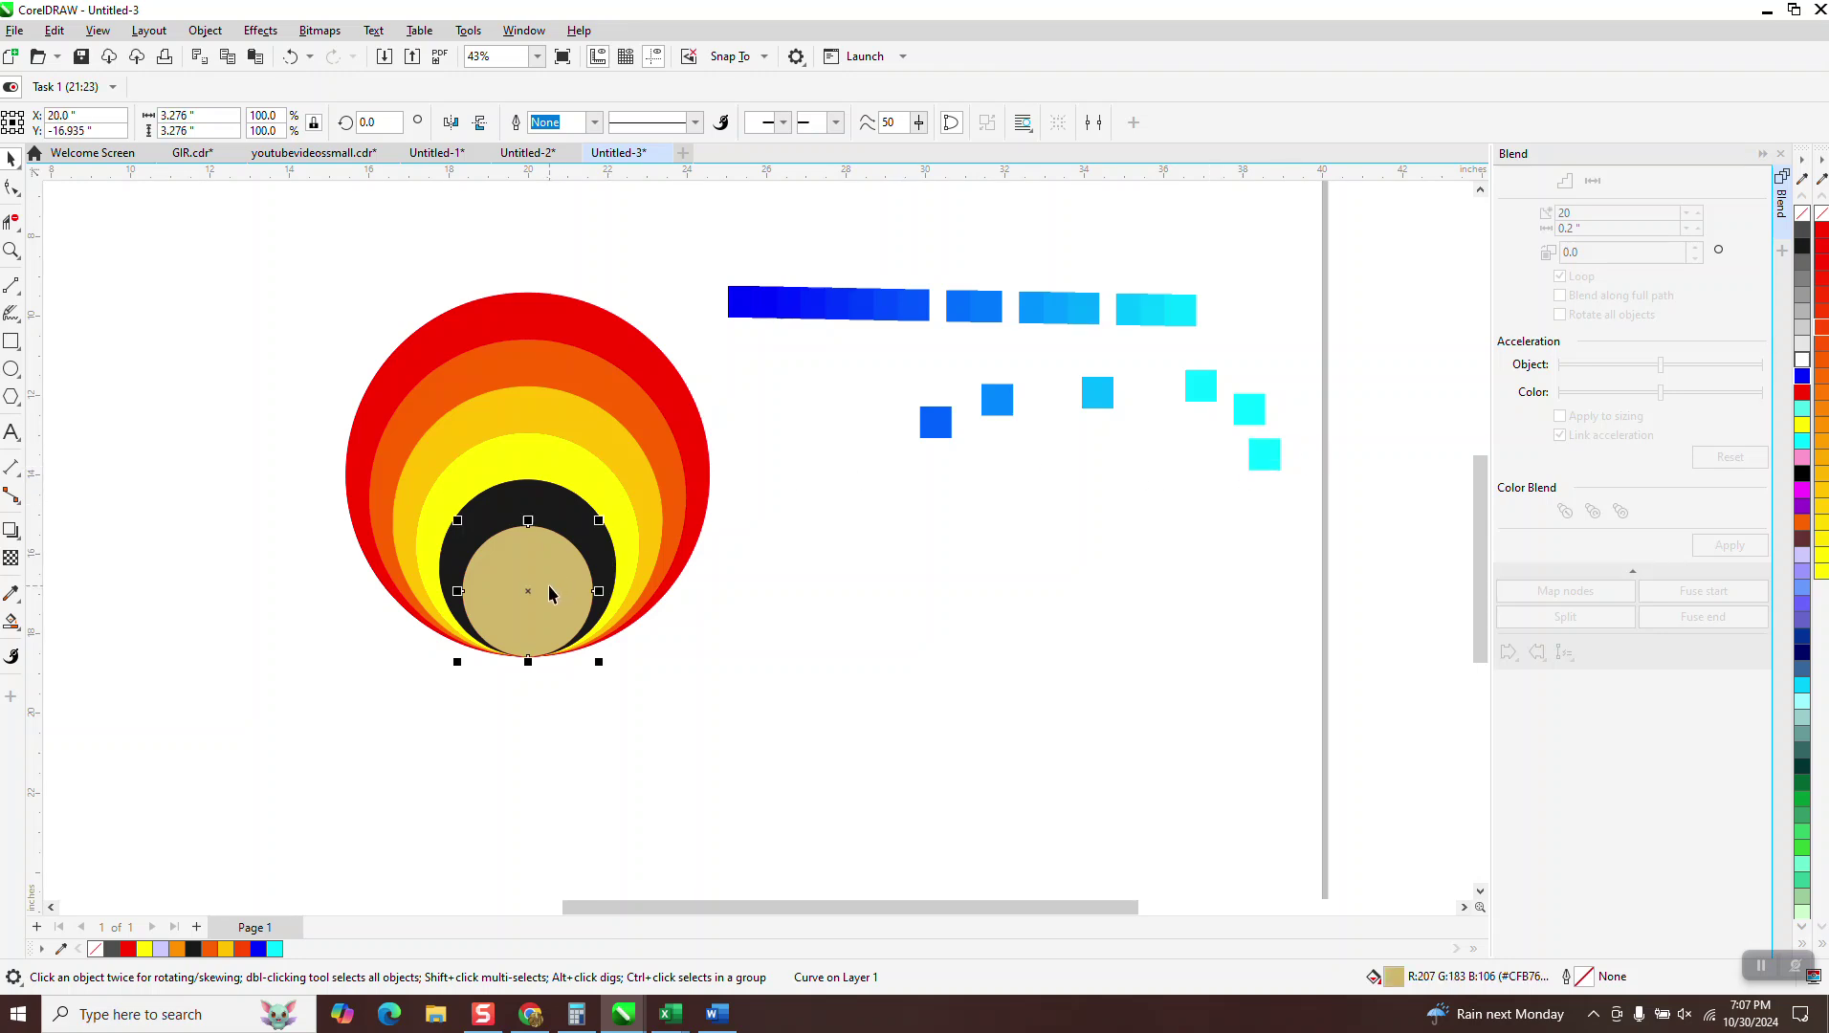
pyautogui.press('Delete')
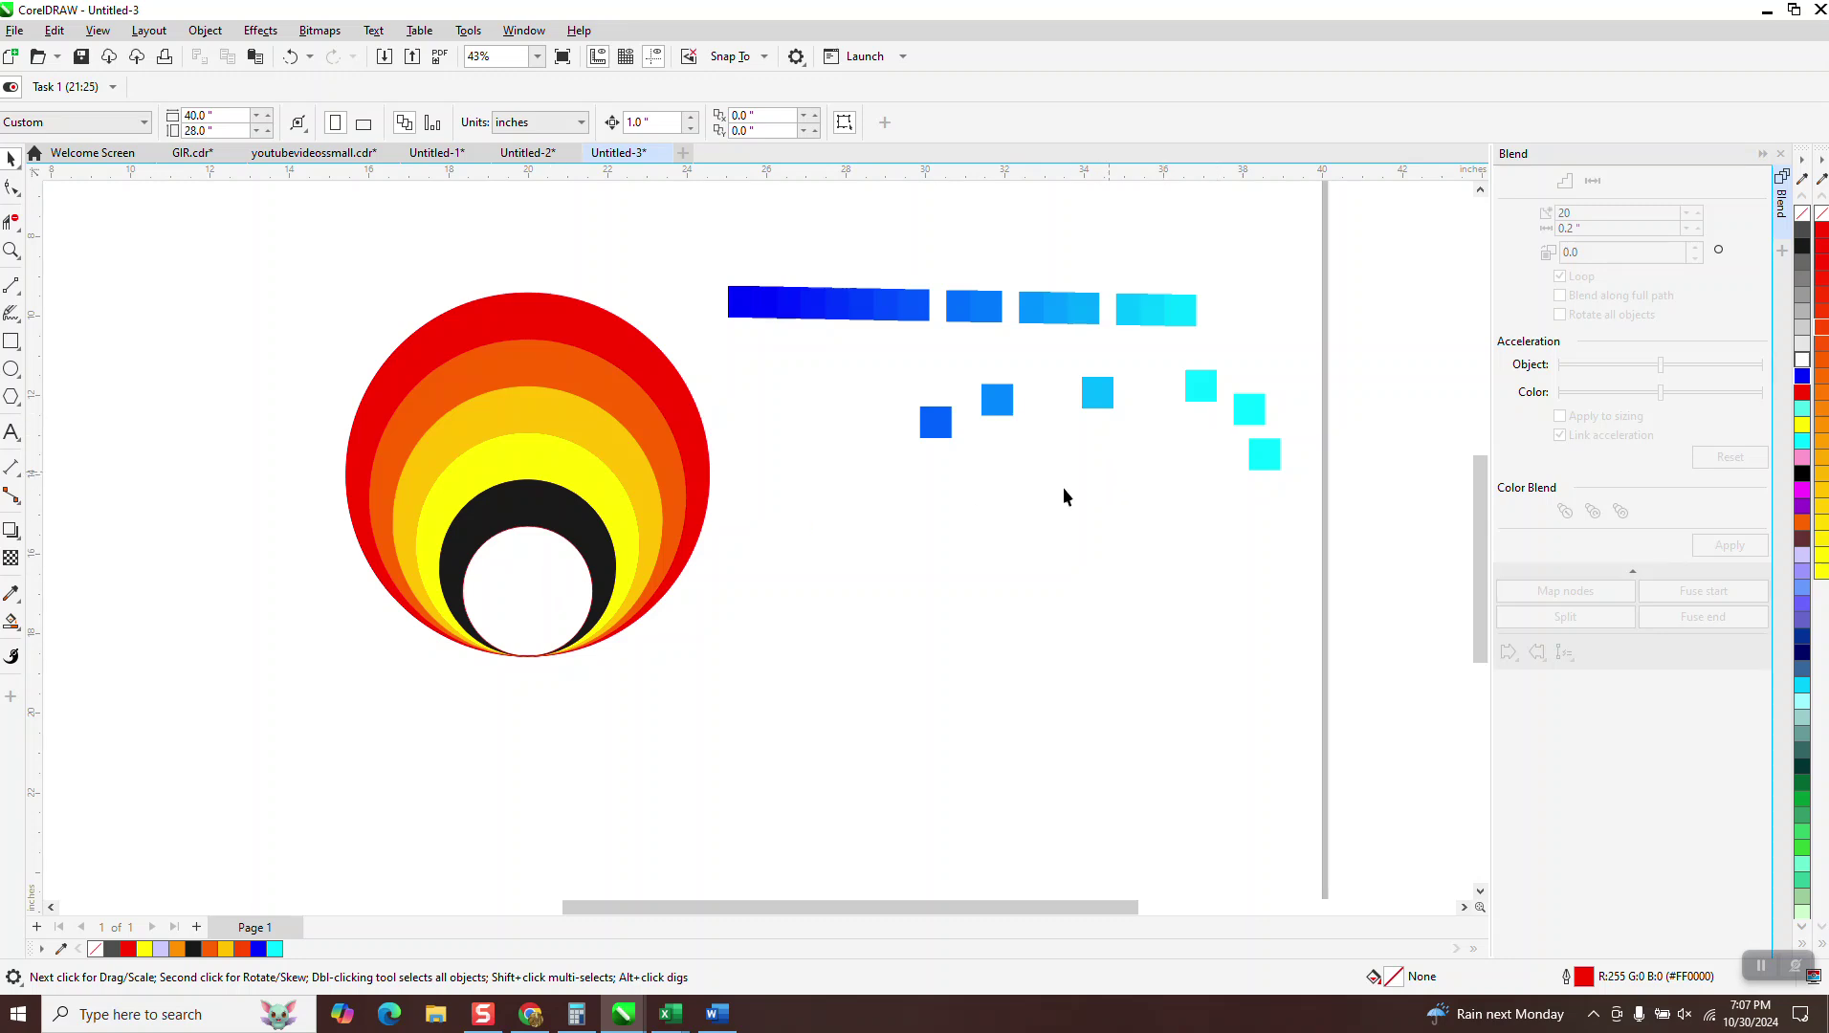
# - Sample the lowest cyan square's color with the Color Eyedropper and apply it to the empty innermost circle
pyautogui.click(12, 622)
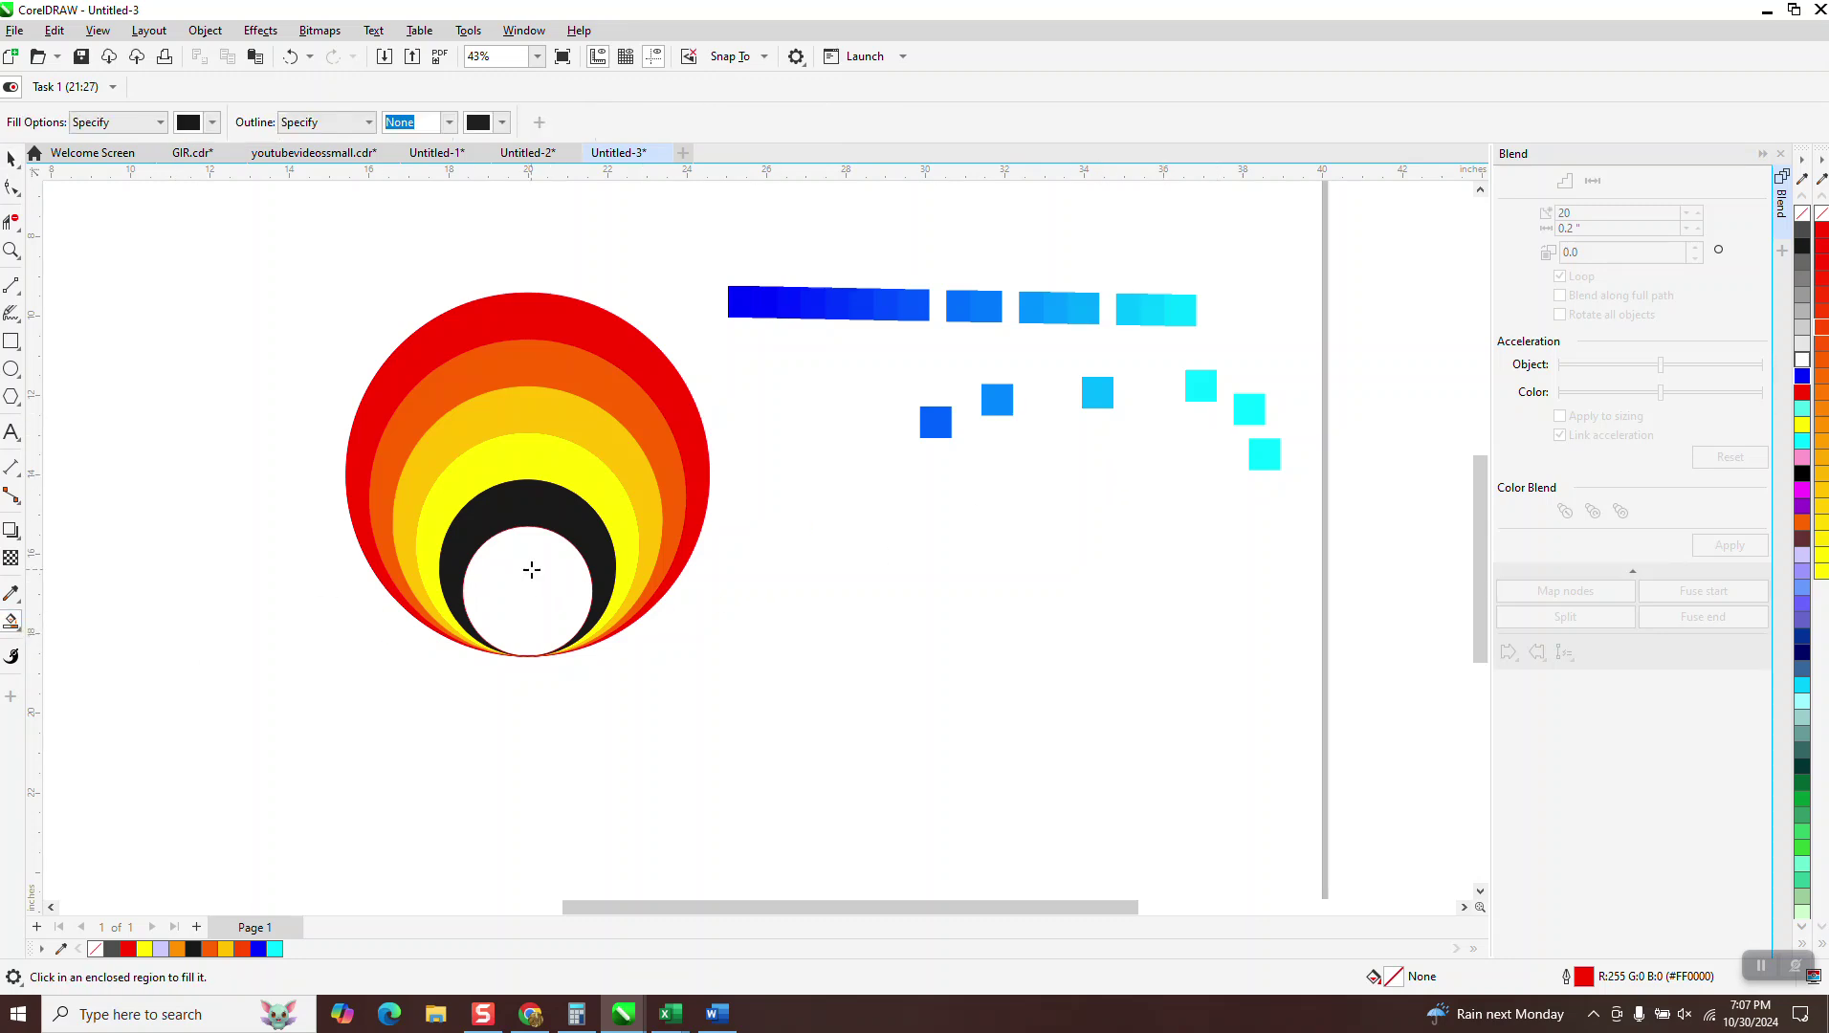
pyautogui.click(18, 597)
pyautogui.click(94, 598)
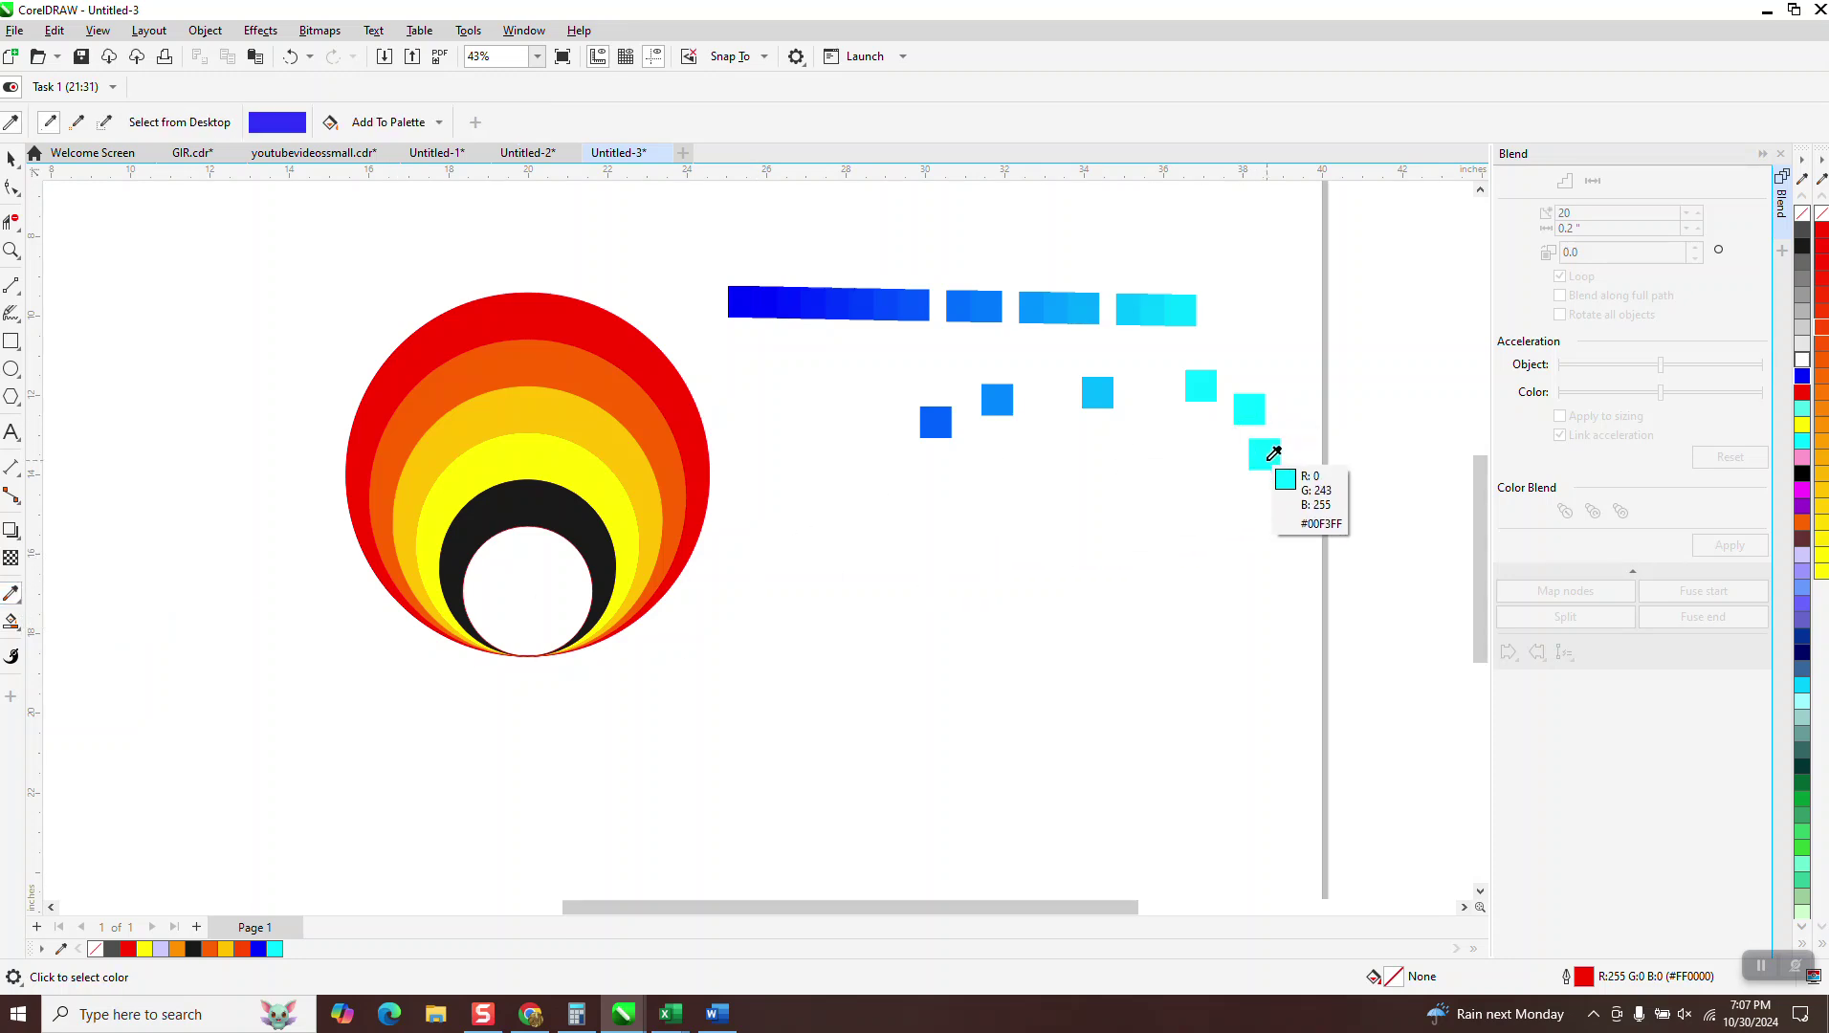
pyautogui.click(1265, 456)
pyautogui.click(542, 547)
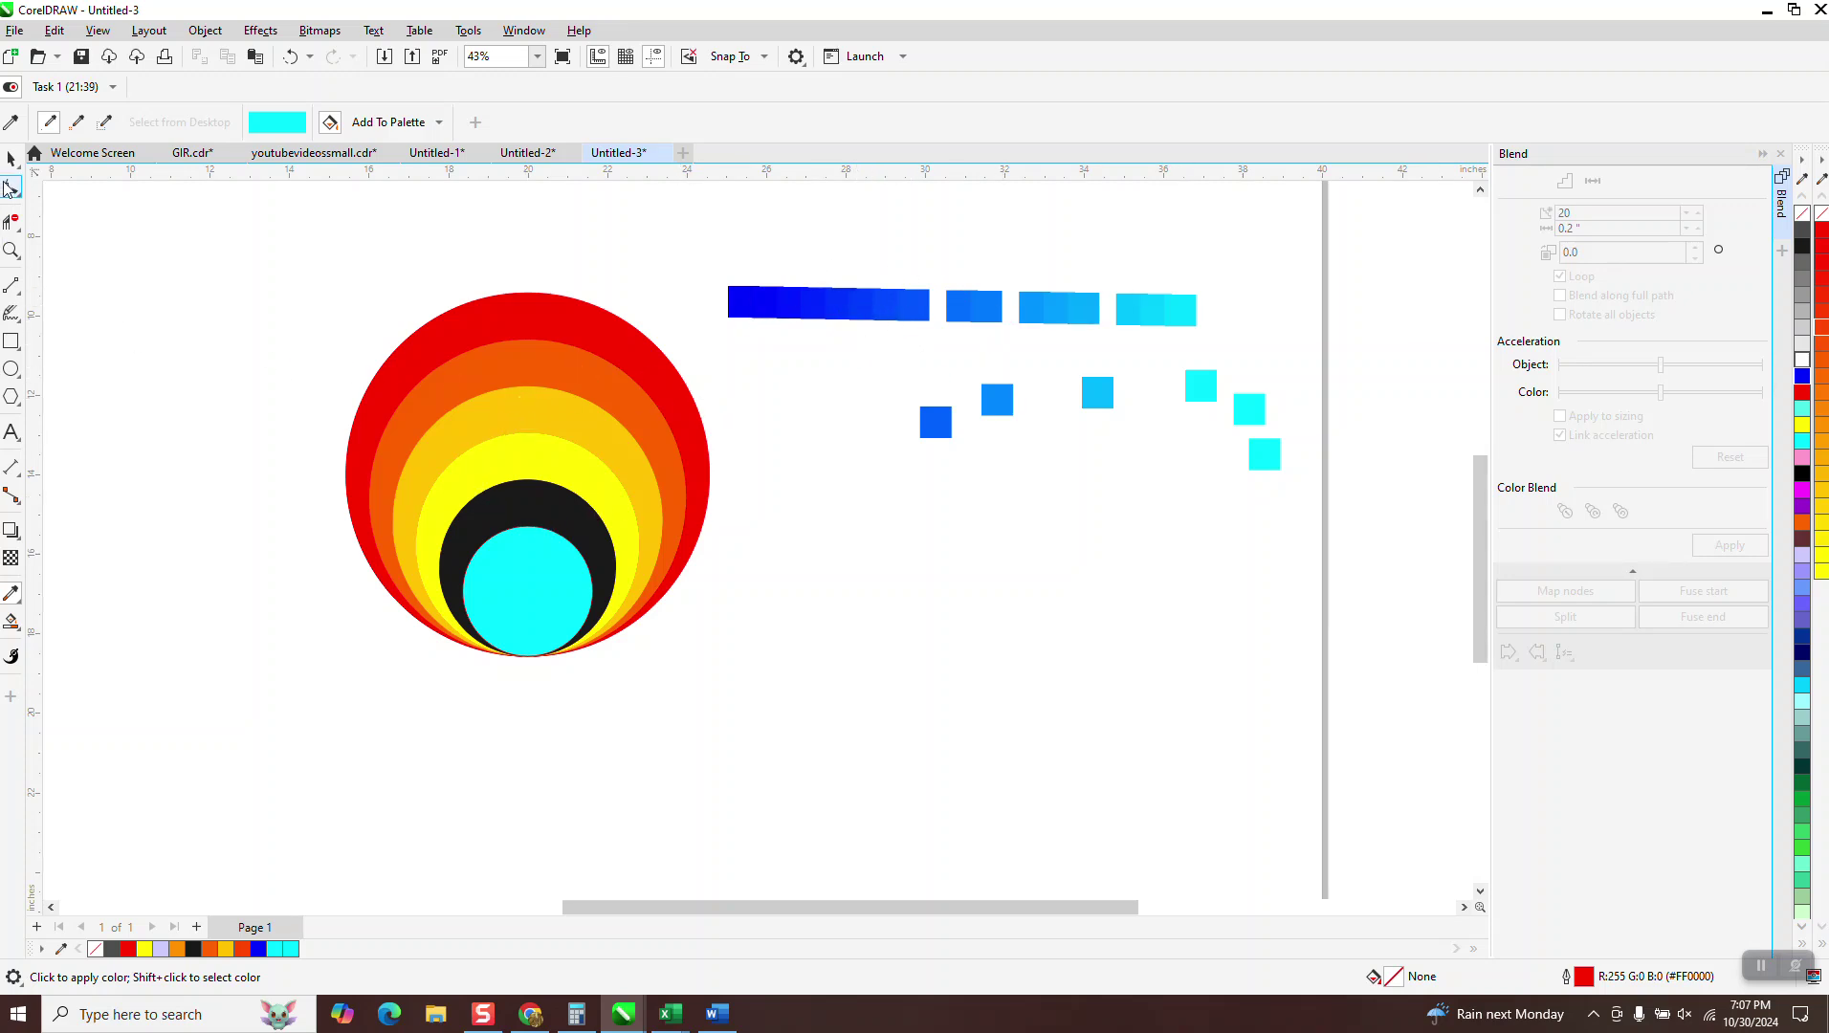
pyautogui.click(12, 163)
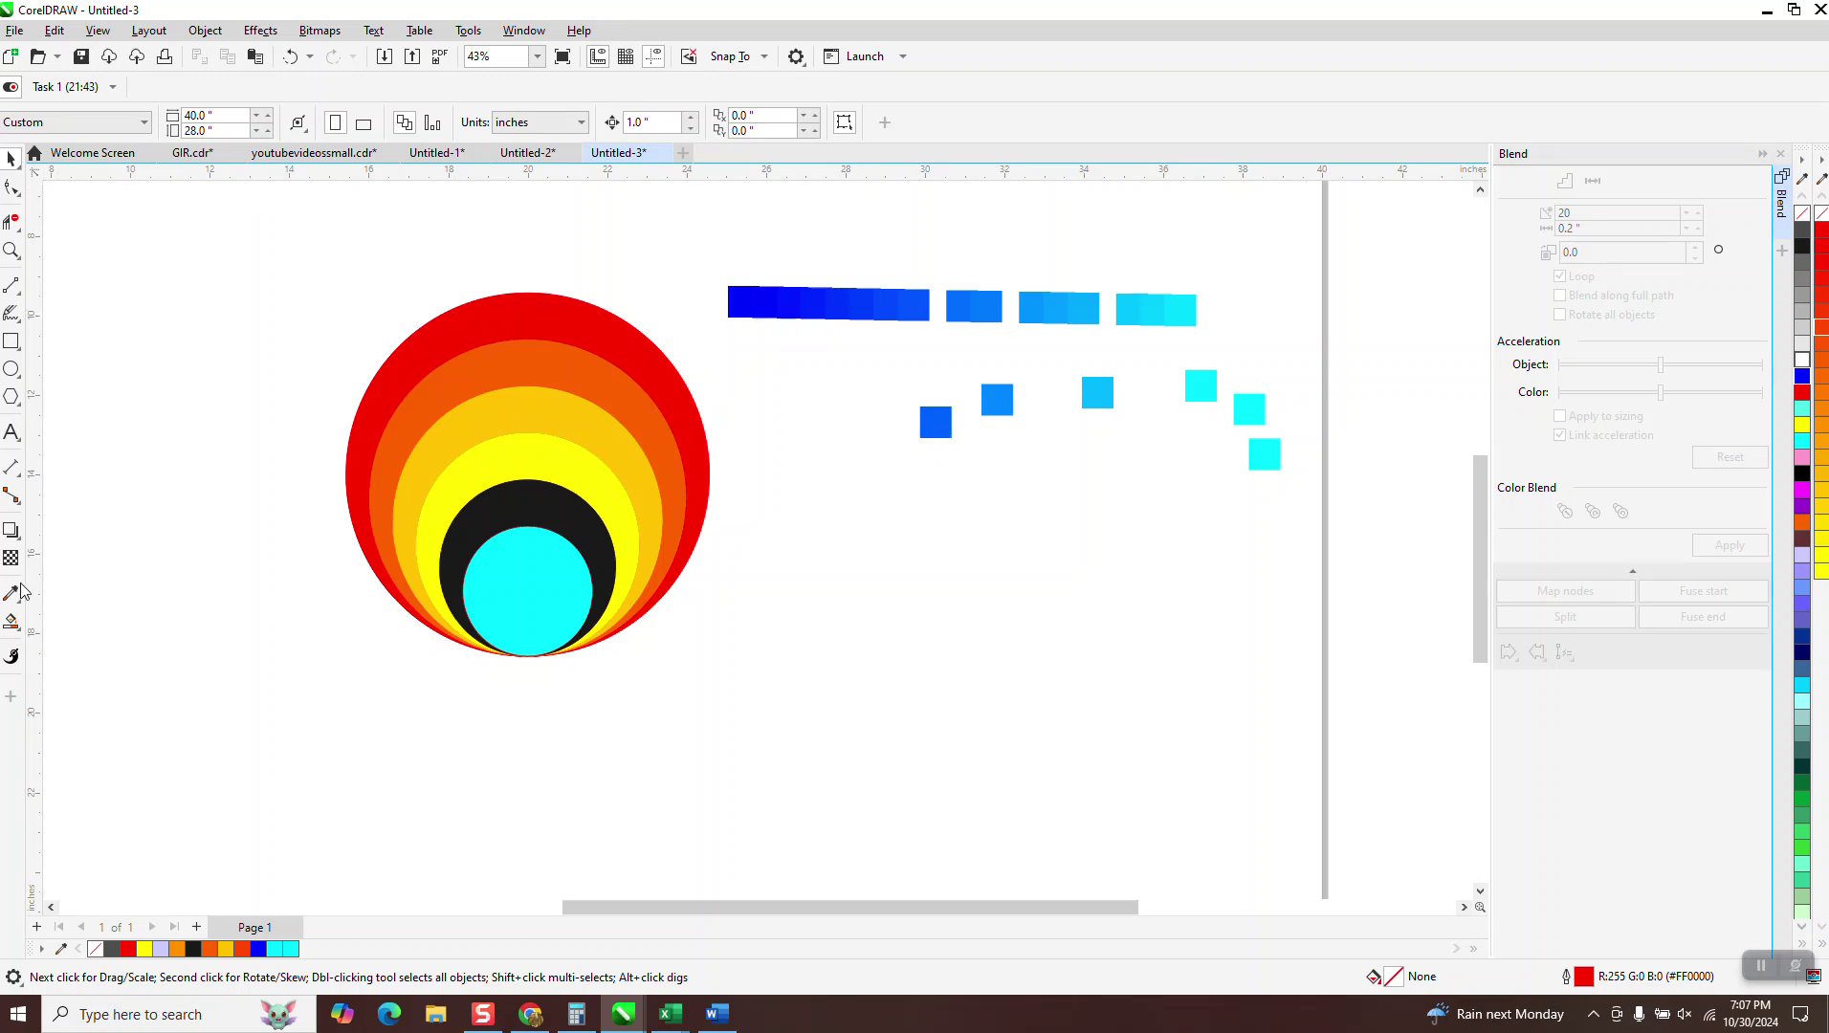
# - Set the Smart Fill color to #0031FF, sampled from the dark blue part of the strip, and fill the innermost circle
pyautogui.click(18, 631)
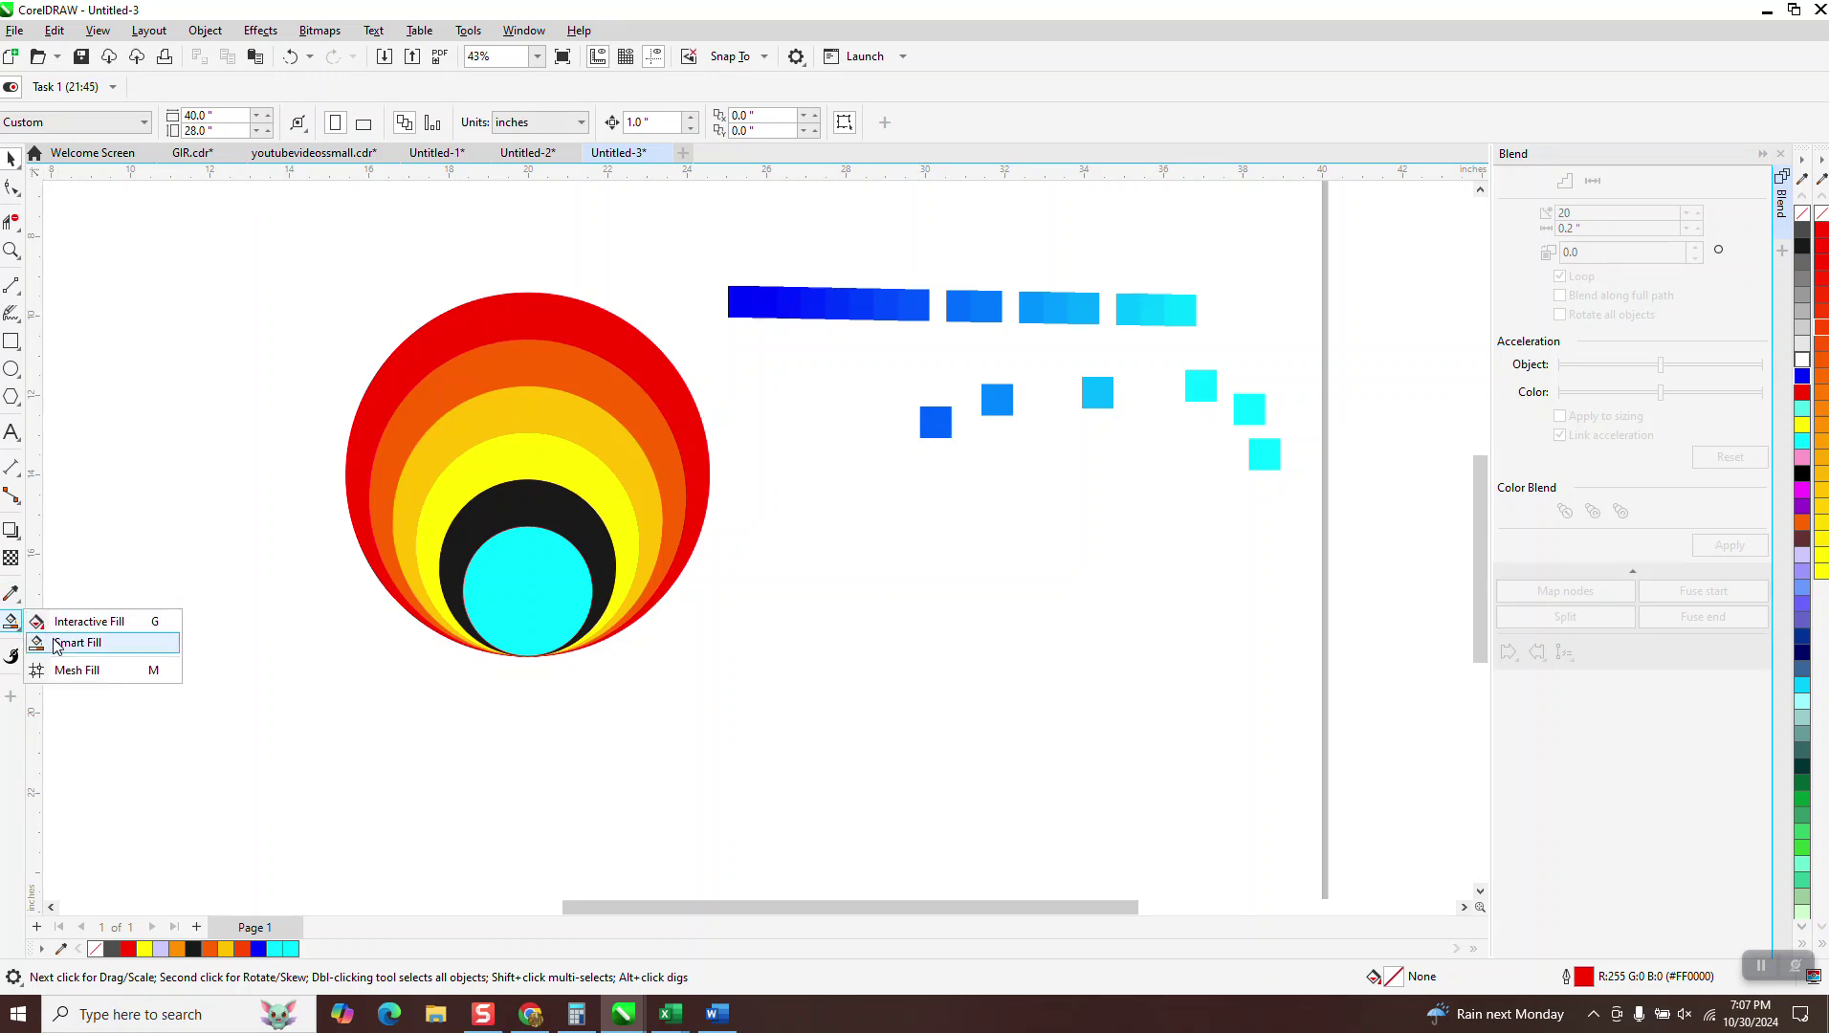
pyautogui.click(53, 646)
pyautogui.click(212, 121)
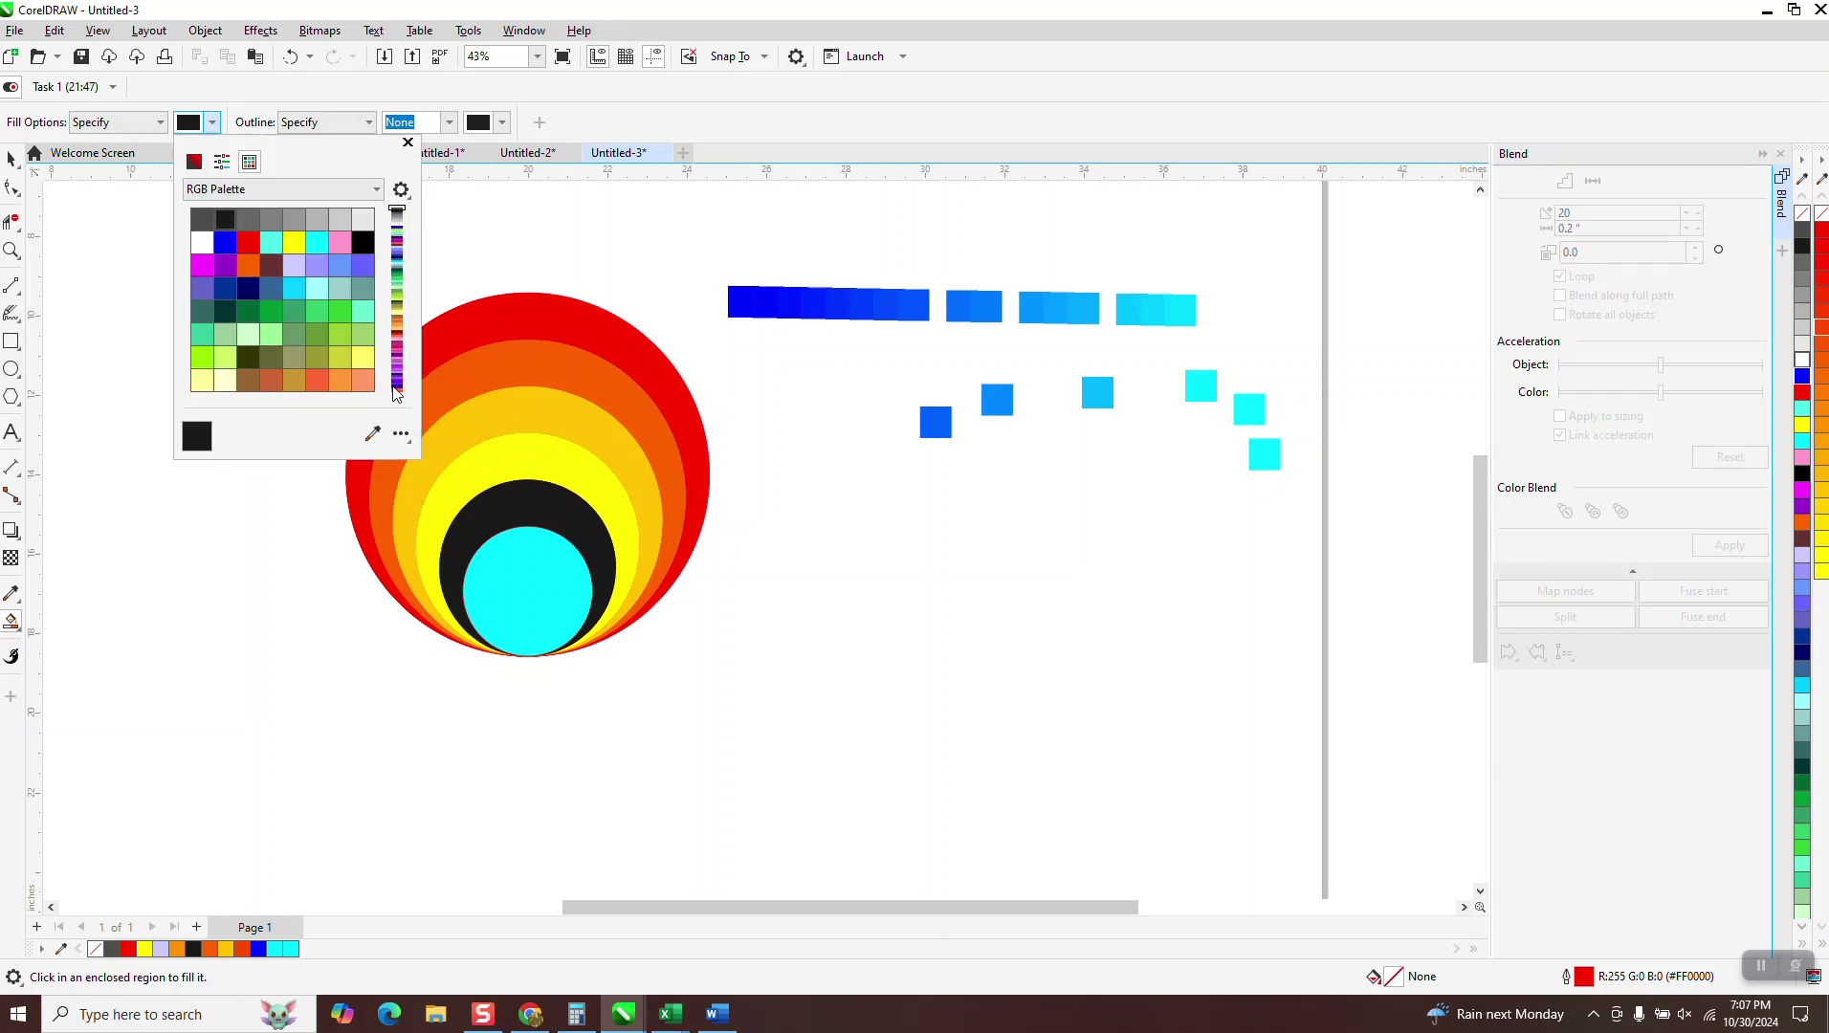
pyautogui.click(372, 433)
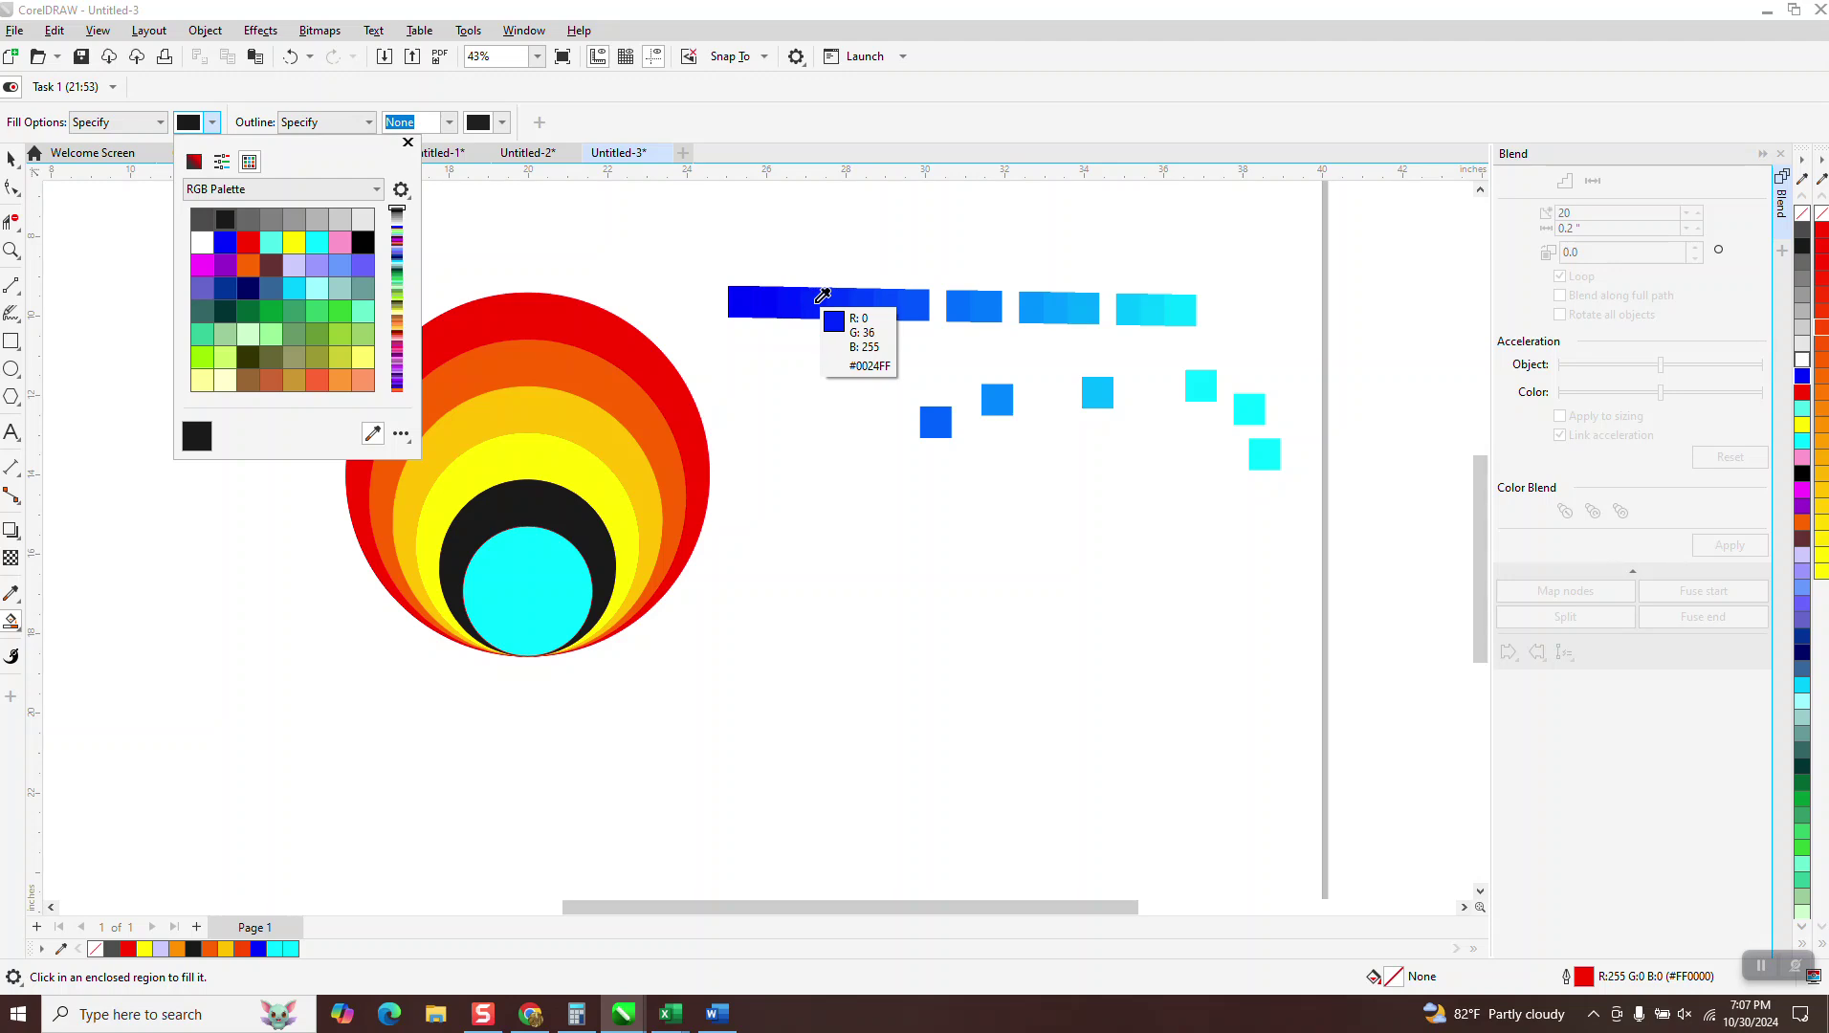
pyautogui.click(846, 302)
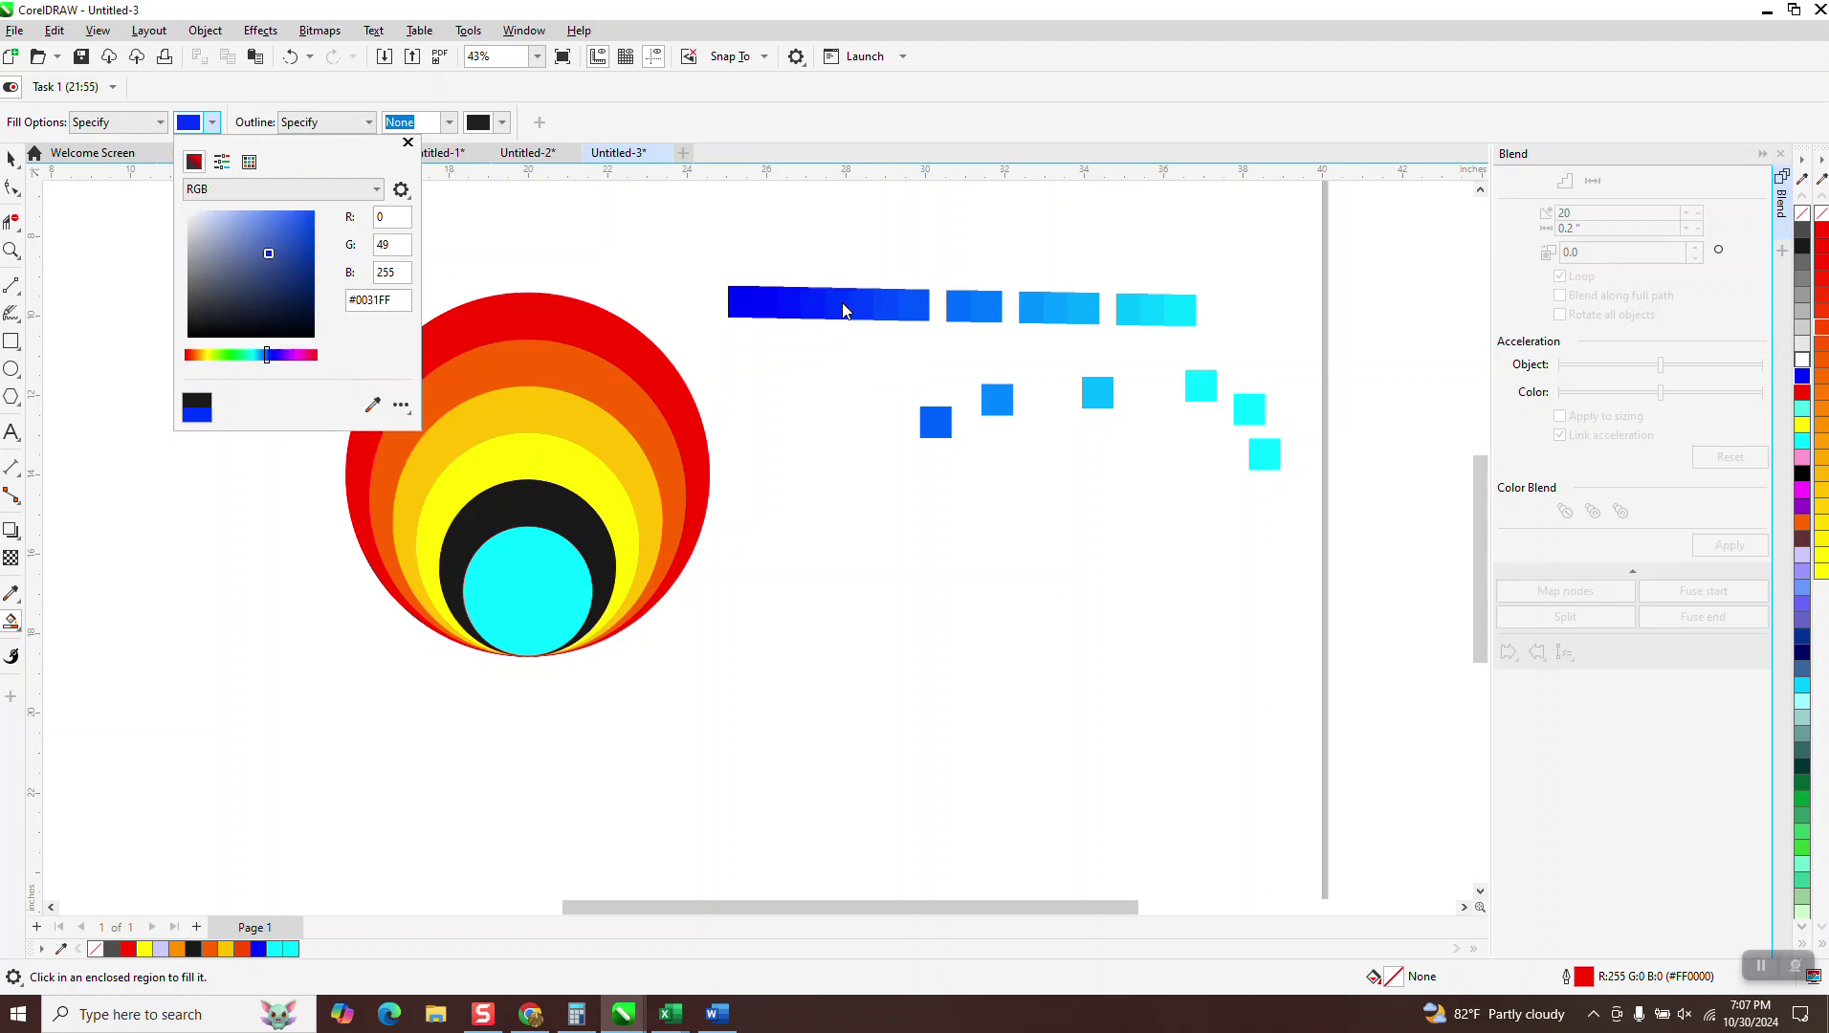
pyautogui.click(546, 538)
pyautogui.click(531, 531)
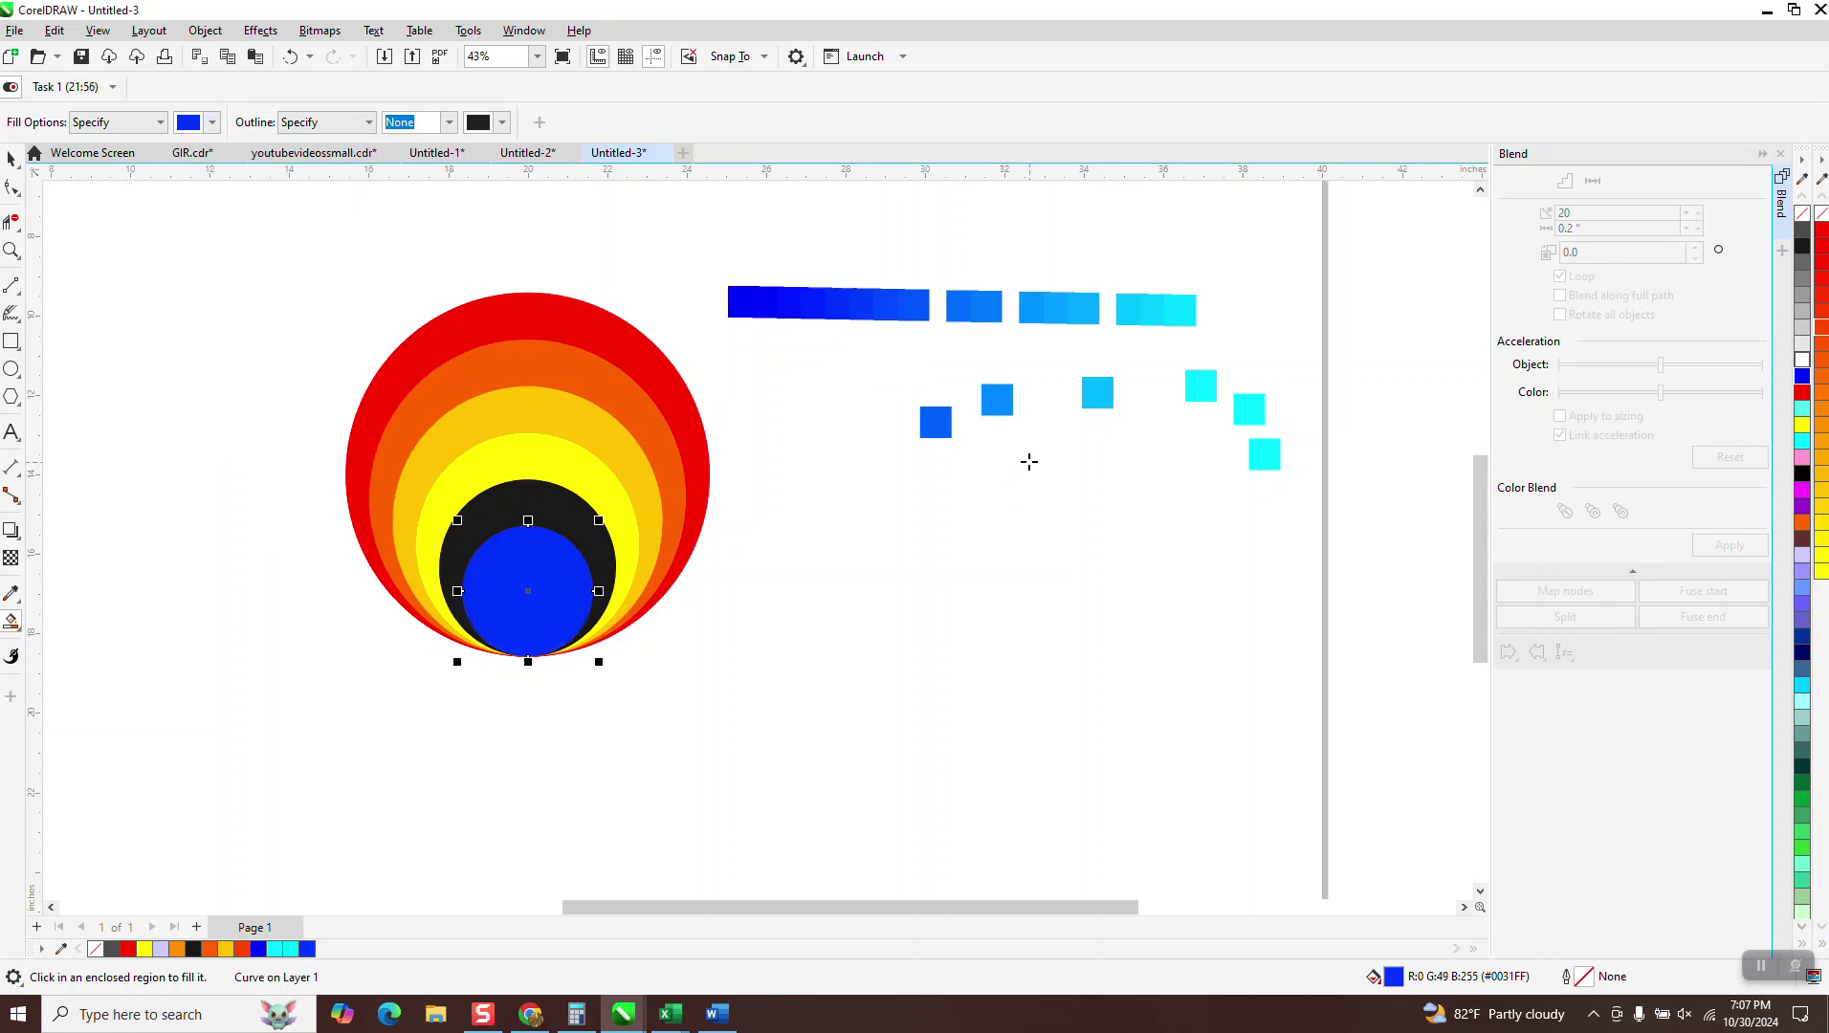
# - Close the Blend docker and the custom red-to-yellow palette, keeping the RGB palette open
pyautogui.scroll(-1, 866, 474)
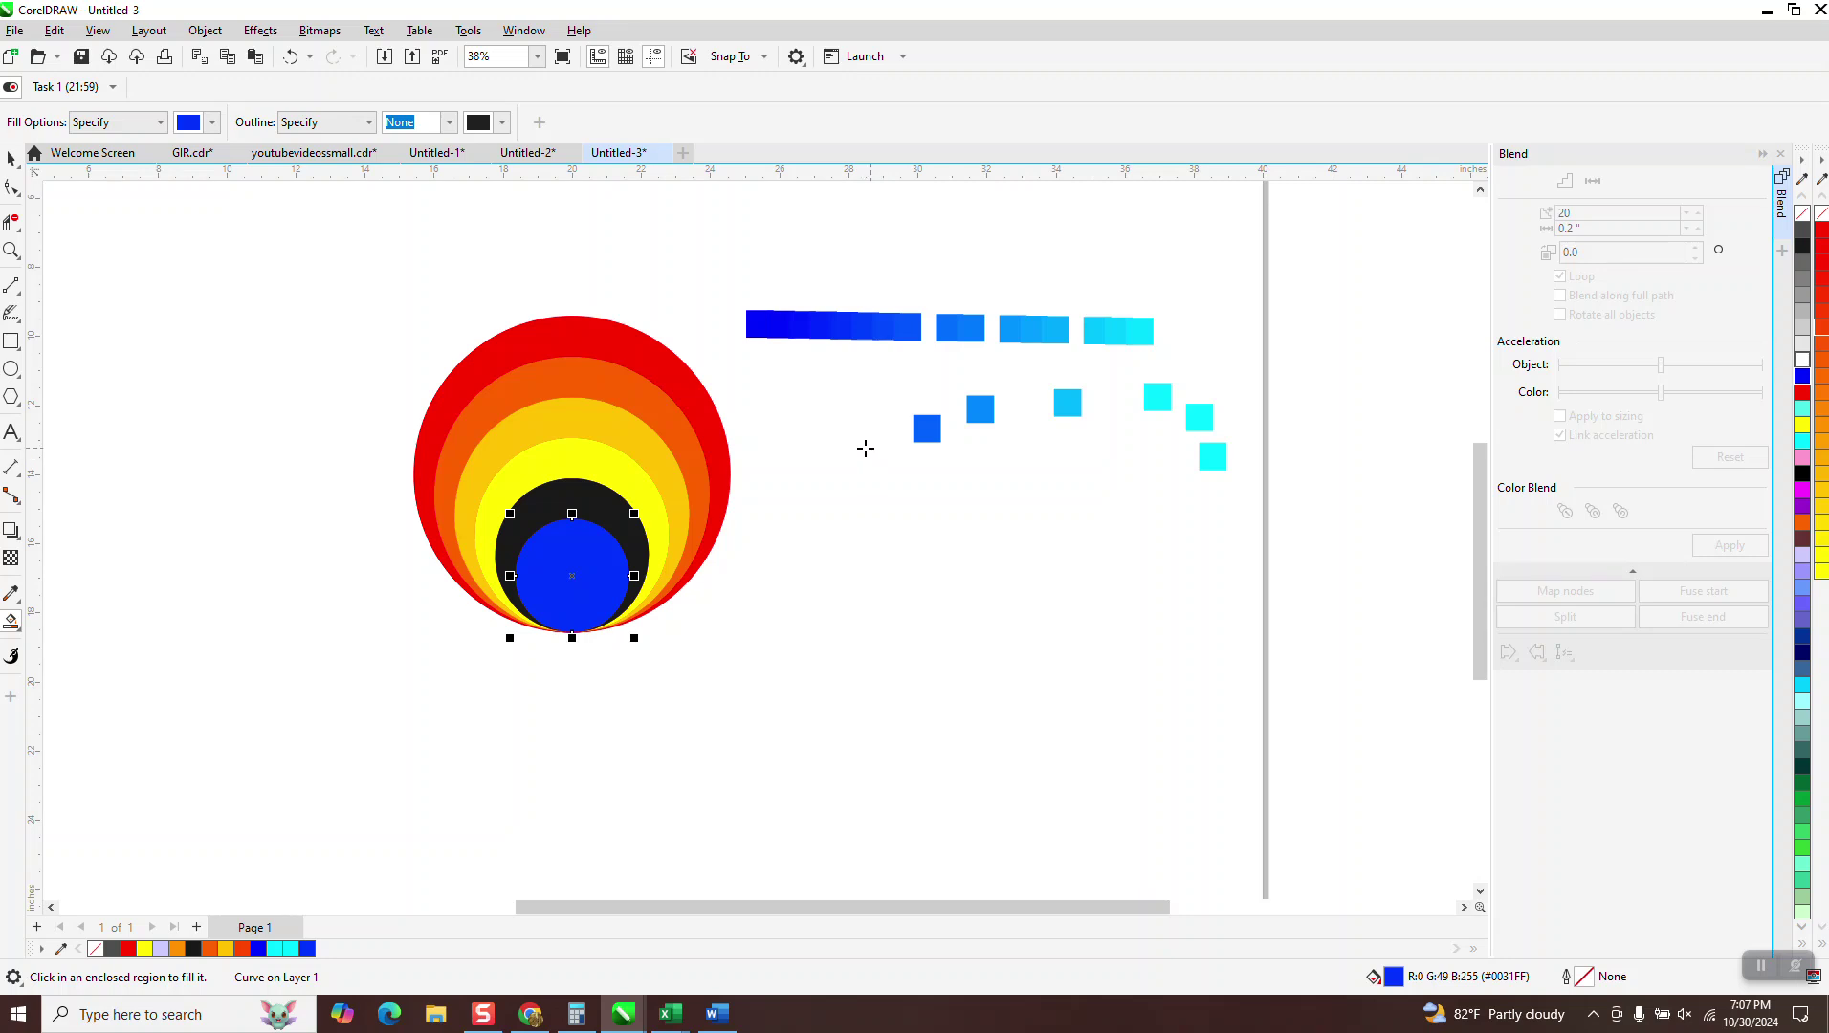
pyautogui.scroll(-1, 822, 443)
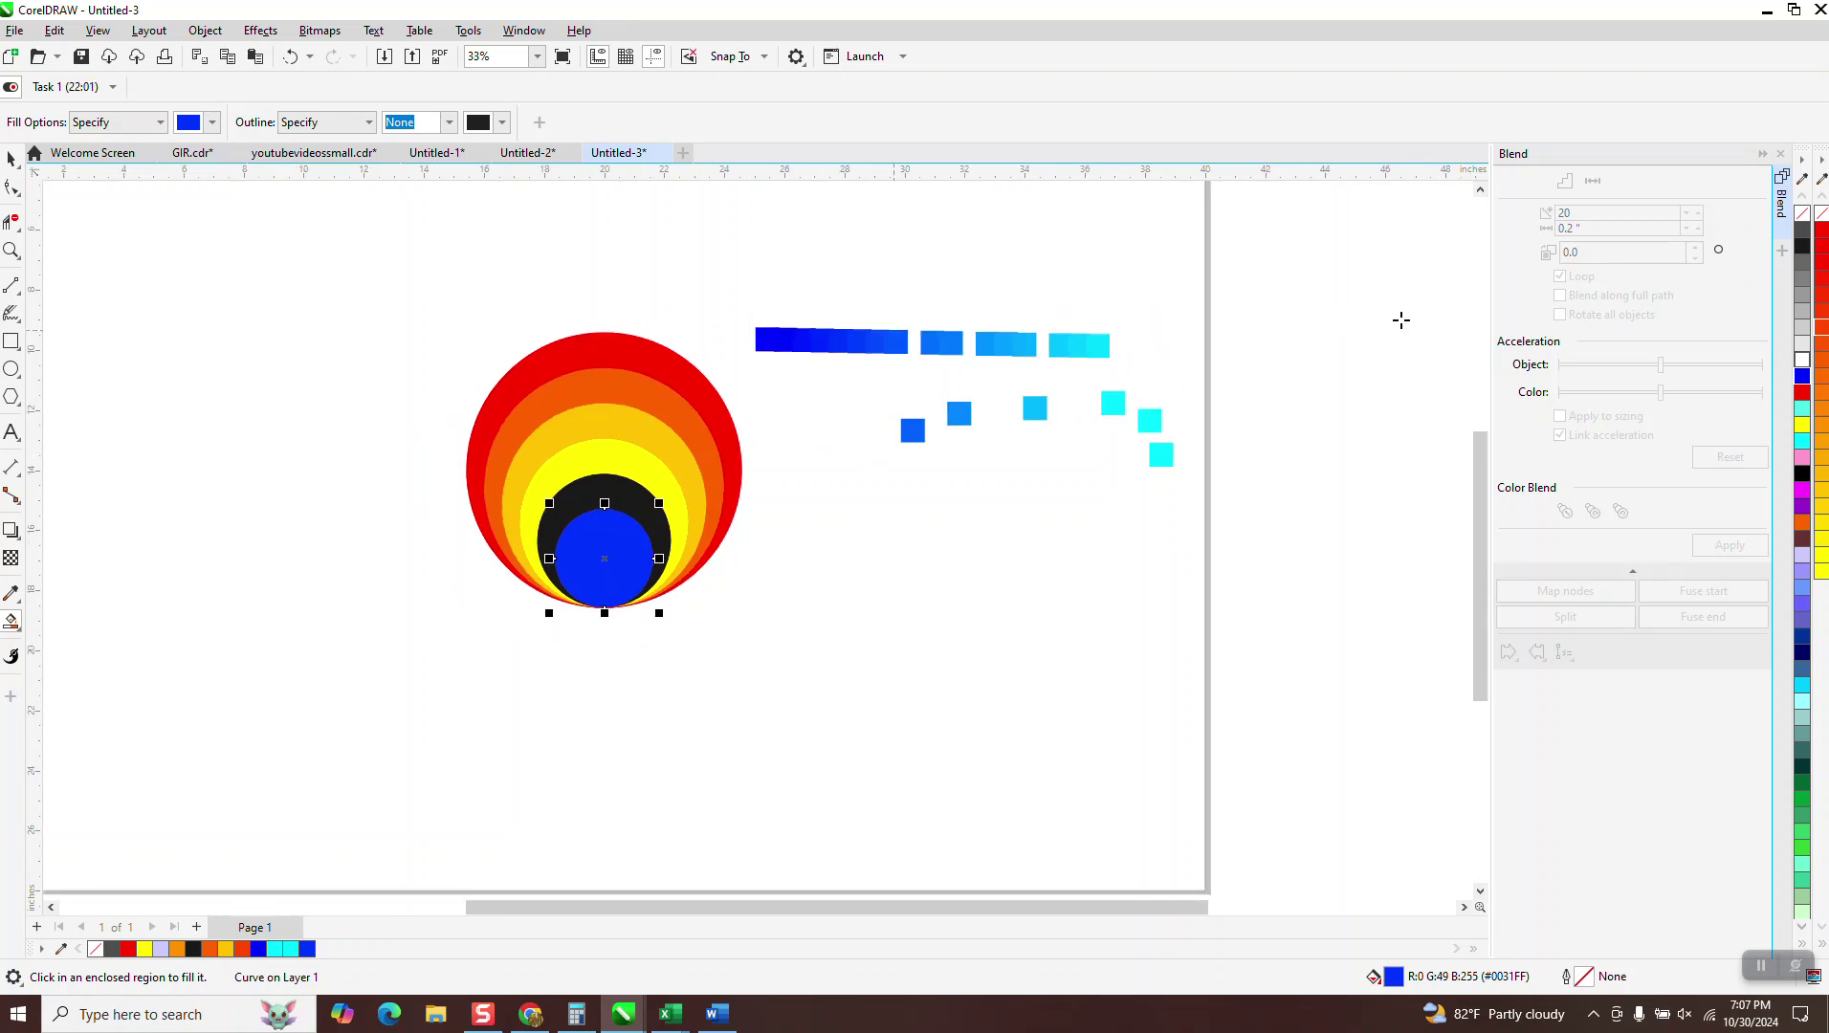
pyautogui.click(1780, 154)
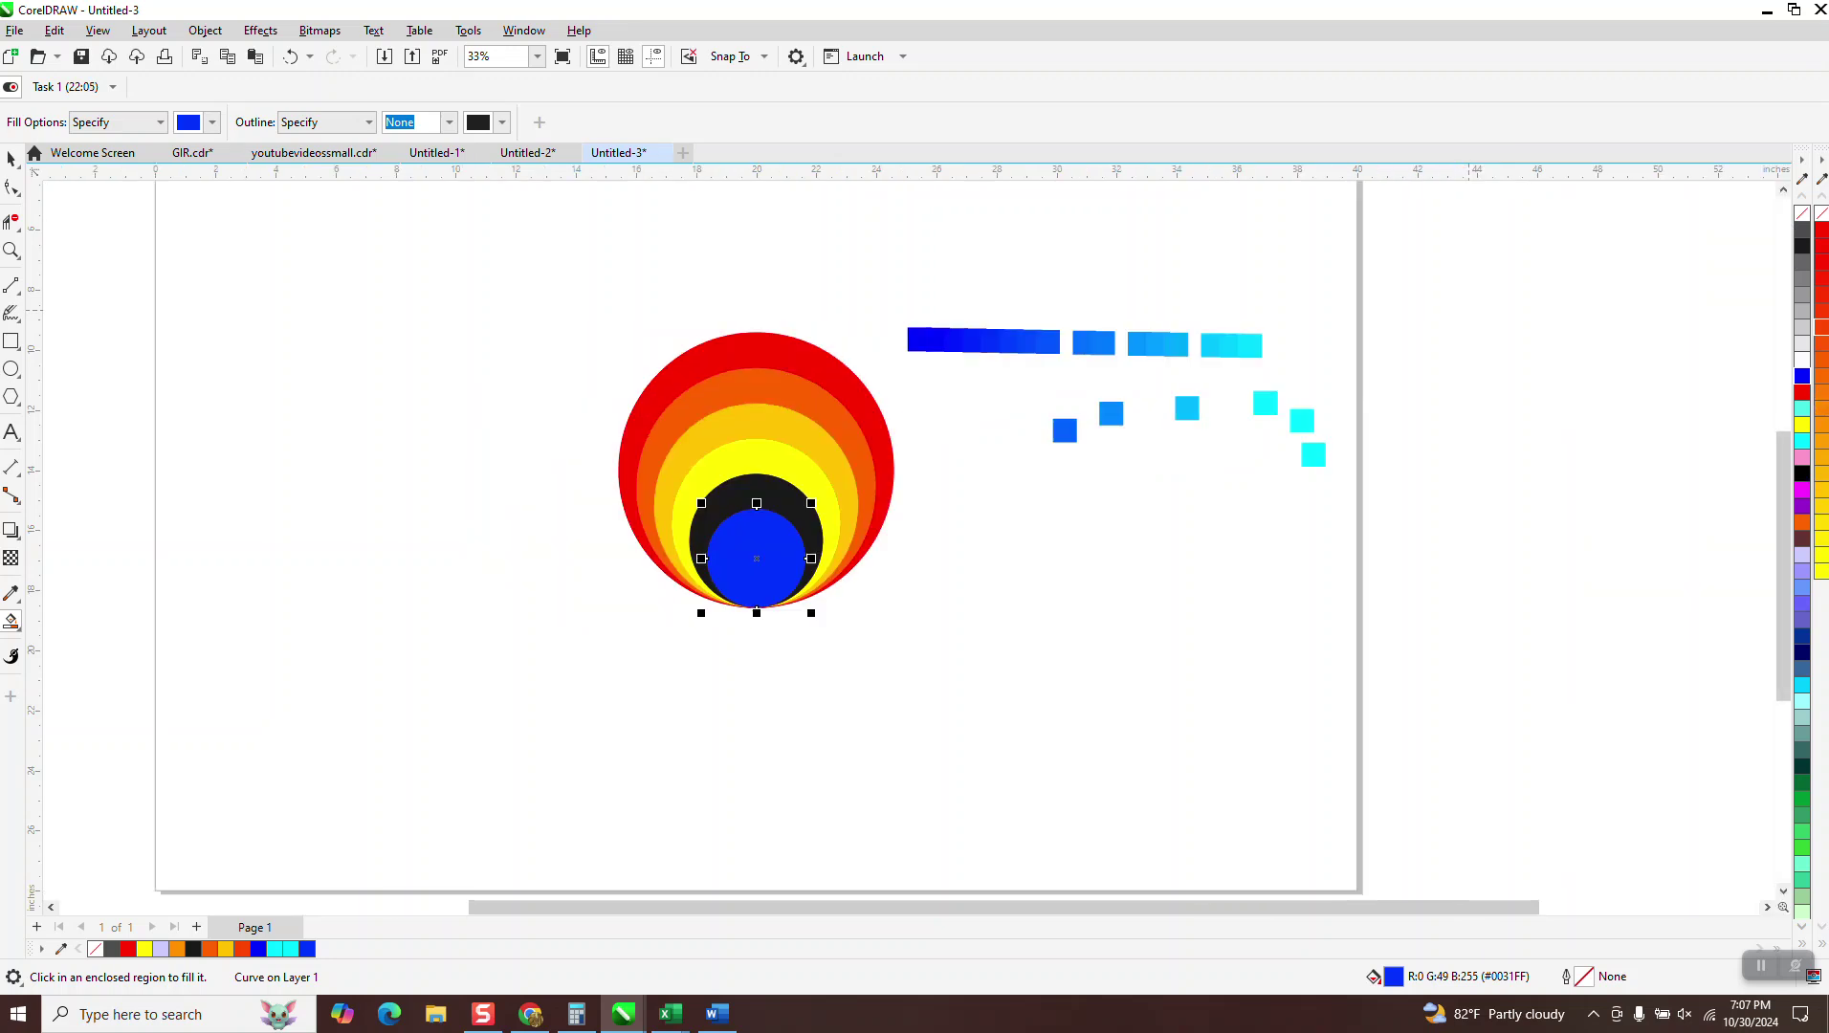
pyautogui.rightClick(1823, 165)
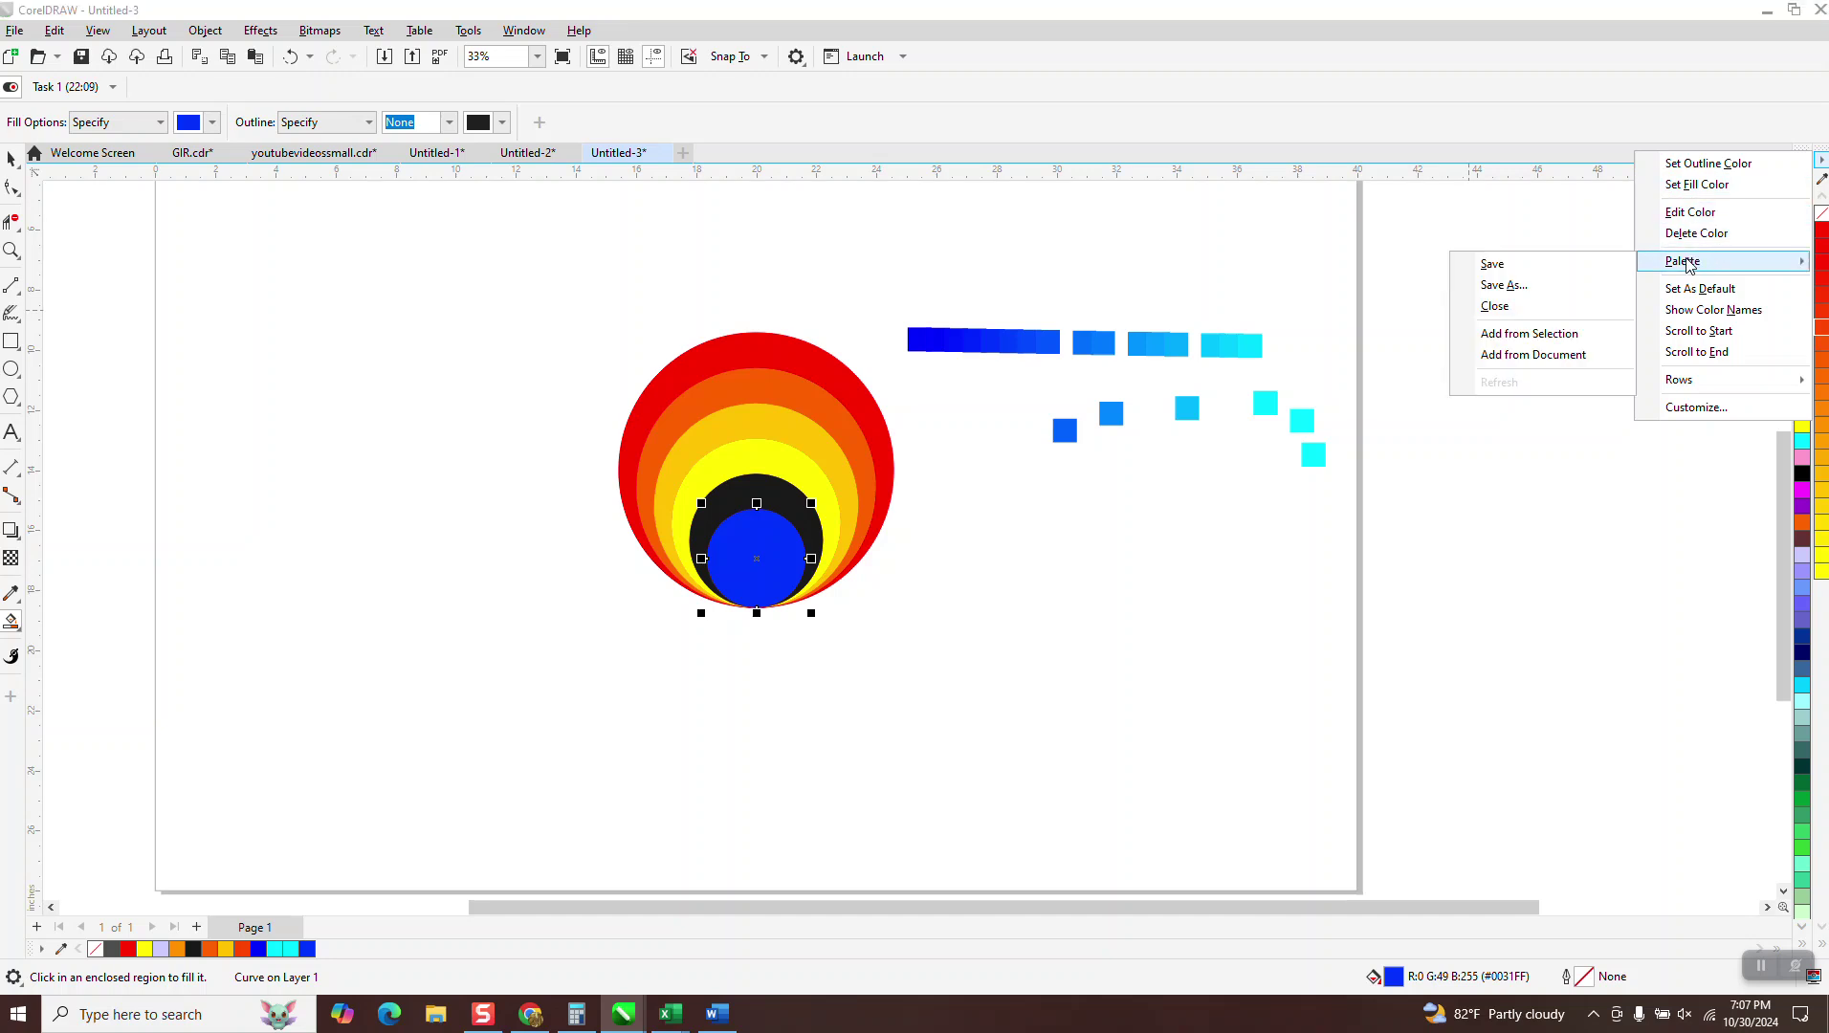
pyautogui.click(1509, 307)
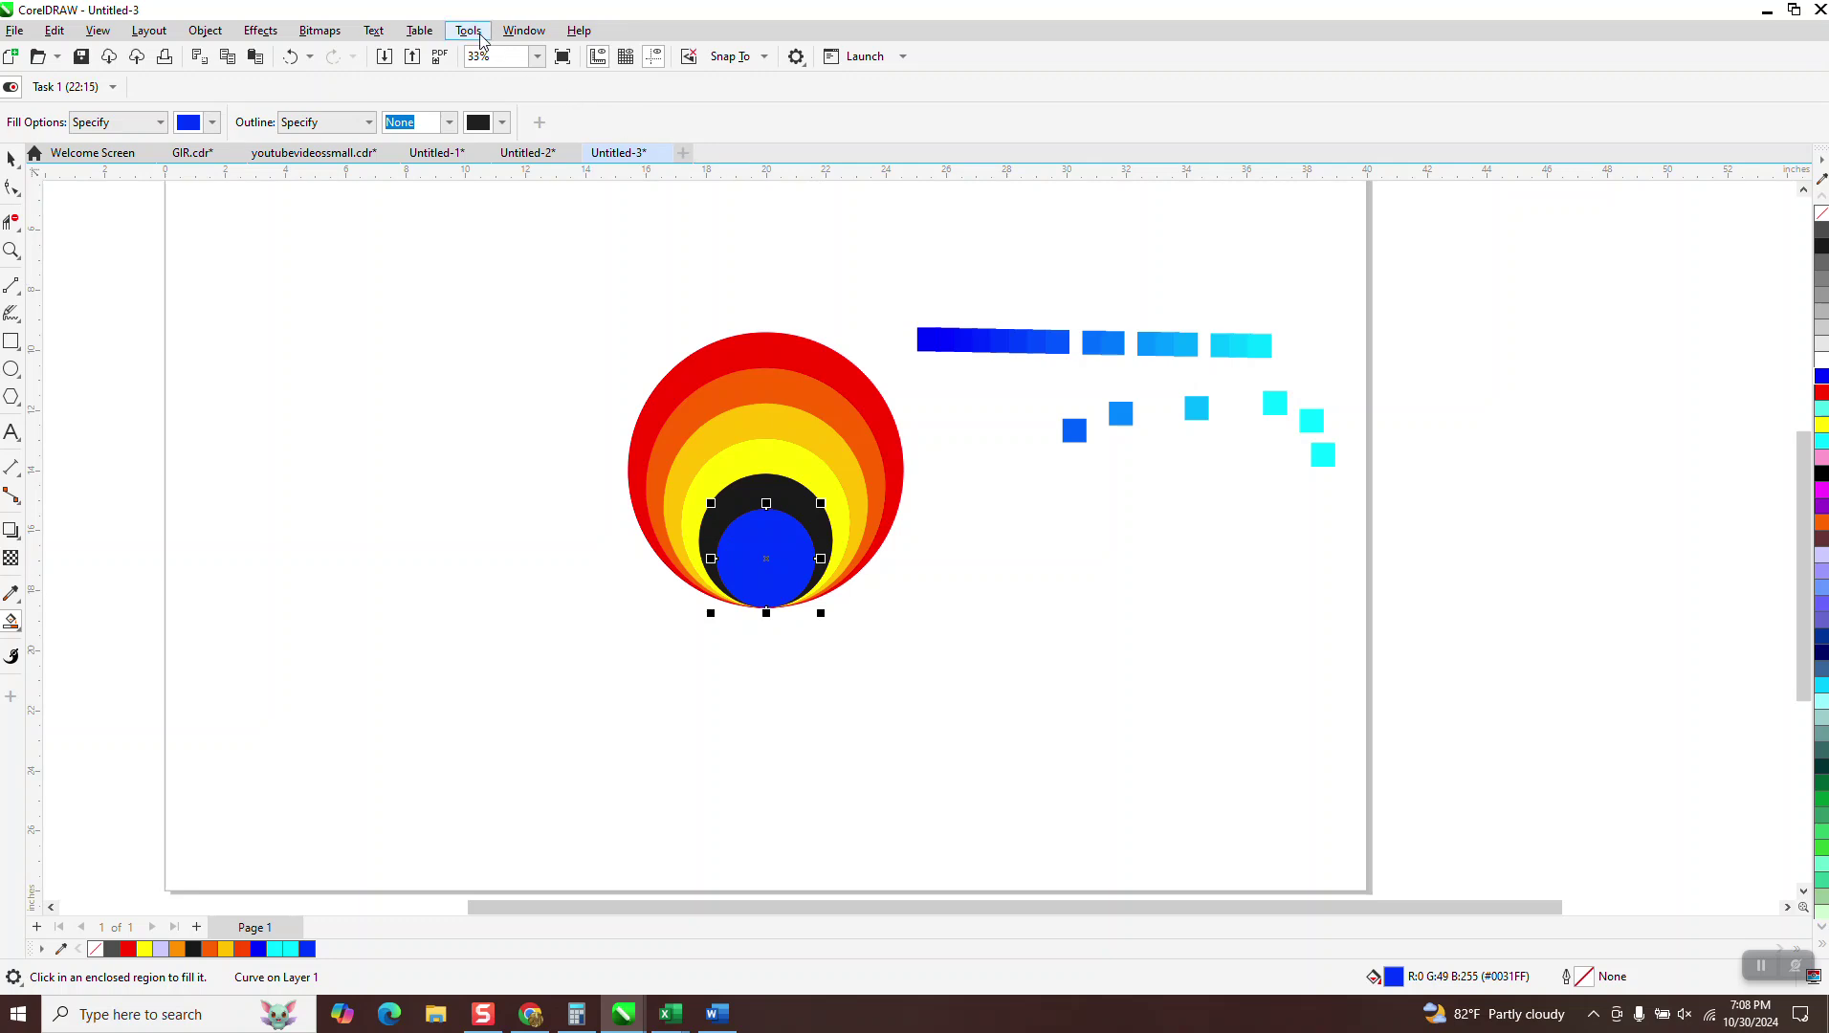
# - Open the Palettes docker and show the custom palettes NEON, blueand white, bluepurple, redyellow2 and redyellow
pyautogui.click(515, 32)
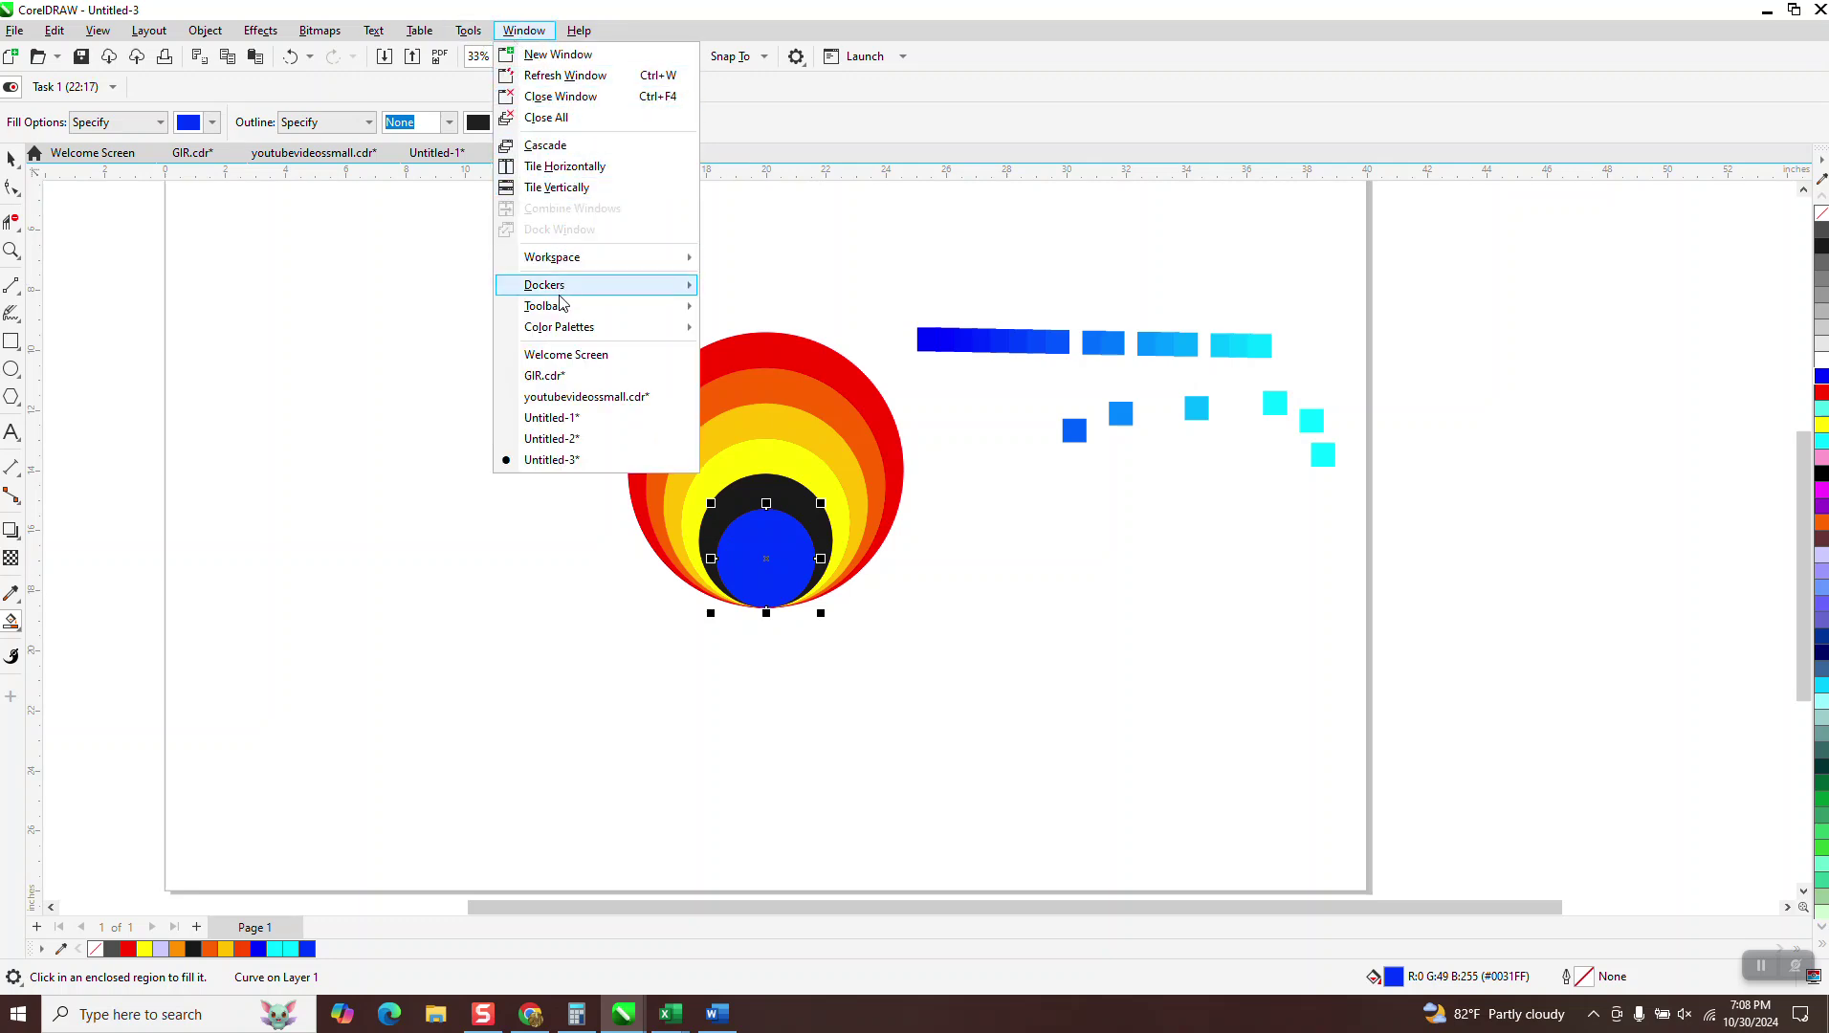
pyautogui.moveTo(559, 306)
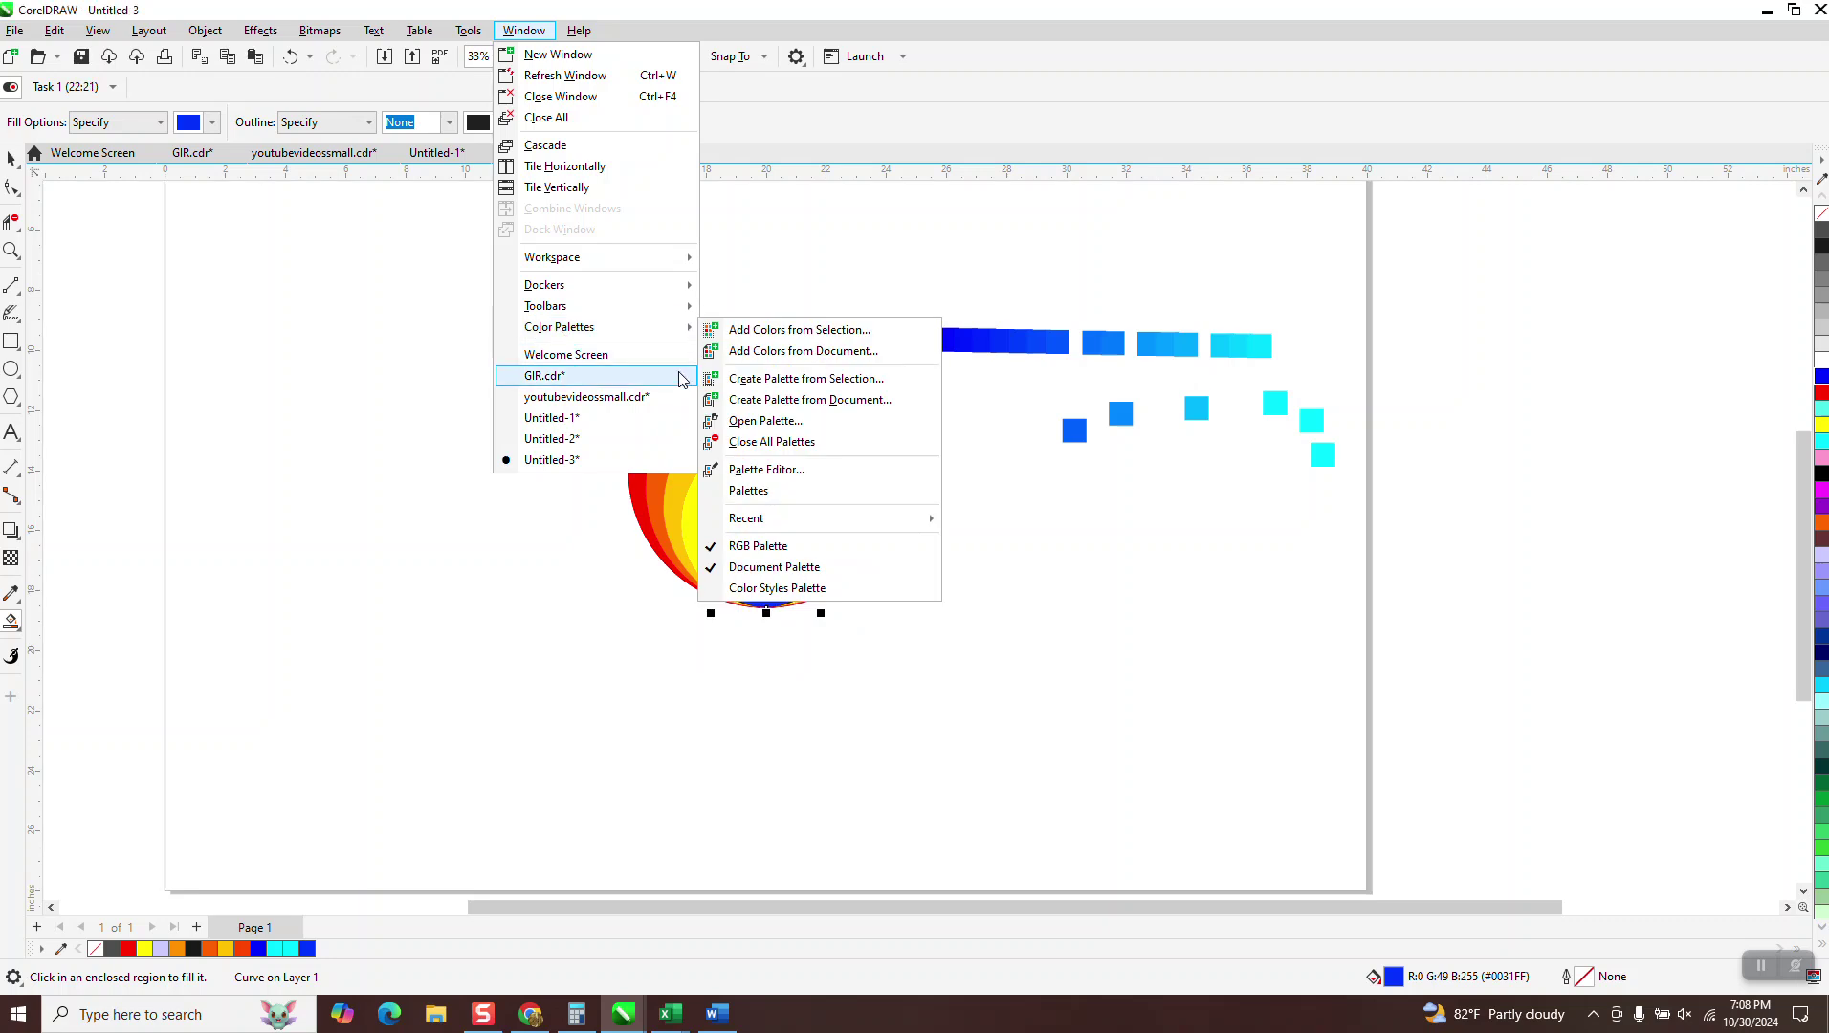
pyautogui.click(740, 495)
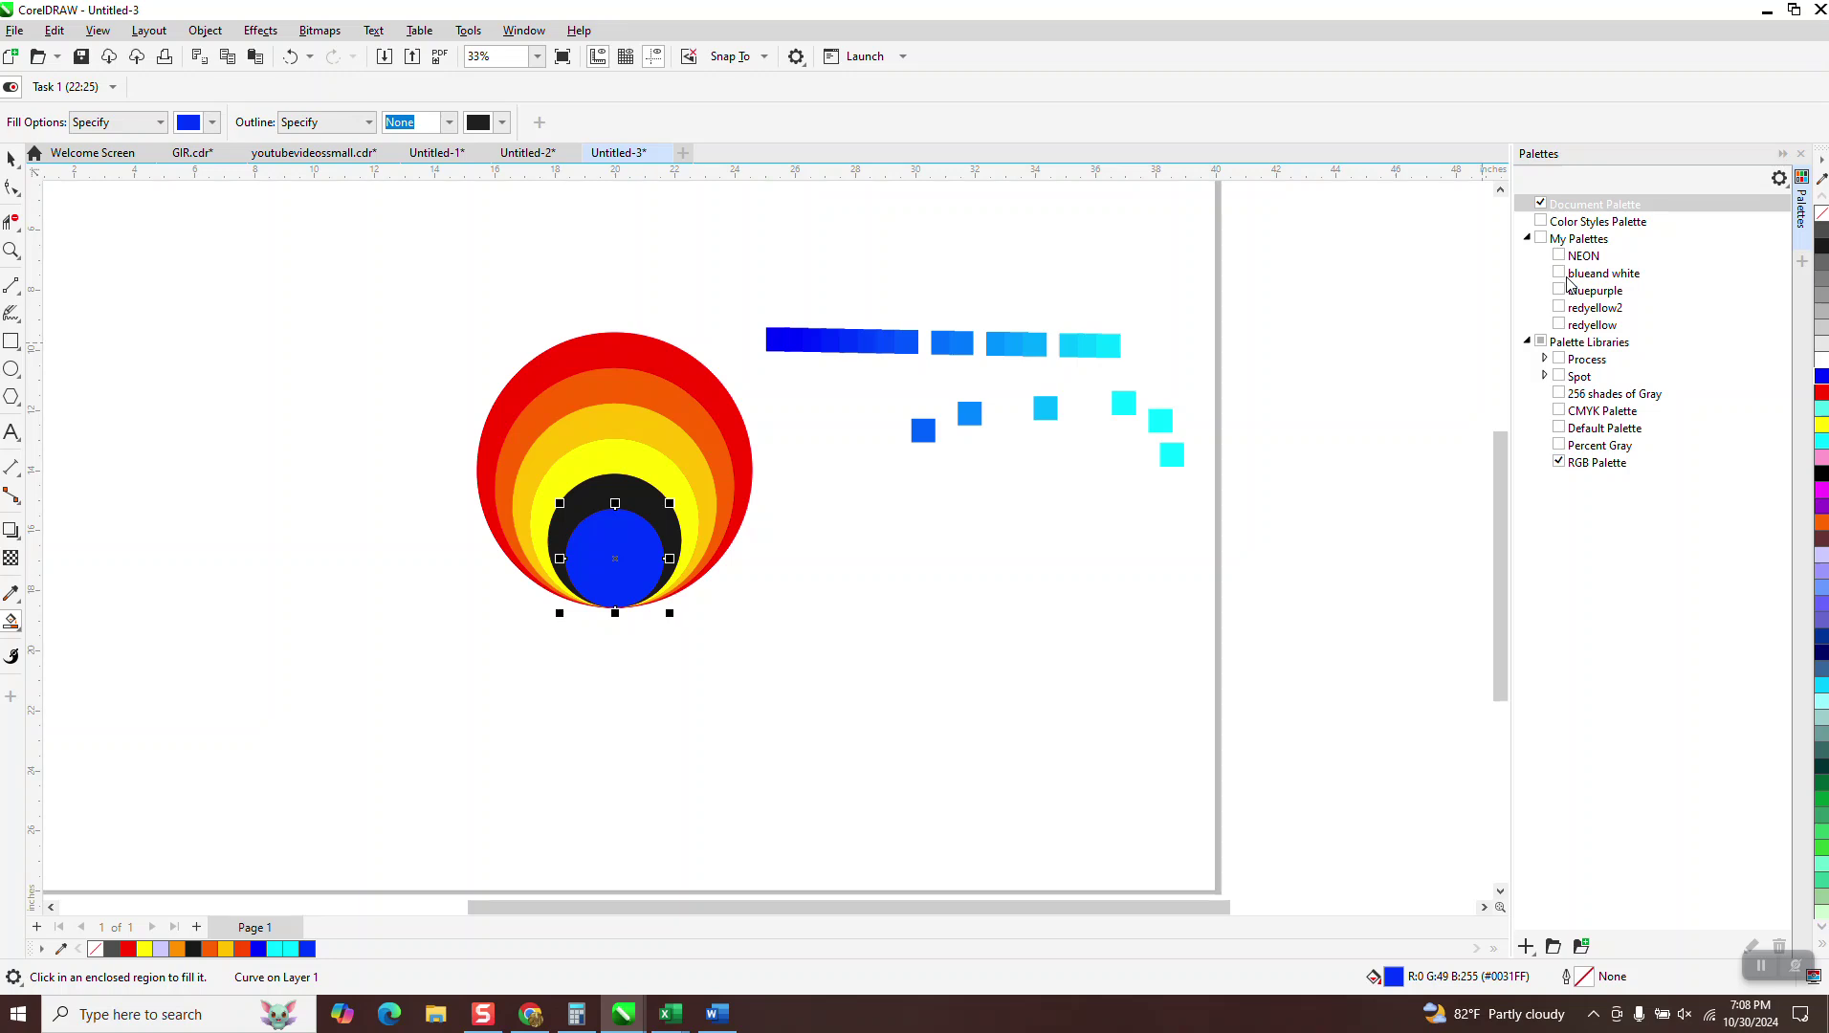
pyautogui.click(1560, 256)
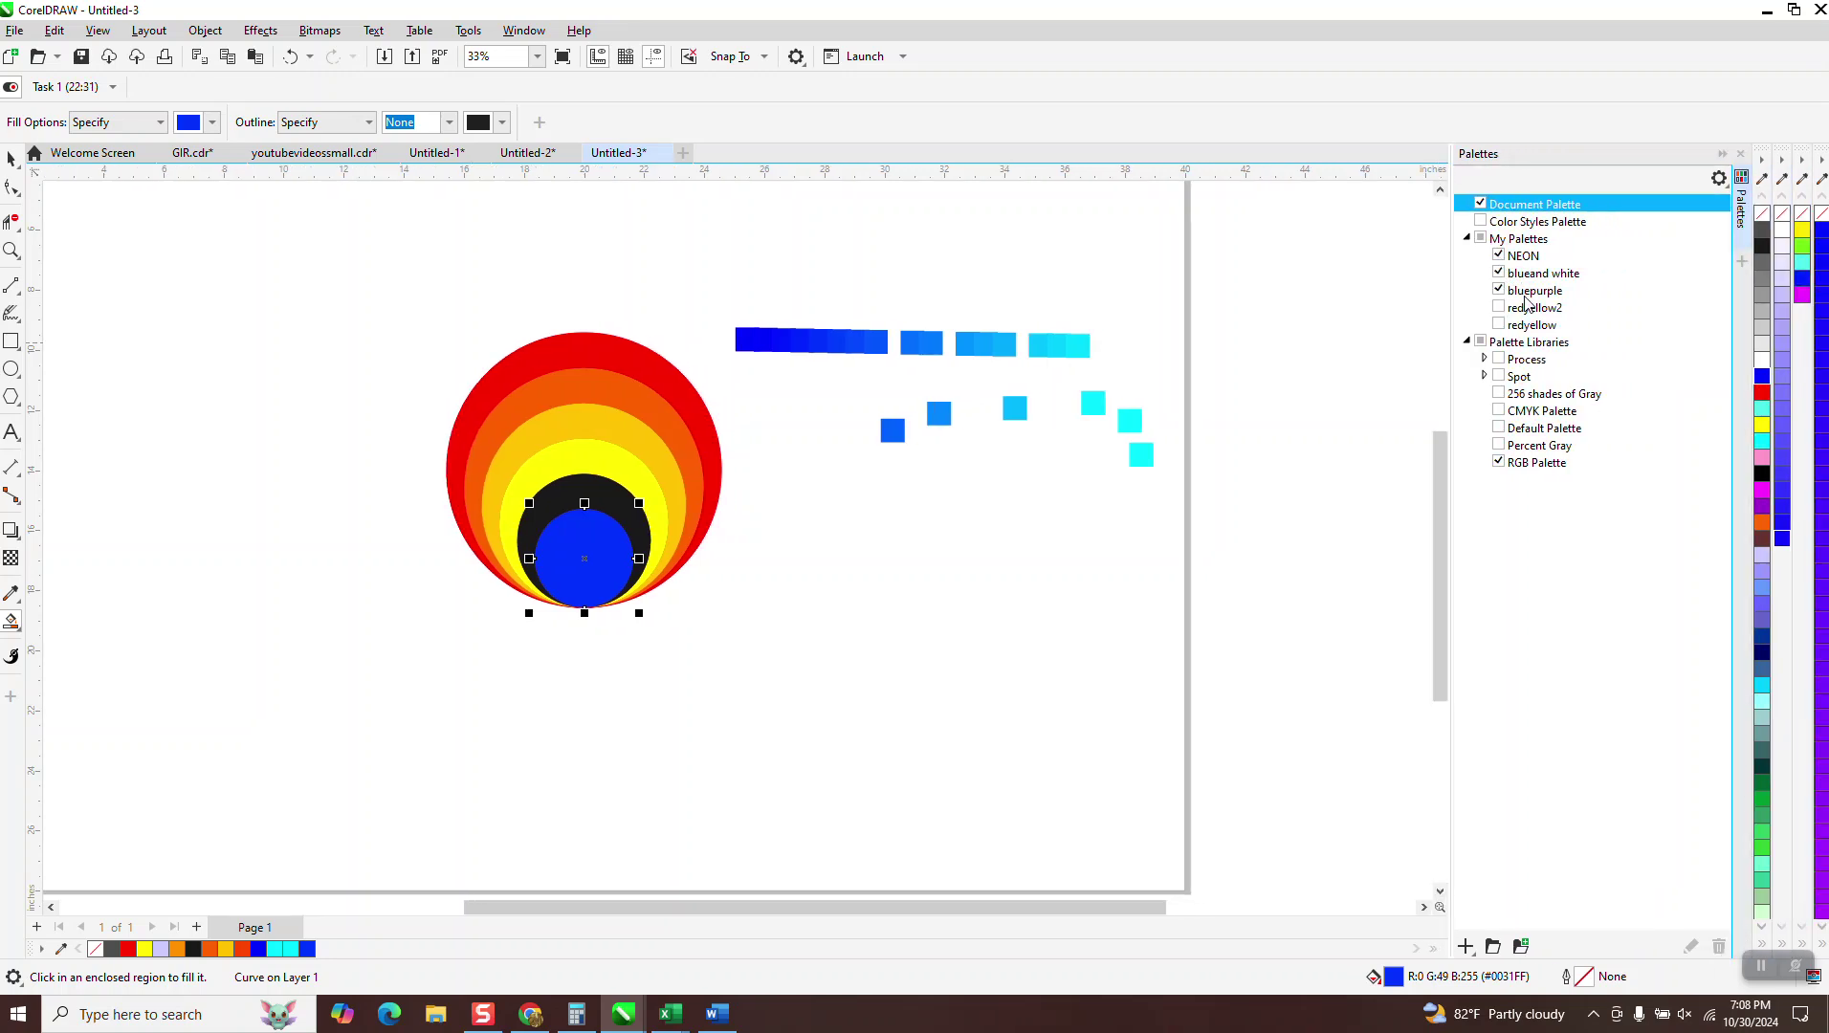
pyautogui.click(1478, 322)
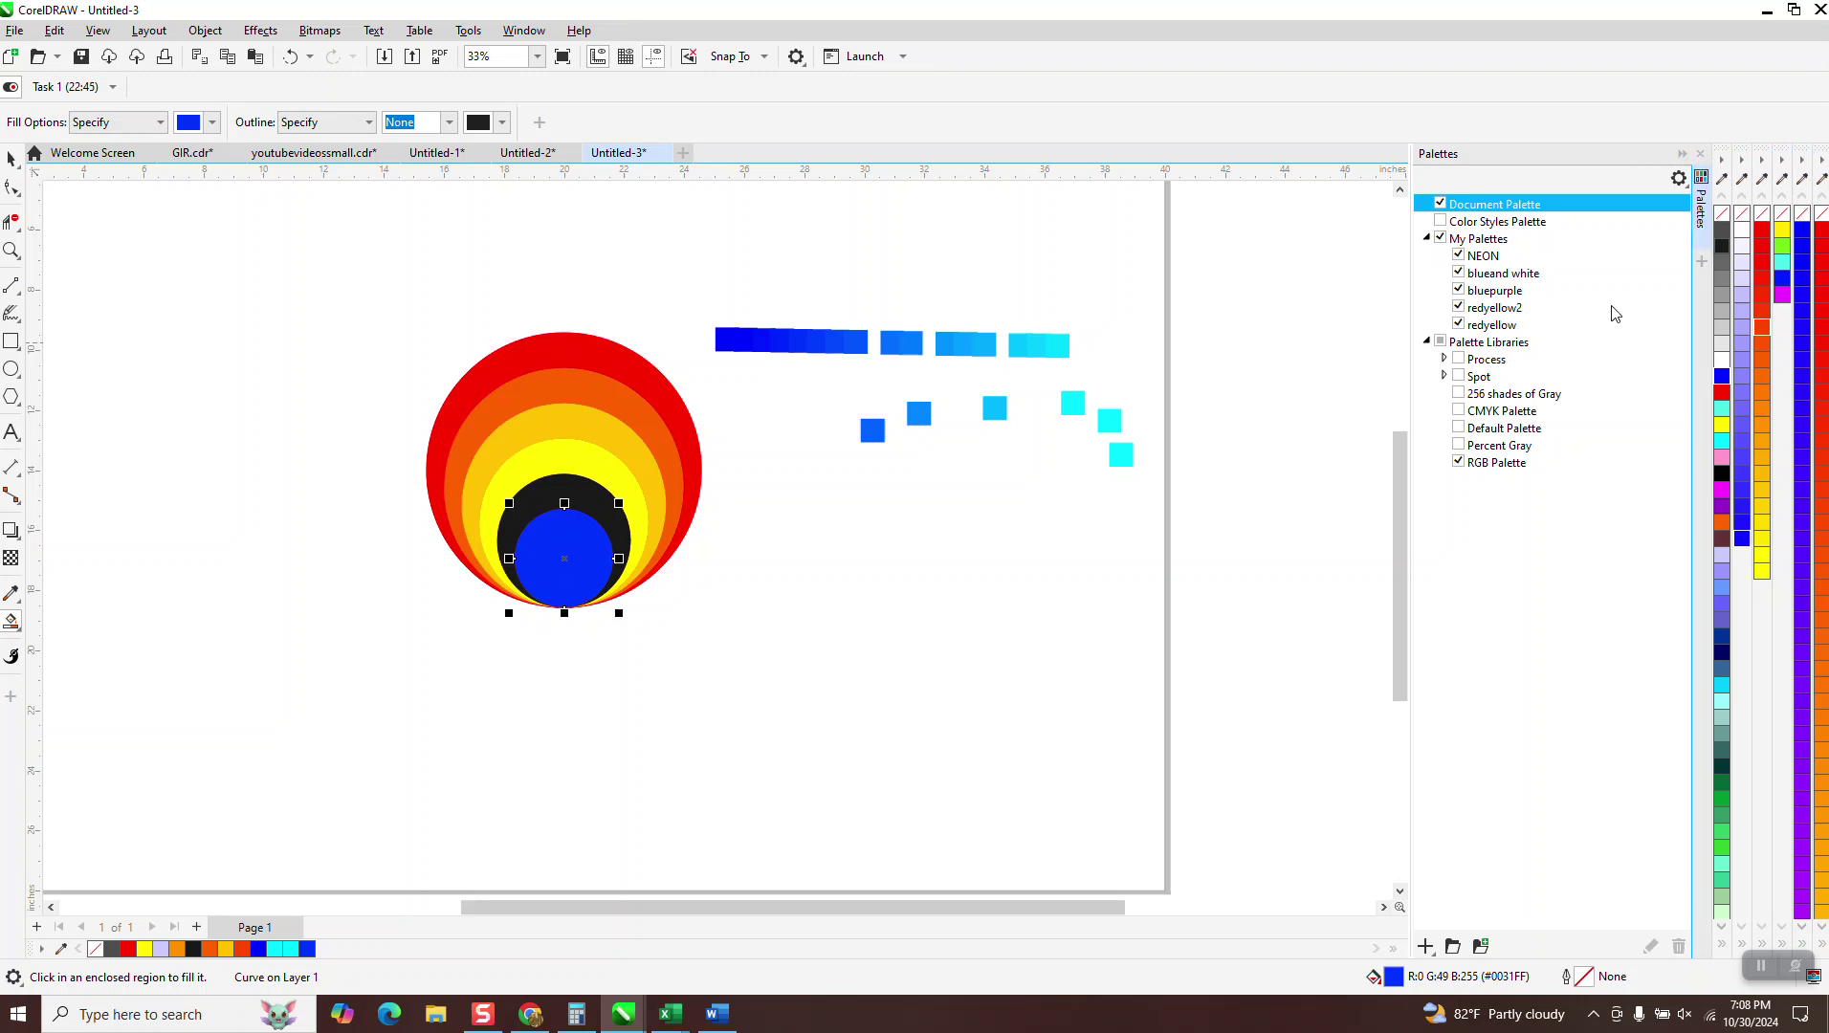
# - Hide all five custom palettes under My Palettes as well as the Document Palette
pyautogui.click(1461, 290)
pyautogui.click(1488, 276)
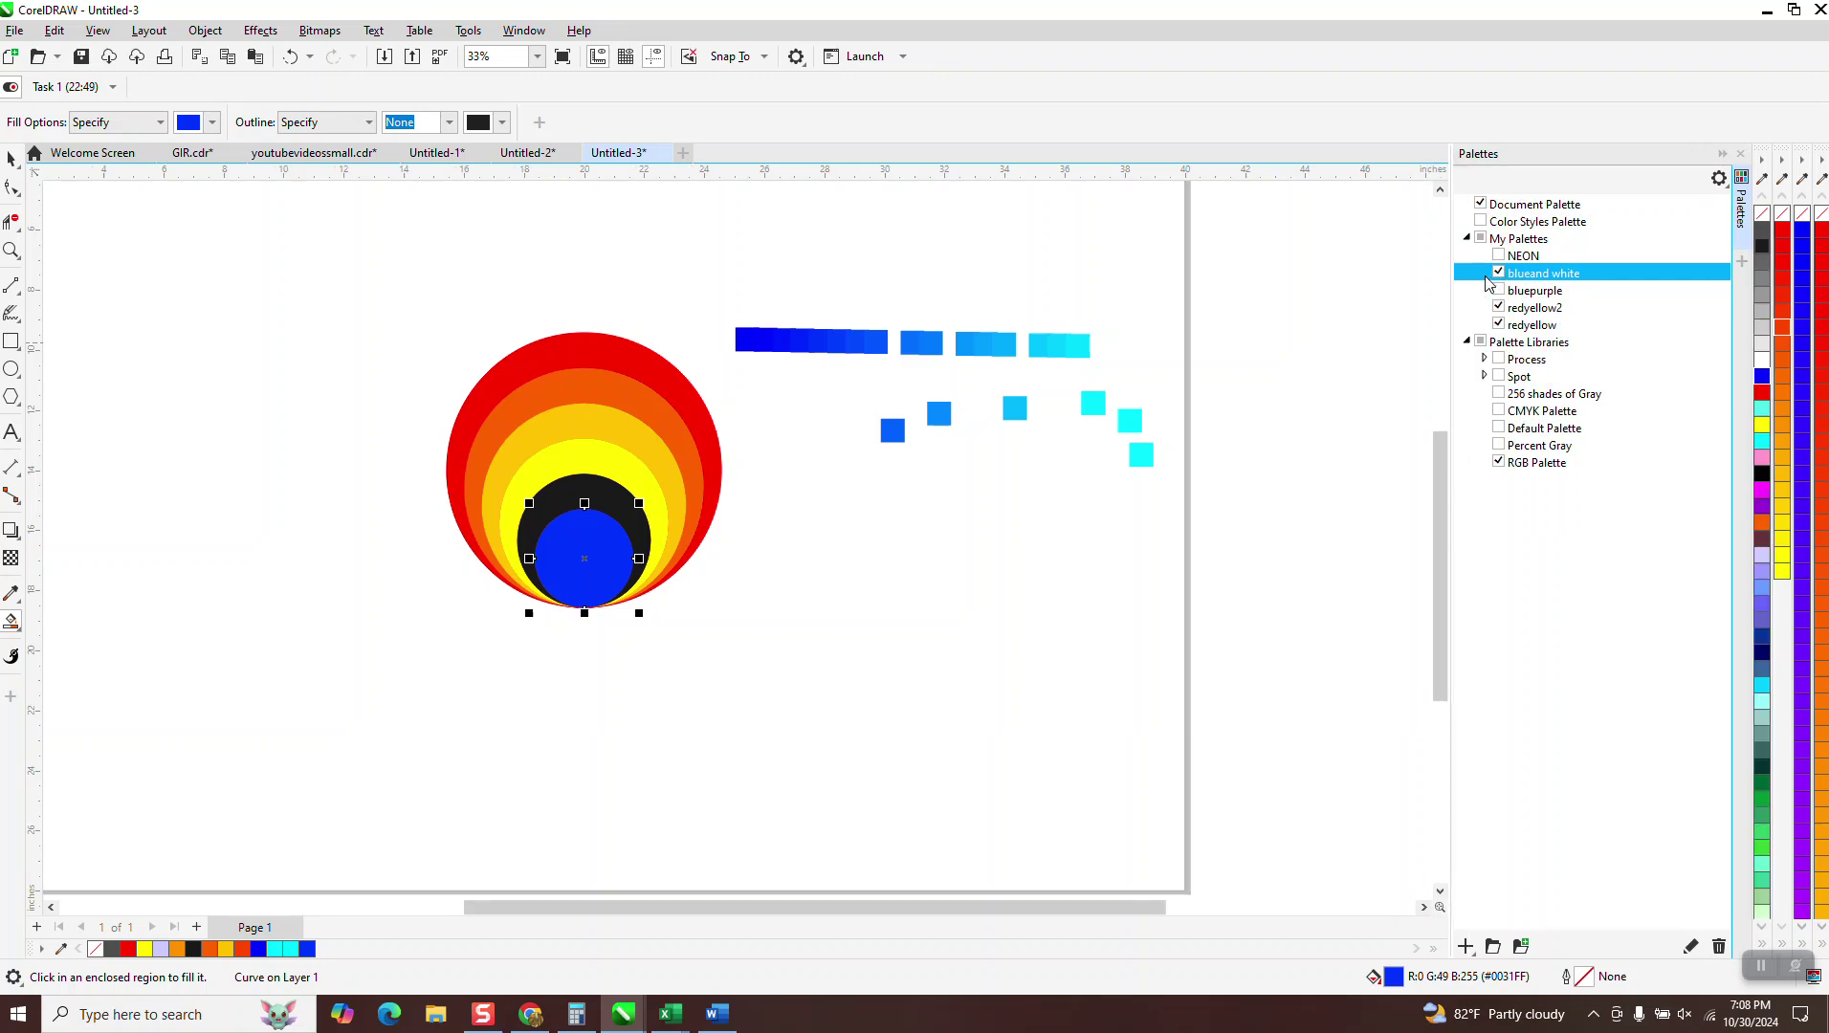
pyautogui.click(1499, 273)
pyautogui.click(1519, 307)
pyautogui.click(1539, 324)
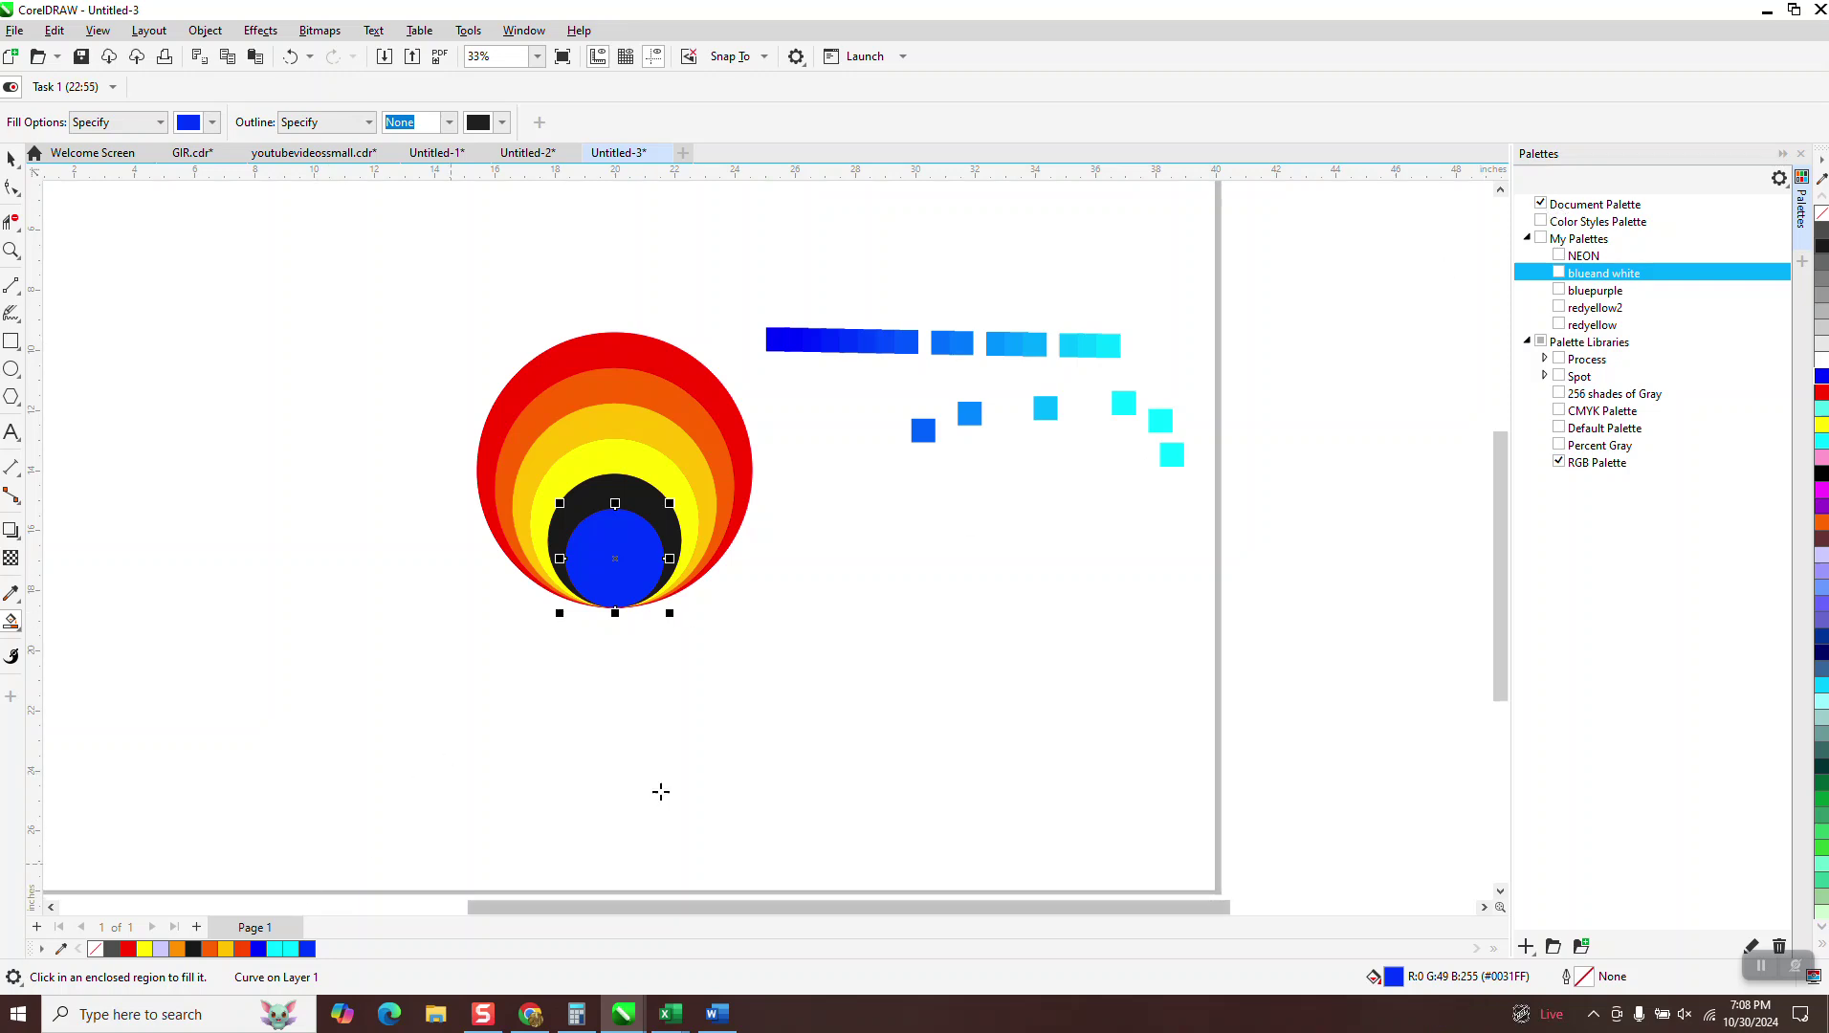
pyautogui.click(1541, 205)
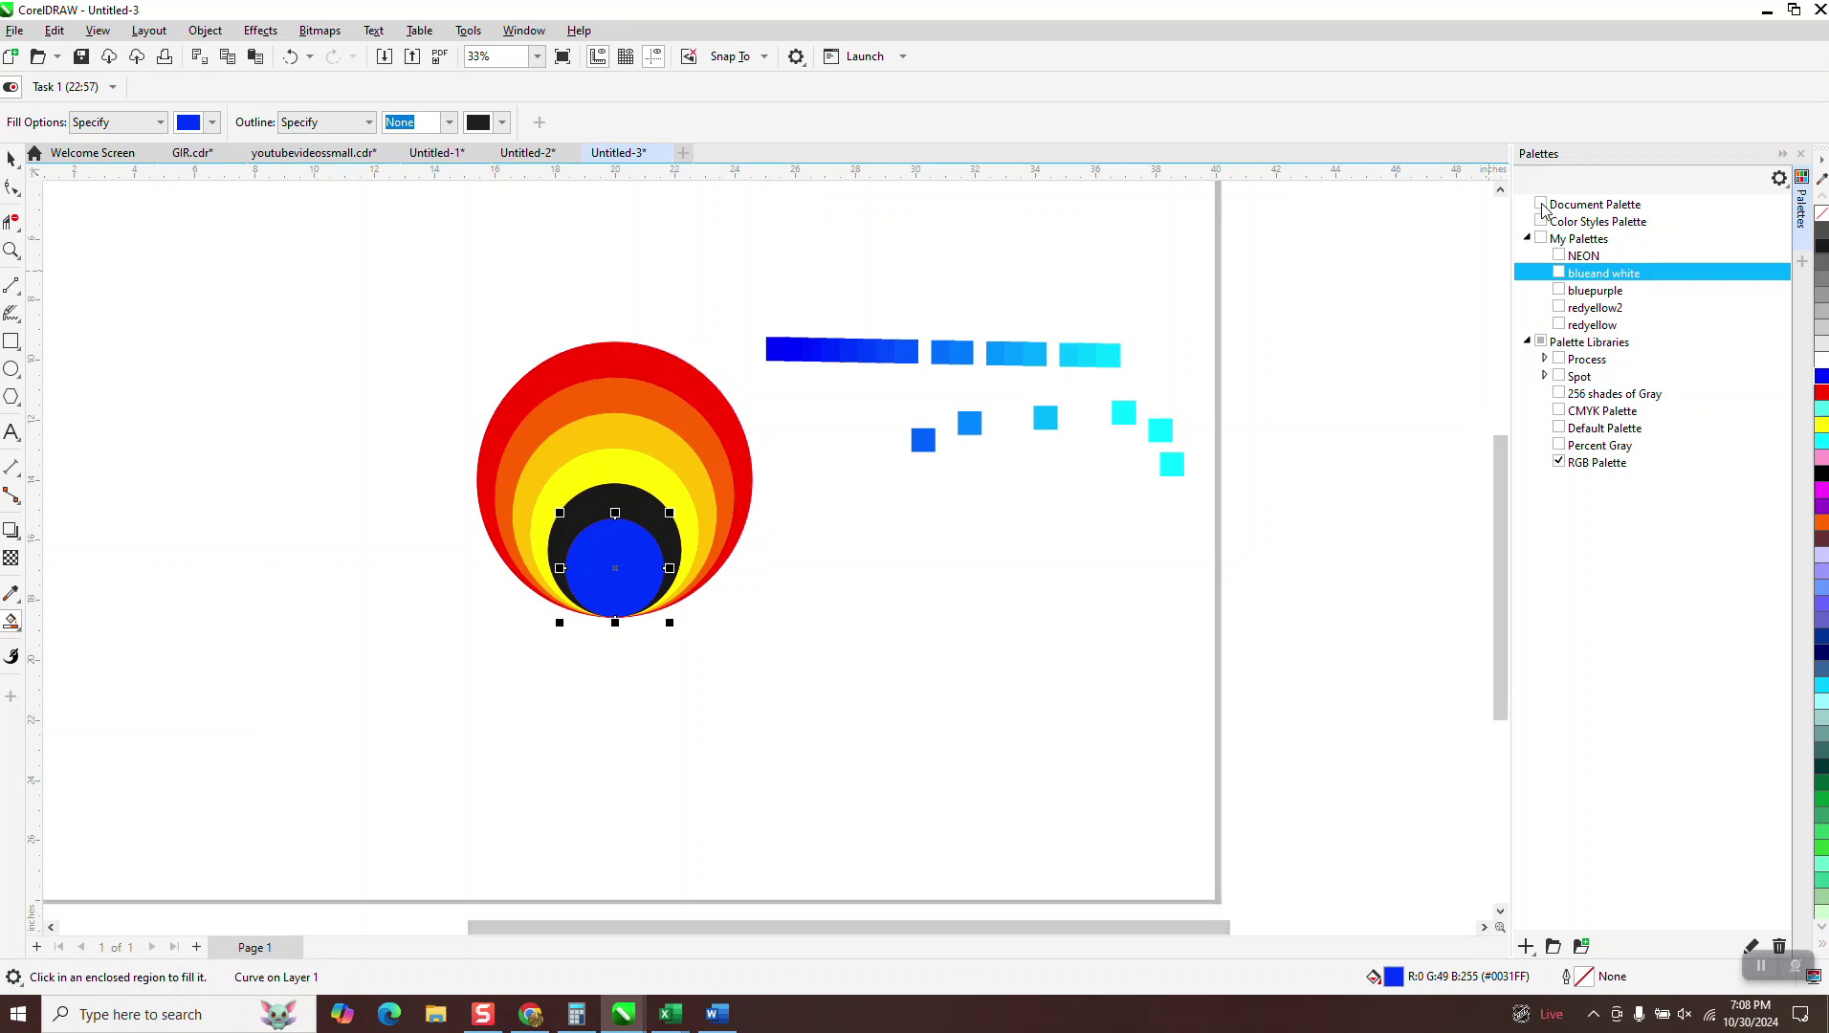